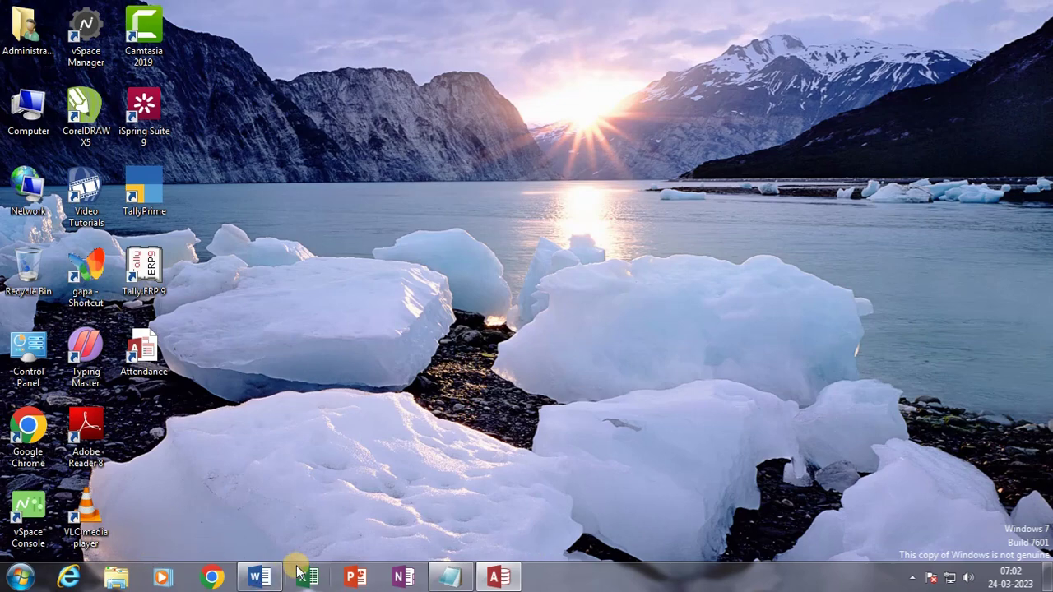
Step: Type 'Mailing' in the restored Word document at 80 pt, then bring up the Start menu
left_click(259, 577)
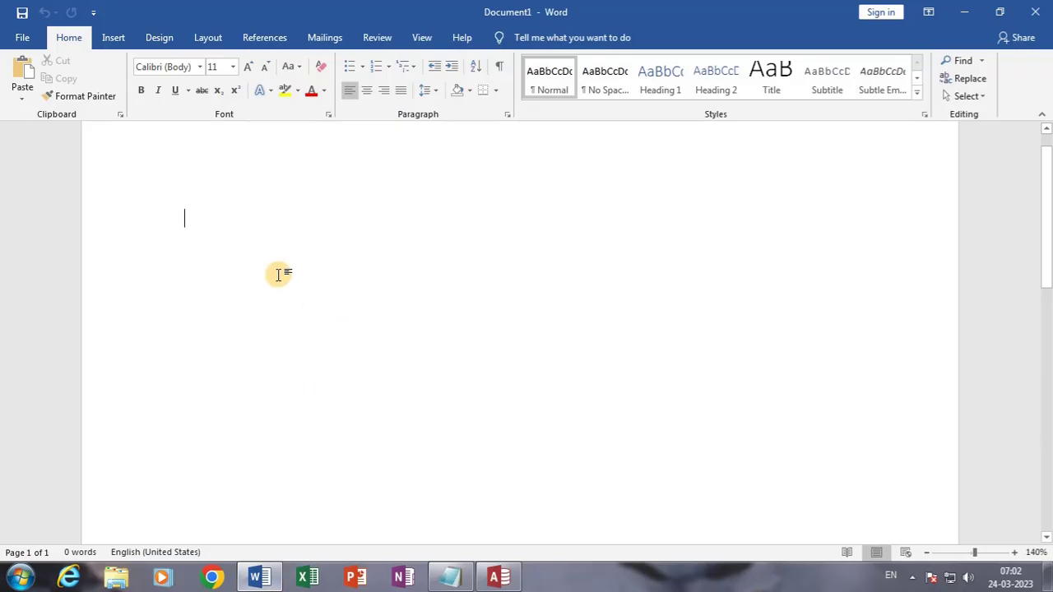
type("Ma")
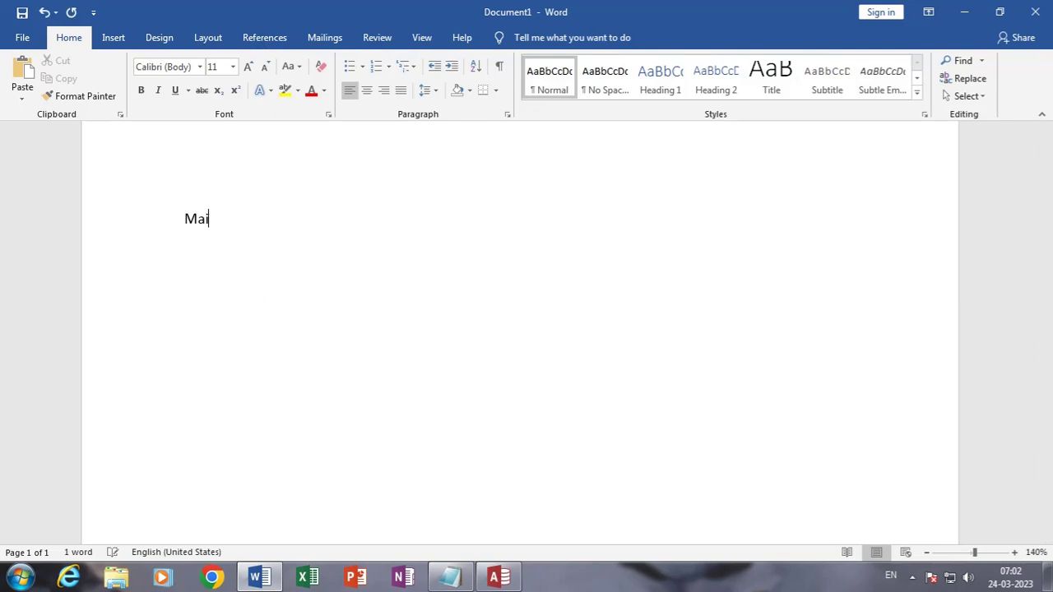
type("iling")
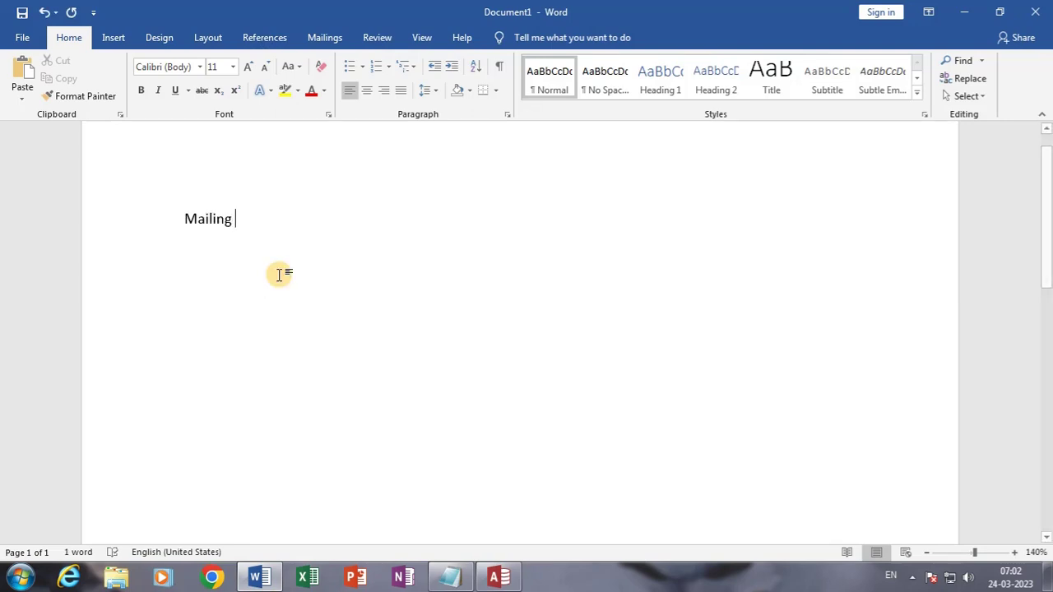
left_click(138, 222)
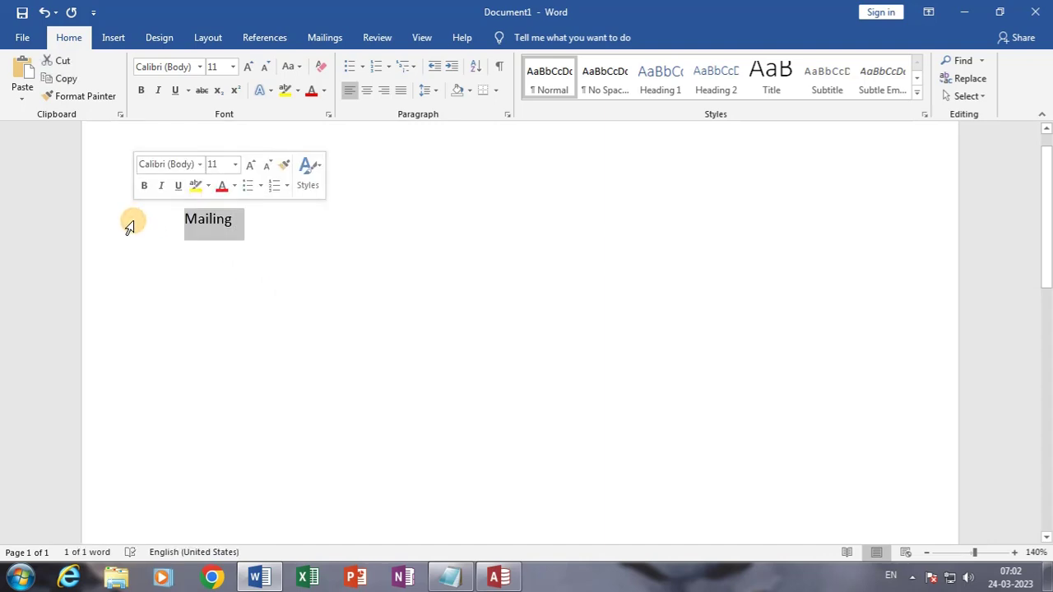
key("ctrl+shift+p")
type("80")
key("Return")
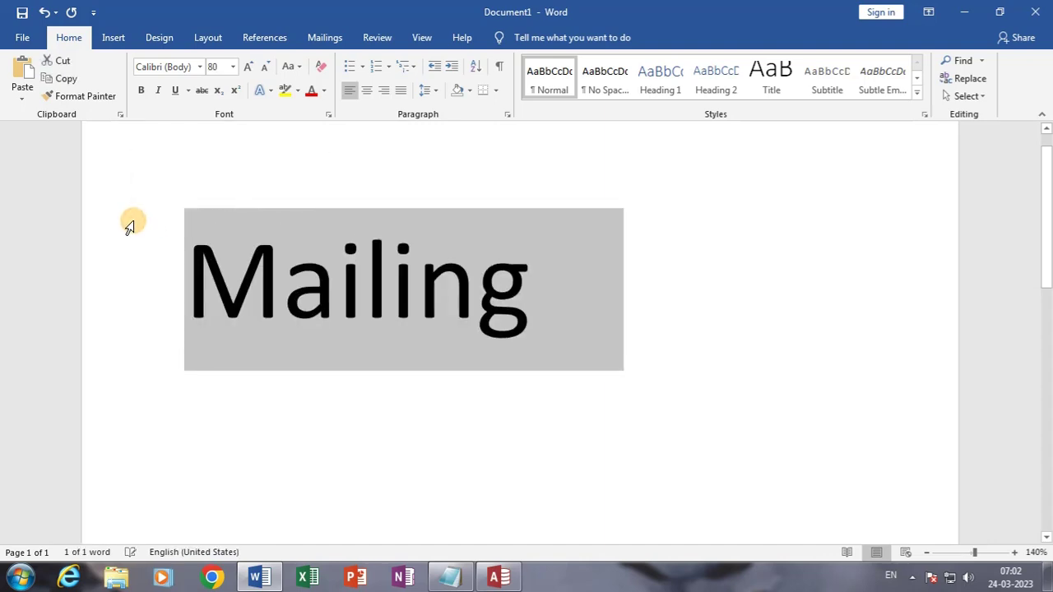
left_click(20, 578)
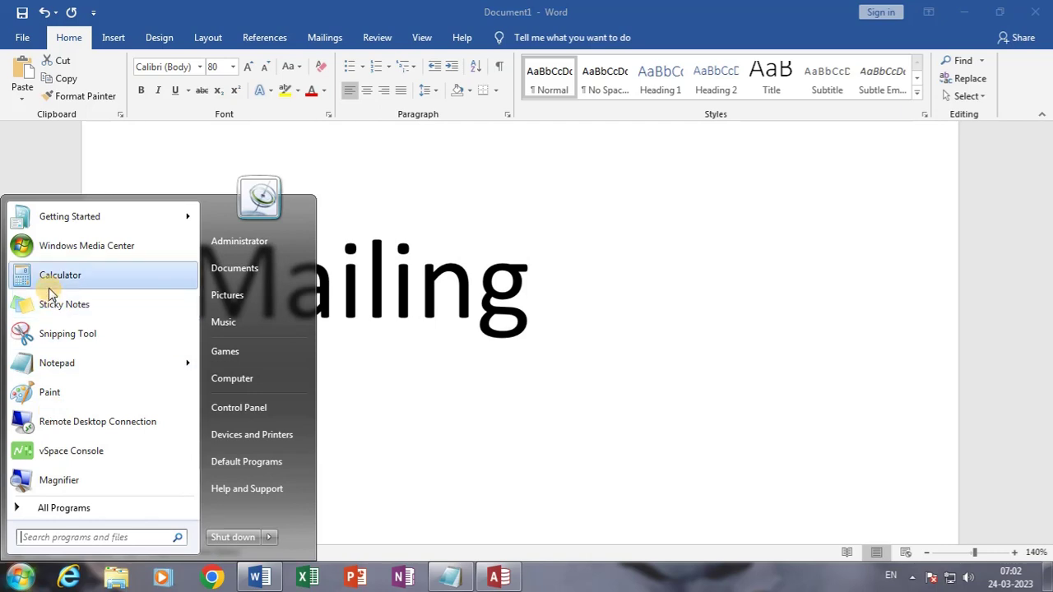
Step: Launch Excel from a Start search for 'excel' and create a blank workbook
type("ex")
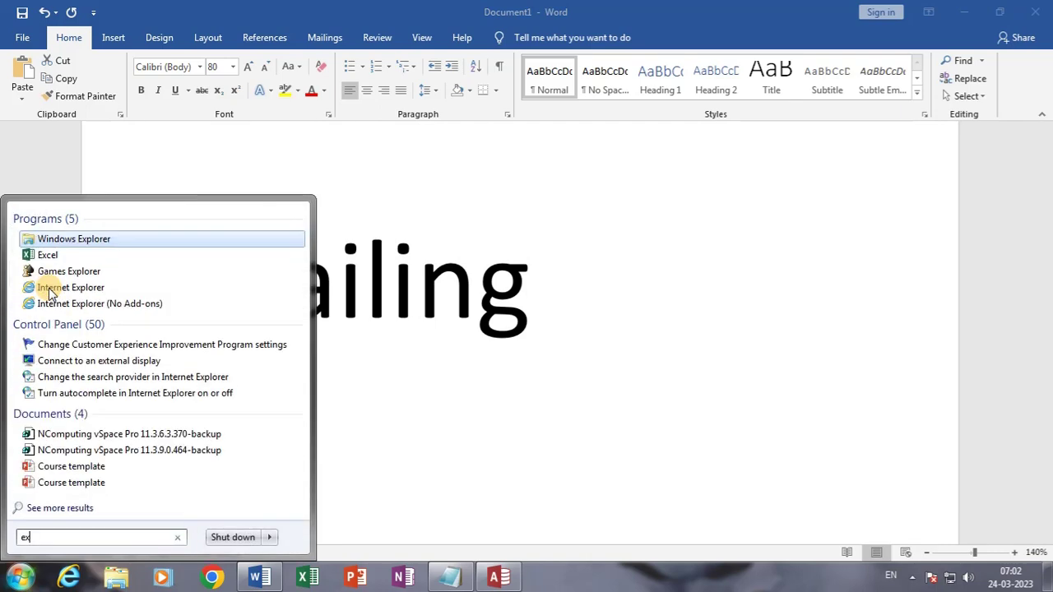
type("cel")
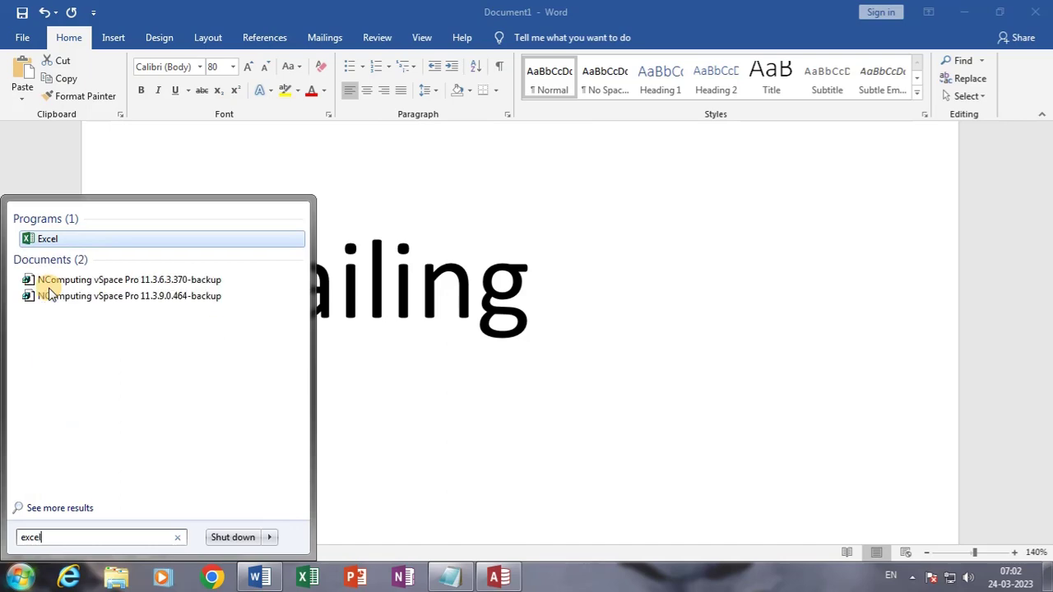
left_click(58, 240)
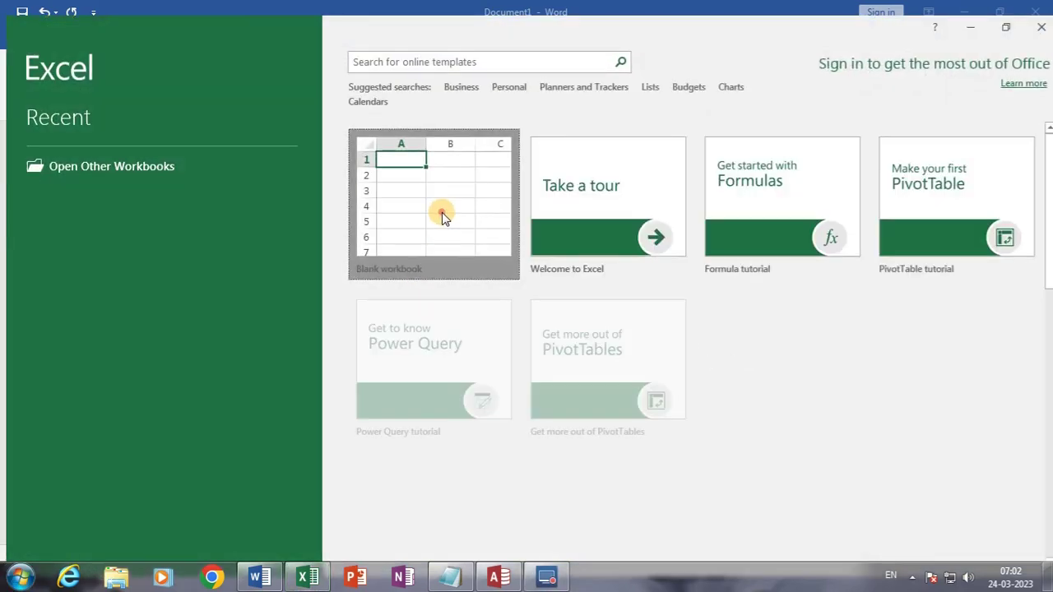
left_click(439, 212)
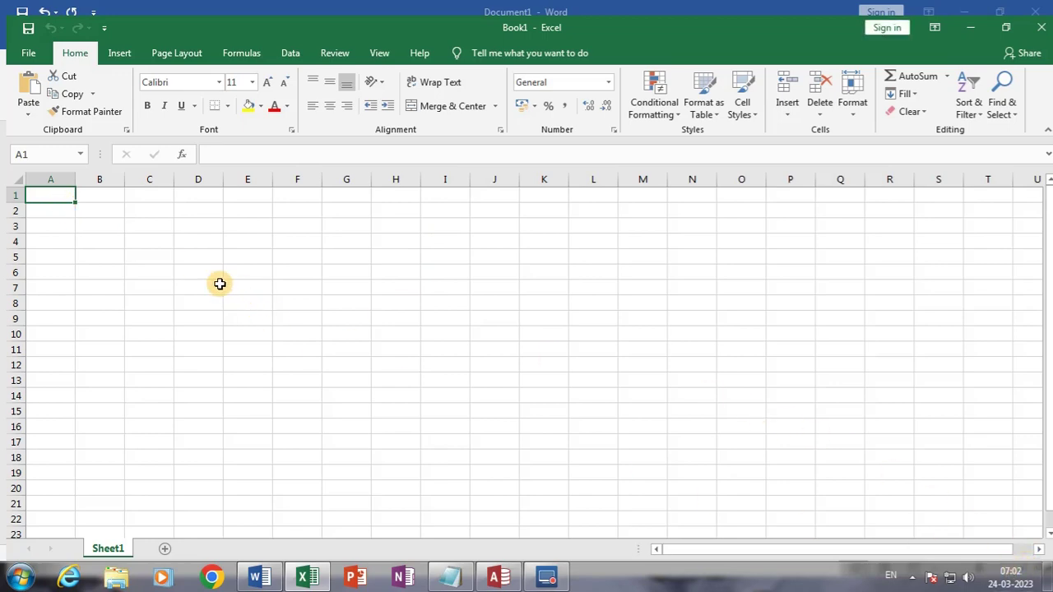
left_click(19, 576)
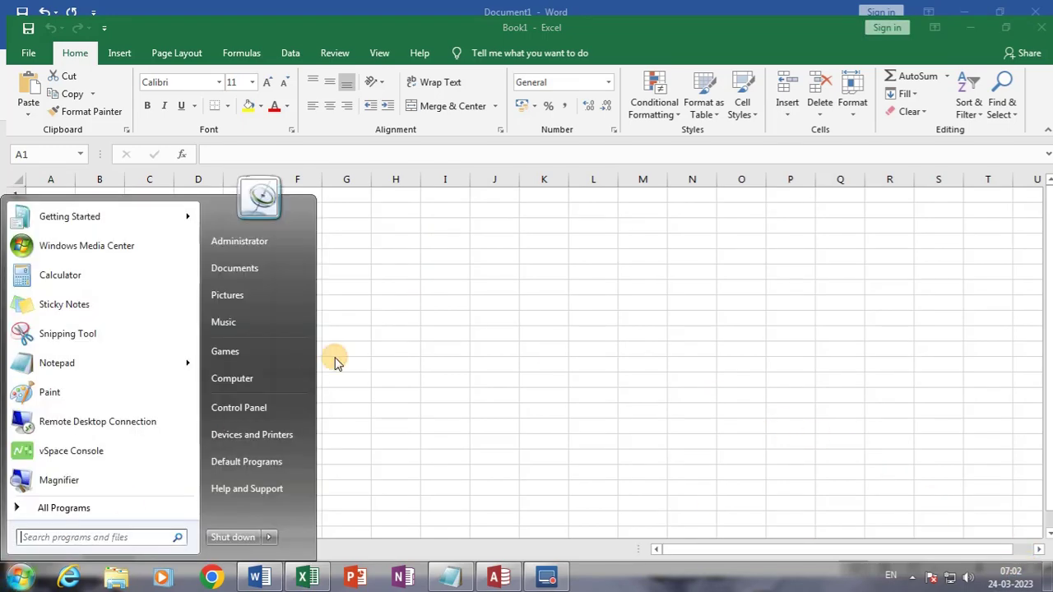
Step: Search Local Disk (D:) for '*mail' and open the Mail Merge Data workbook
left_click(237, 379)
double_click(589, 191)
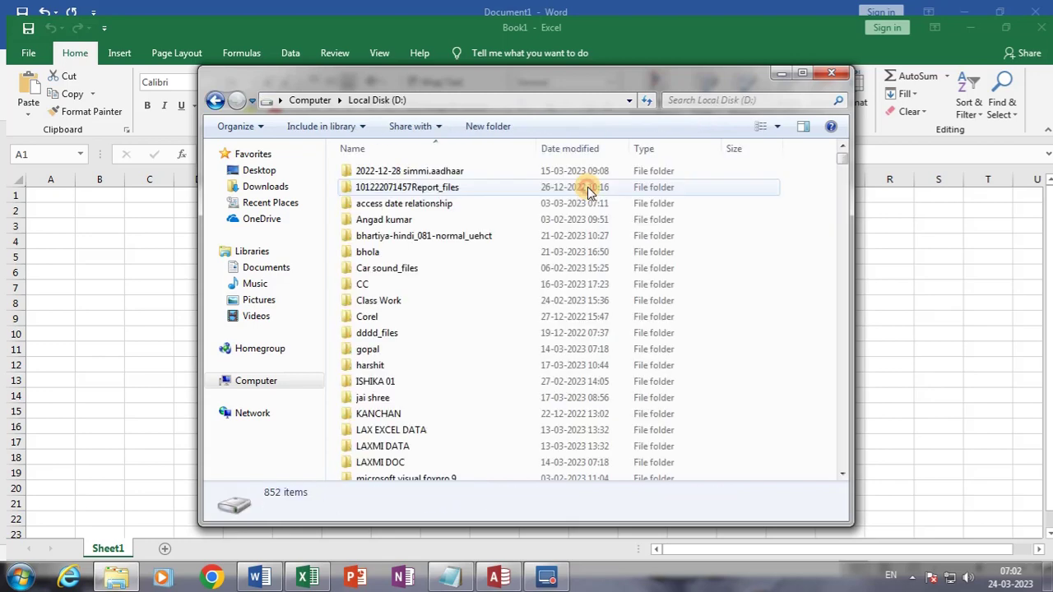
left_click(769, 99)
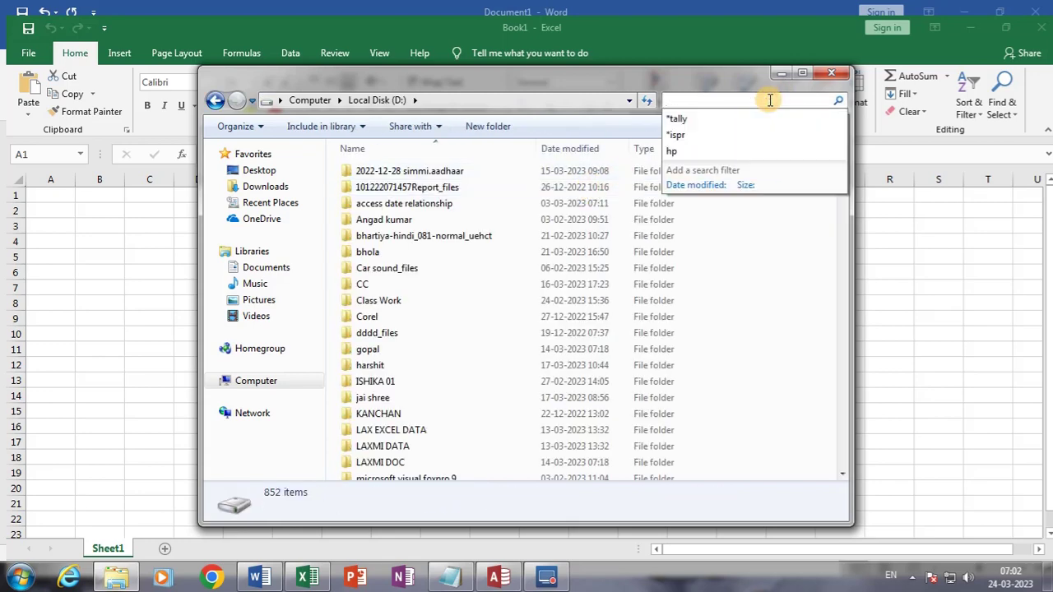
type("*")
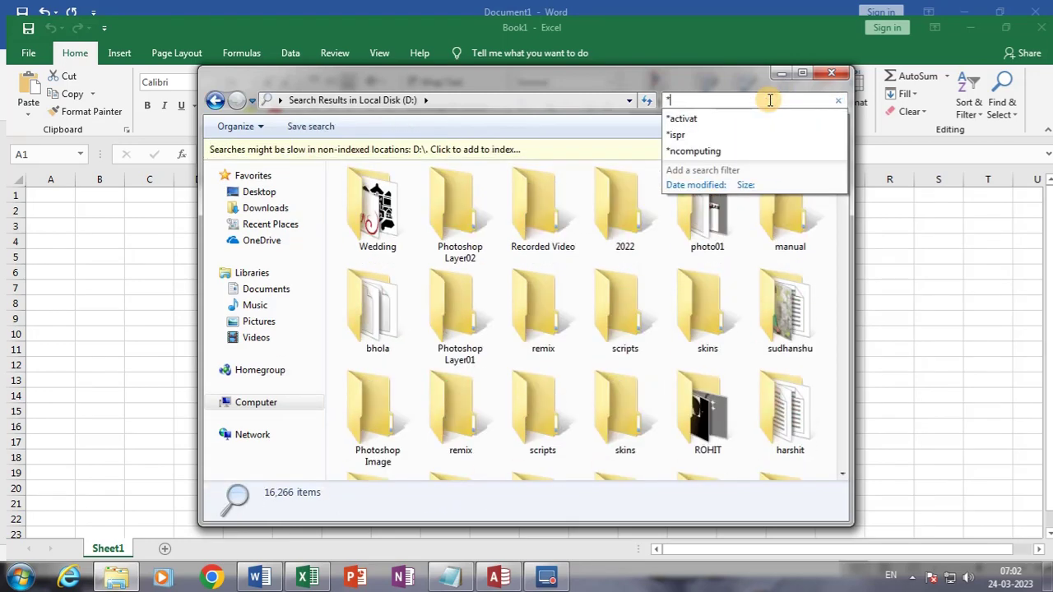
type("mai")
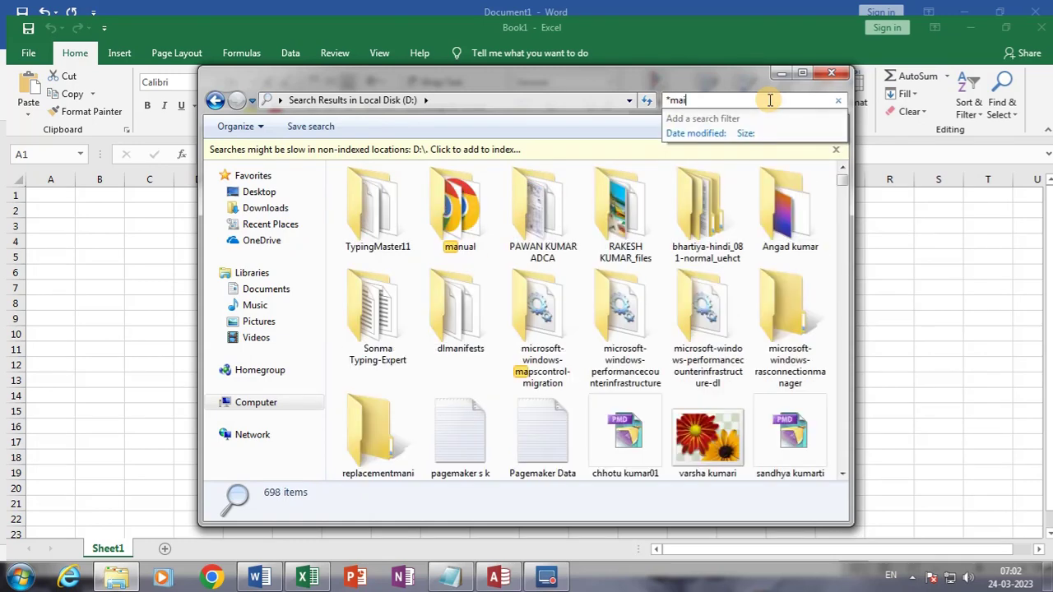
type("l")
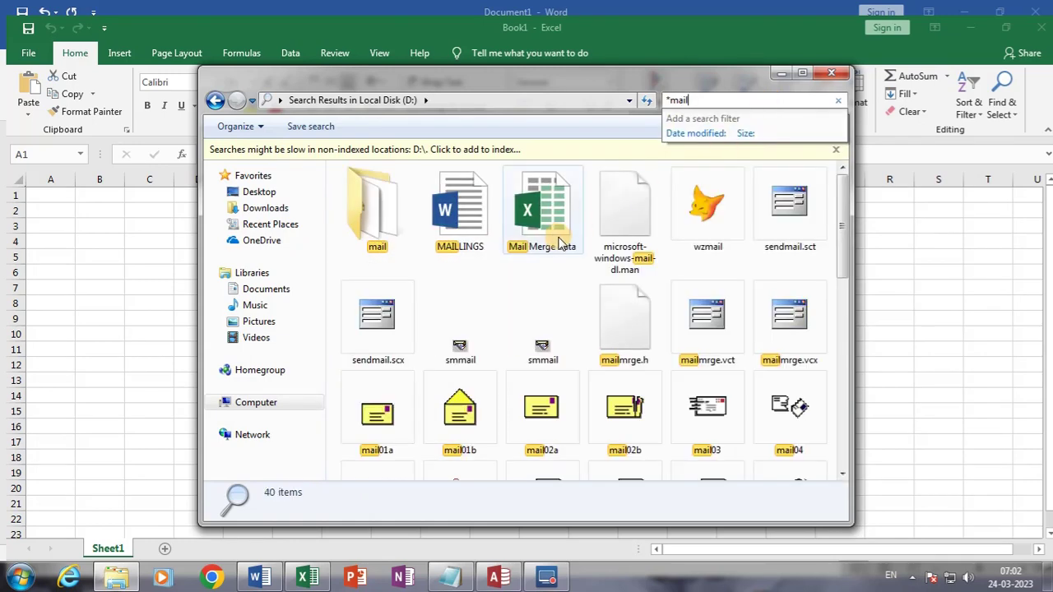
left_click(559, 243)
double_click(546, 213)
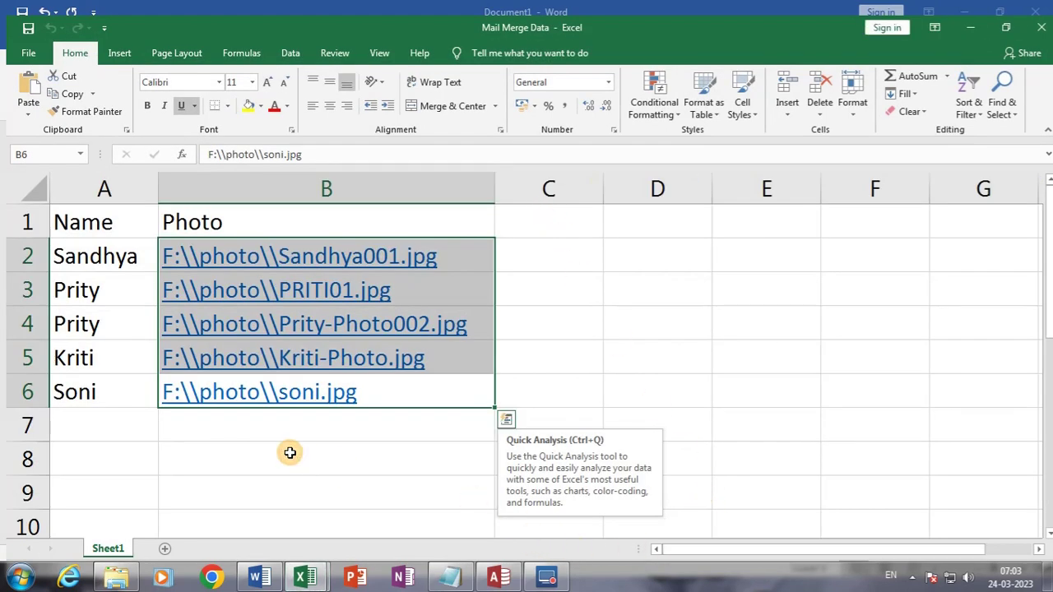
Step: Deselect the photo links and close the Mail Merge Data workbook
left_click(254, 461)
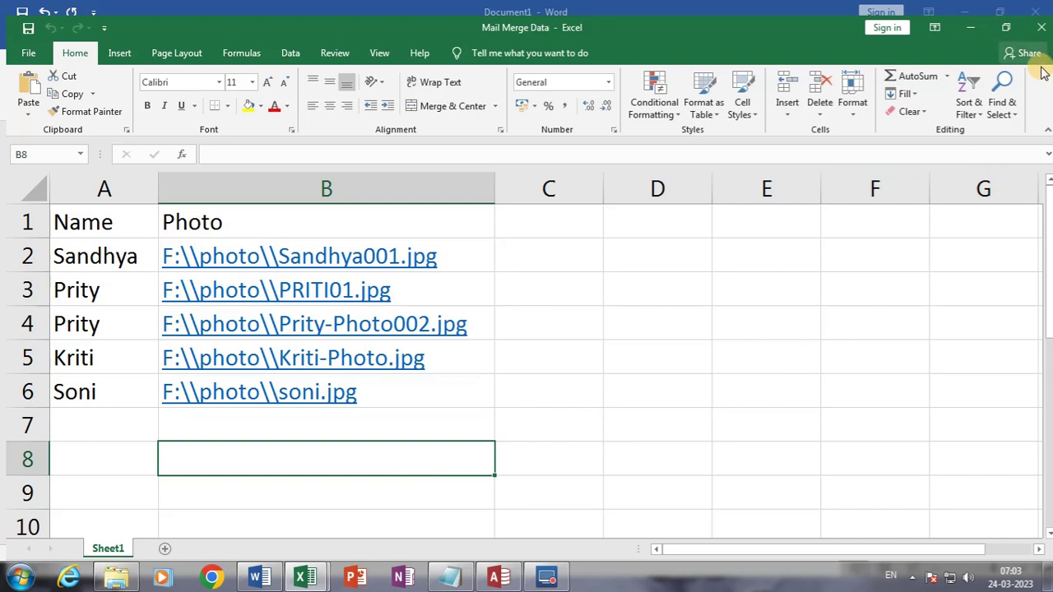
left_click(1038, 31)
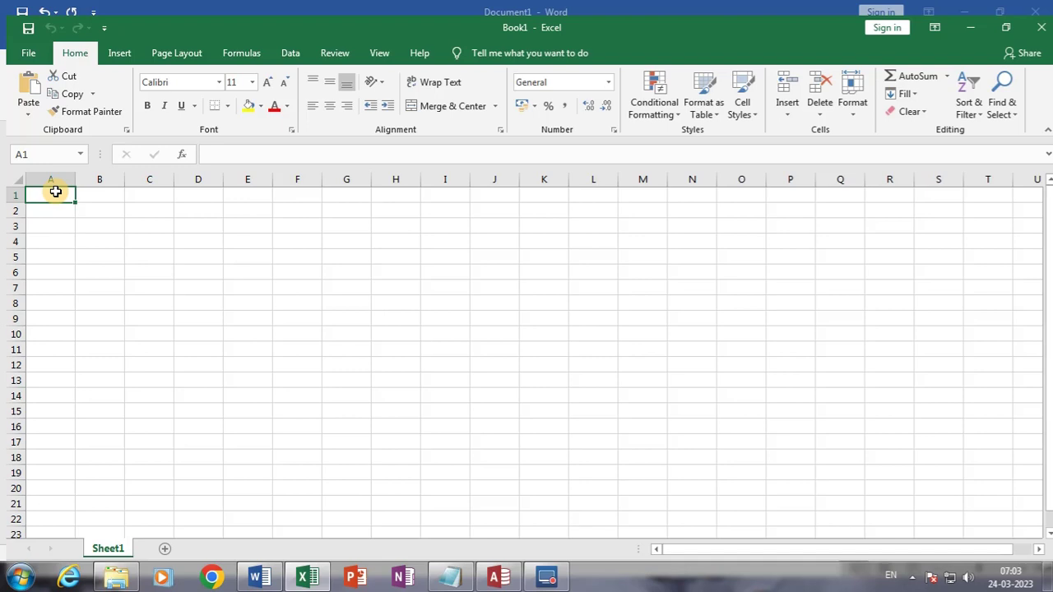
Step: Enter the headings Board, School and Name in A1:C1, then restore the Excel window smaller
type("Boa")
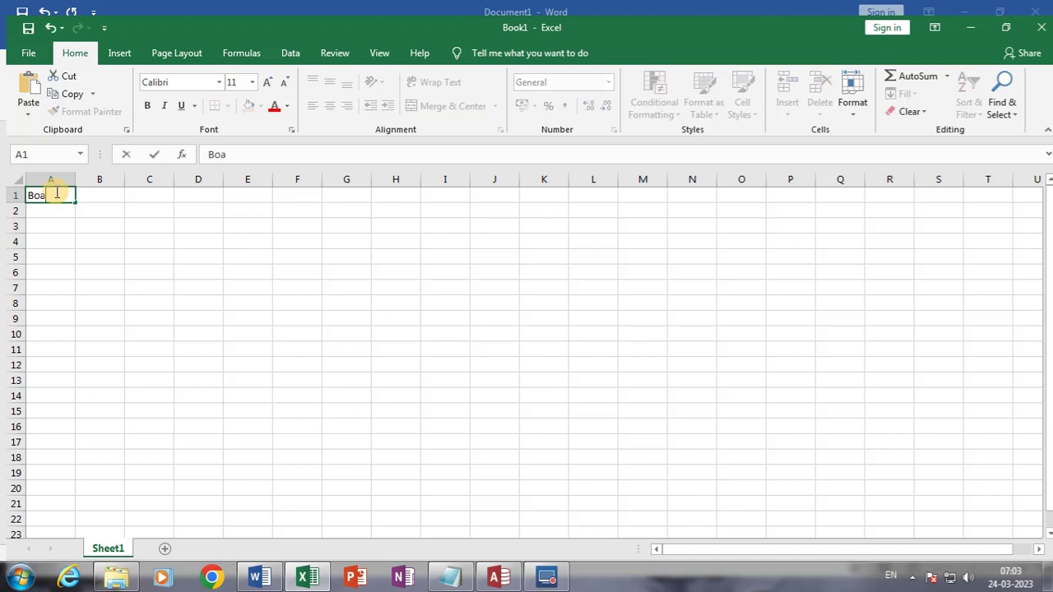
type("rd")
key("Tab")
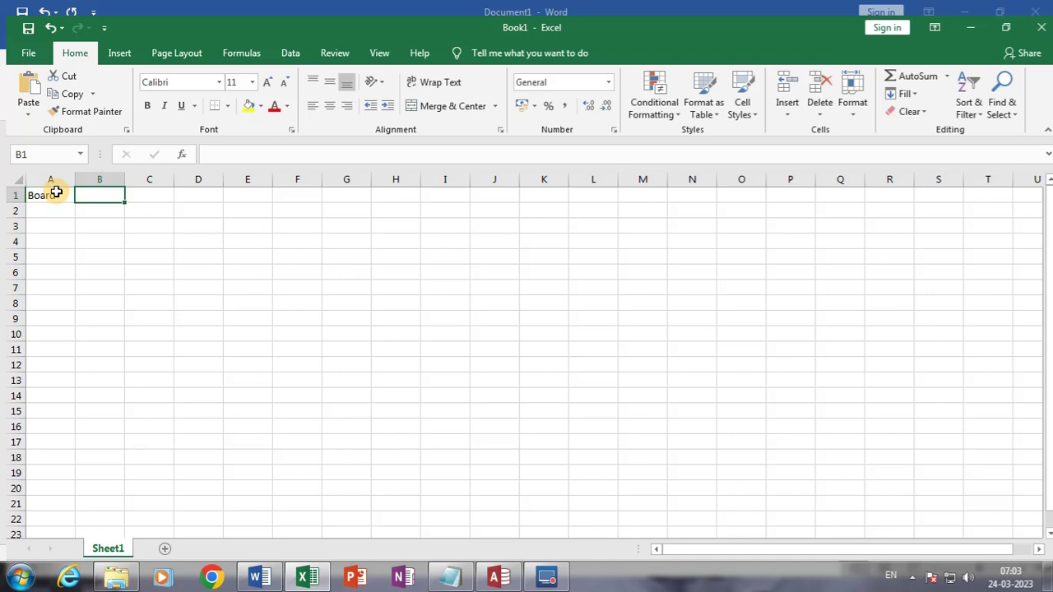
type("Sc")
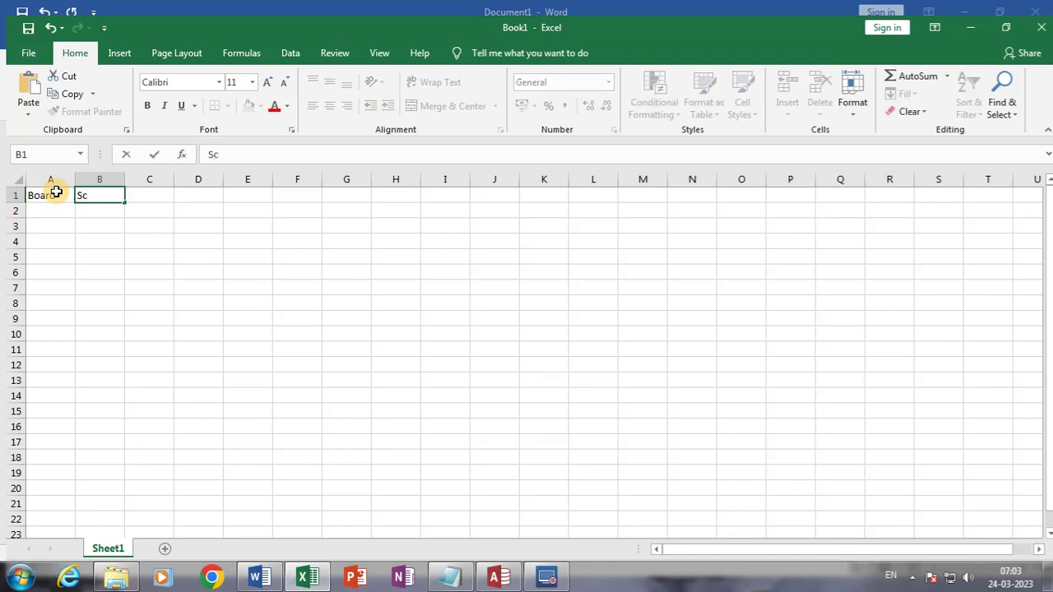
type("hool")
key("Tab")
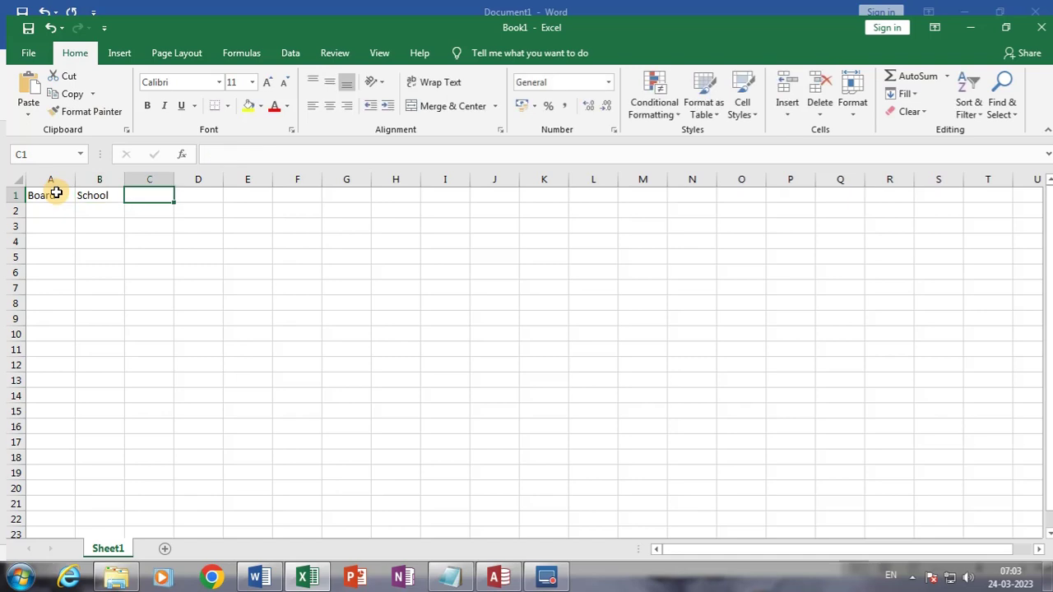
type("Na")
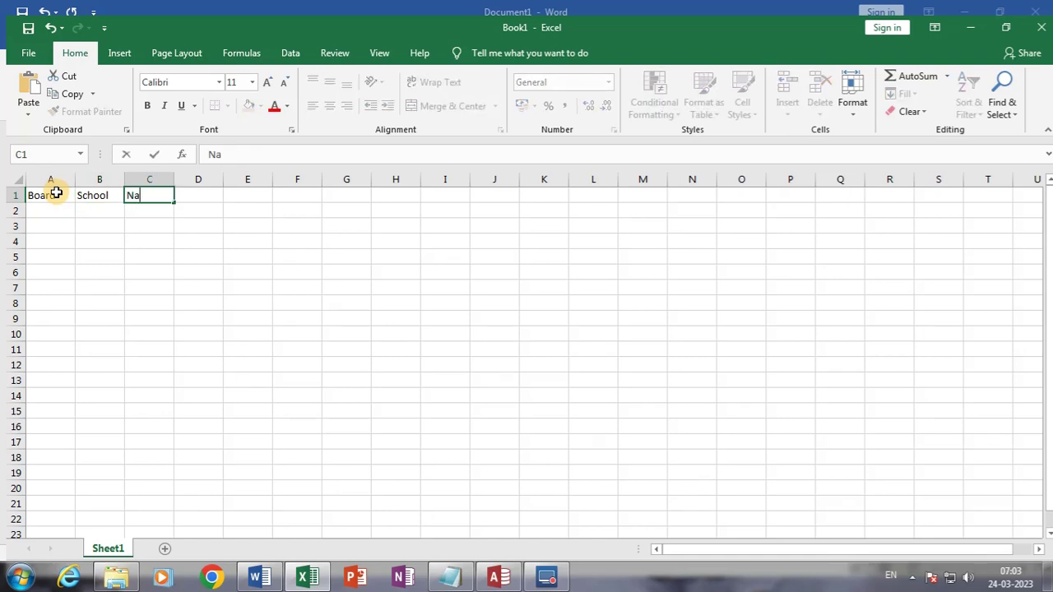
type("me")
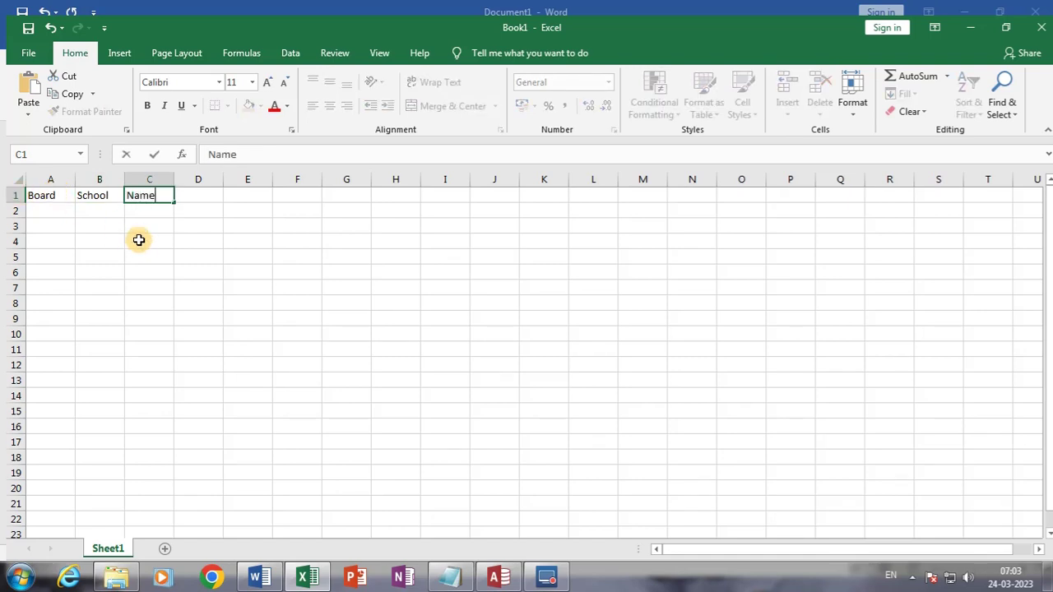
left_click(199, 195)
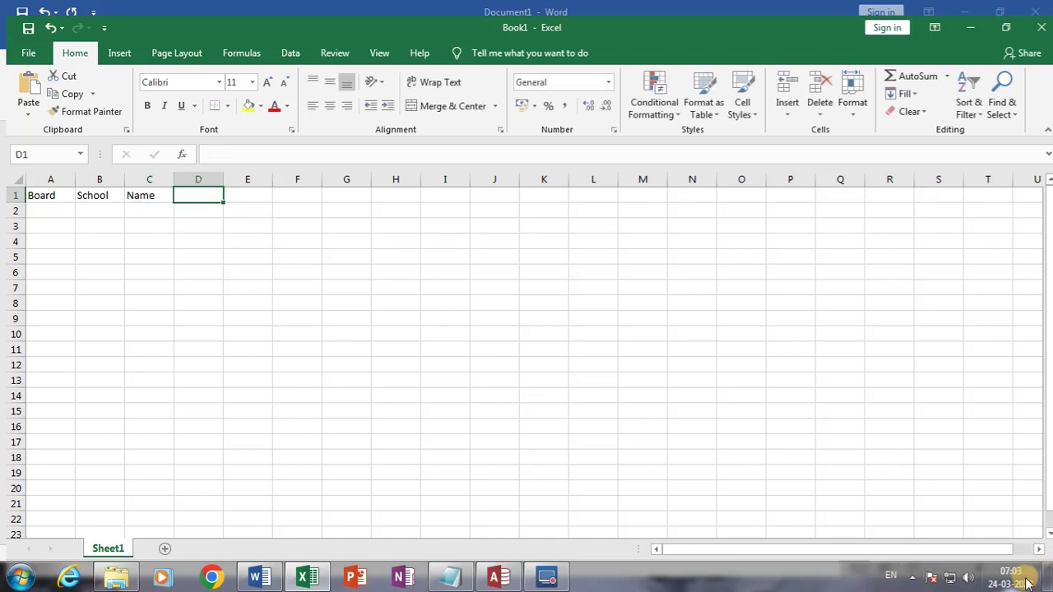
double_click(355, 31)
Step: Maximize Excel, zoom the sheet to 240%, and enter the Father heading in D1
left_click(793, 70)
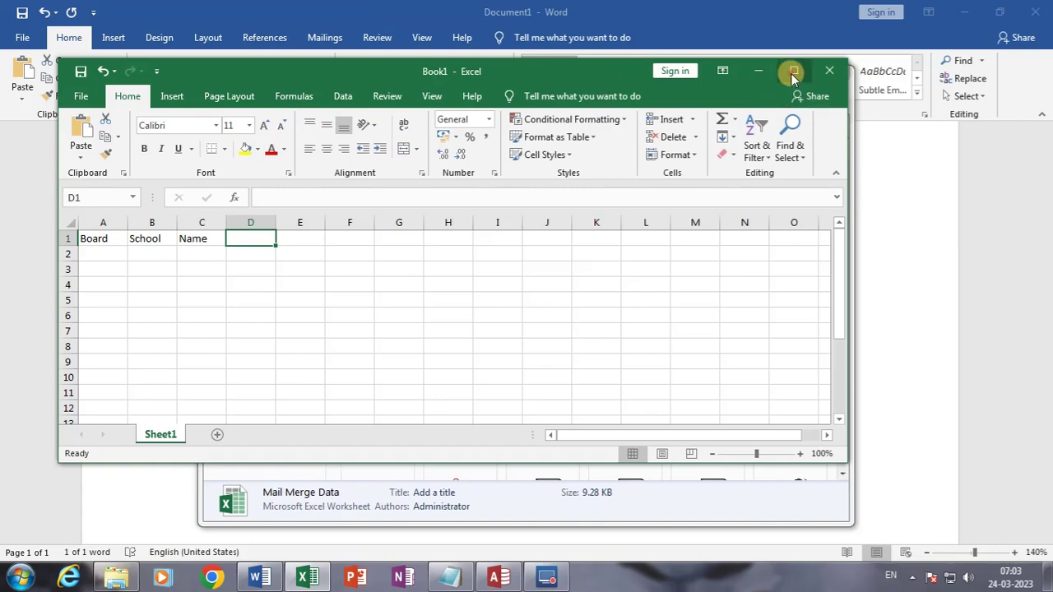
left_click(1018, 553)
left_click(1018, 553)
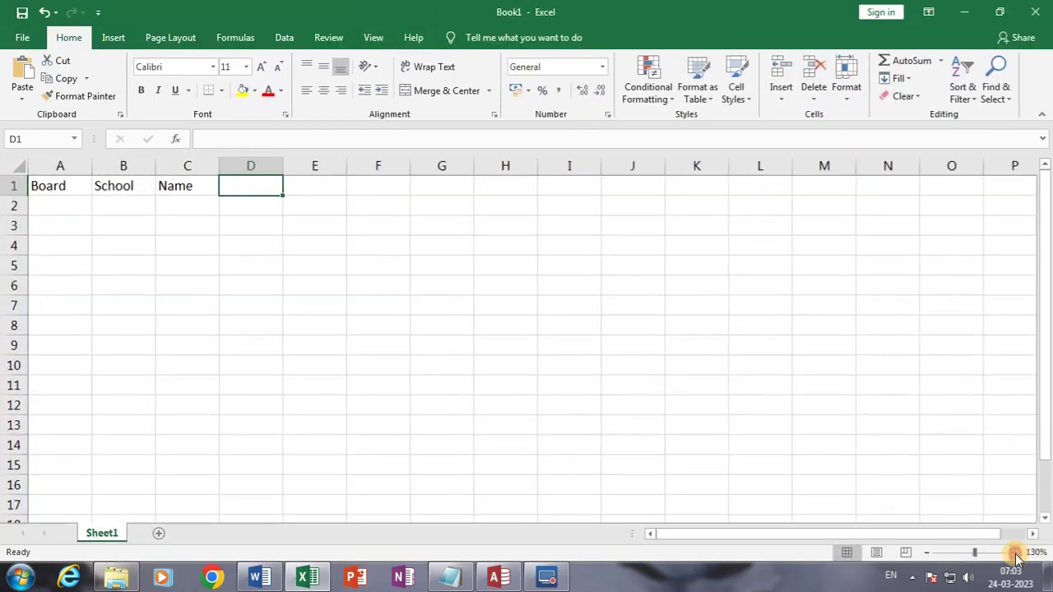
left_click(1018, 553)
left_click(1018, 552)
left_click(1018, 553)
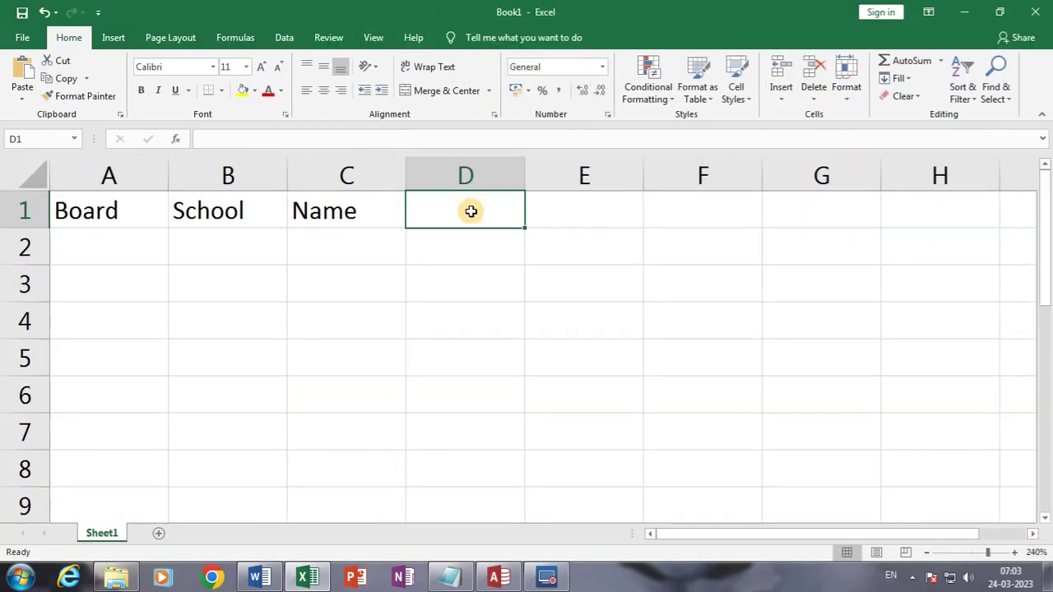
type("F")
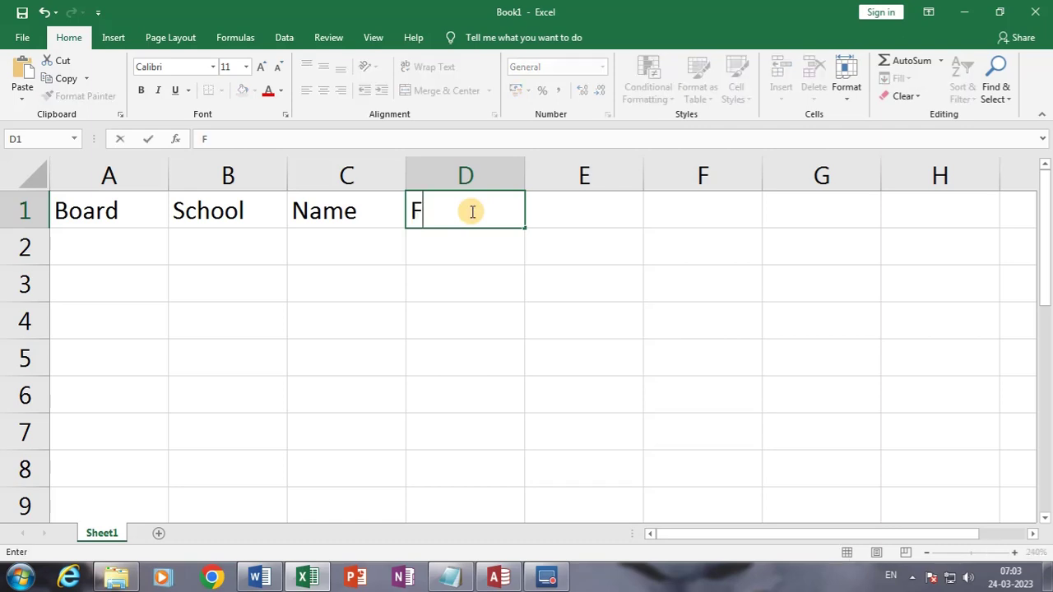
type("ath")
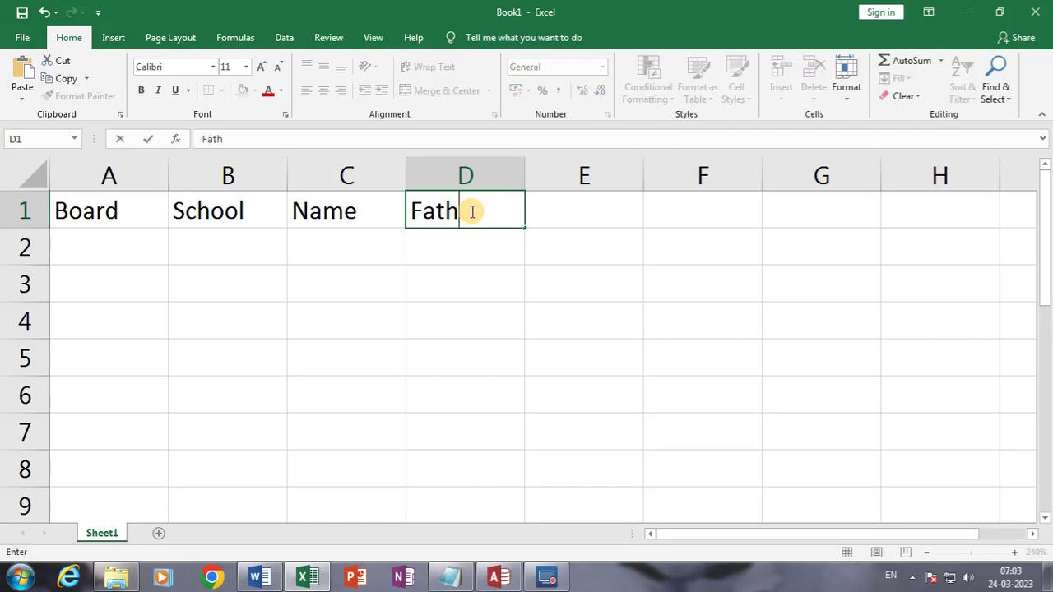
type("erq")
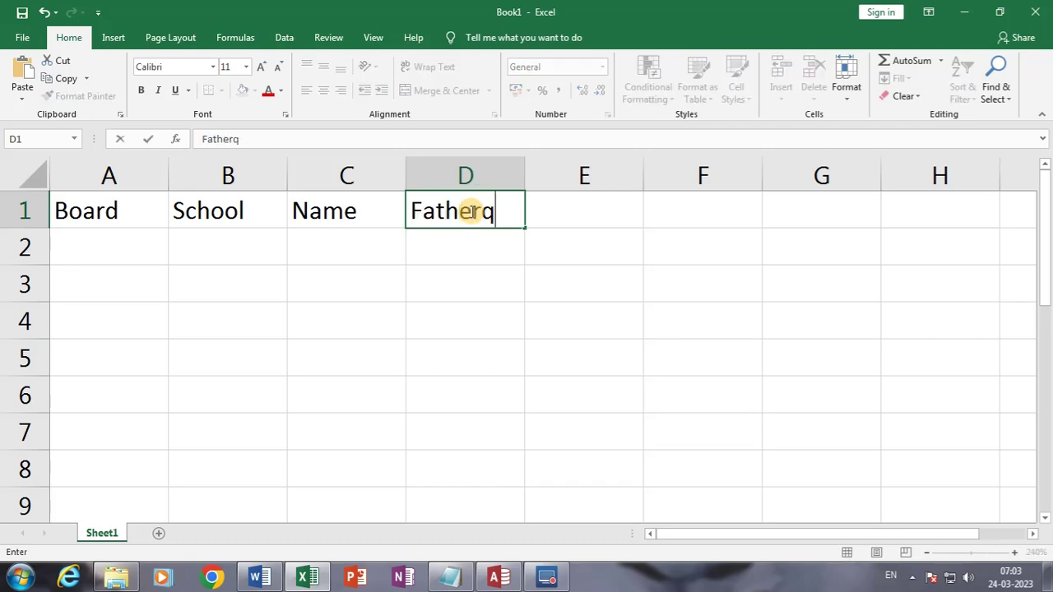
key("BackSpace")
key("Tab")
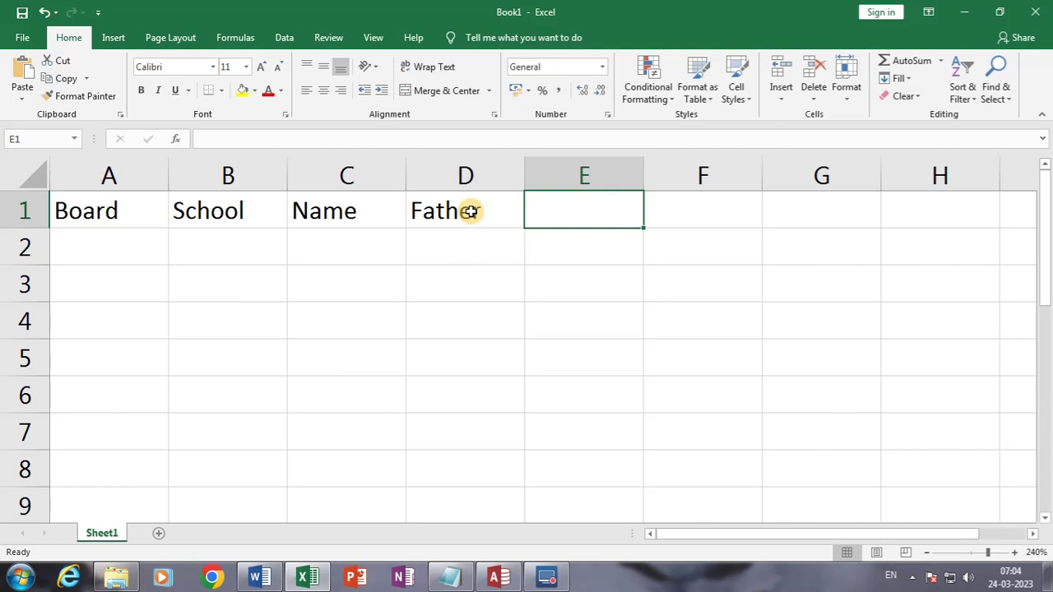
Step: Add the headings Mother, Roll Code, Roll No, Hindi, English and Math
type("Mot")
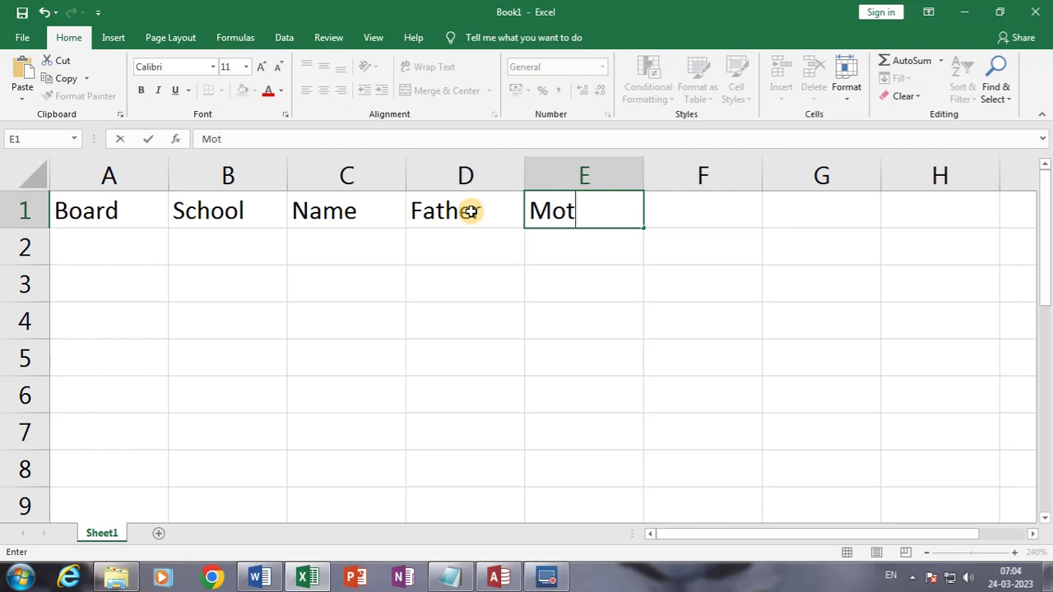
type("her")
key("Tab")
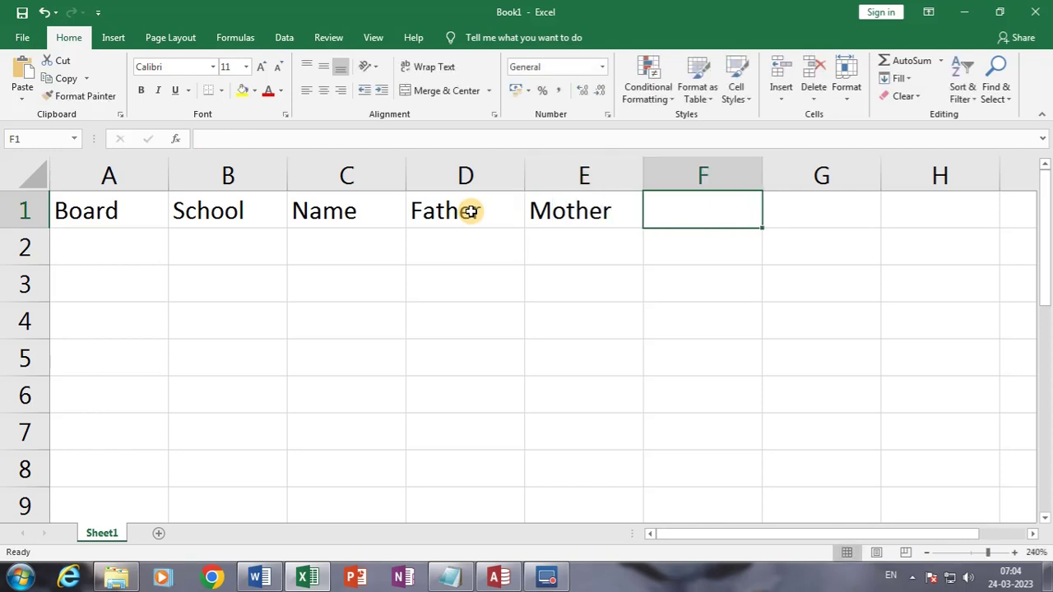
type("Roll C")
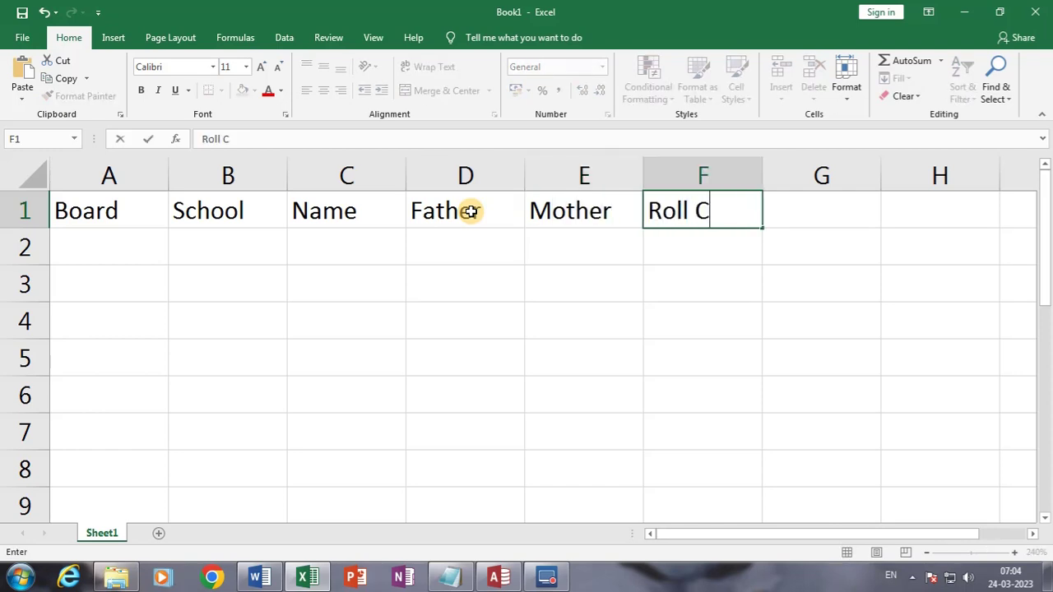
type("ode")
key("Tab")
type("Rol")
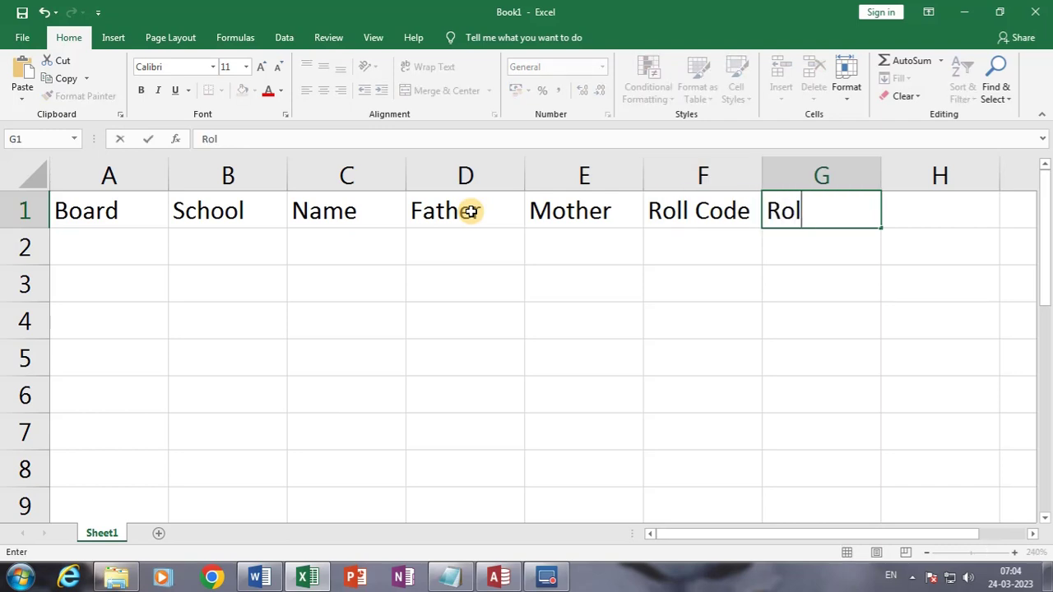
type("l No")
key("Tab")
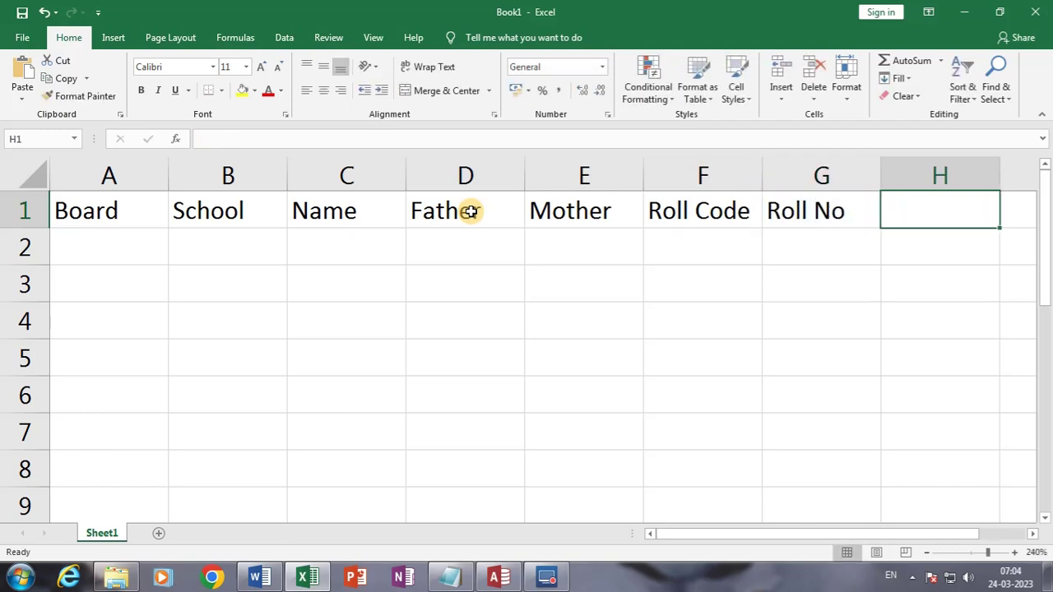
type("Hin")
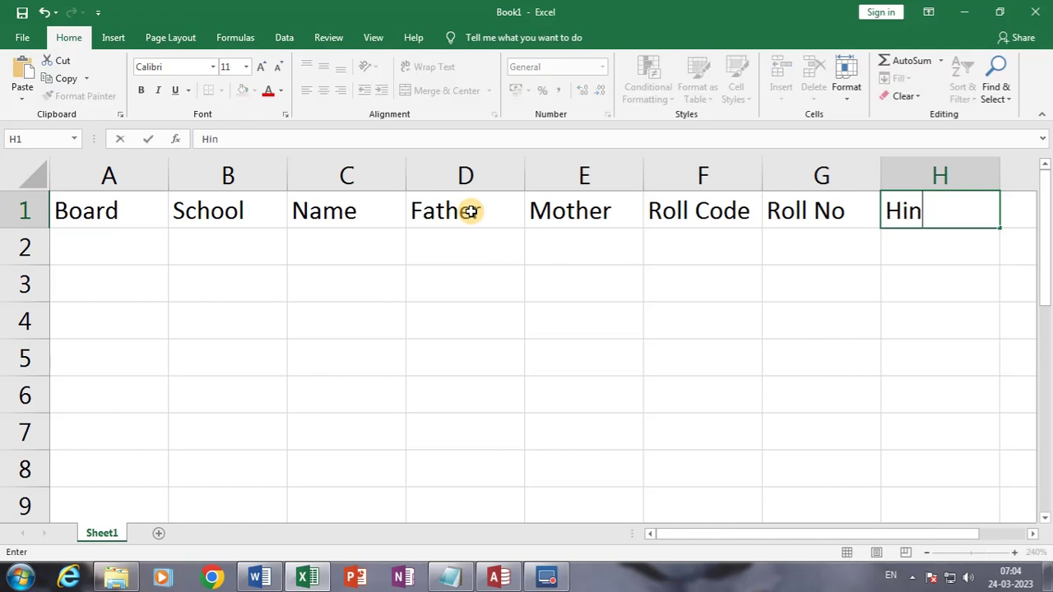
type("di")
key("Tab")
type("Engl")
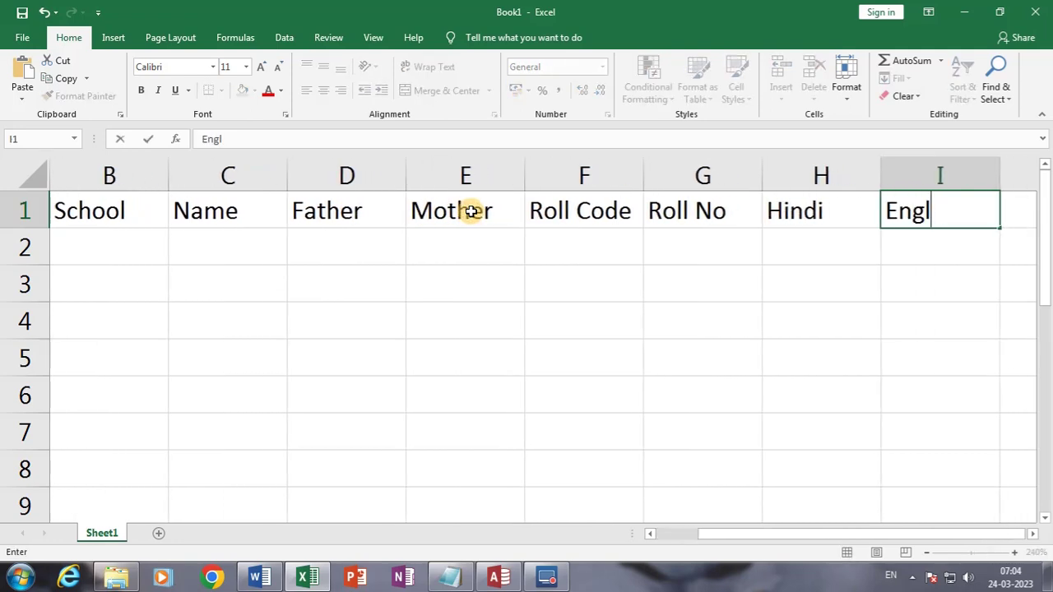
type("ish")
key("Tab")
type("Math")
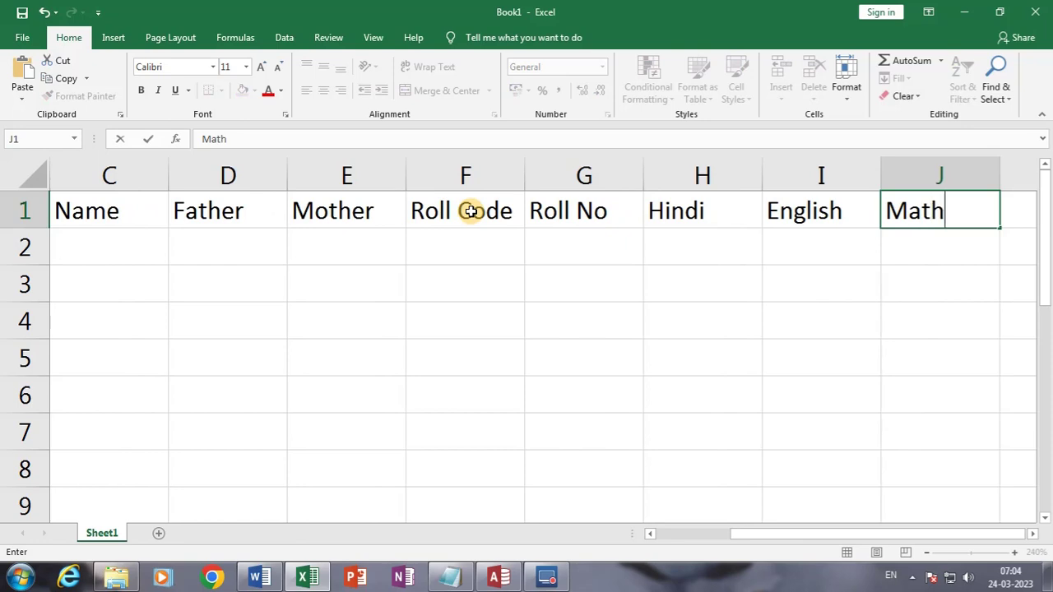
key("Tab")
Step: Finish row 1 with the headings Science, SST, Total, Per, Div and Photo
type("Science")
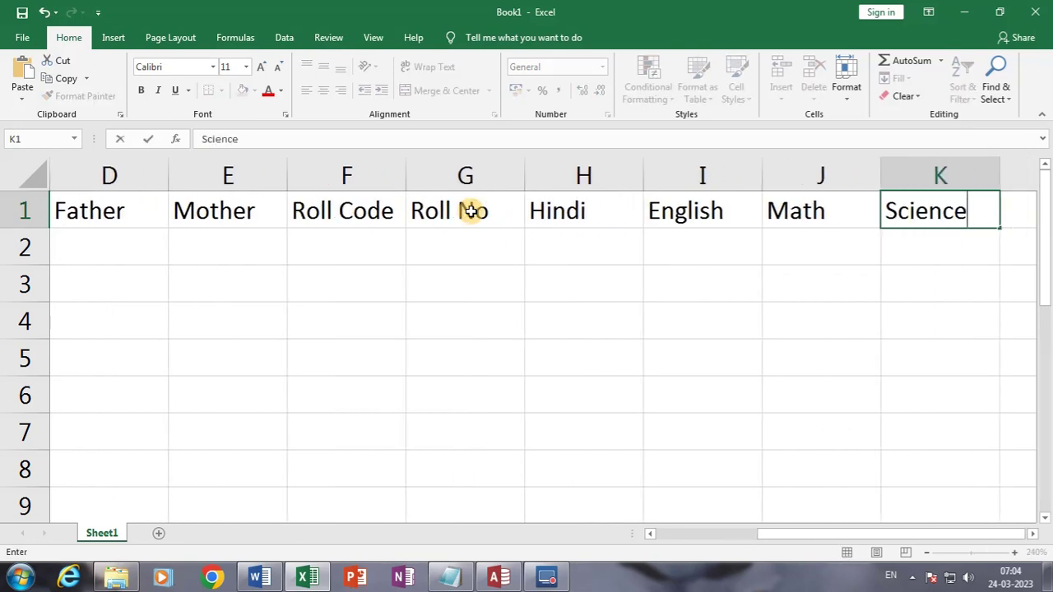
key("Tab")
type("SST")
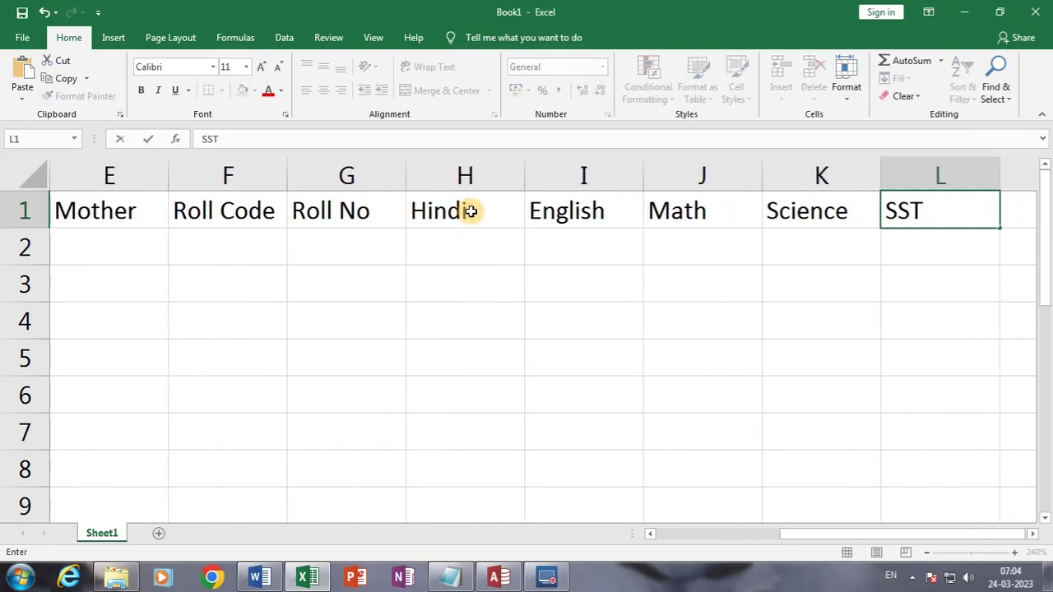
key("Tab")
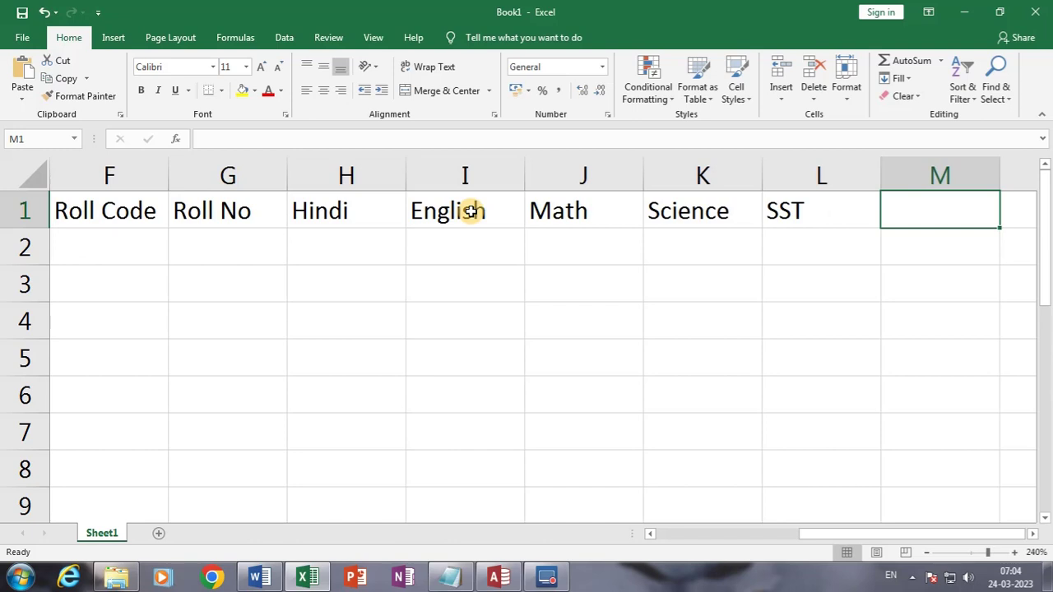
type("Tot")
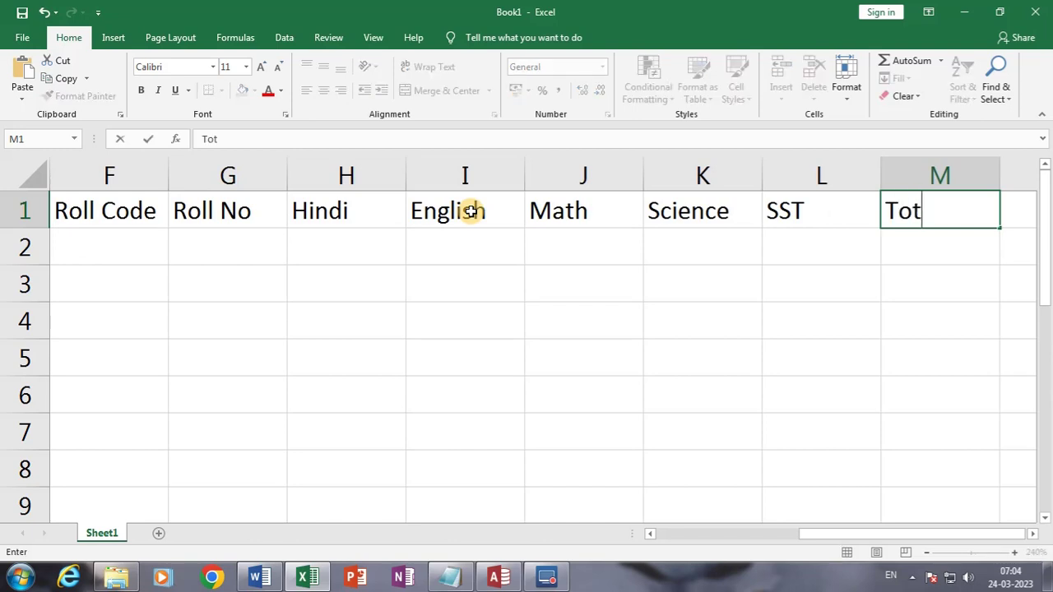
type("al")
key("Tab")
type("Per")
key("Tab")
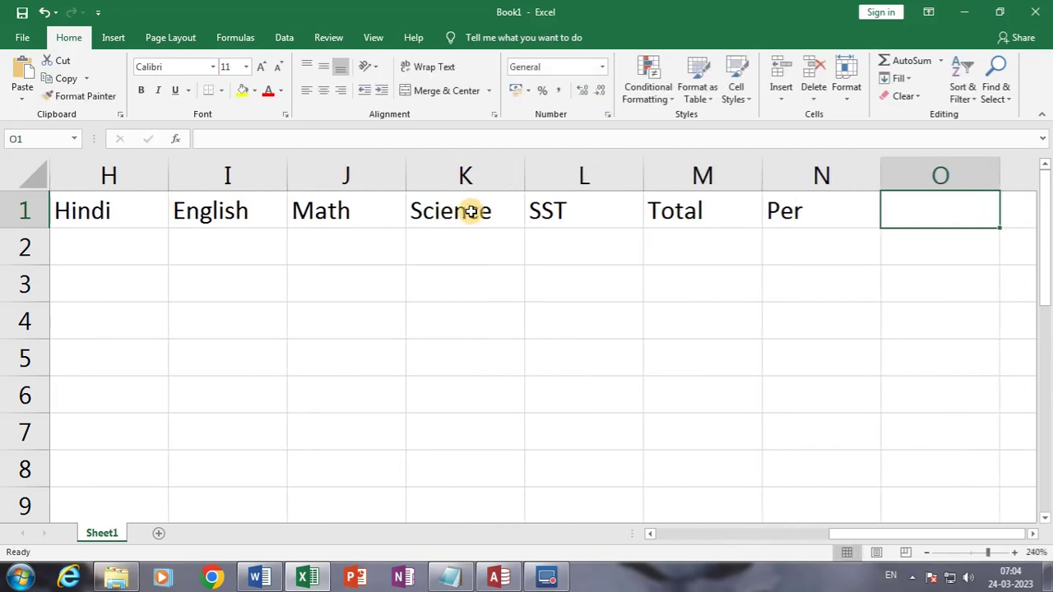
type("Div")
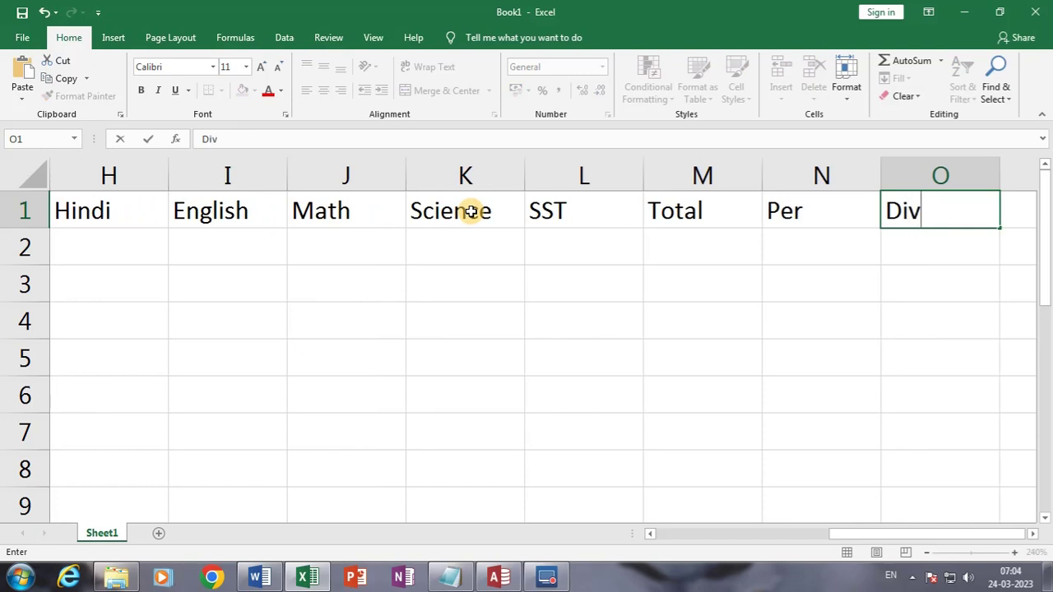
key("Tab")
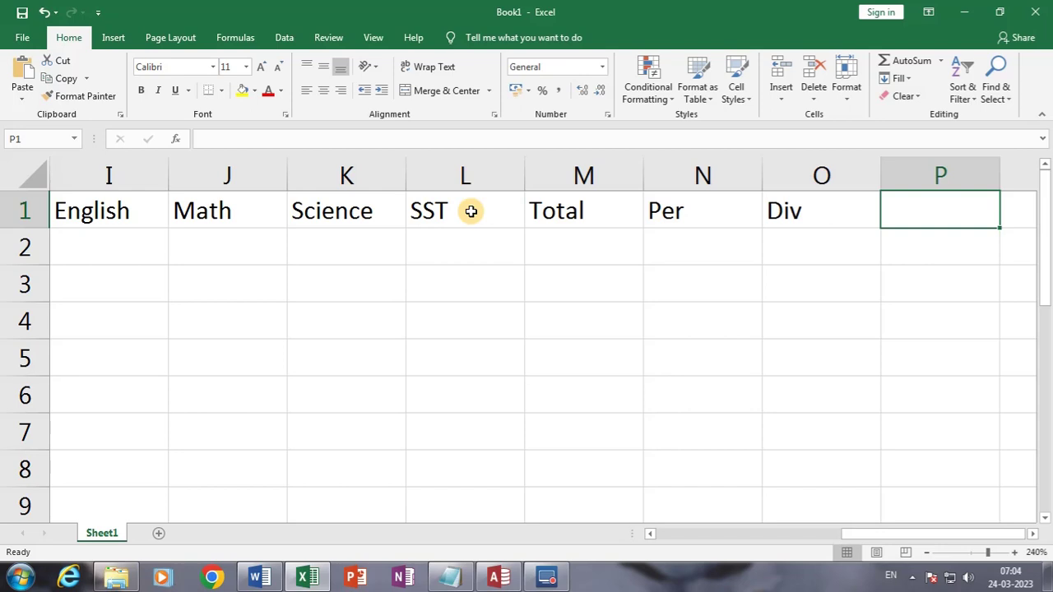
type("Photo")
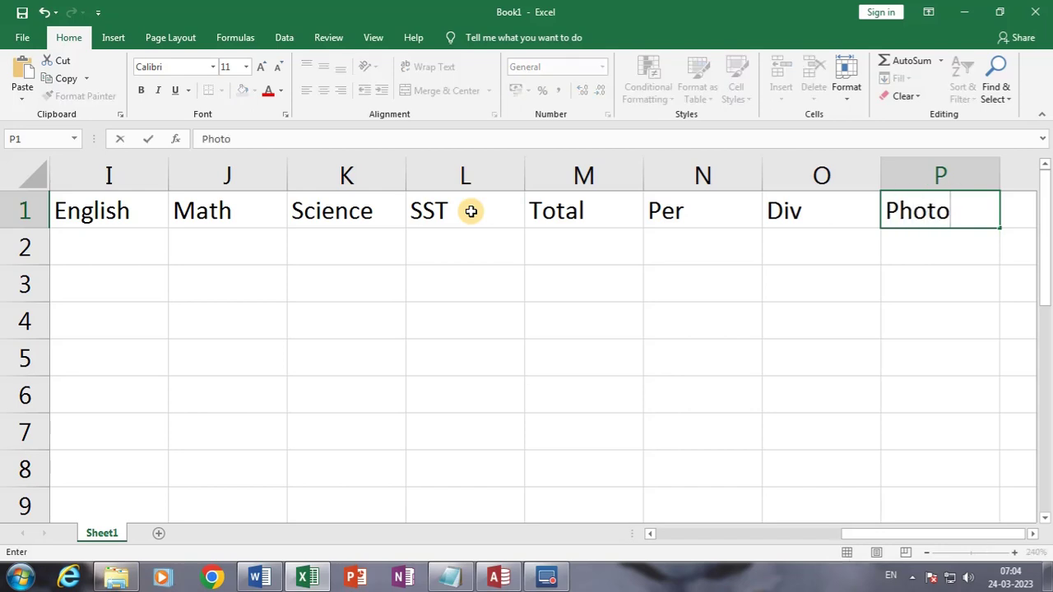
key("Return")
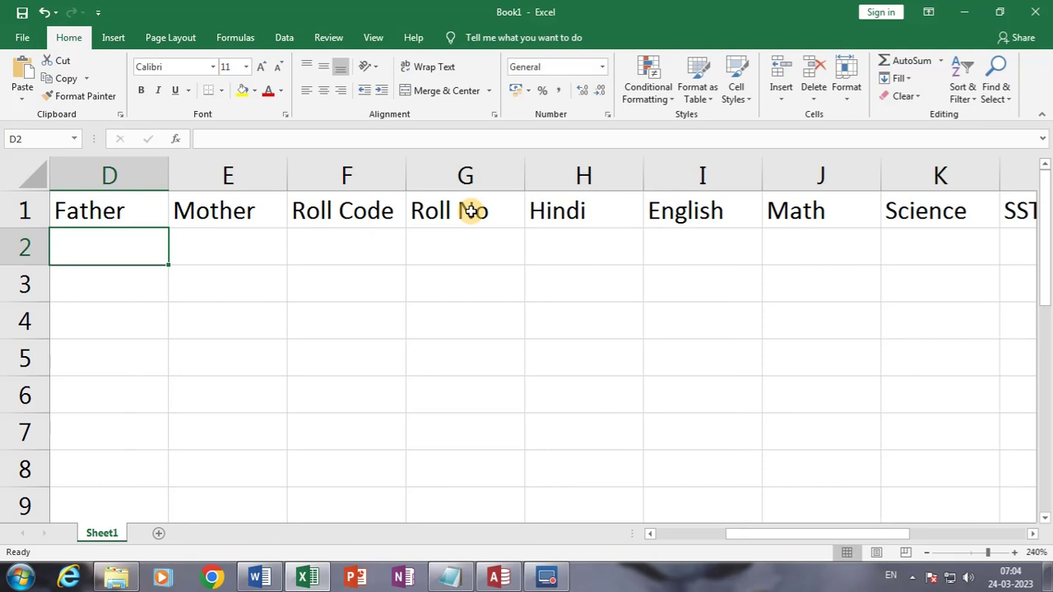
Step: Enter board BSEB Patna, school S S 108 Hatta, and the student's and parents' names in row 2
key("Left")
key("Left")
key("Left")
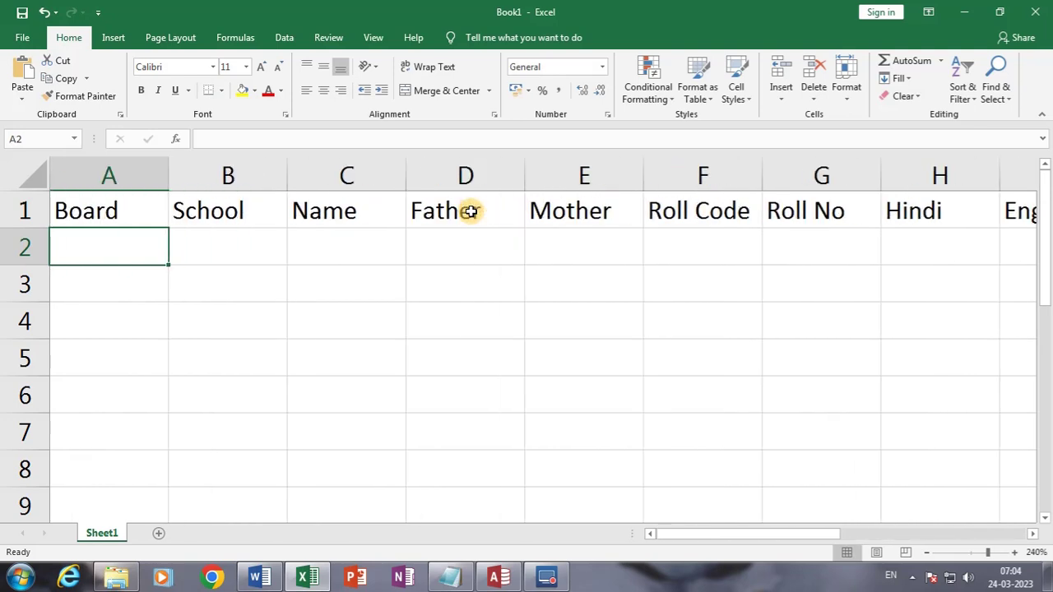
type("BS")
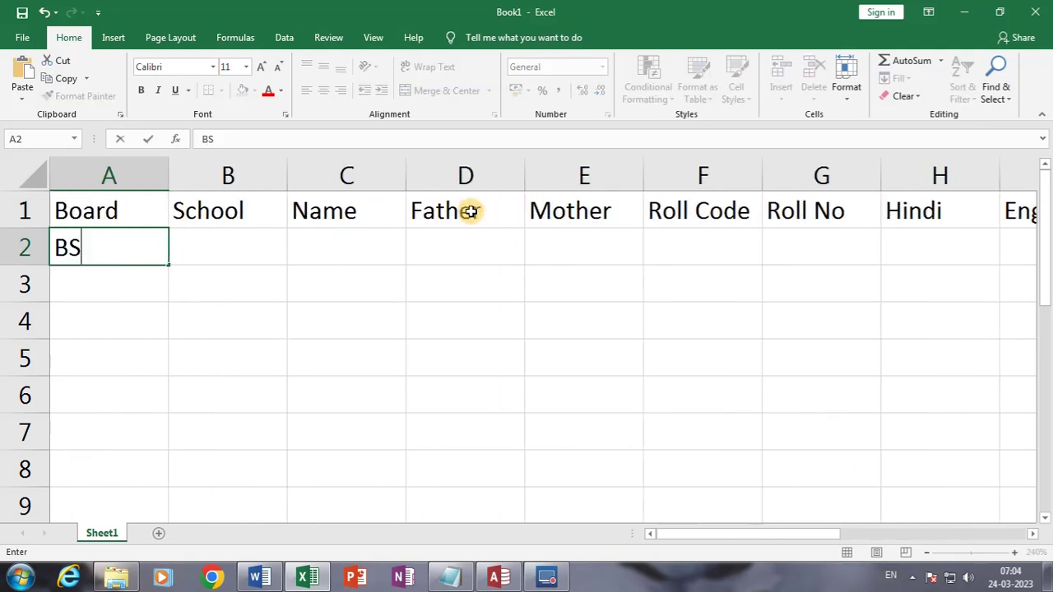
type("EB")
type(" Patn")
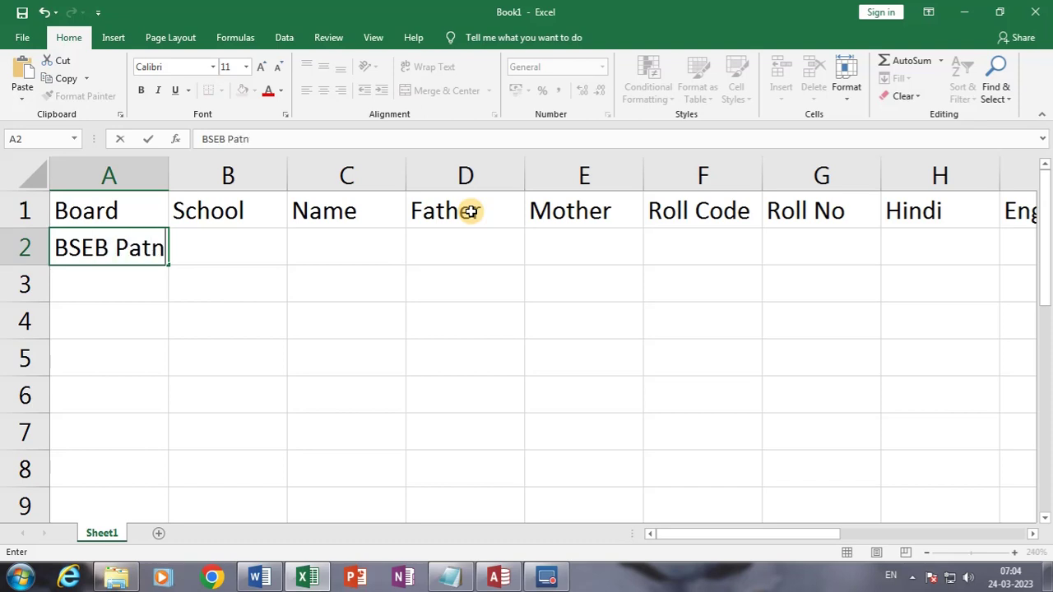
type("a")
key("Tab")
type("S ")
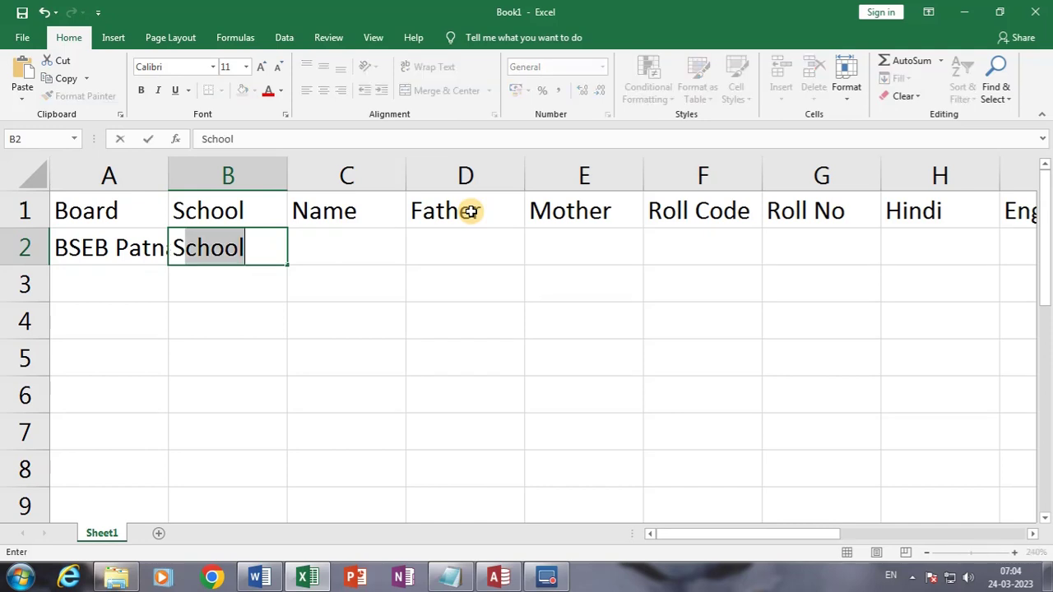
type("S ")
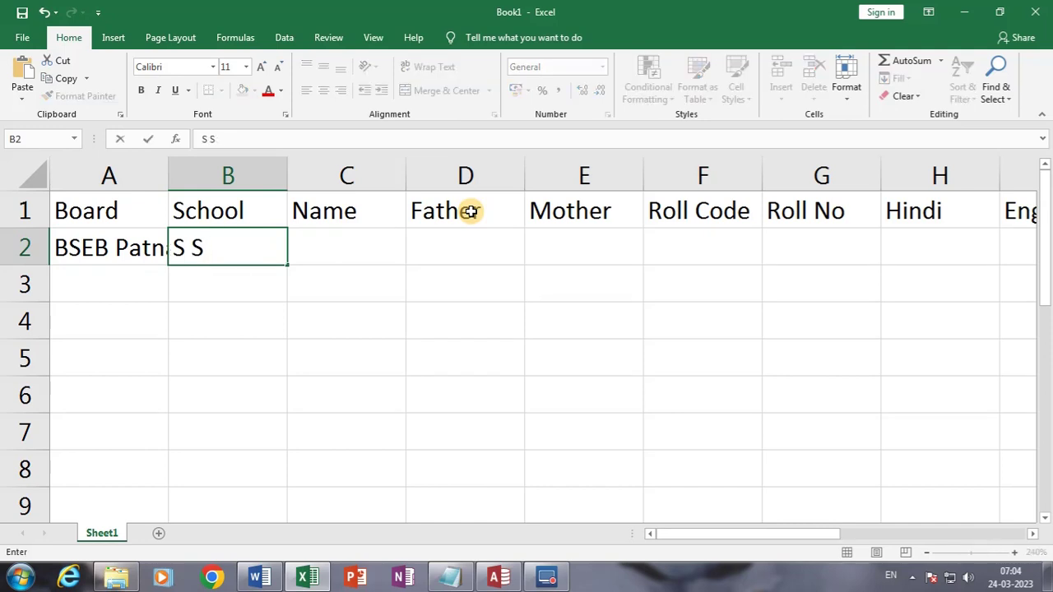
type("108")
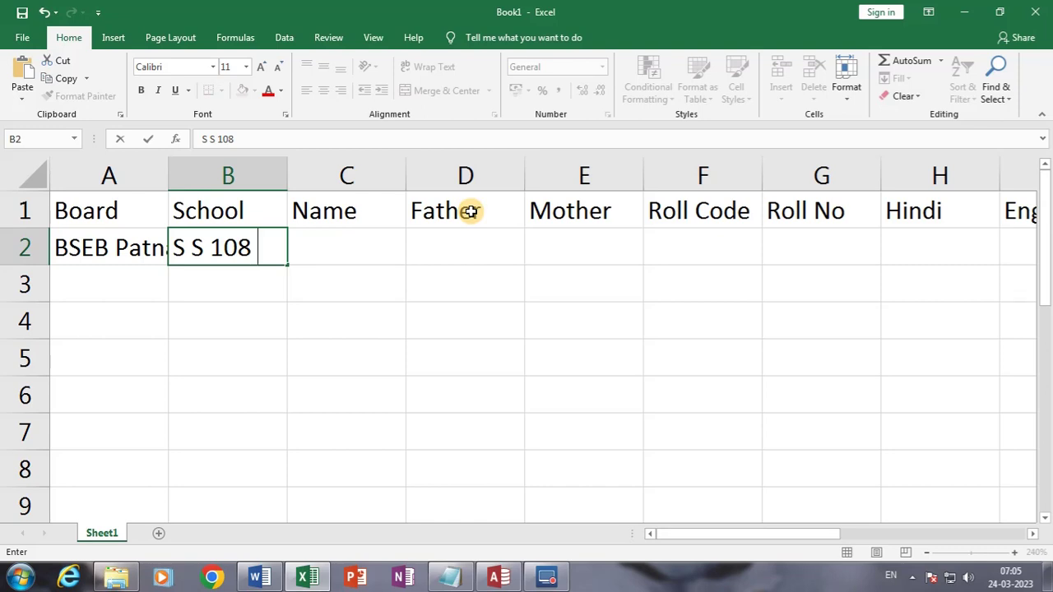
type(" Hatta")
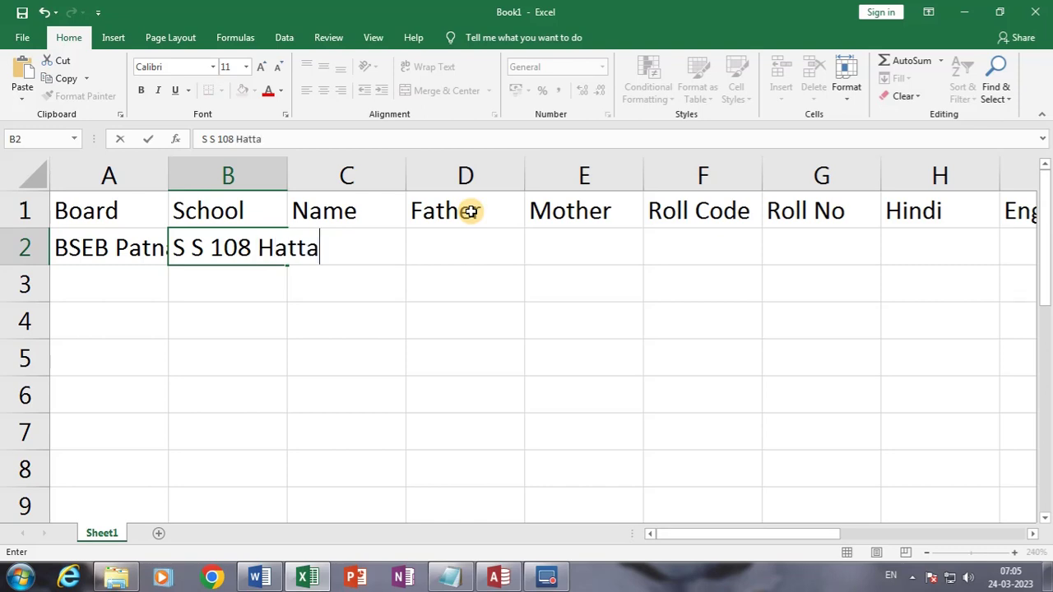
key("Tab")
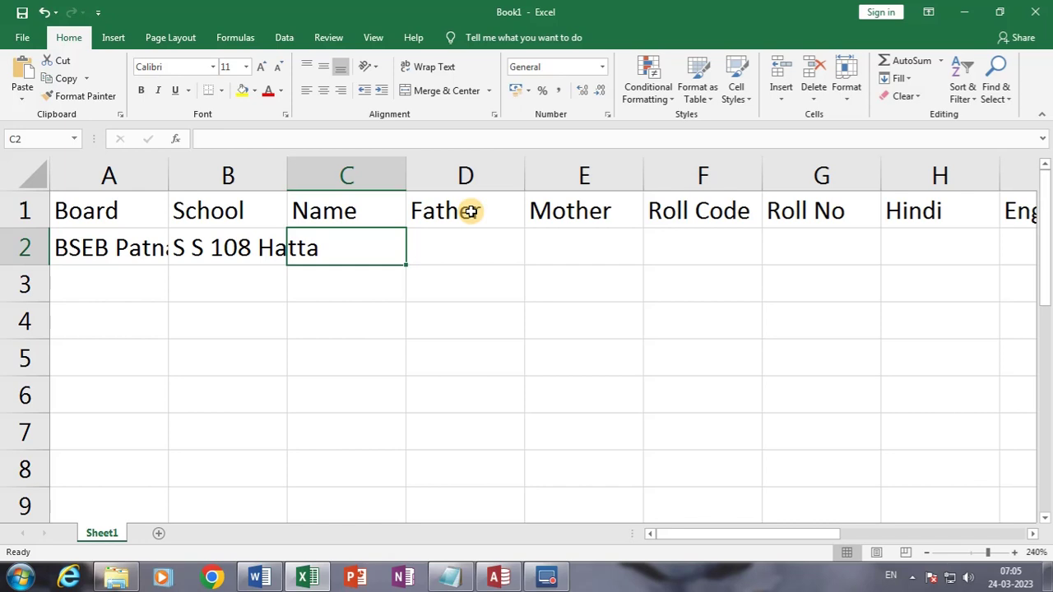
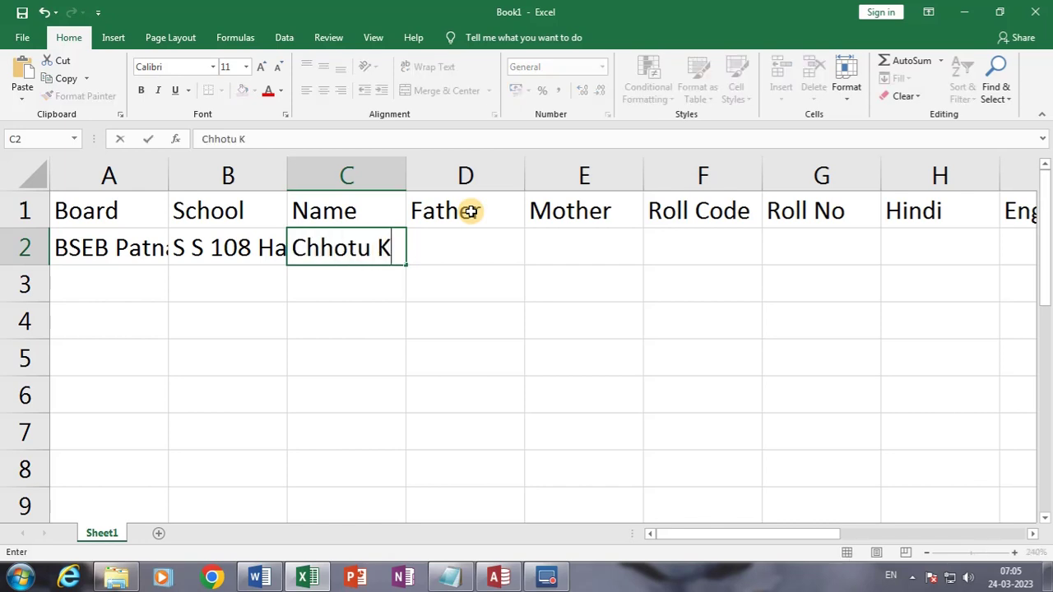
key("Tab")
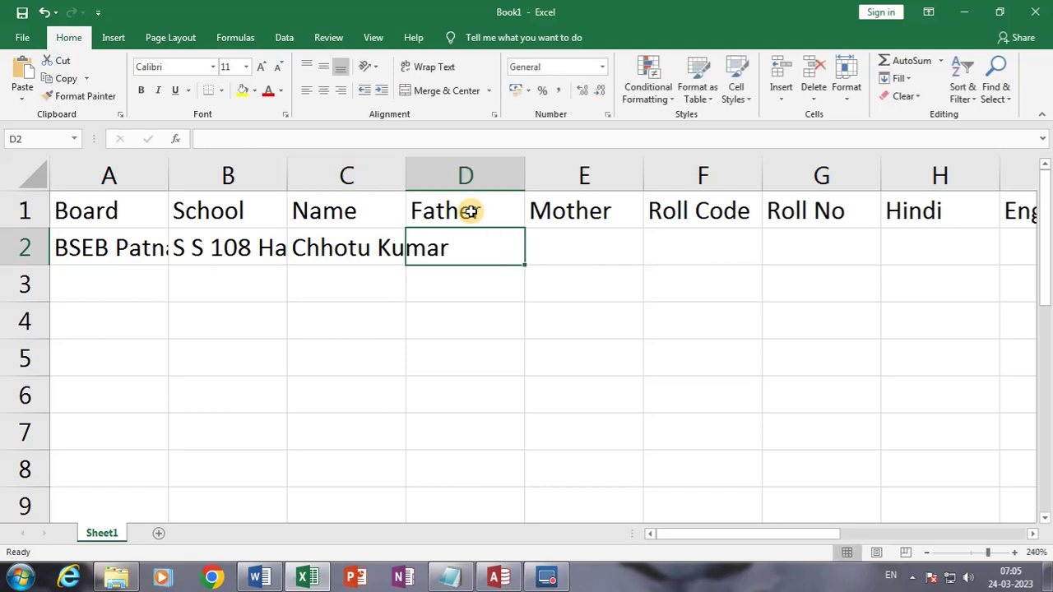
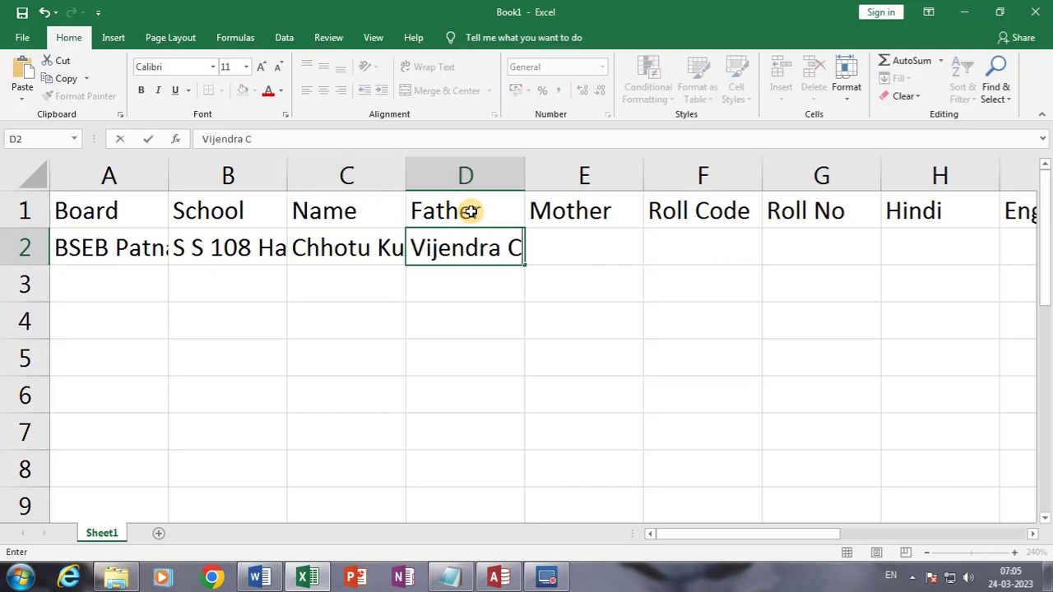
key("Tab")
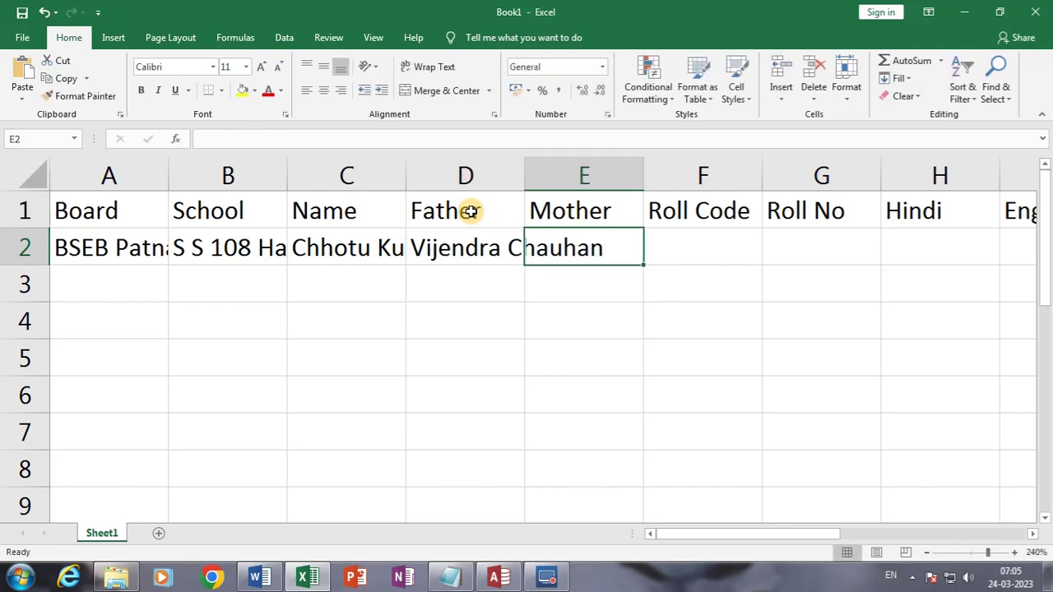
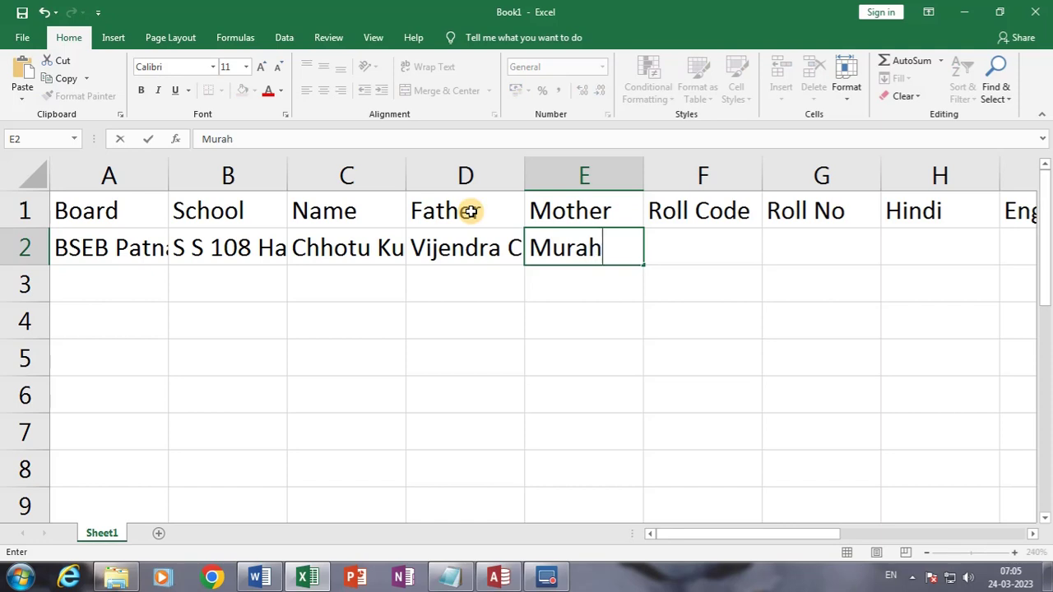
key("Tab")
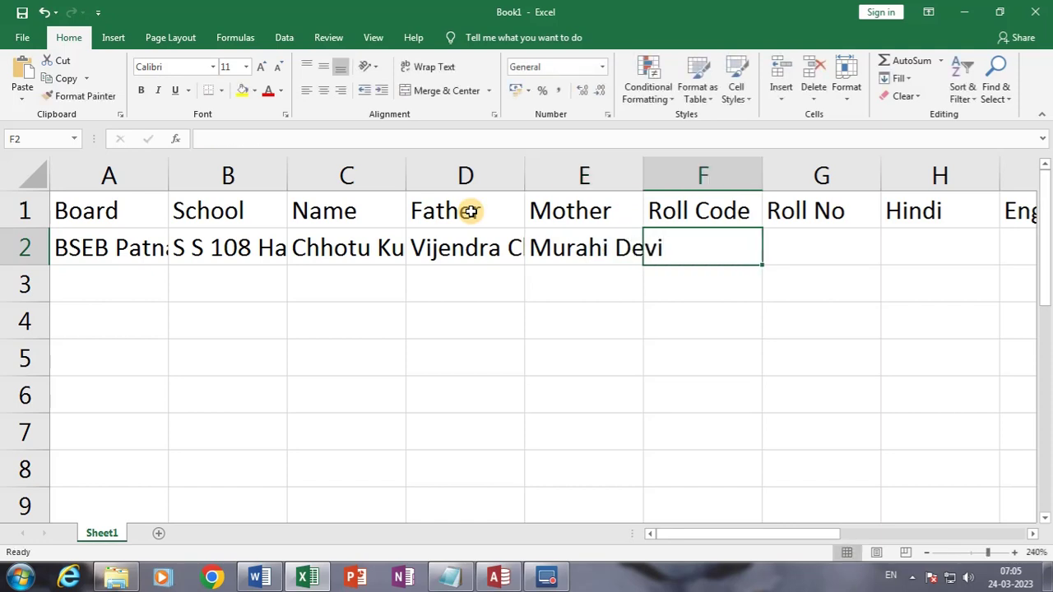
Step: Enter roll code 76019, the roll number, and marks 60, 70, 72, 60, 40
type("7")
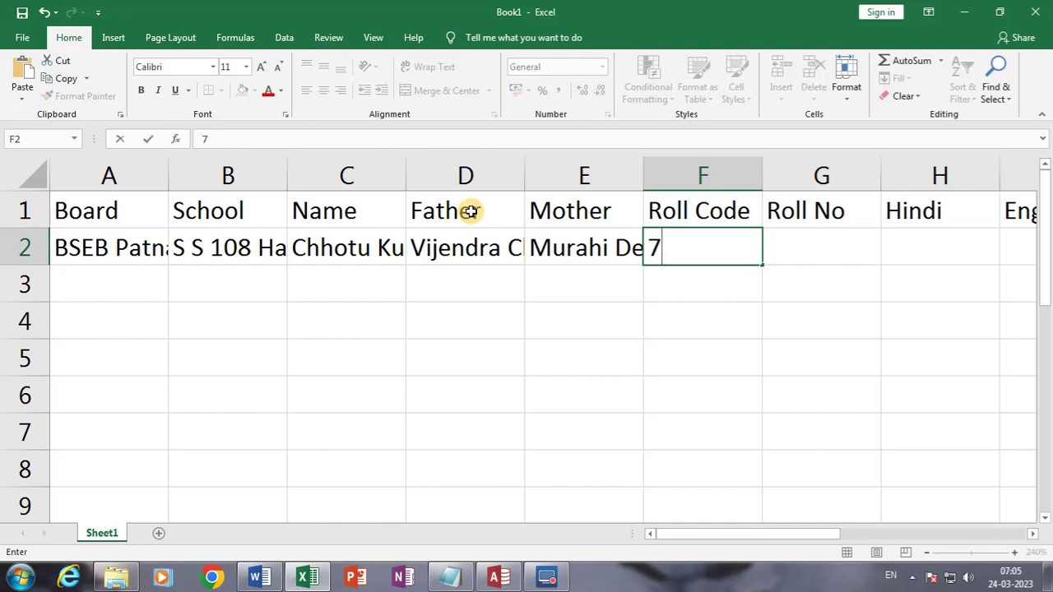
type("601")
type("9")
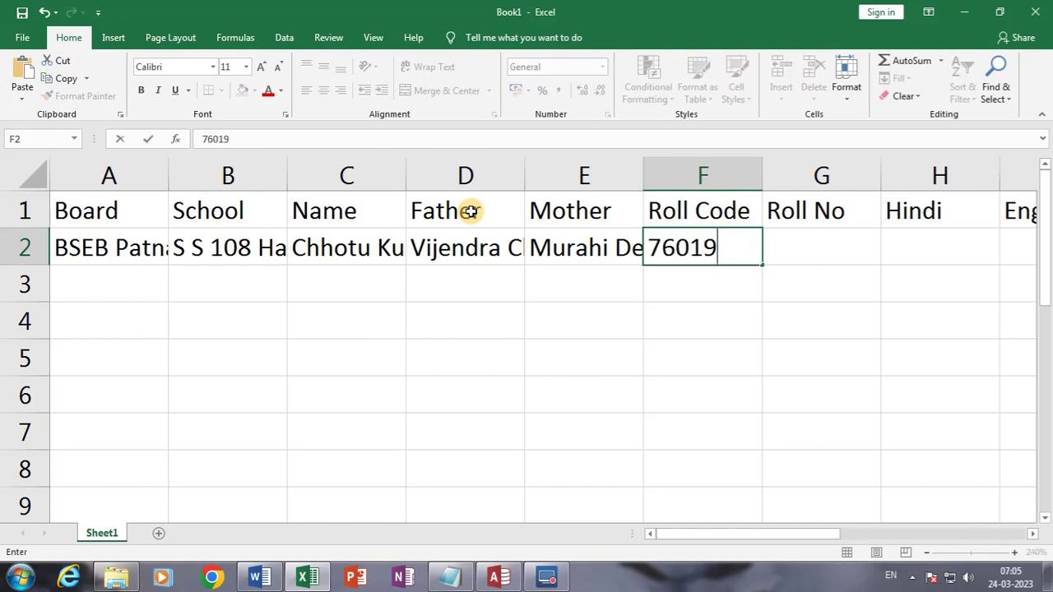
key("Tab")
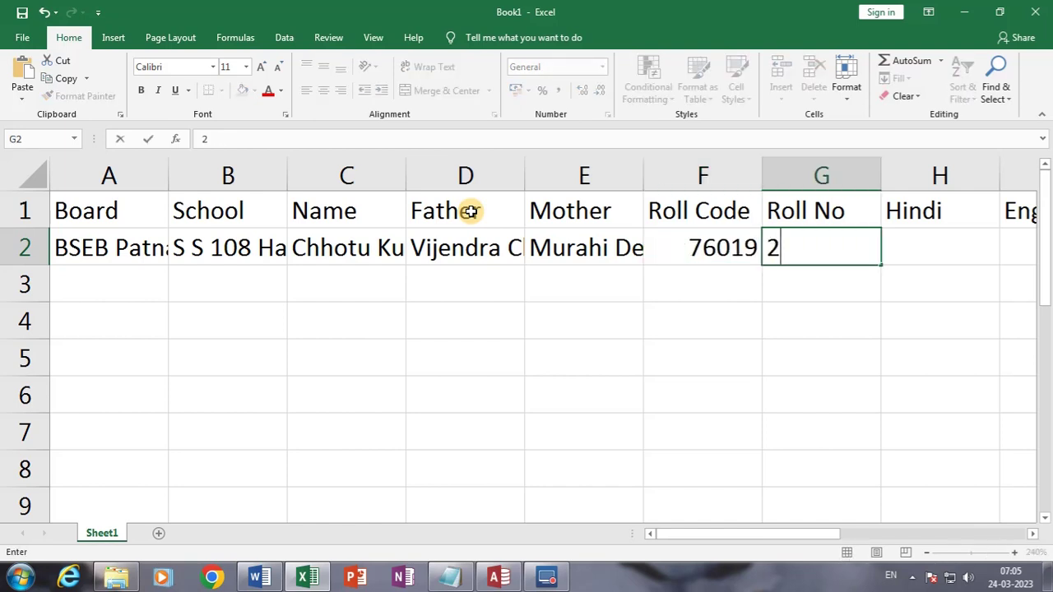
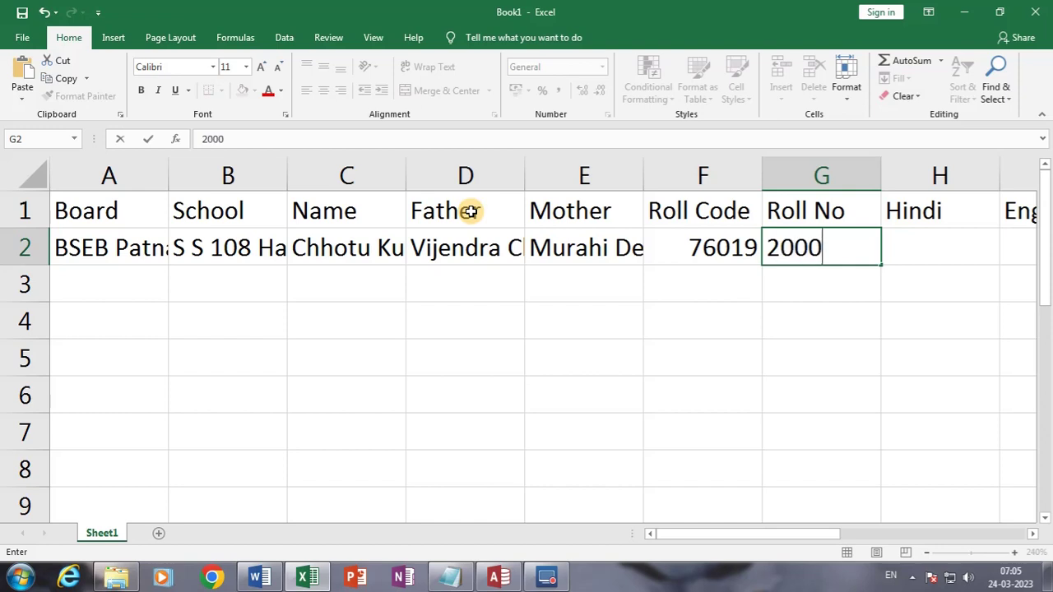
key("Tab")
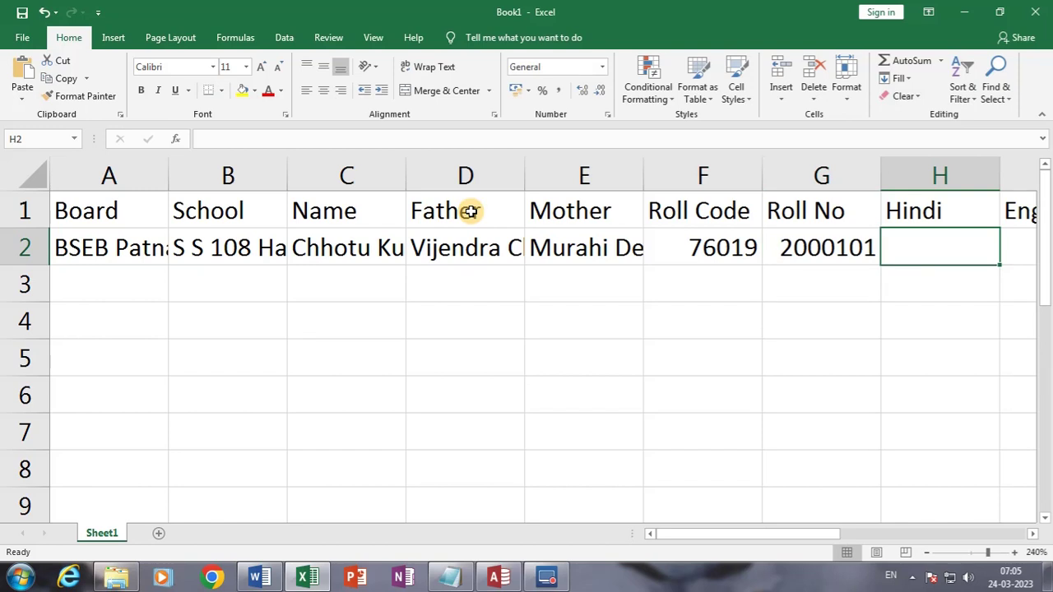
type("60")
key("Tab")
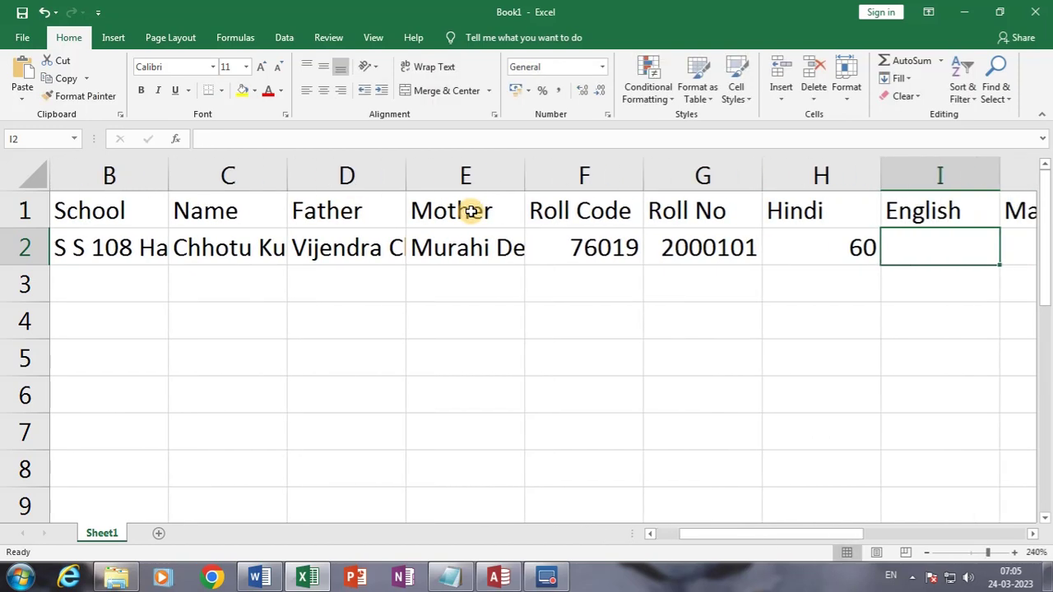
type("70")
key("Tab")
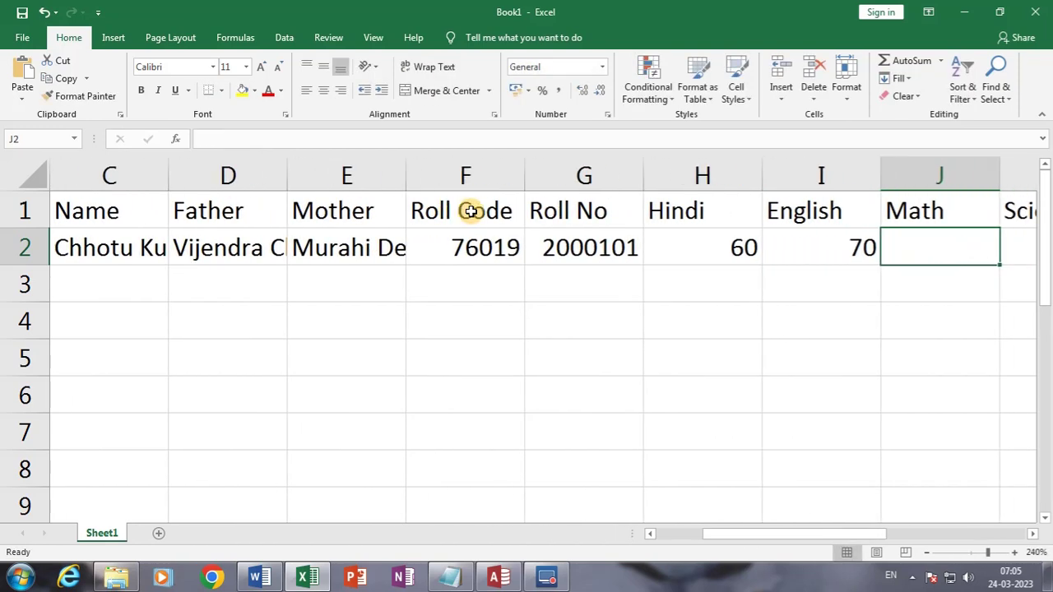
type("7")
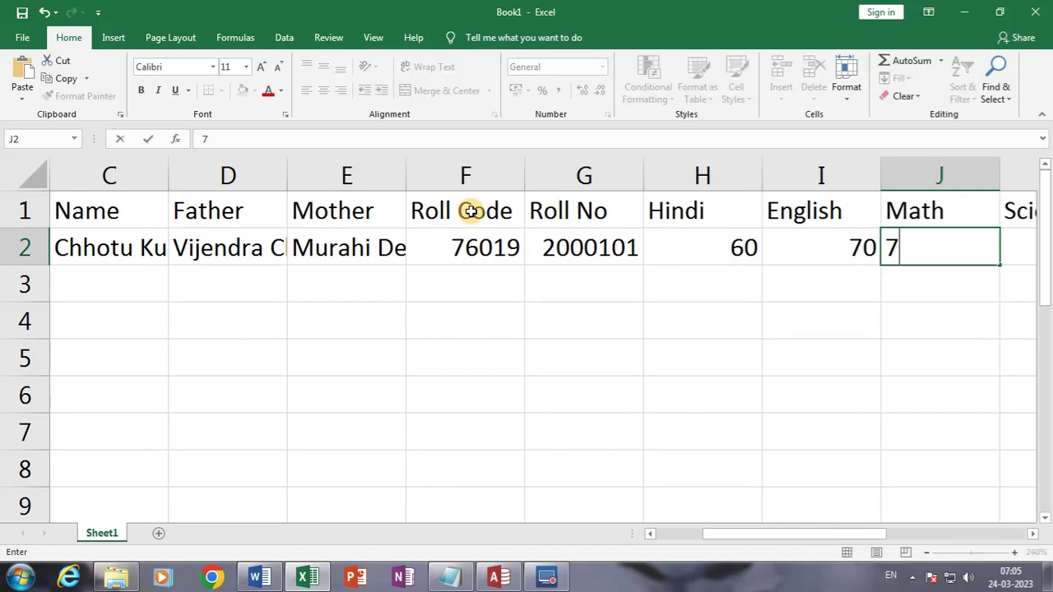
type("2")
key("Tab")
type("60")
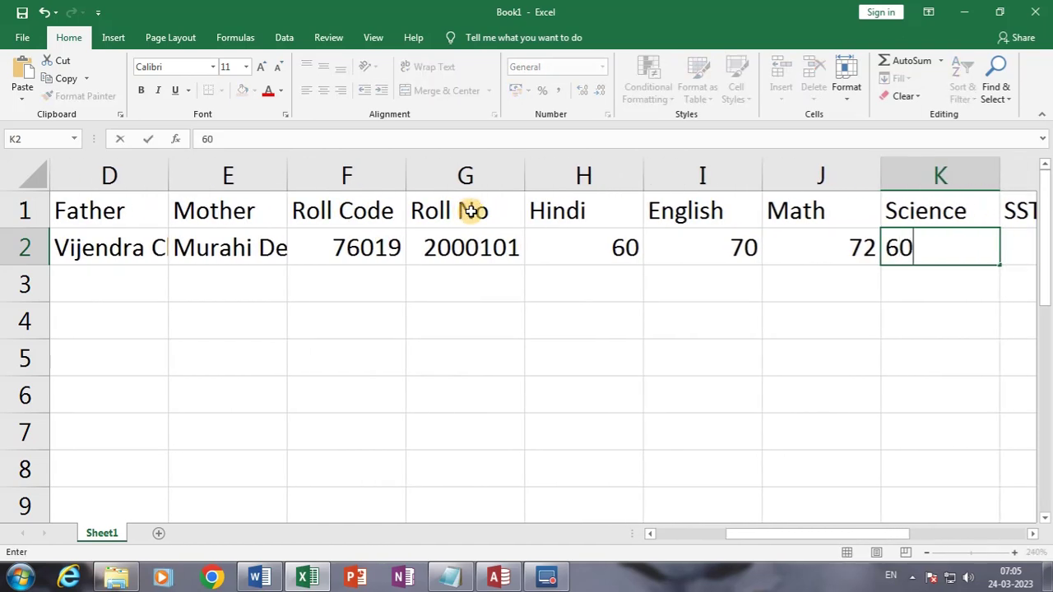
key("Tab")
type("40")
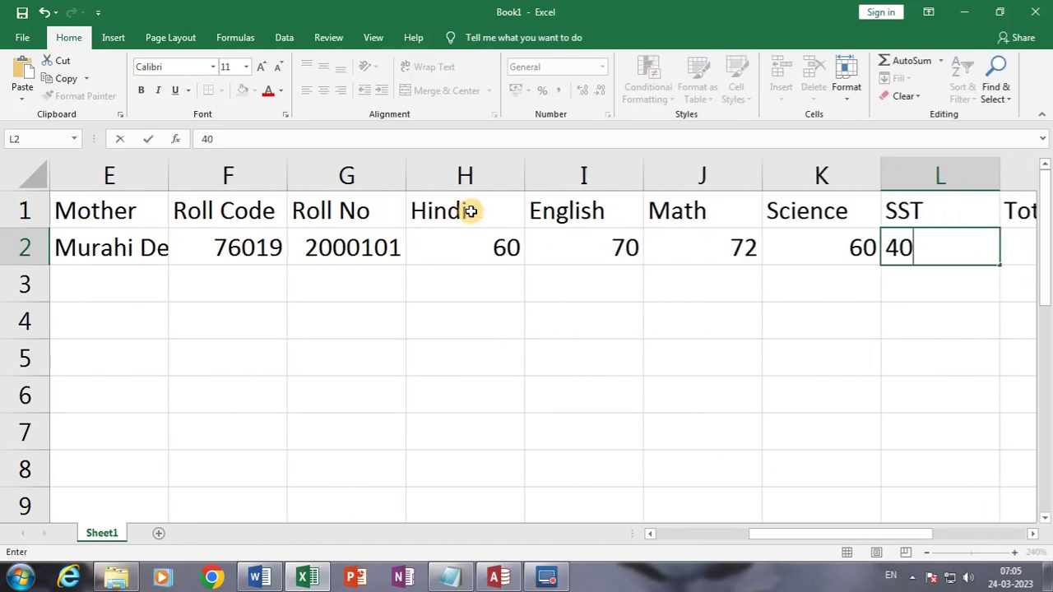
key("Tab")
type("50")
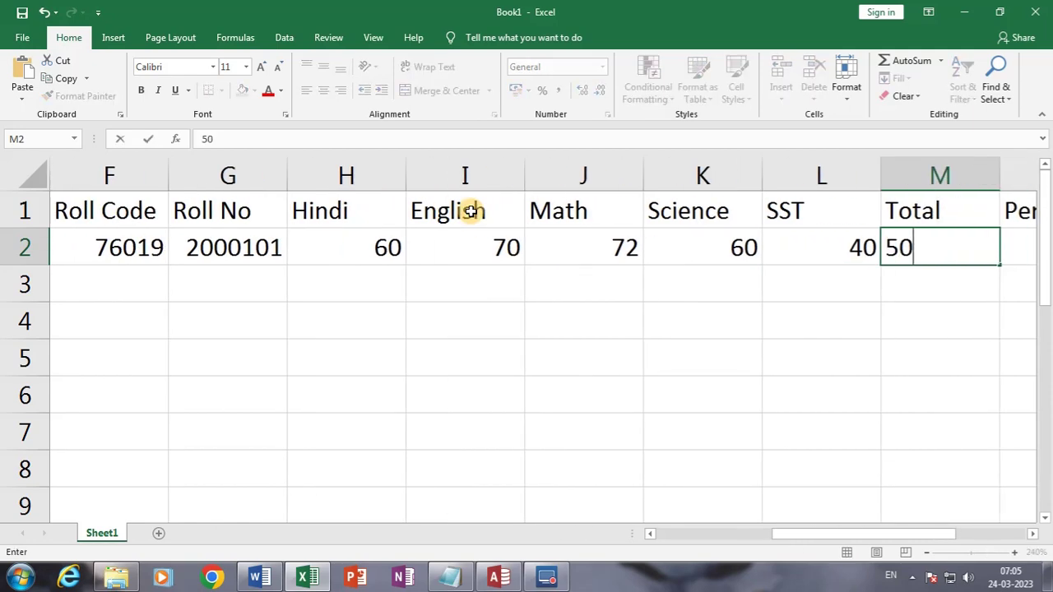
key("BackSpace")
key("BackSpace")
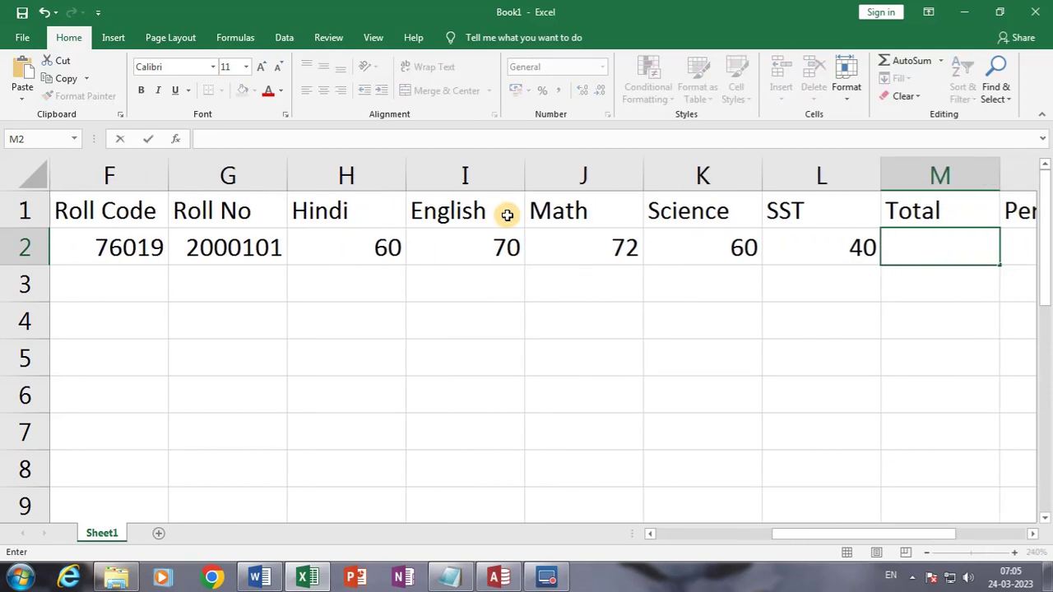
Step: AutoSum the five subject marks into Total cell M2, giving 302
left_click(439, 341)
left_click_drag(392, 248, 882, 248)
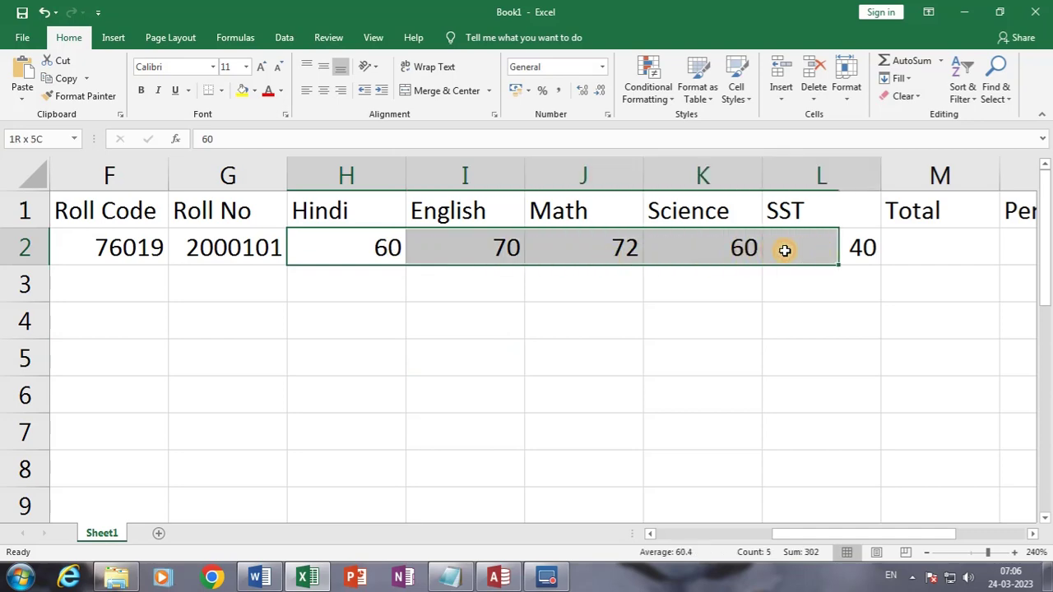
scroll(431, 323, "down", 5)
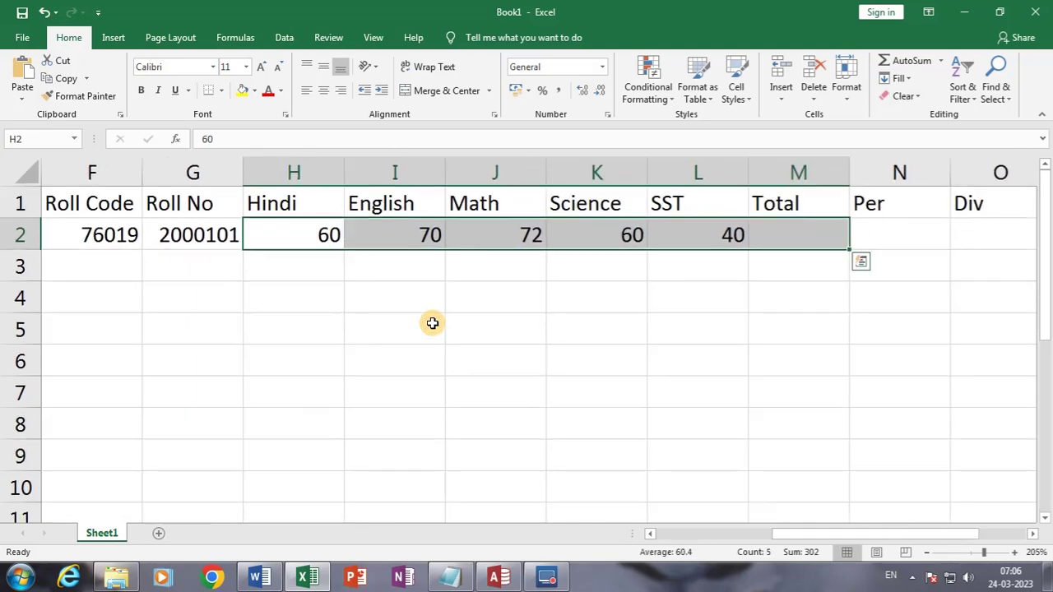
scroll(432, 322, "down", 1)
key("ctrl+q")
mouse_move(360, 228)
left_mouse_down()
mouse_move(819, 224)
mouse_move(776, 221)
left_mouse_up()
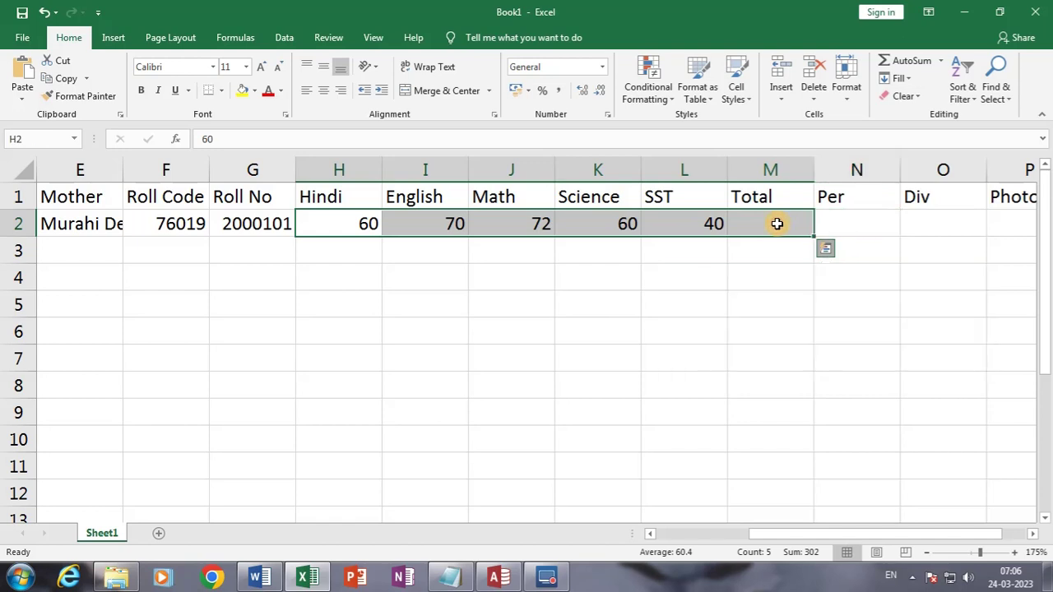
left_click(913, 64)
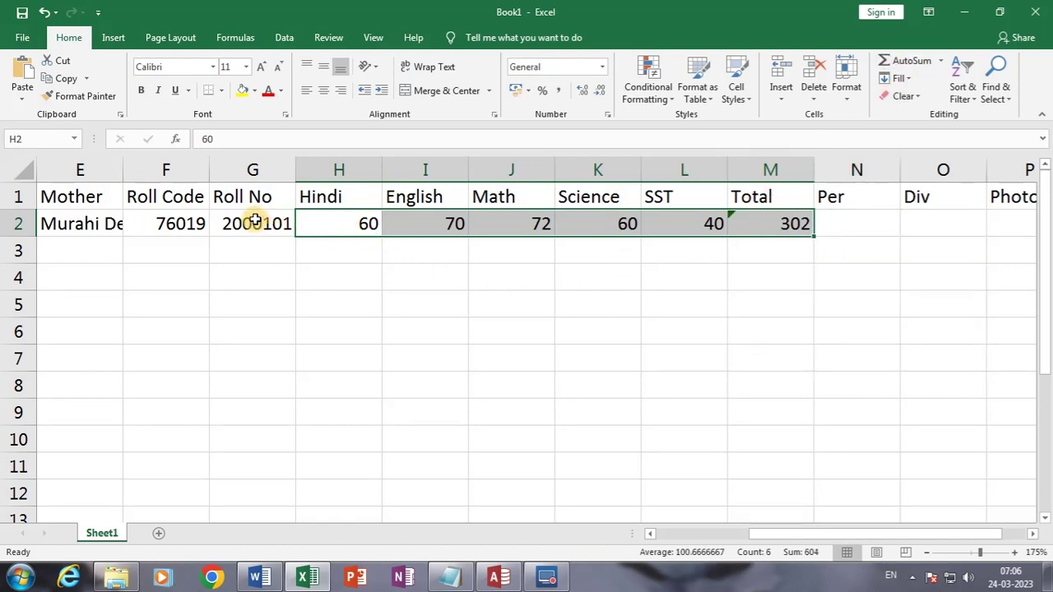
left_click(609, 249)
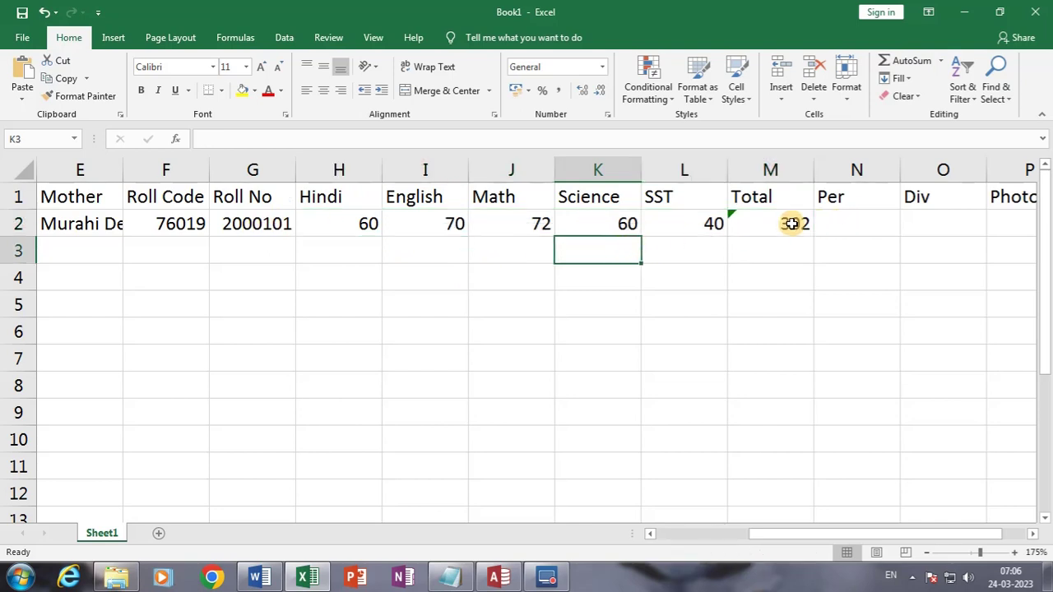
Step: Insert a Class column before Hindi and enter Xth for the first student
left_click(322, 165)
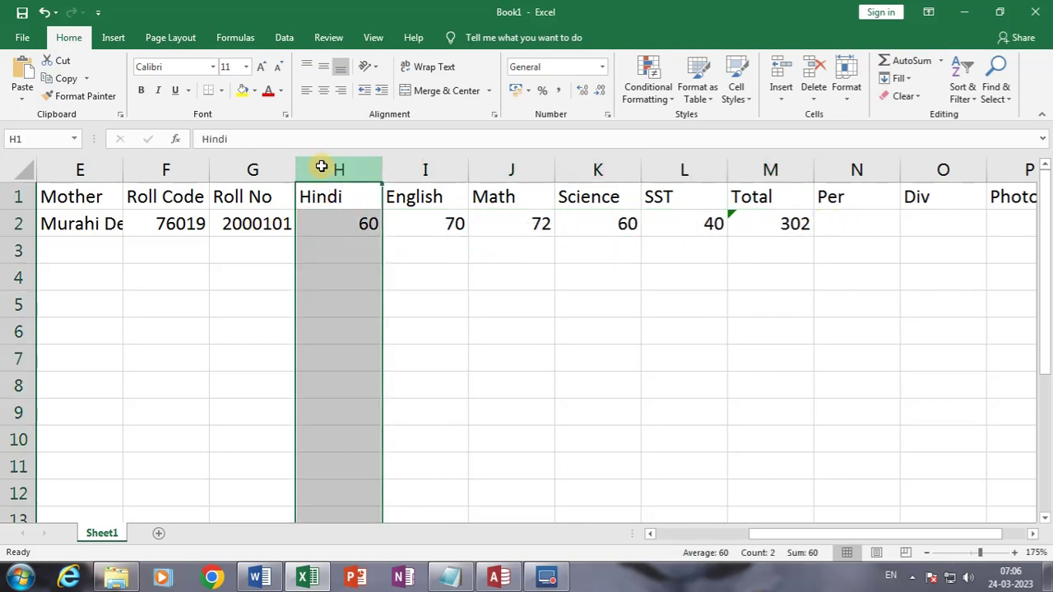
right_click(321, 165)
left_click(378, 271)
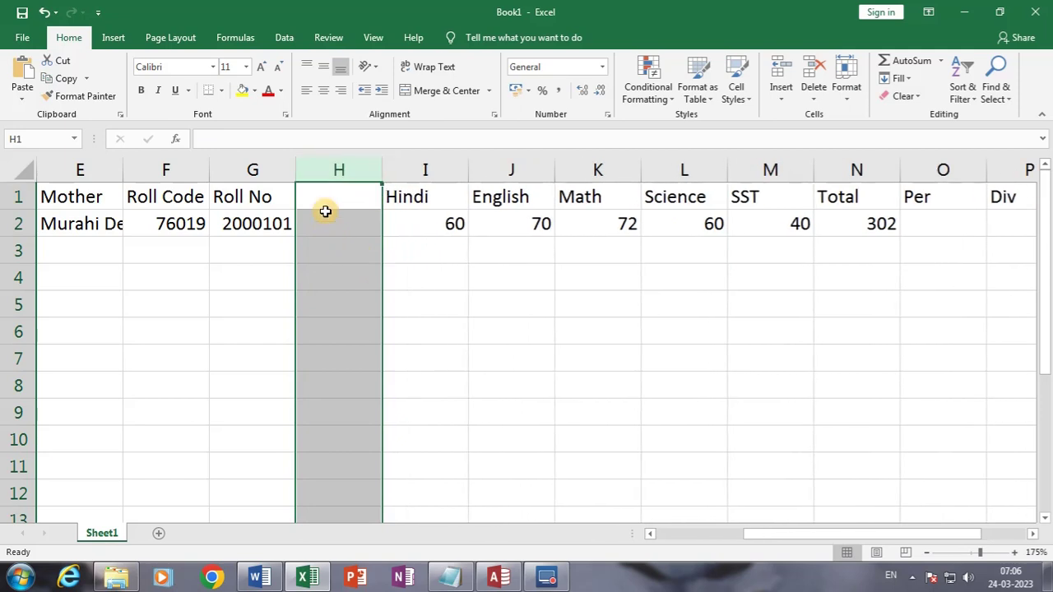
left_click(324, 199)
type("Ca")
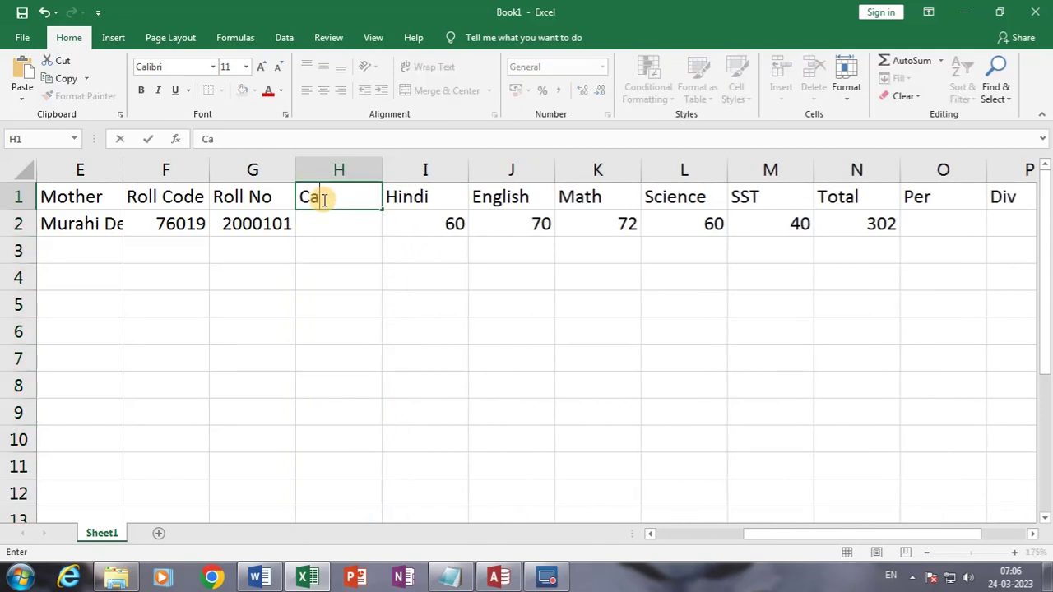
type("s")
type("ass")
key("Return")
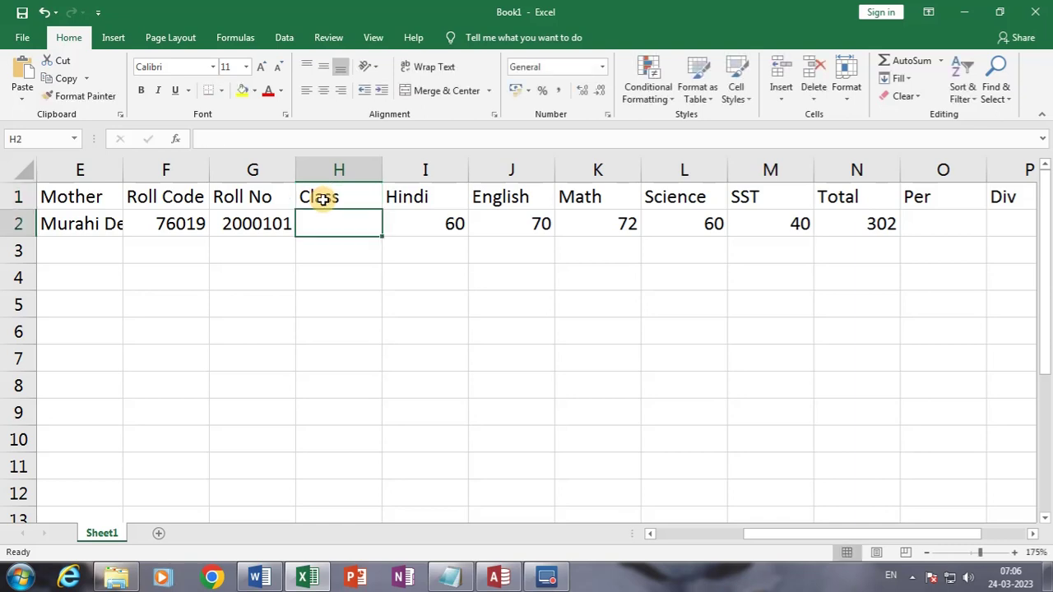
type("Xth")
key("Return")
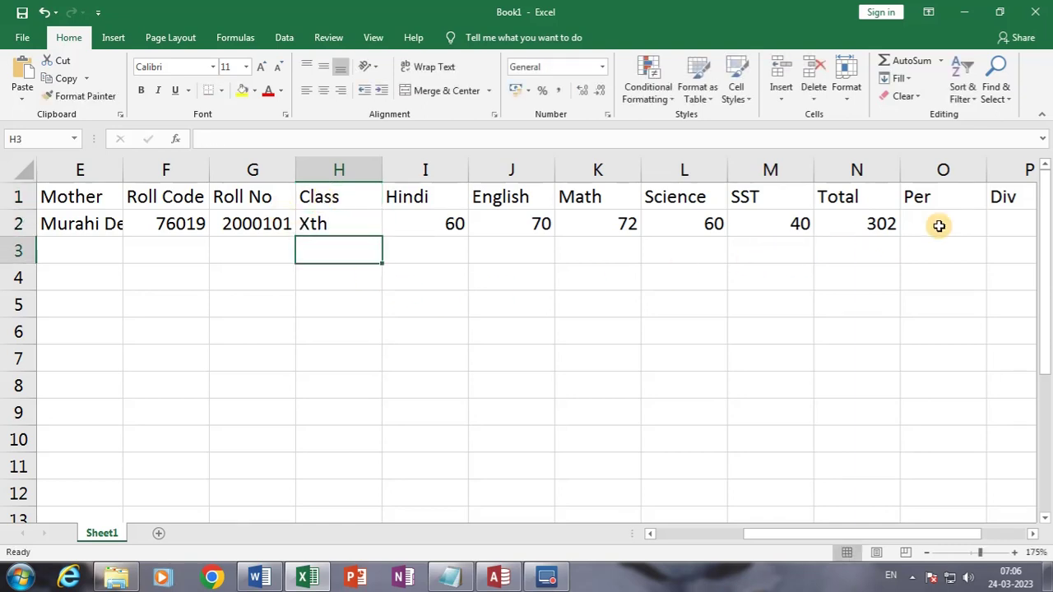
Step: Enter the formula =N2/5 in the Per cell, showing 60.4
left_click(938, 224)
type("=")
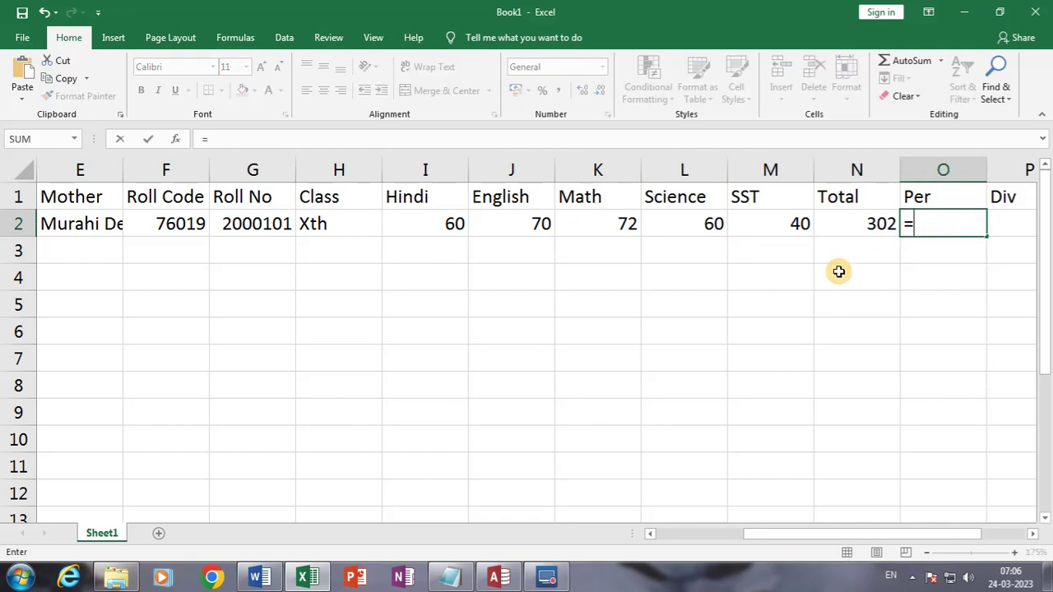
left_click(859, 225)
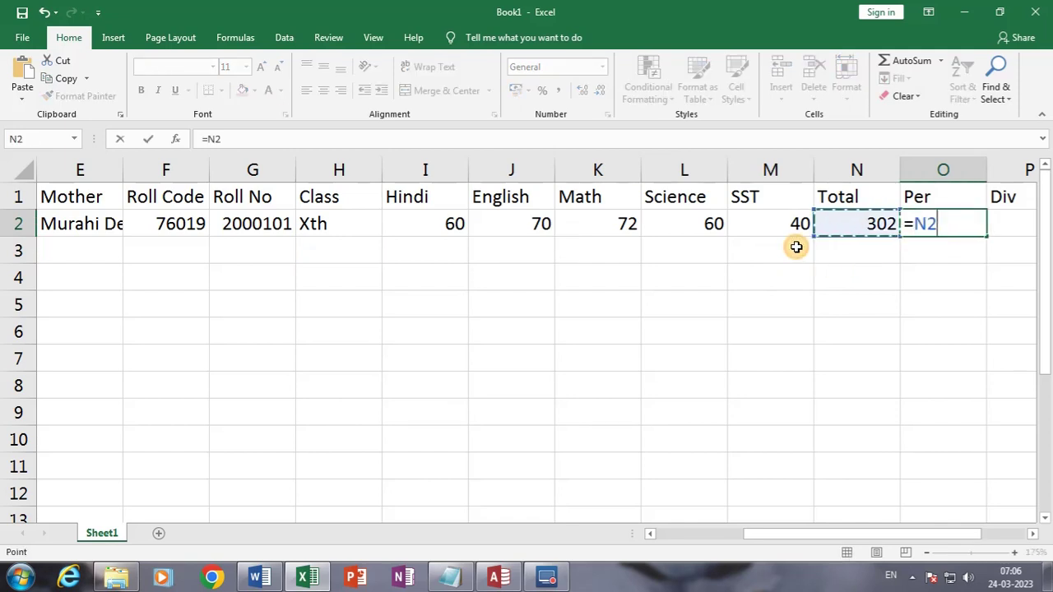
type("/5")
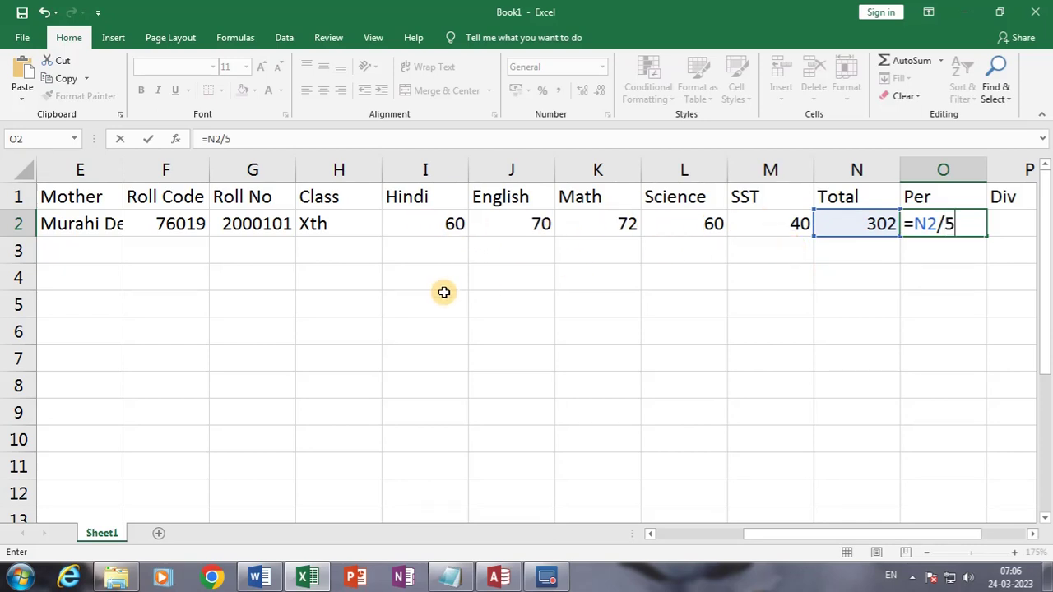
key("Return")
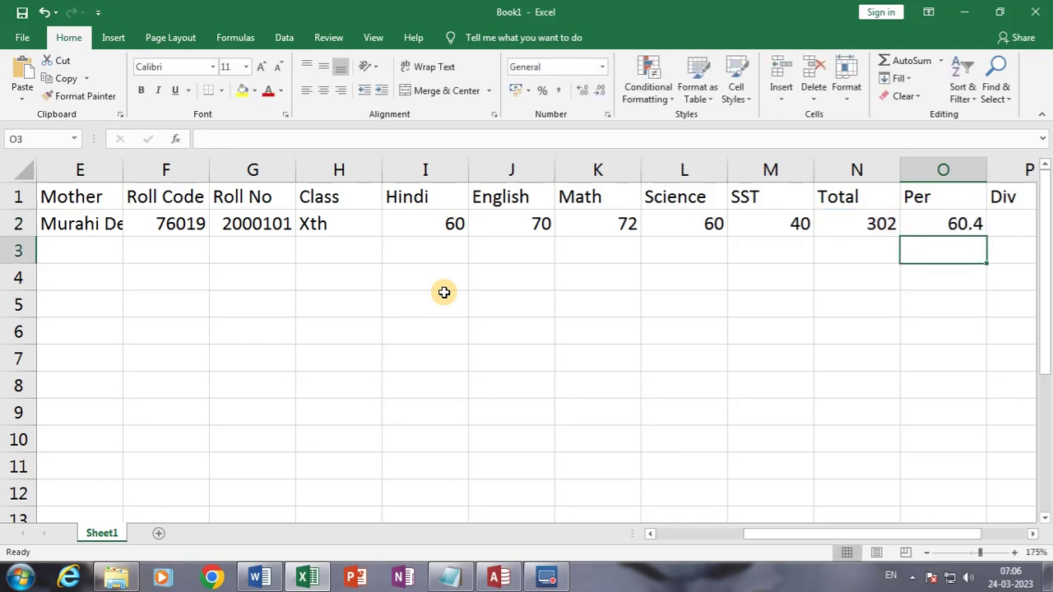
key("Right")
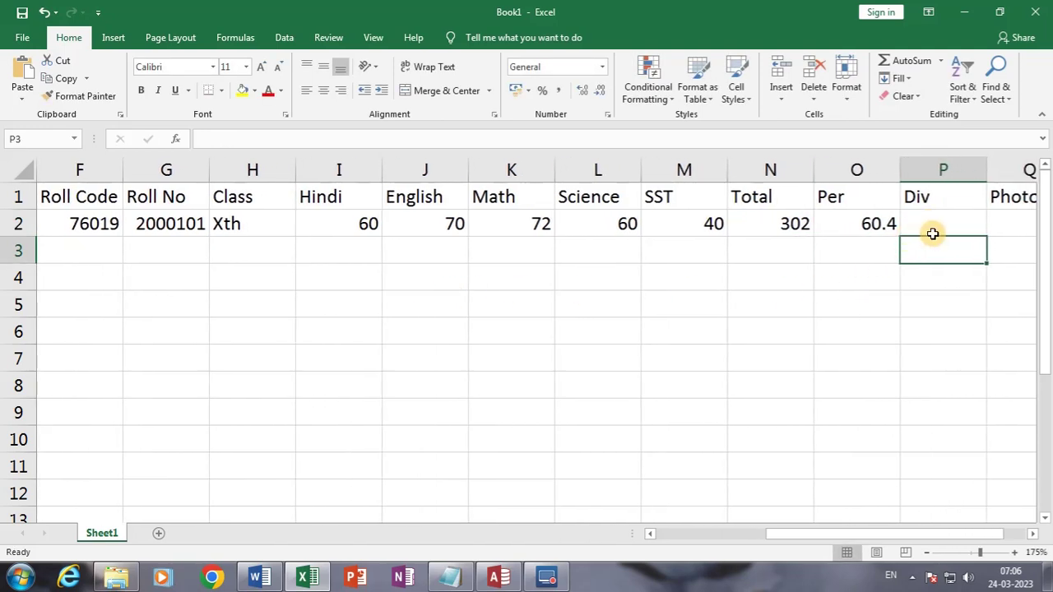
Step: Type the second student's name in A3 and copy it into C3 under Name
left_click_drag(837, 531, 595, 508)
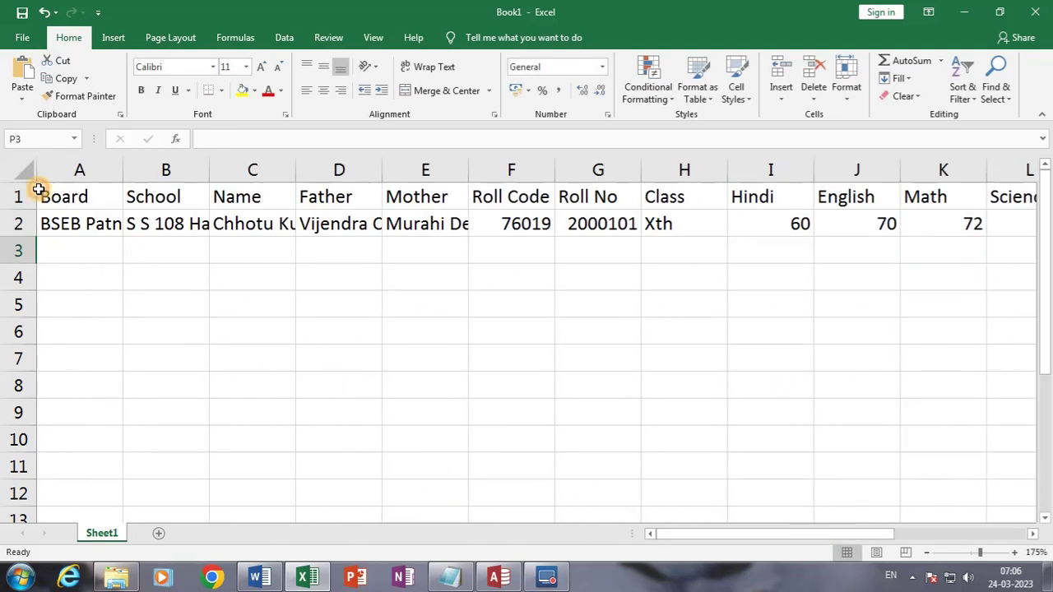
left_click(85, 246)
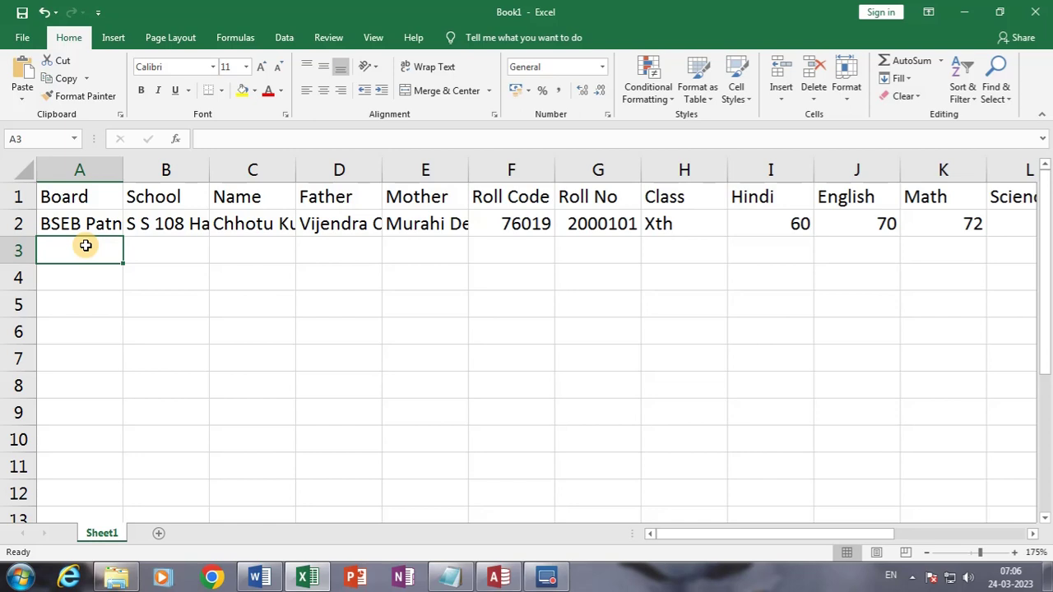
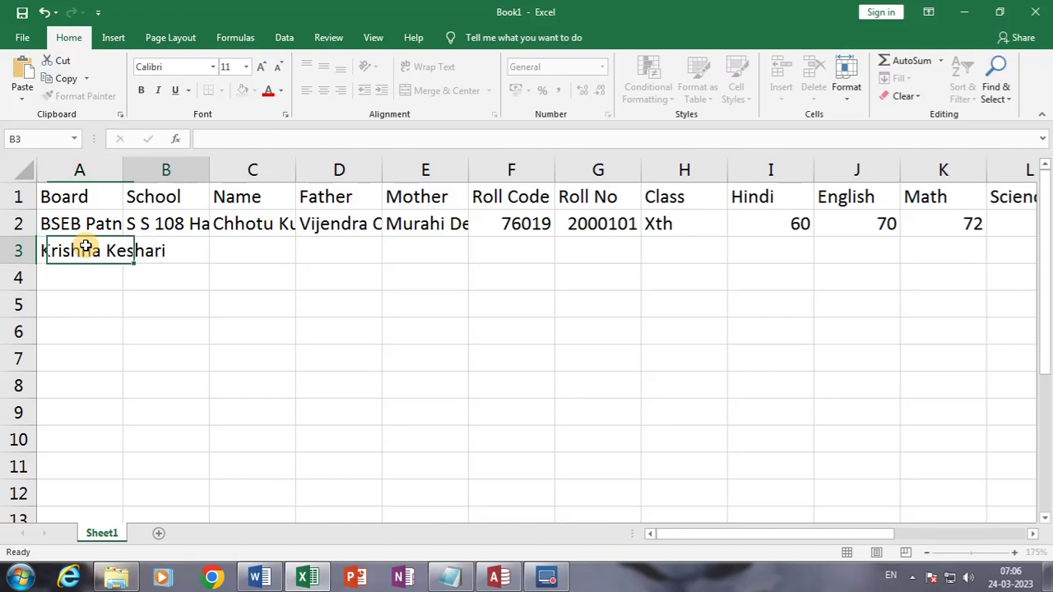
key("Tab")
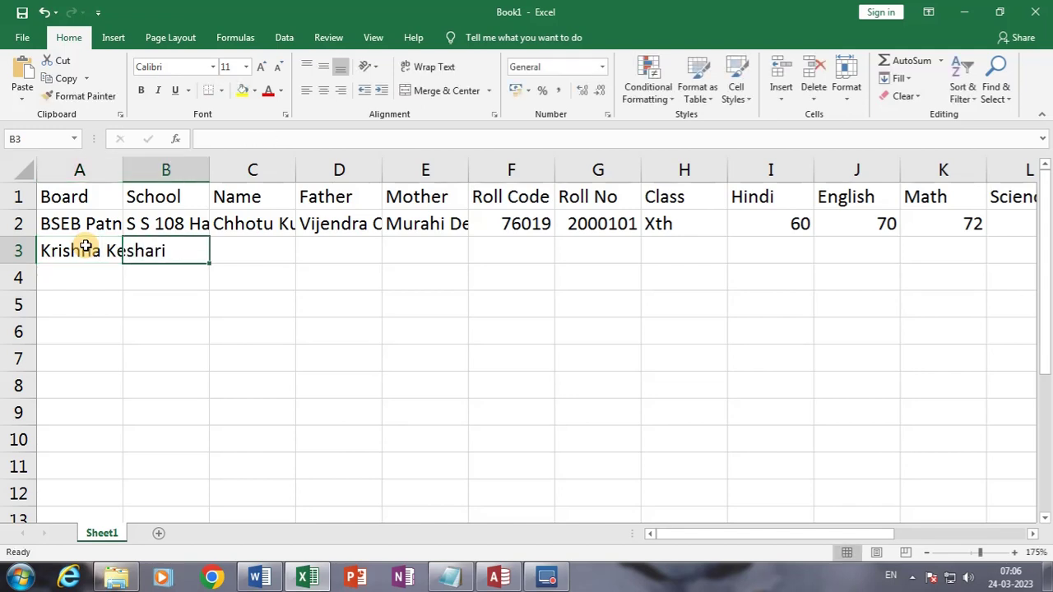
left_click(11, 250)
left_click(62, 248)
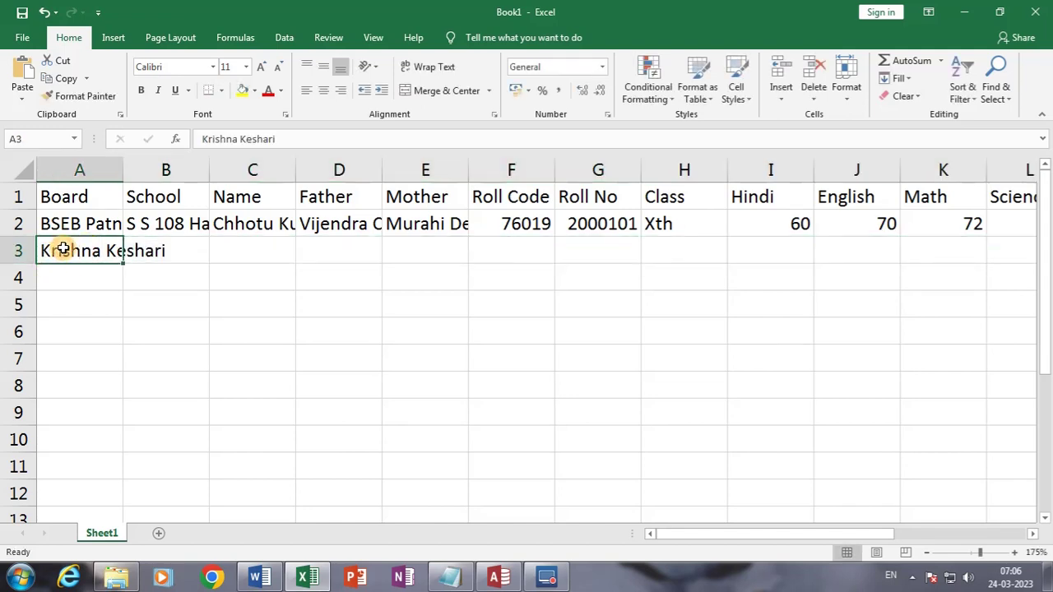
key("ctrl+c")
left_click(237, 240)
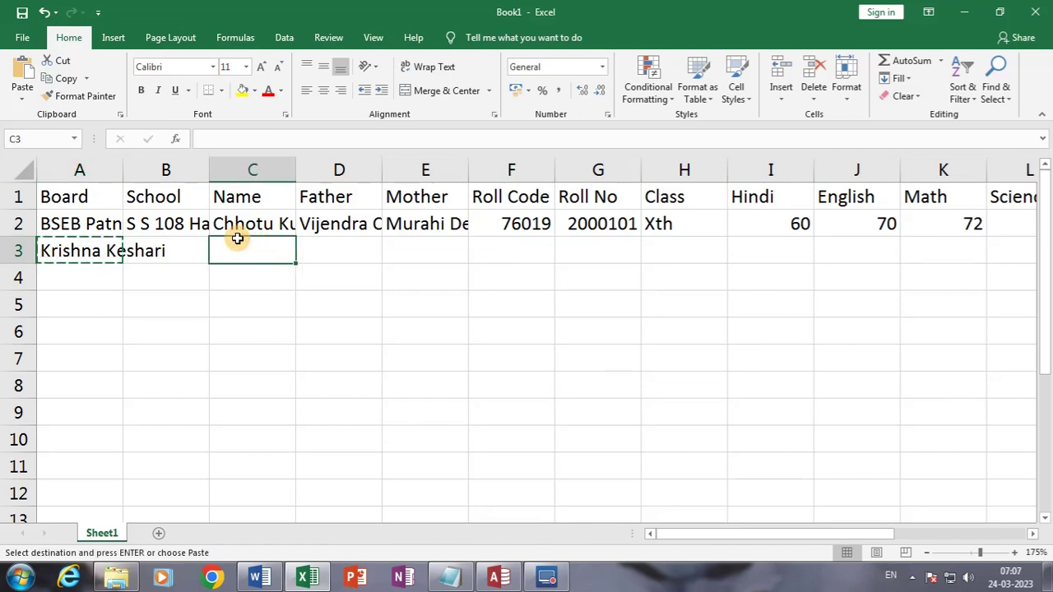
key("Return")
Step: Fill BSEB Patna down to A5, repeat the school in B3, and add the parents' names in D3:E3
left_click(99, 224)
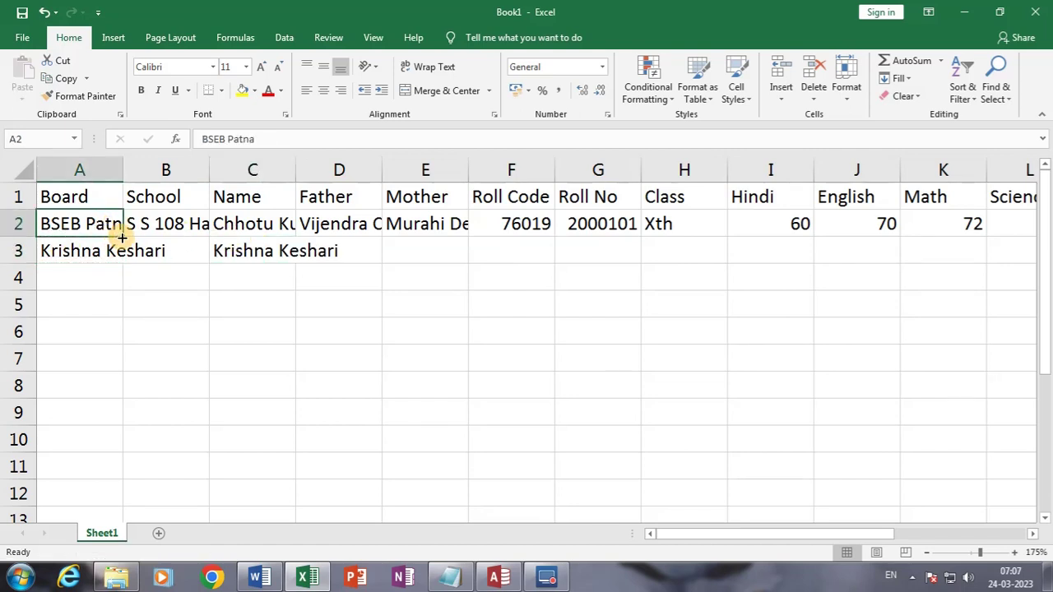
left_click_drag(122, 237, 123, 320)
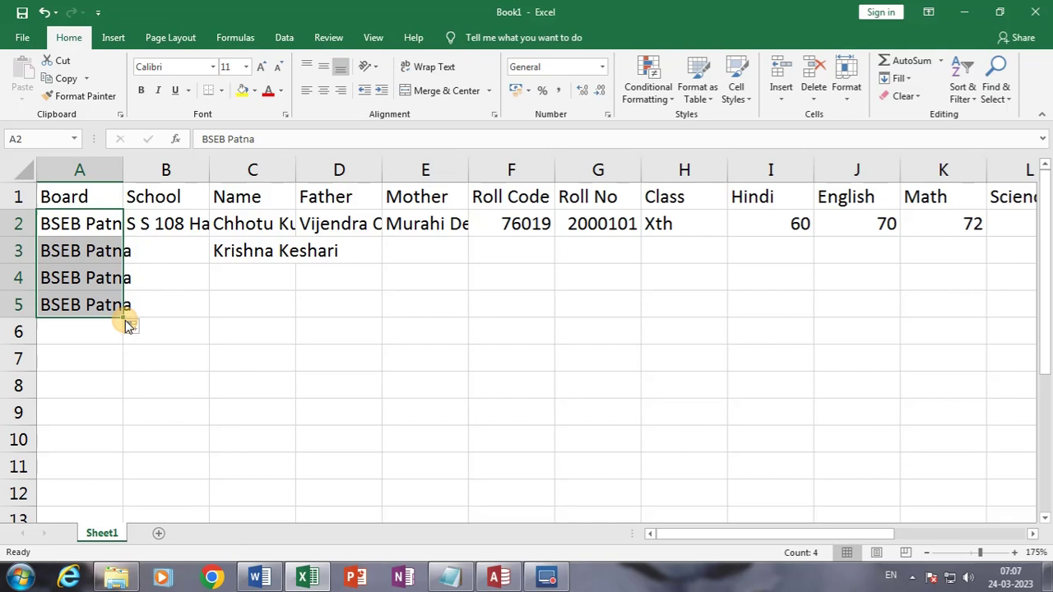
left_click(164, 251)
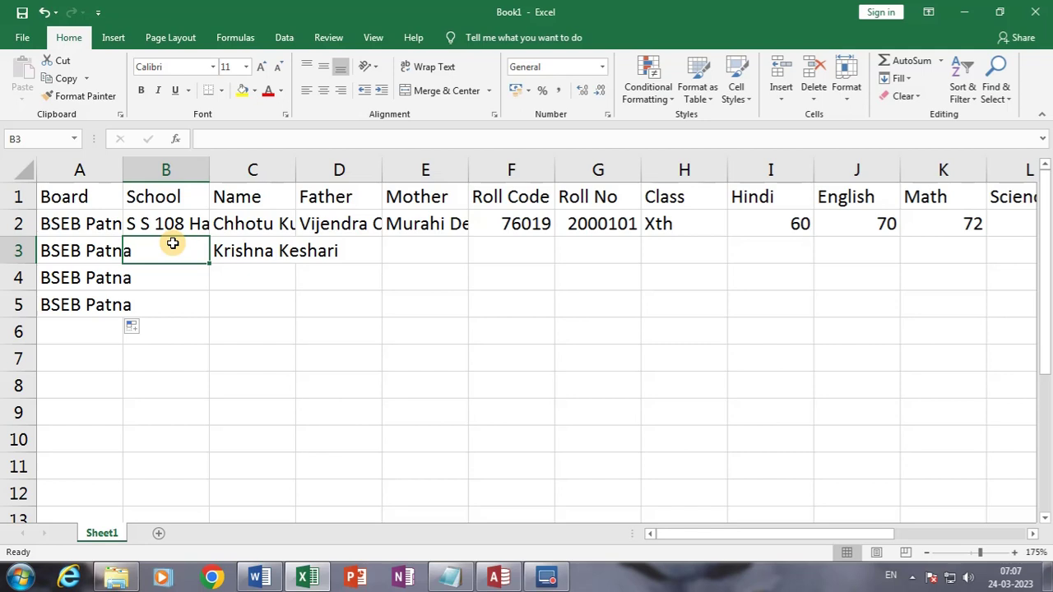
key("ctrl+apostrophe")
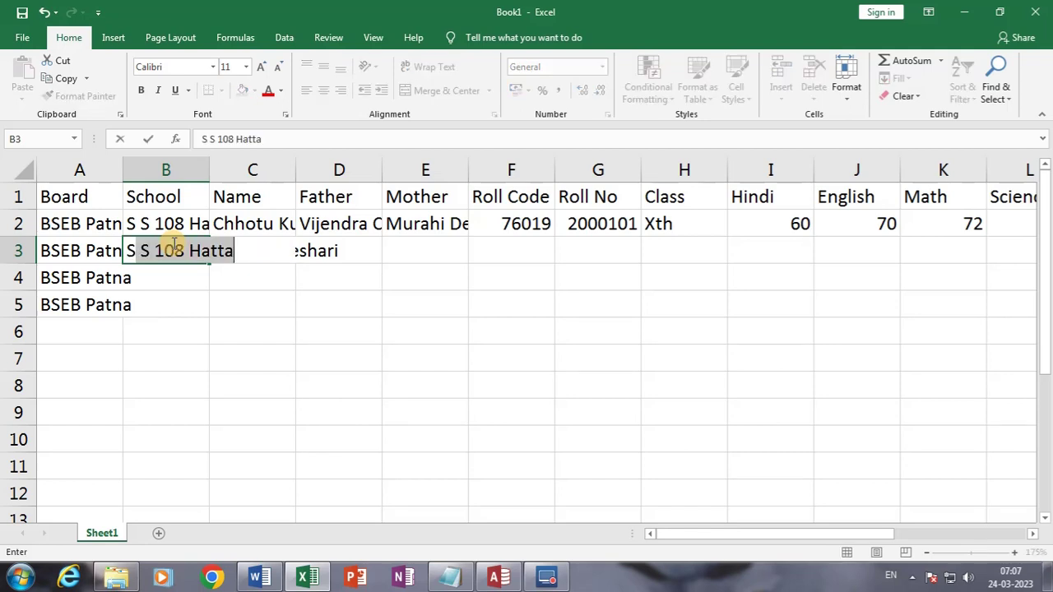
key("Tab")
key("Tab")
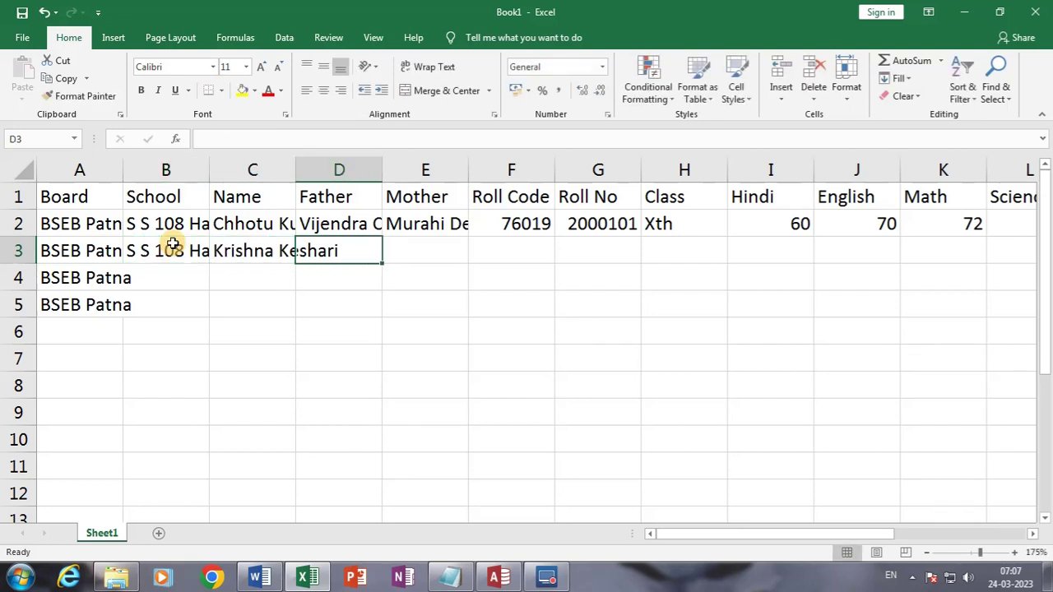
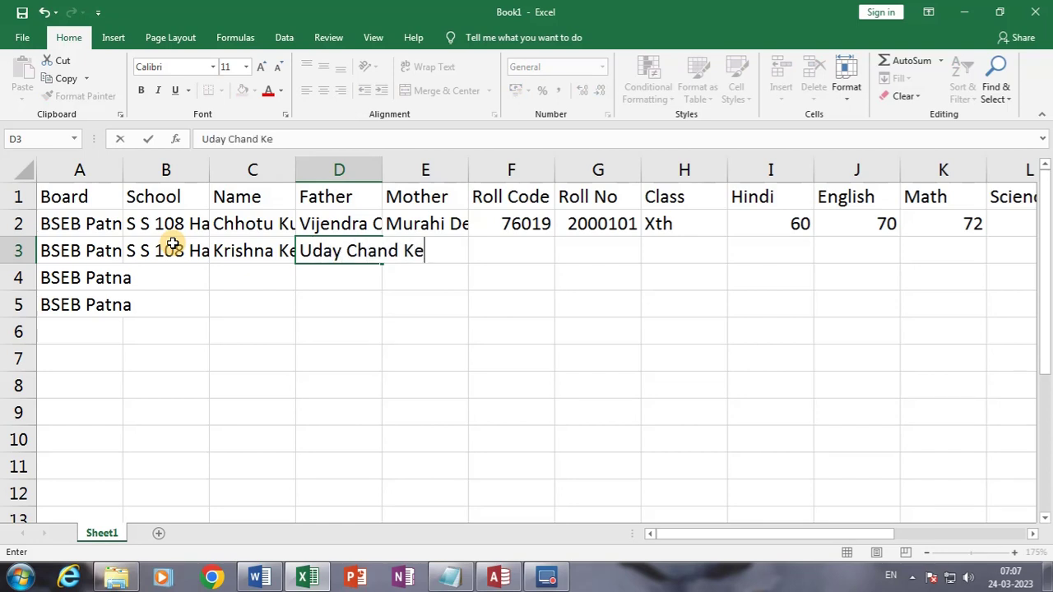
key("Tab")
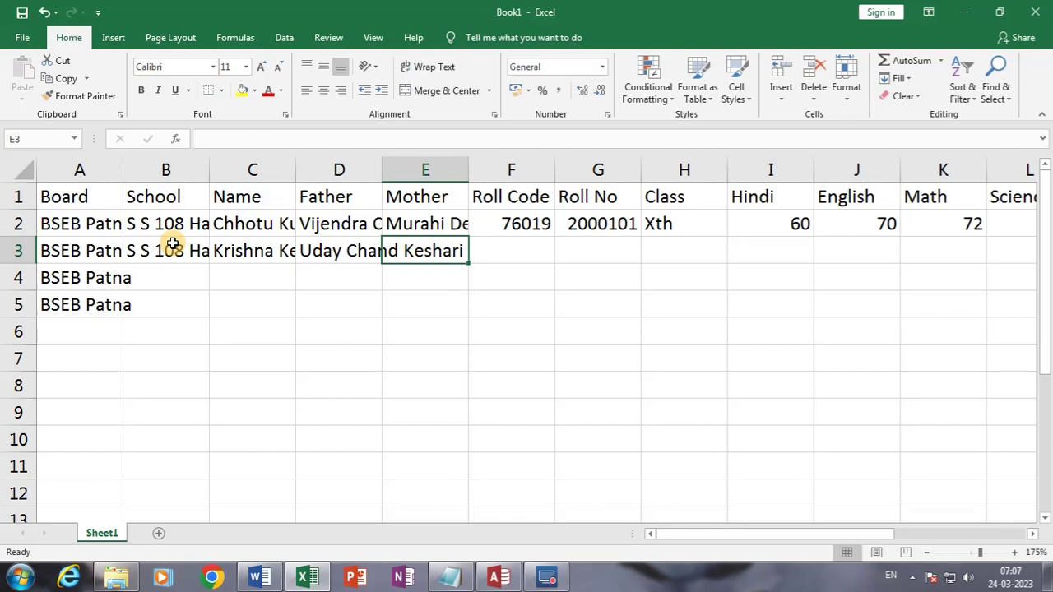
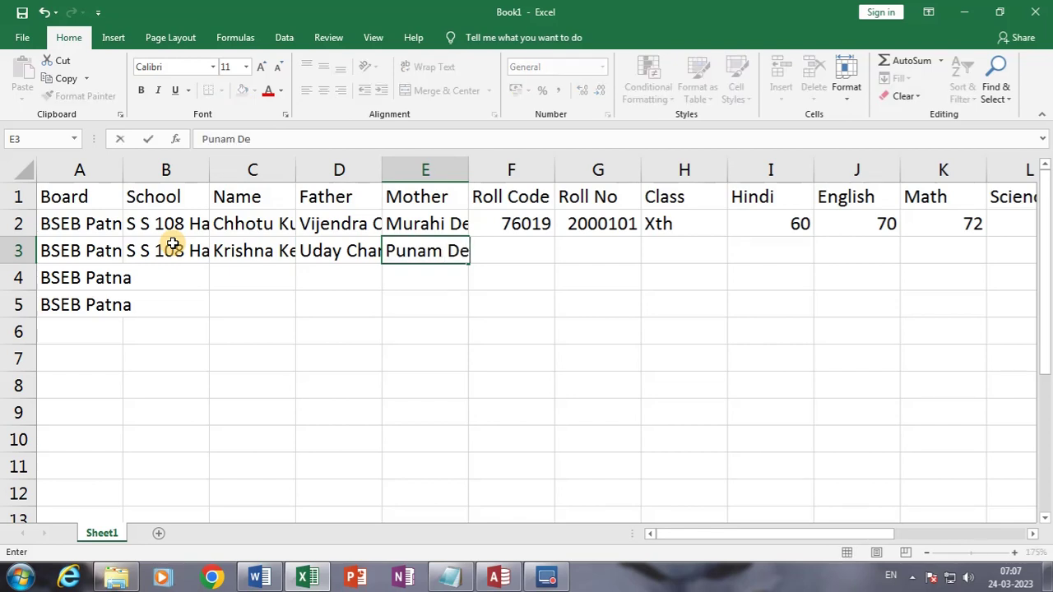
key("Return")
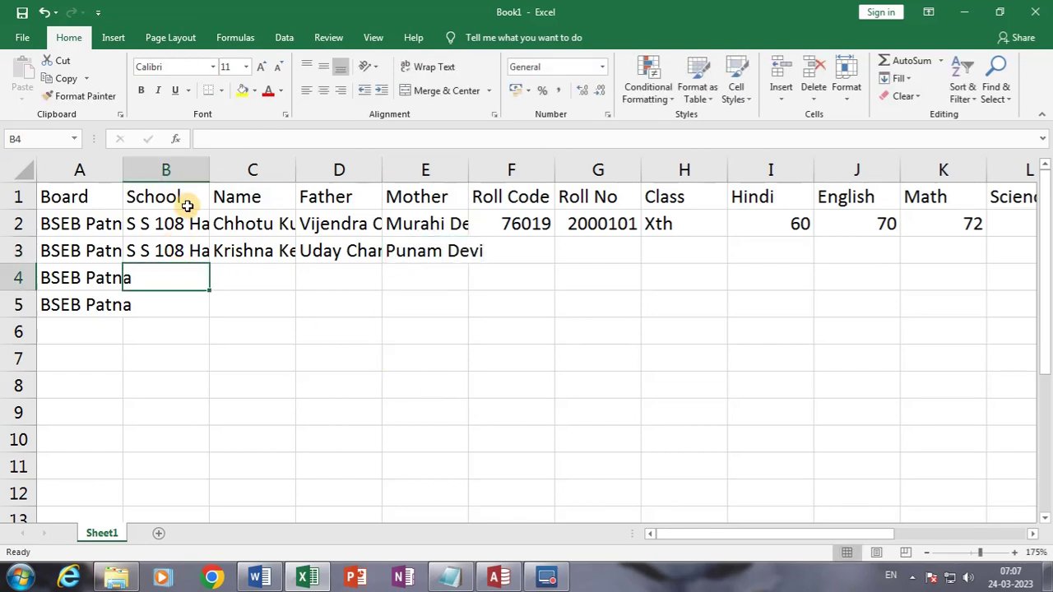
Step: AutoFit columns A to E so the board, school, student and parent names show fully
double_click(209, 169)
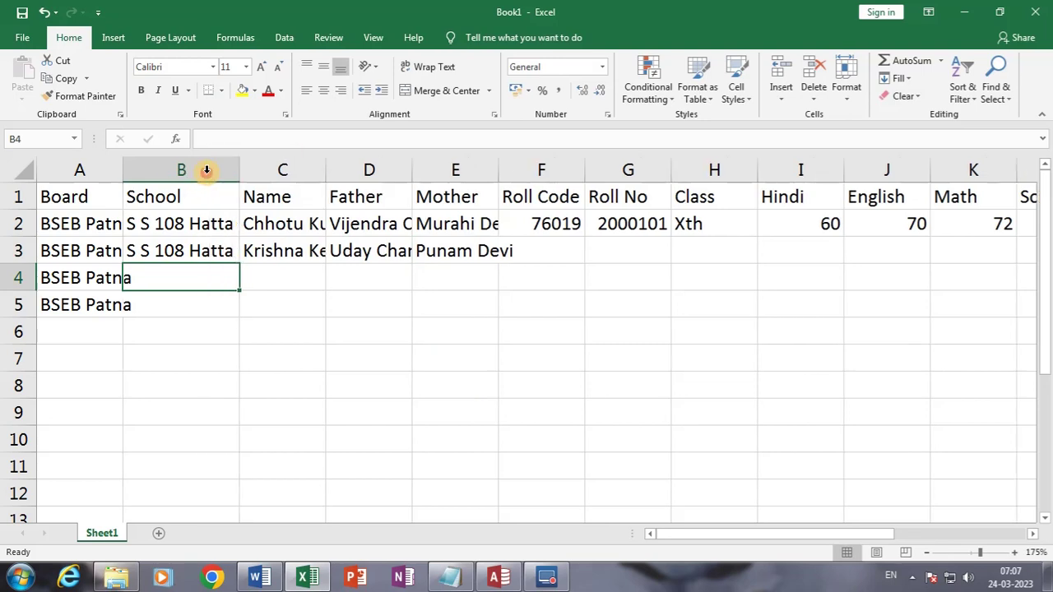
double_click(119, 168)
double_click(340, 169)
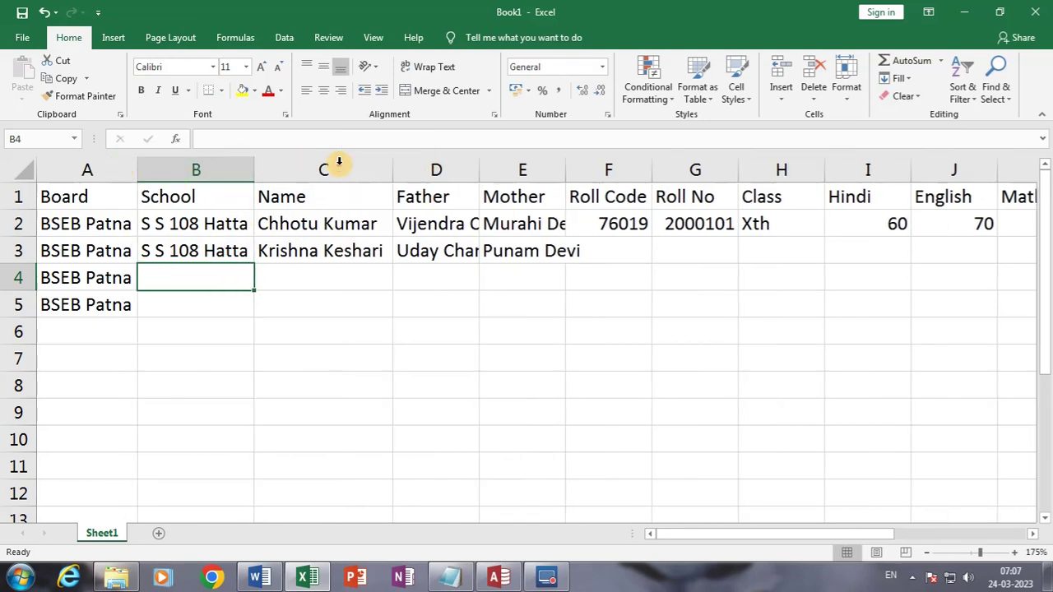
double_click(478, 169)
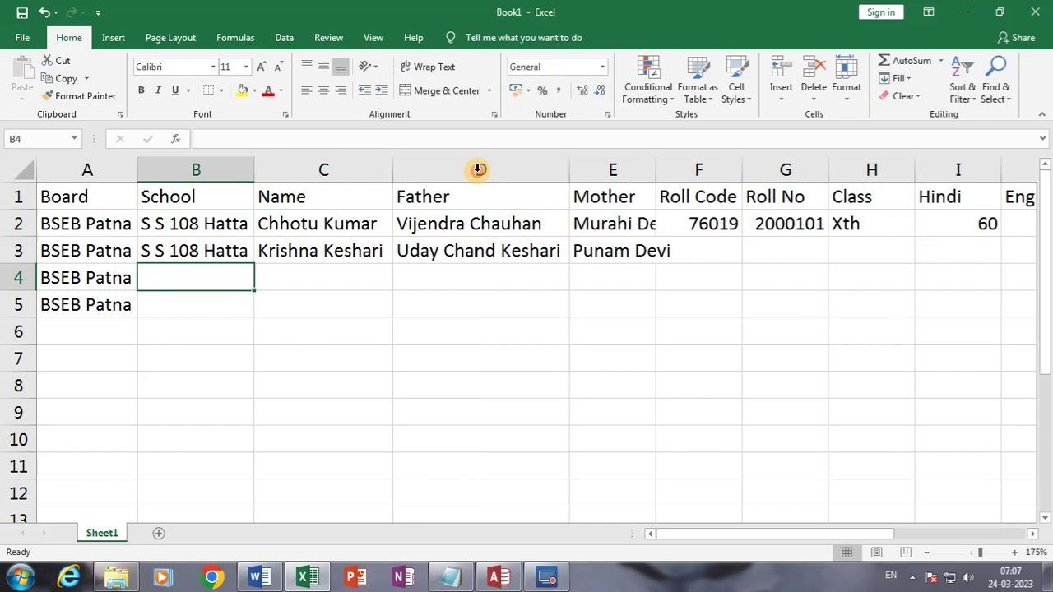
double_click(655, 169)
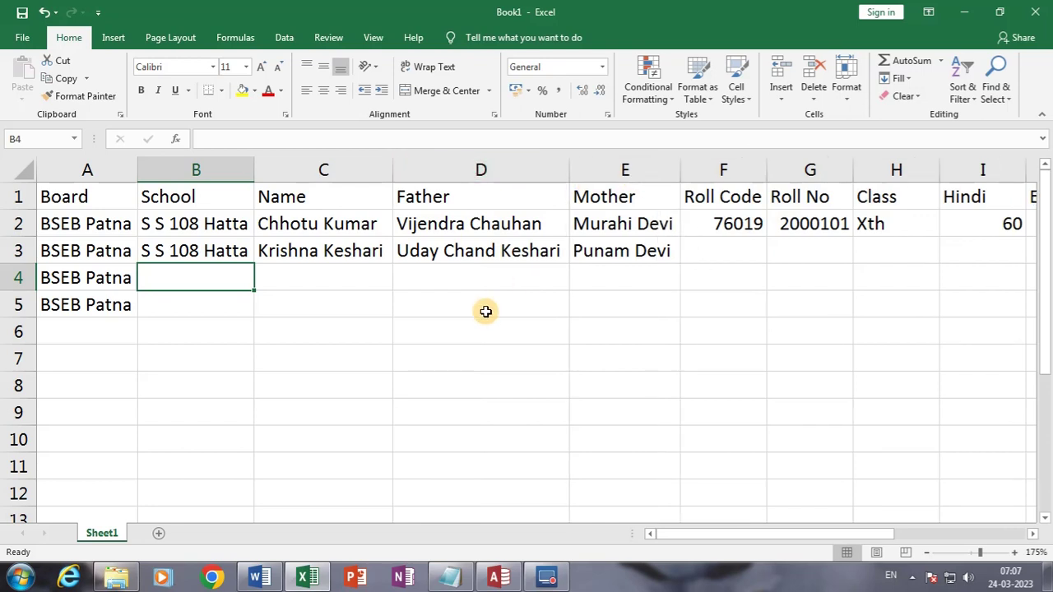
left_click(708, 254)
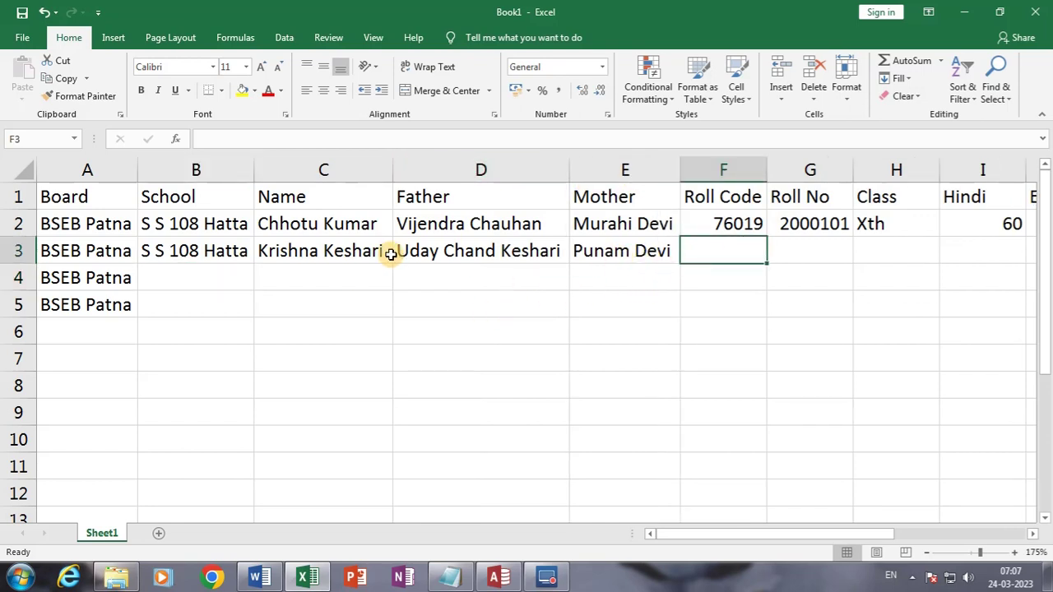
key("Left")
key("Left")
key("Left")
key("Right")
key("Right")
key("Right")
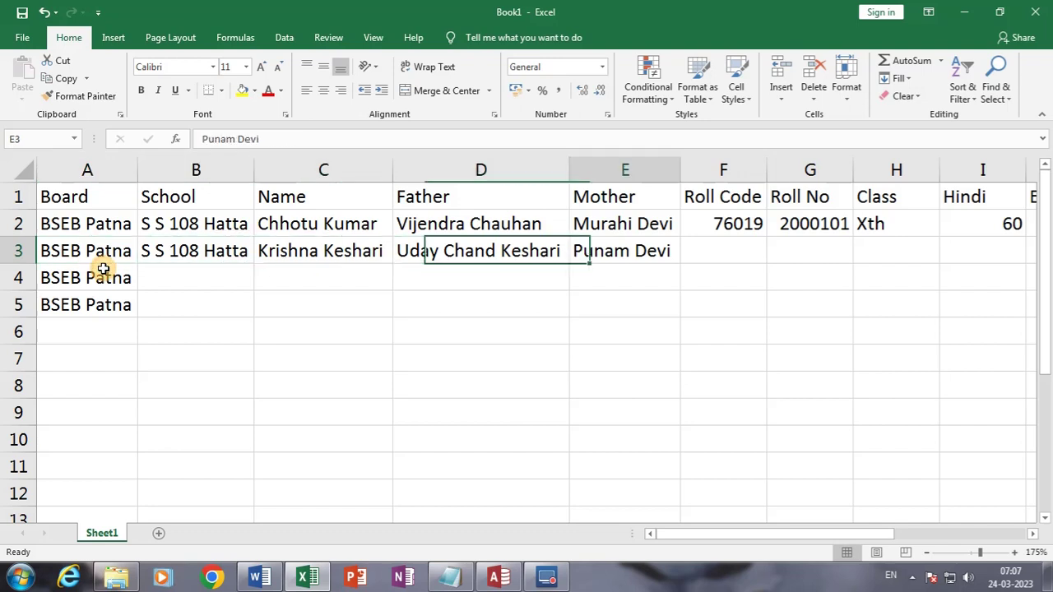
key("Right")
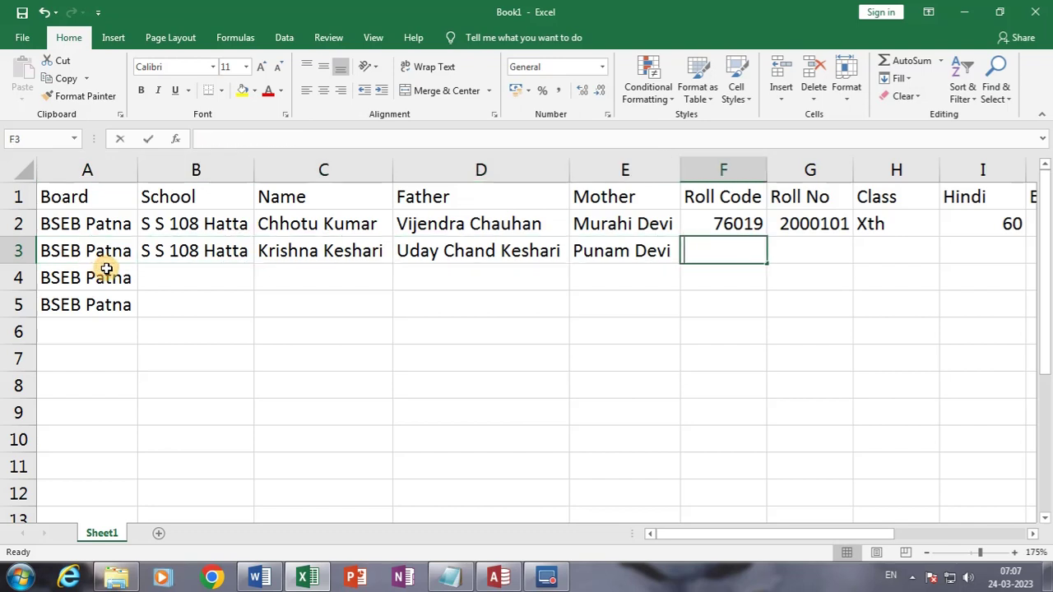
type("76019")
key("Tab")
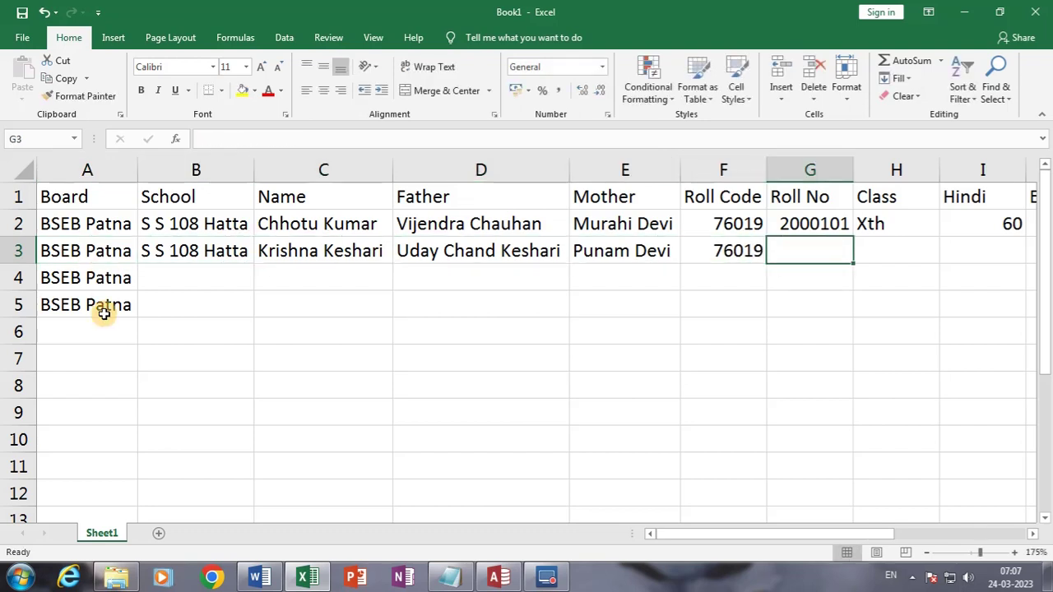
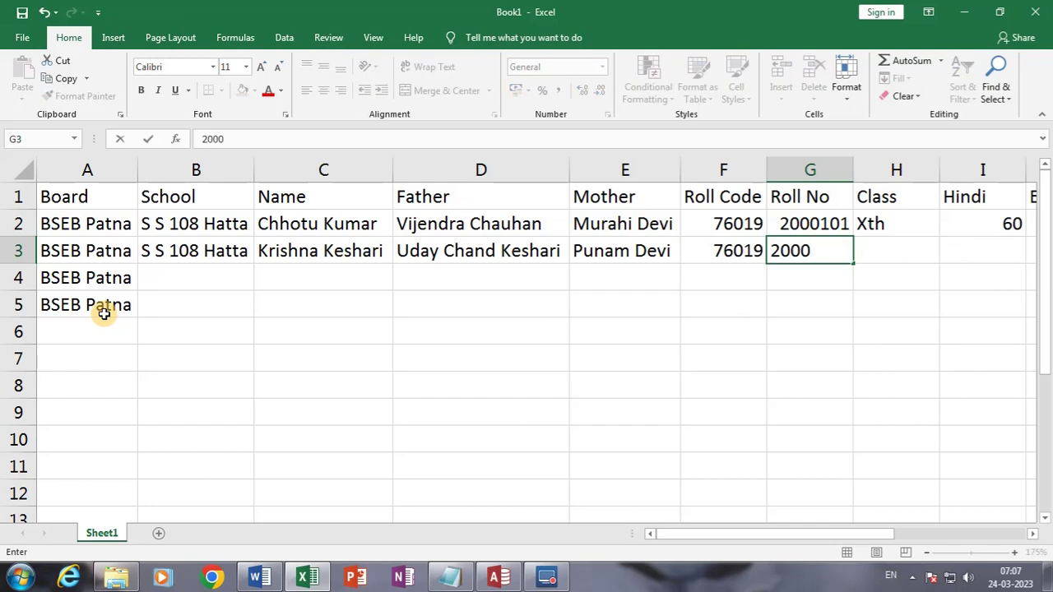
key("Tab")
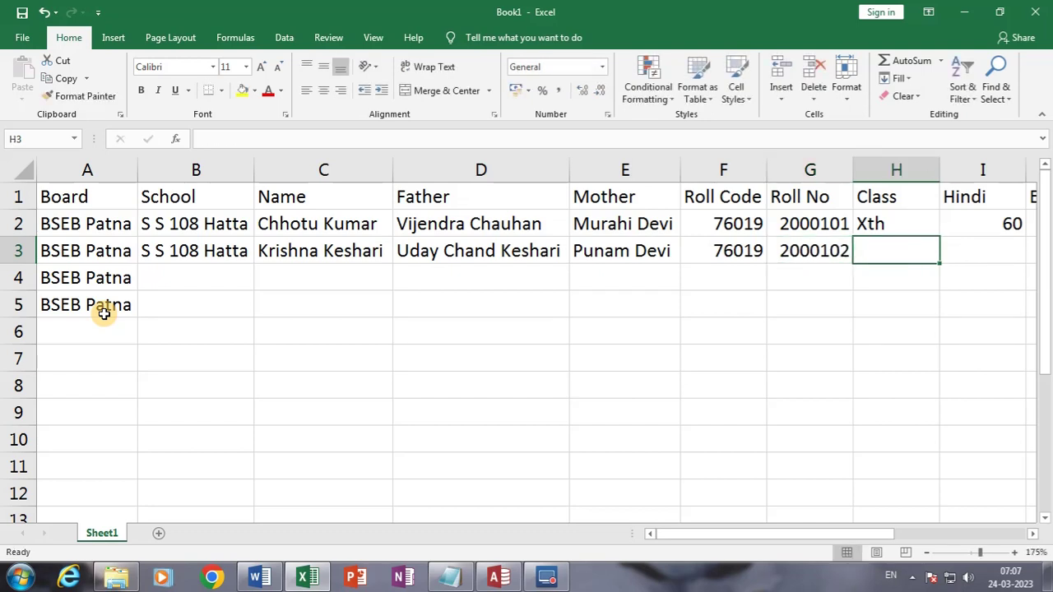
type("x")
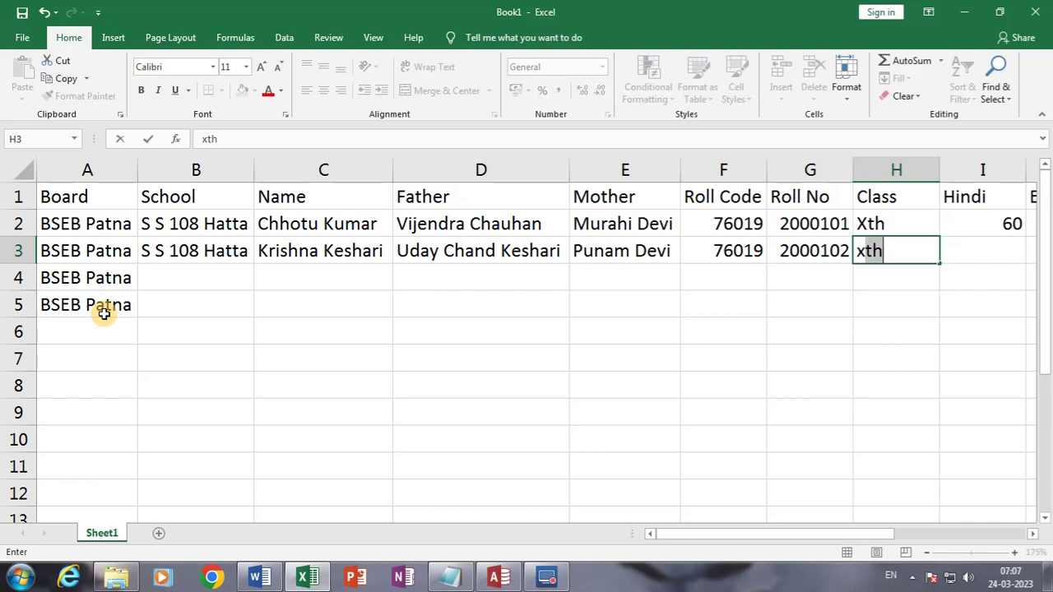
key("Tab")
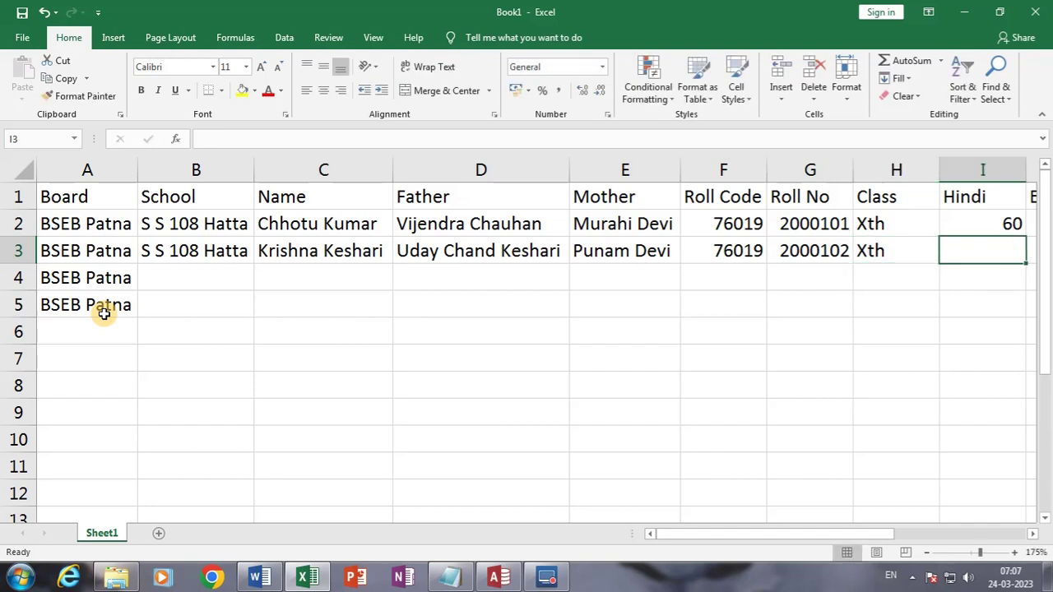
Step: Enter the second student's marks 40, 50, 50, 40, 50 across I3:M3
type("40")
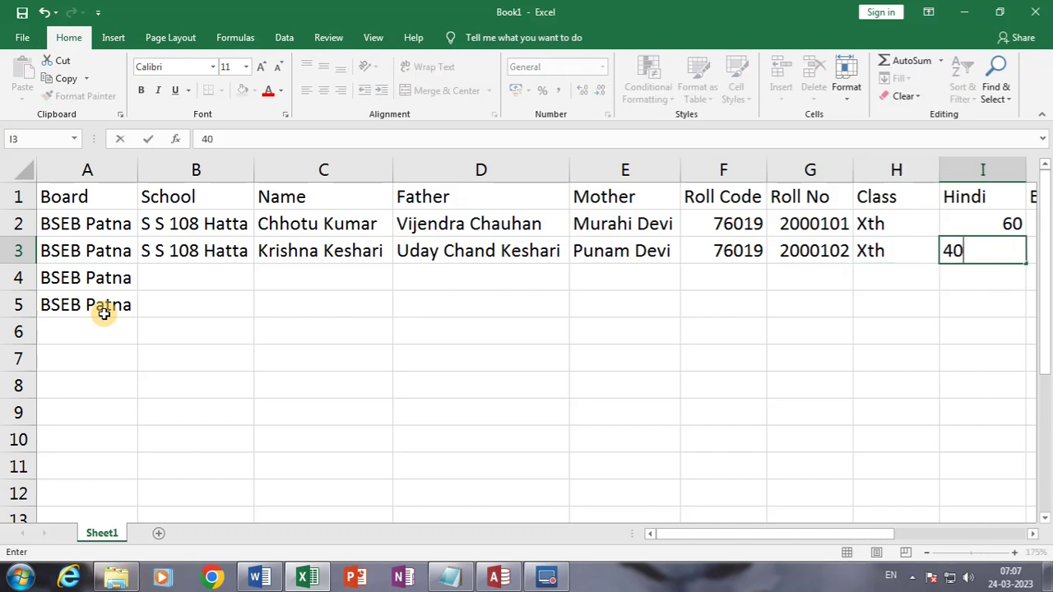
key("Tab")
type("50")
key("Tab")
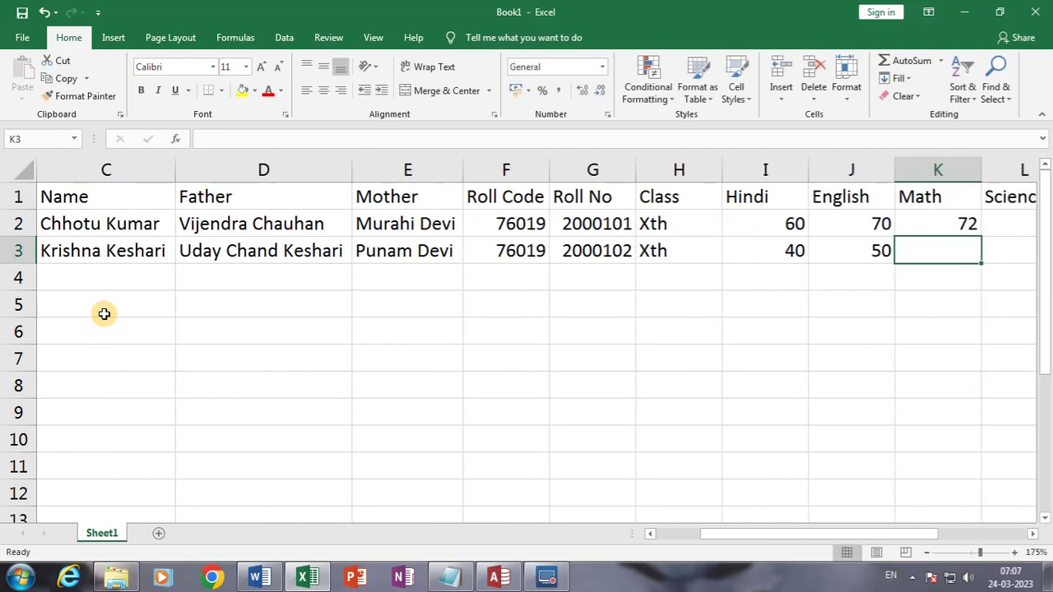
type("50")
key("Tab")
type("4")
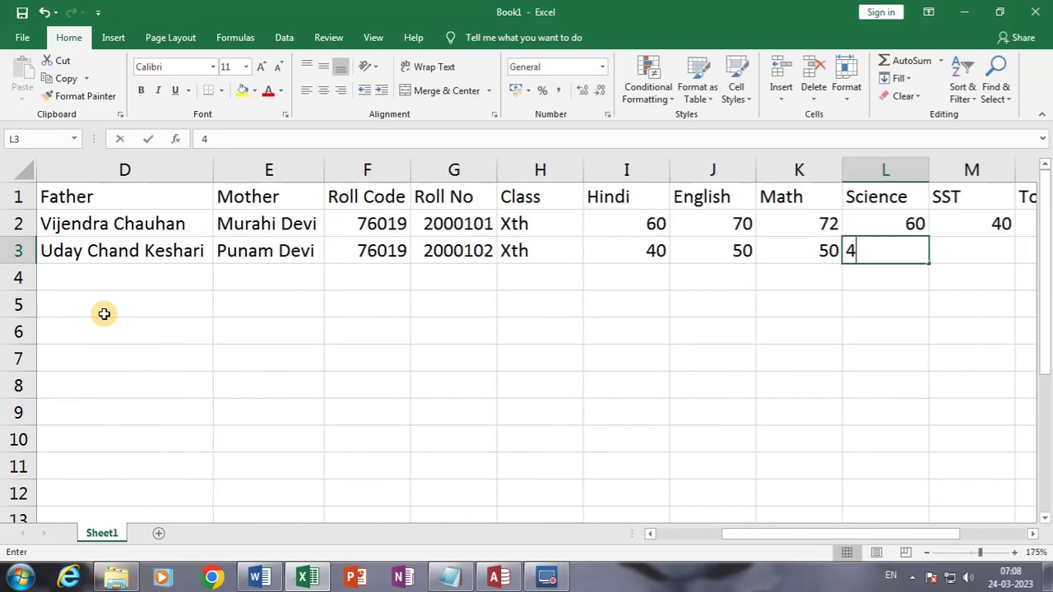
type("0")
key("Tab")
type("50")
key("Tab")
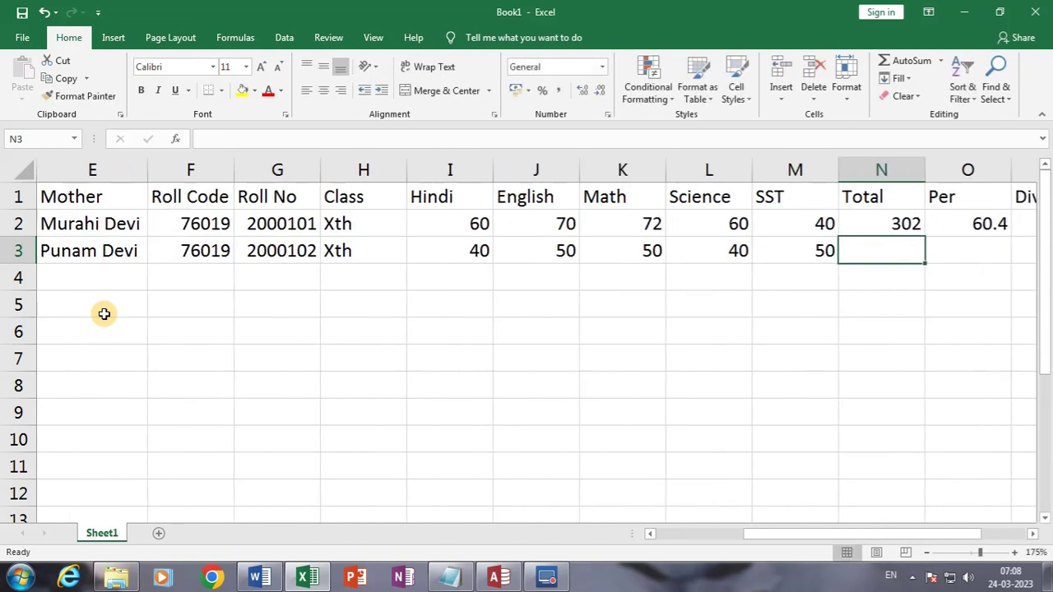
Step: Fill the Total and Per formulas from N2 and O2 down to row 5
left_click(898, 232)
left_click_drag(927, 239, 914, 320)
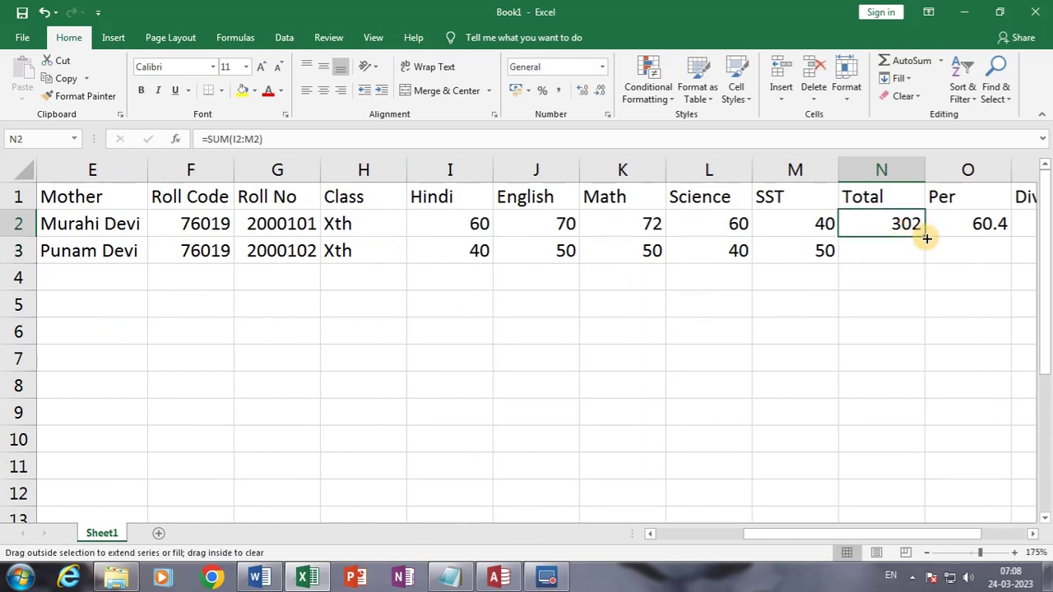
left_click(983, 226)
left_click_drag(1009, 237, 1004, 318)
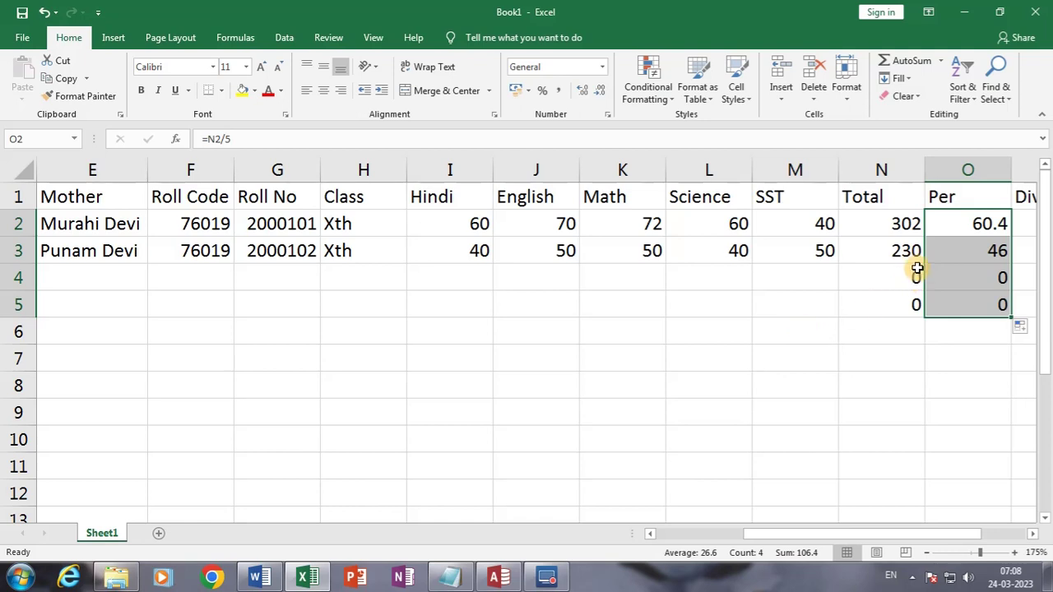
left_click_drag(912, 539, 576, 527)
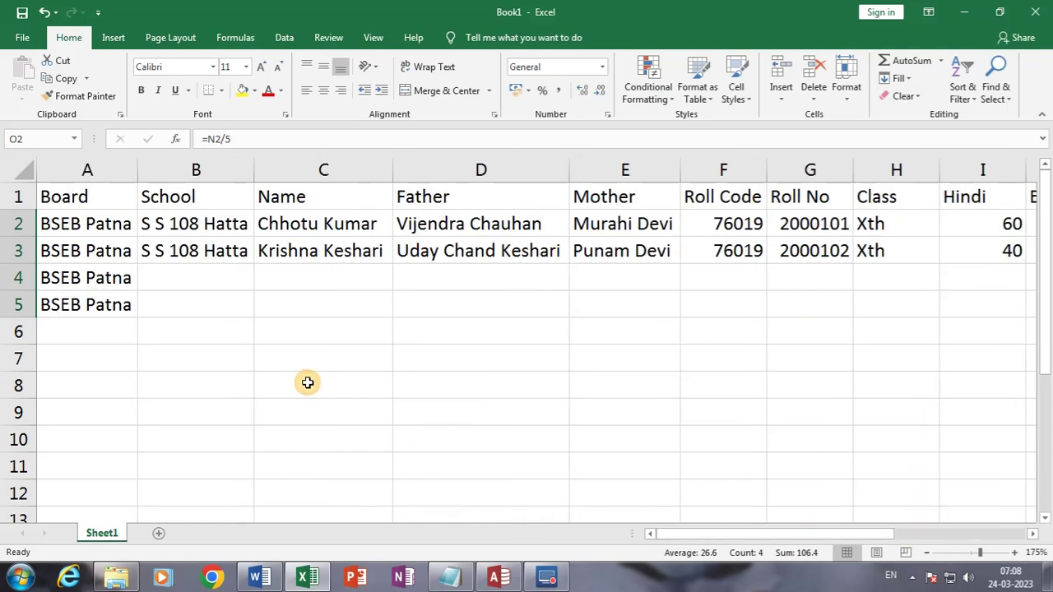
Step: Clear row 5 and enter the school Kisan Inter College Awakhara in B4, widening column B
left_click(18, 307)
key("Delete")
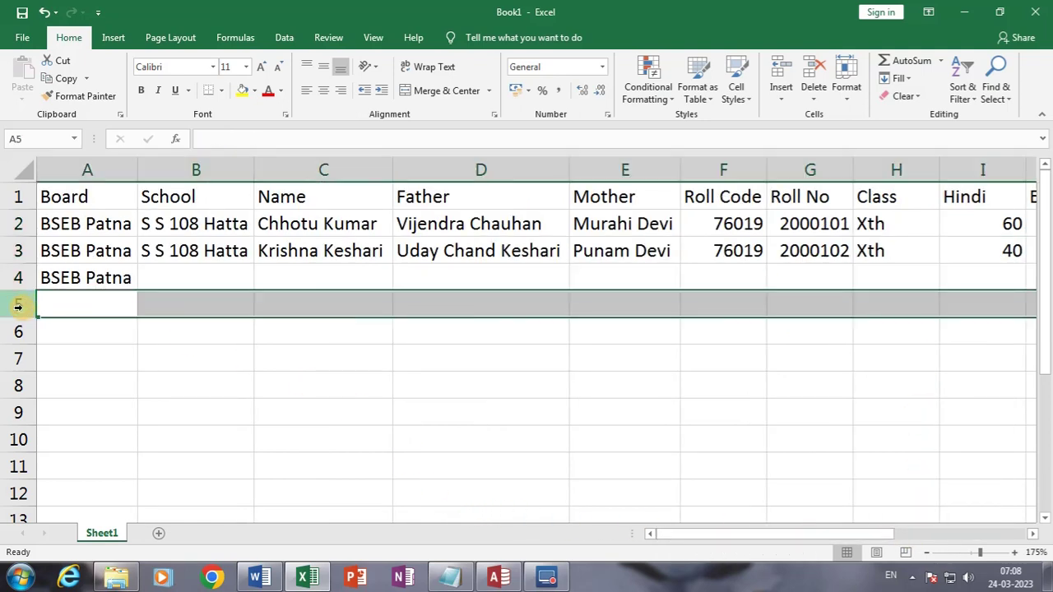
left_click(223, 278)
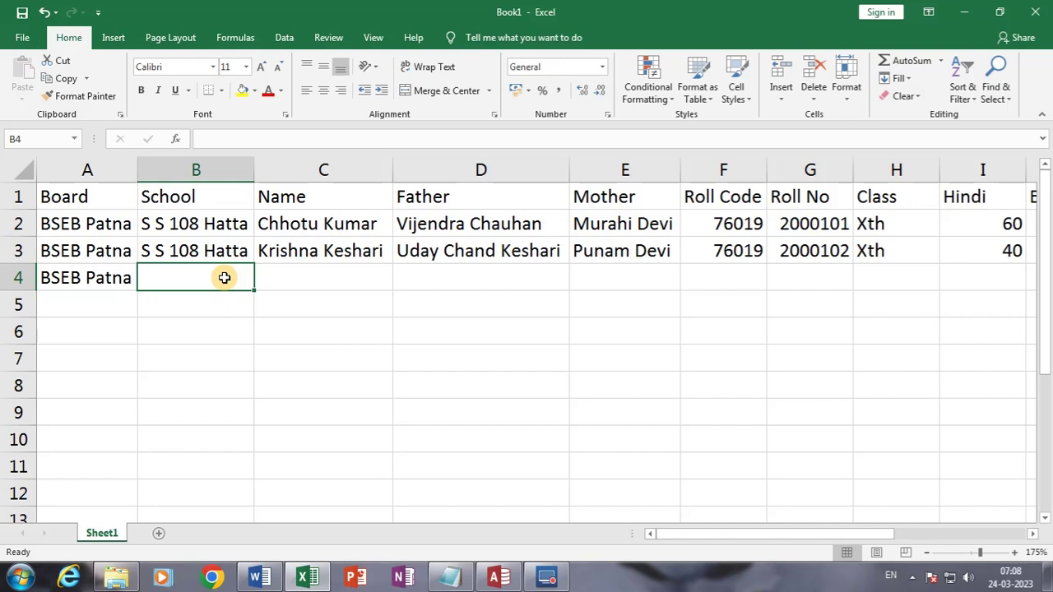
type("Kisan ")
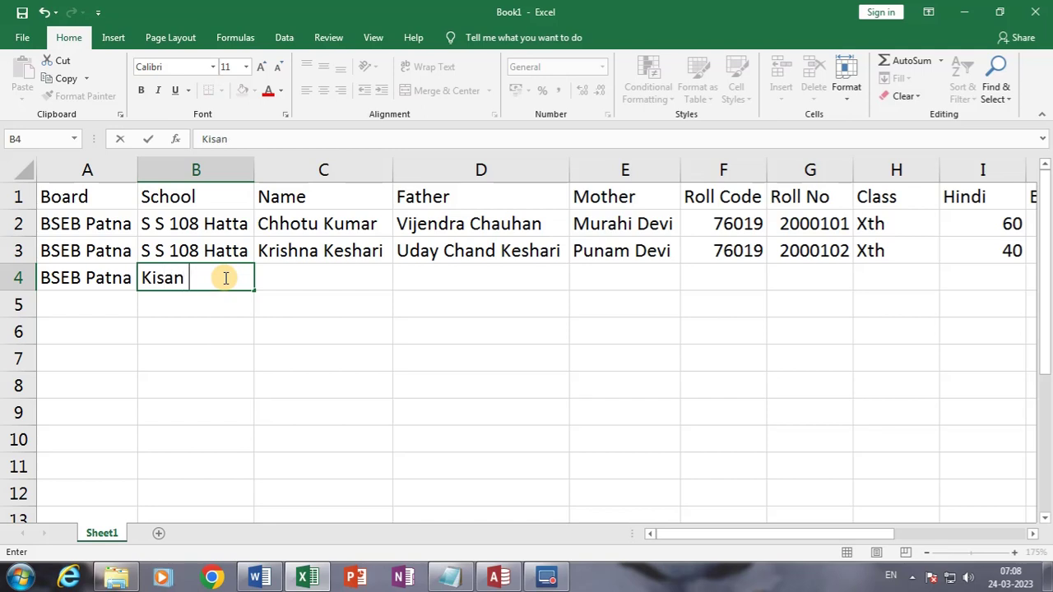
type("Inter Coll")
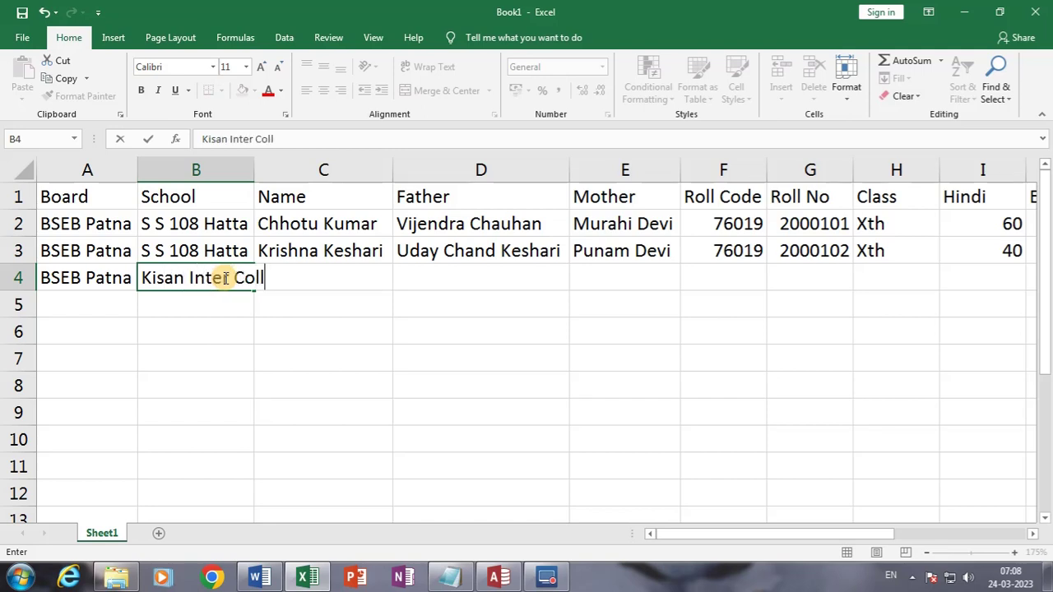
type("eg")
type("e Aw")
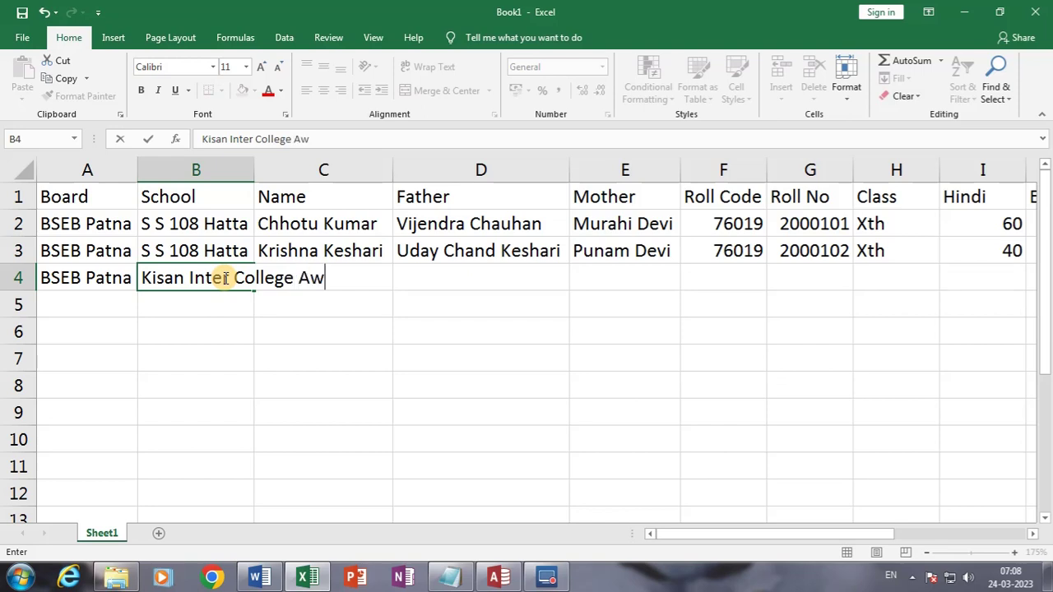
type("akhara")
key("Tab")
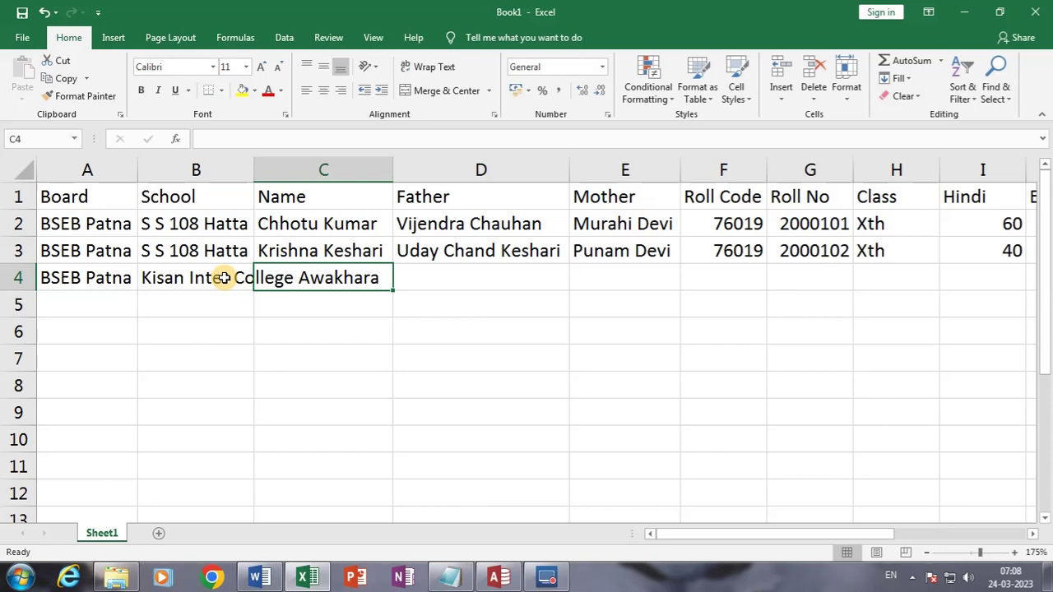
double_click(254, 170)
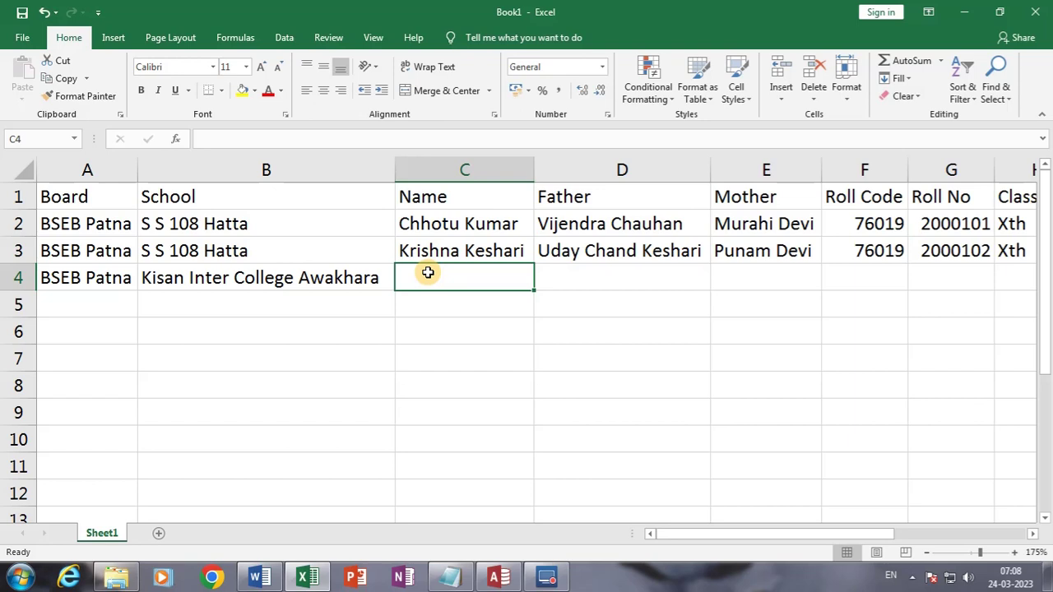
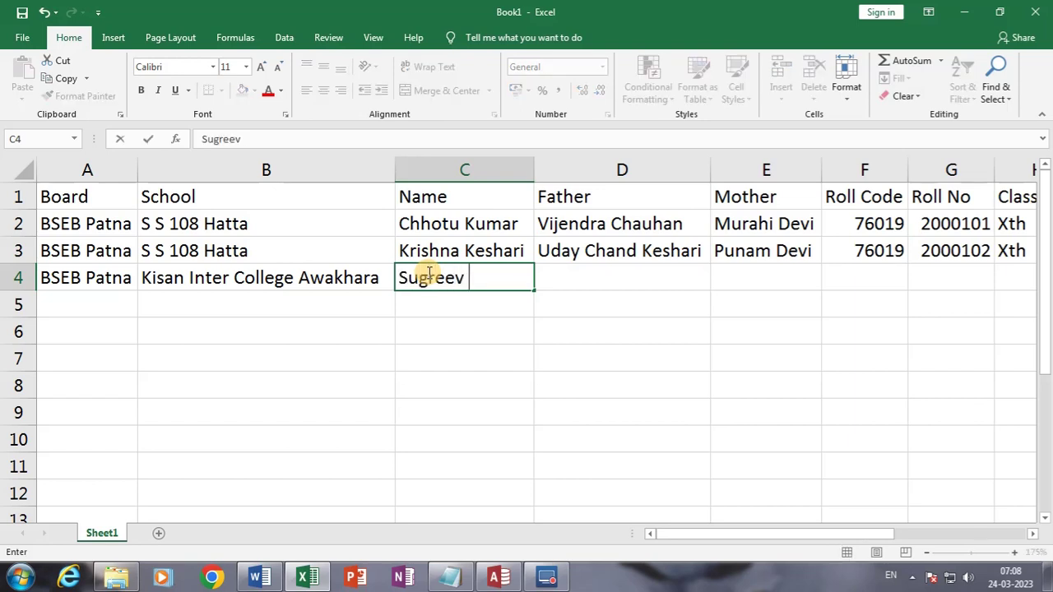
key("Tab")
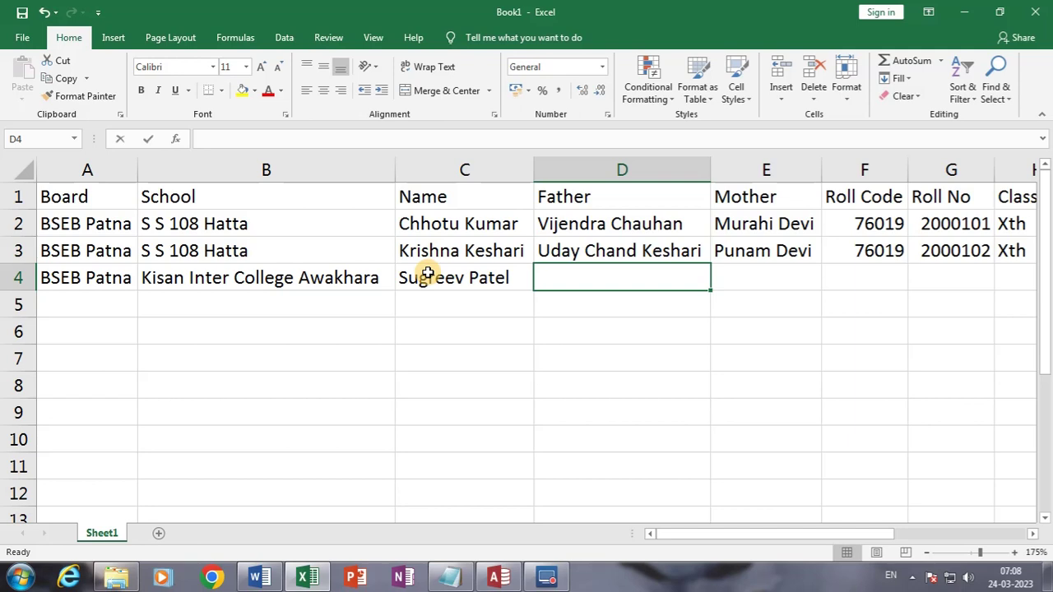
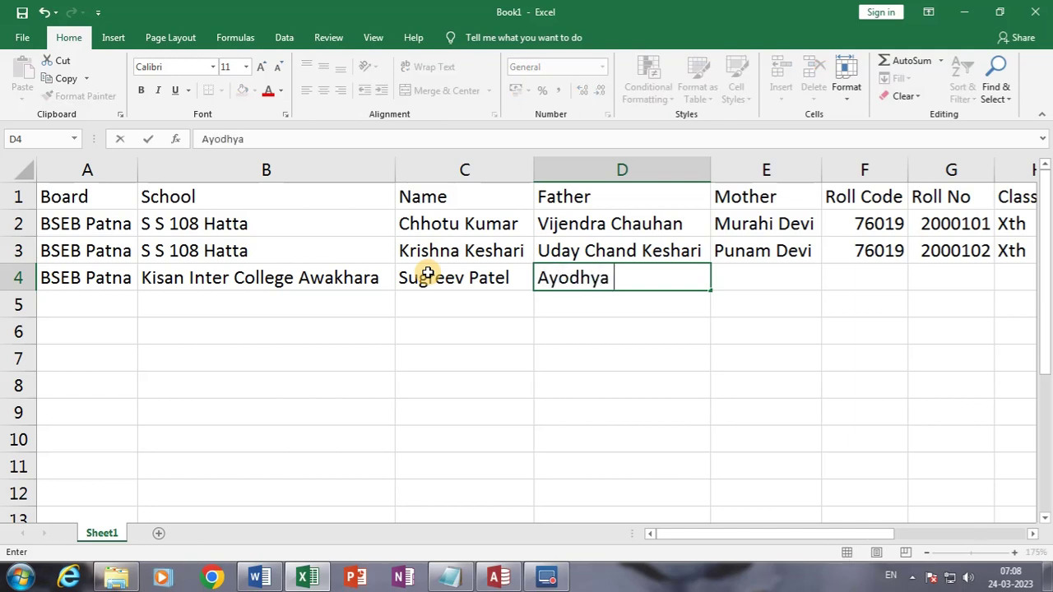
key("Tab")
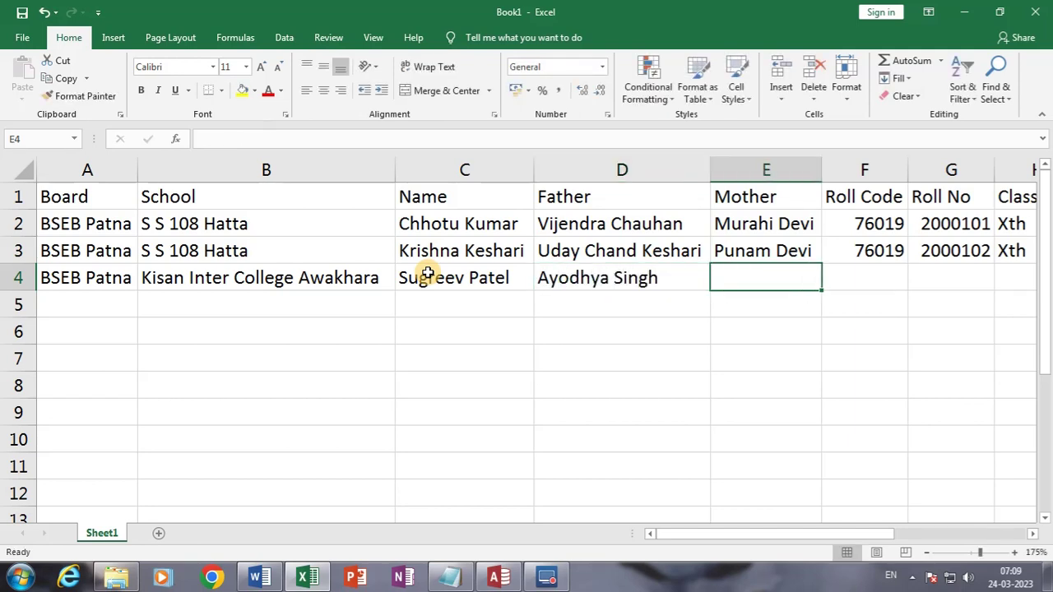
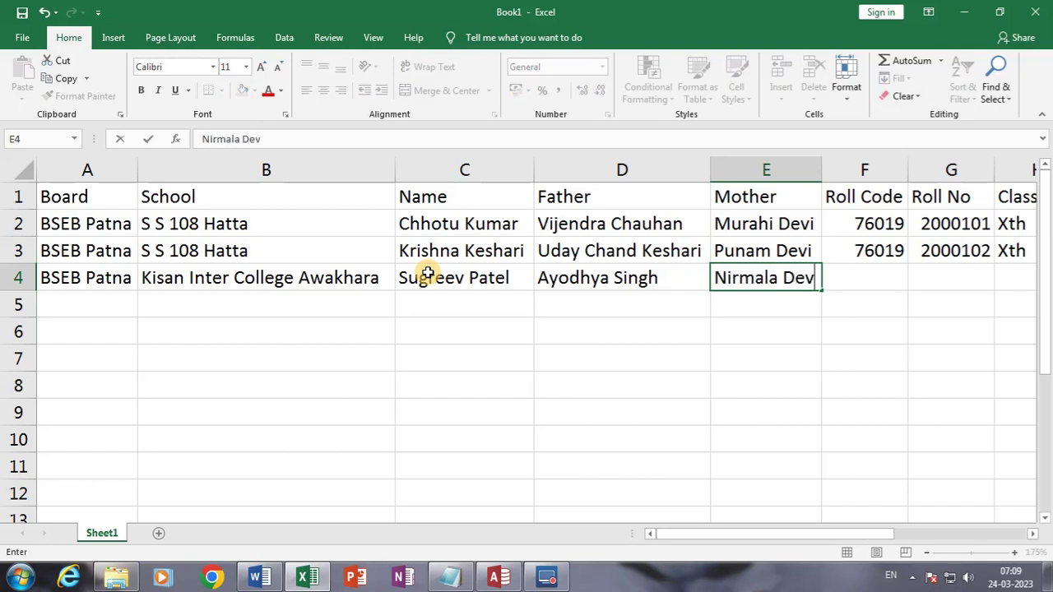
key("Tab")
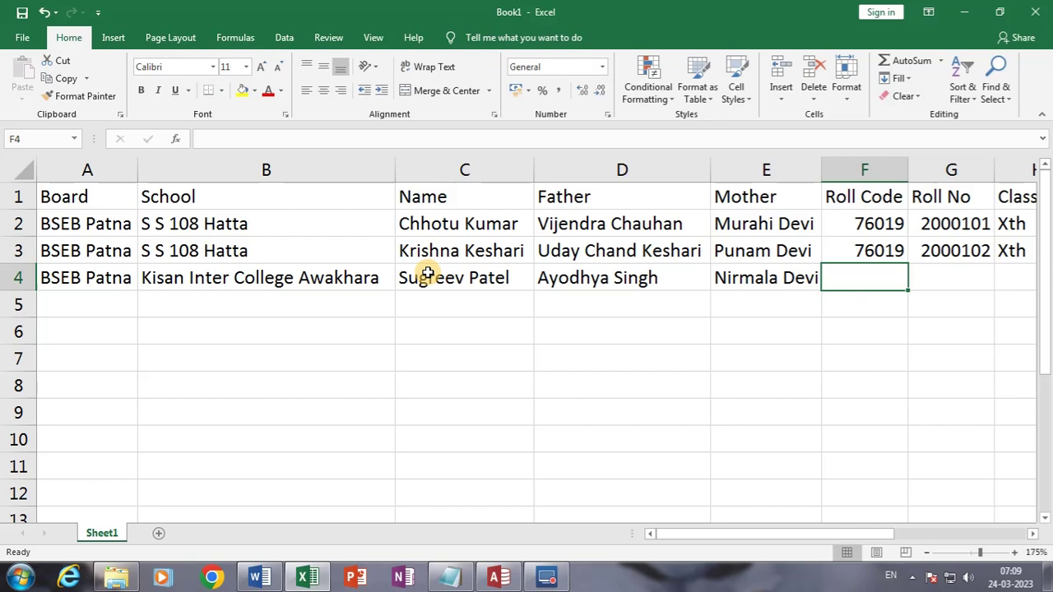
type("1")
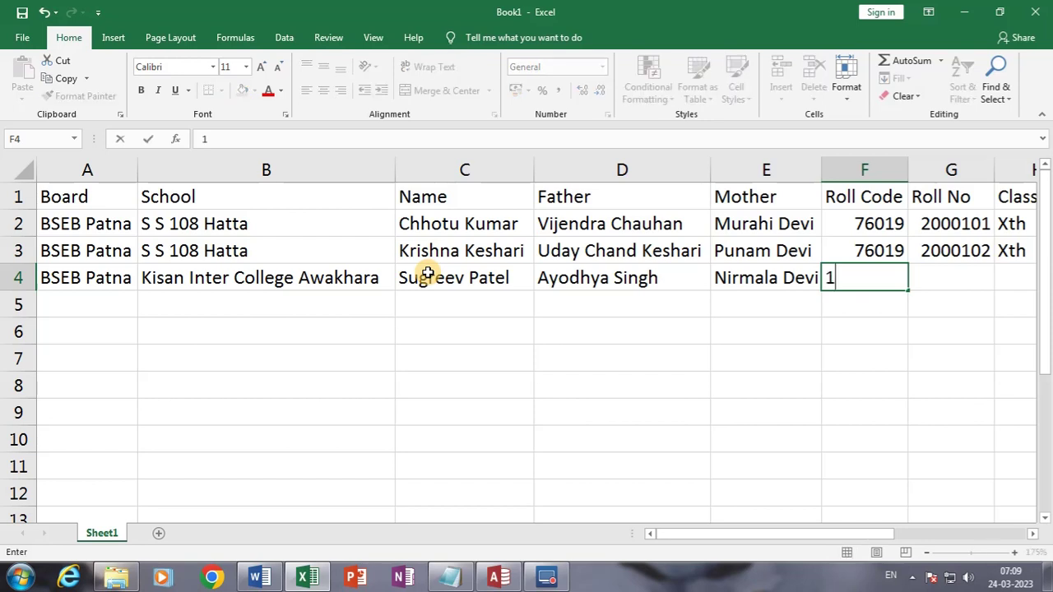
type("6020")
key("Tab")
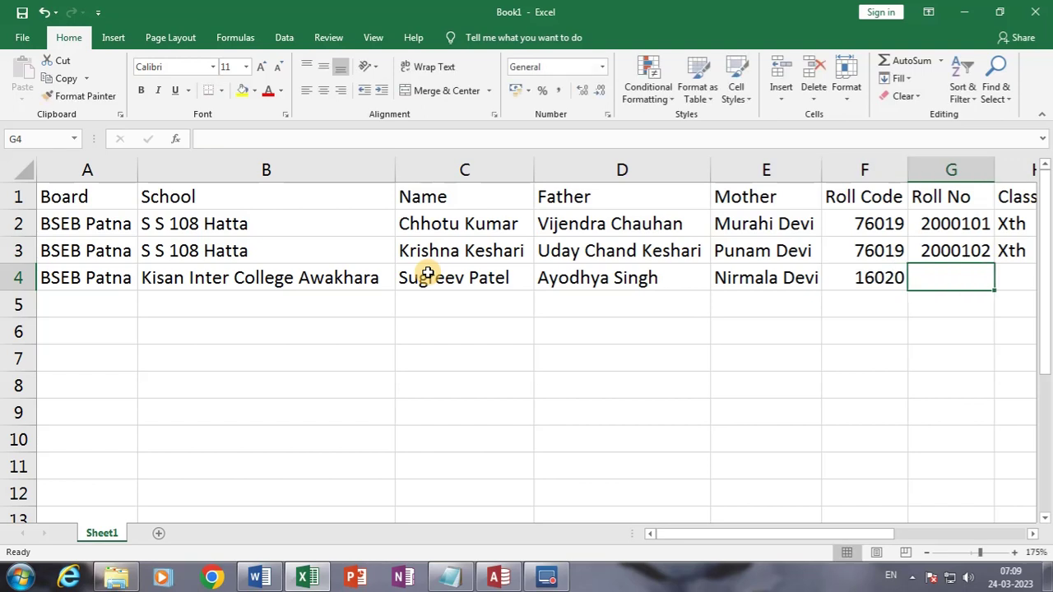
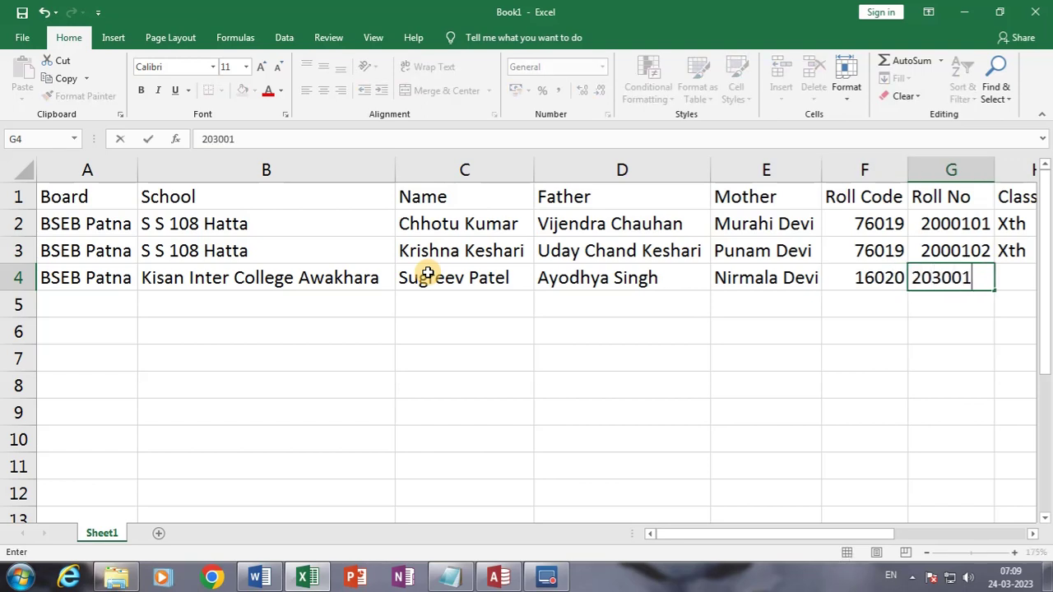
key("ctrl+Return")
key("Tab")
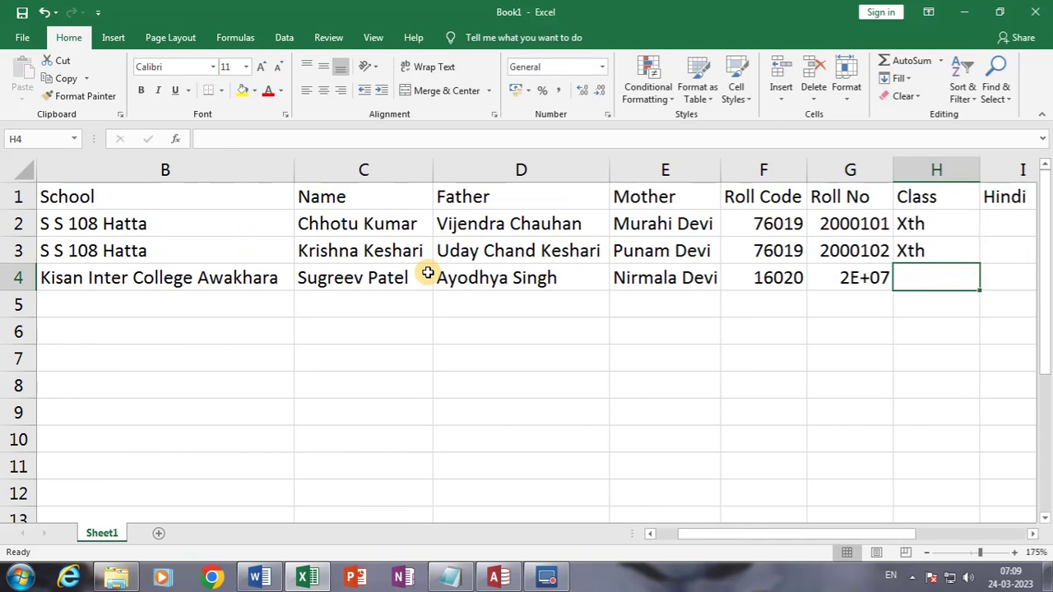
left_click(846, 266)
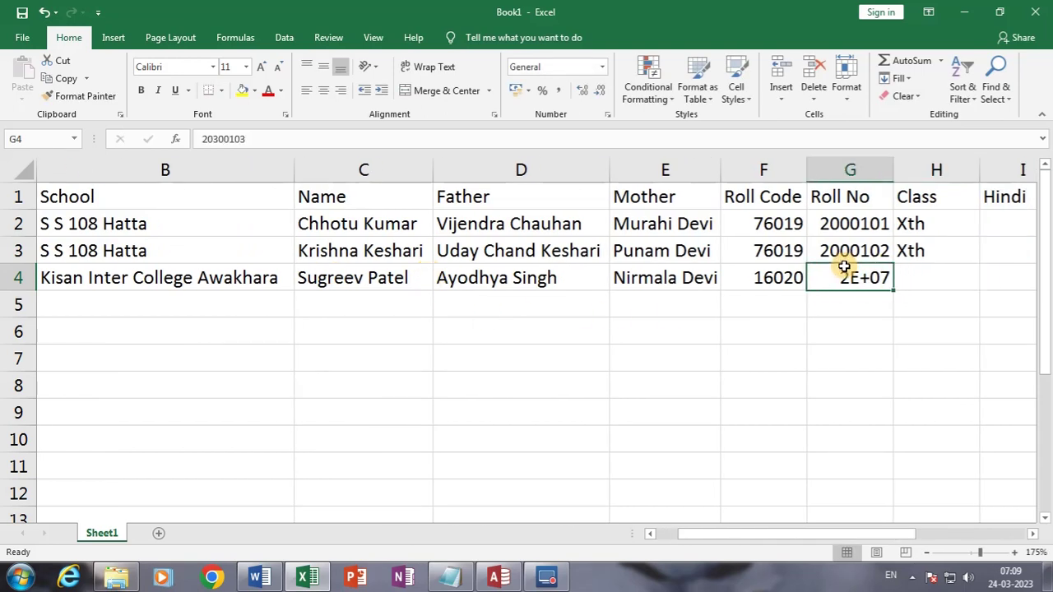
double_click(822, 272)
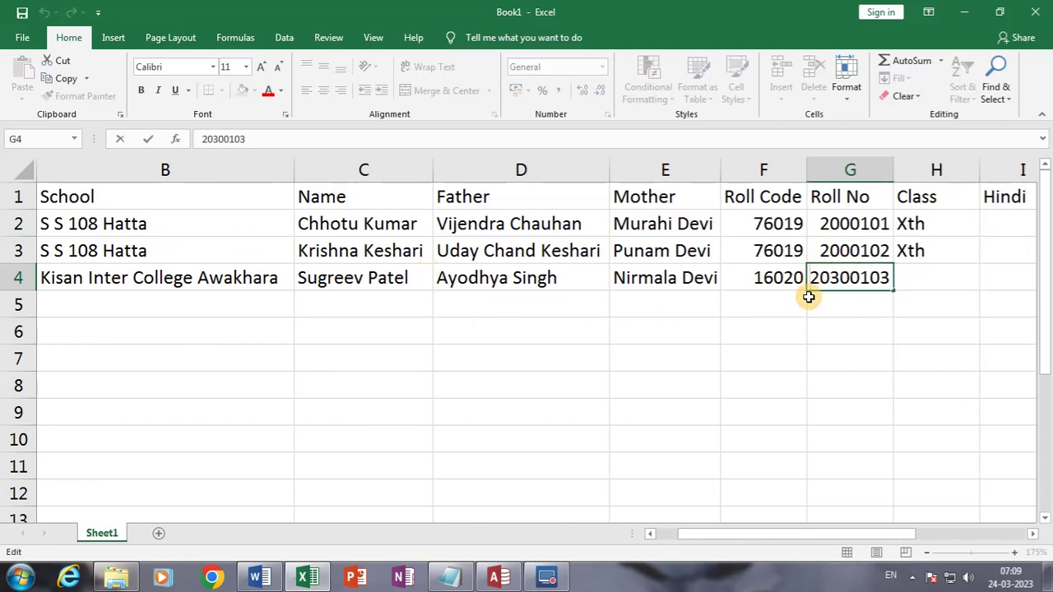
type("'")
key("Tab")
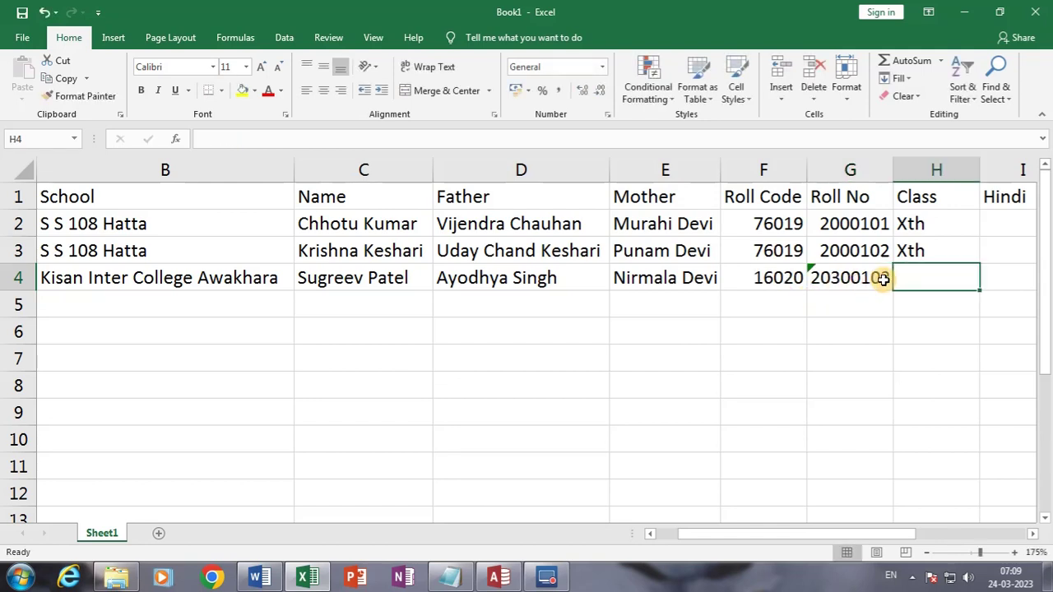
type("X")
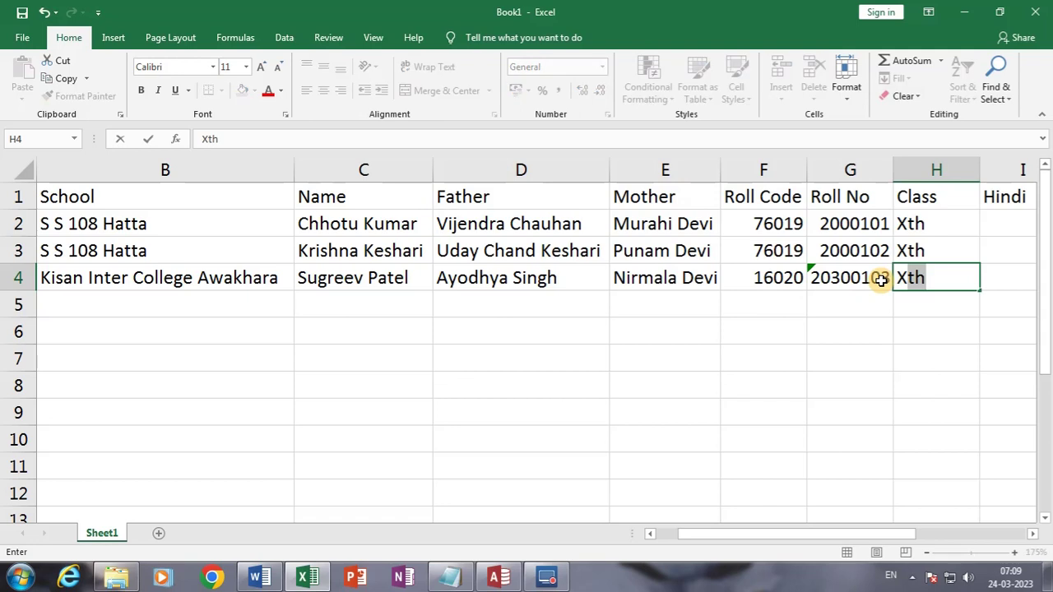
type("I")
key("Tab")
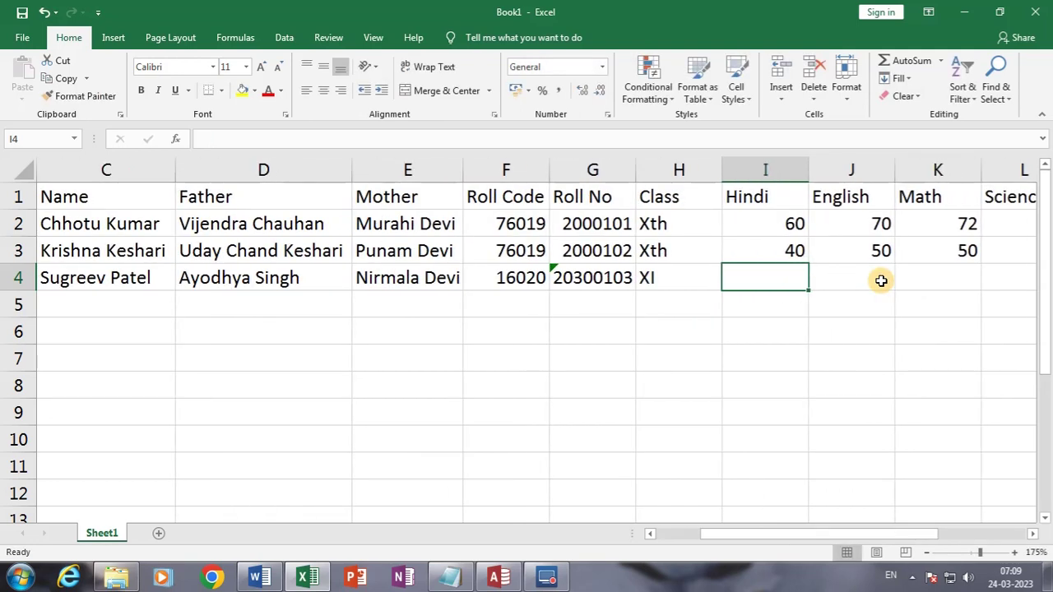
Step: Enter the third student's marks 35, 40, 45, 42, 43 across I4:M4
type("35")
key("Tab")
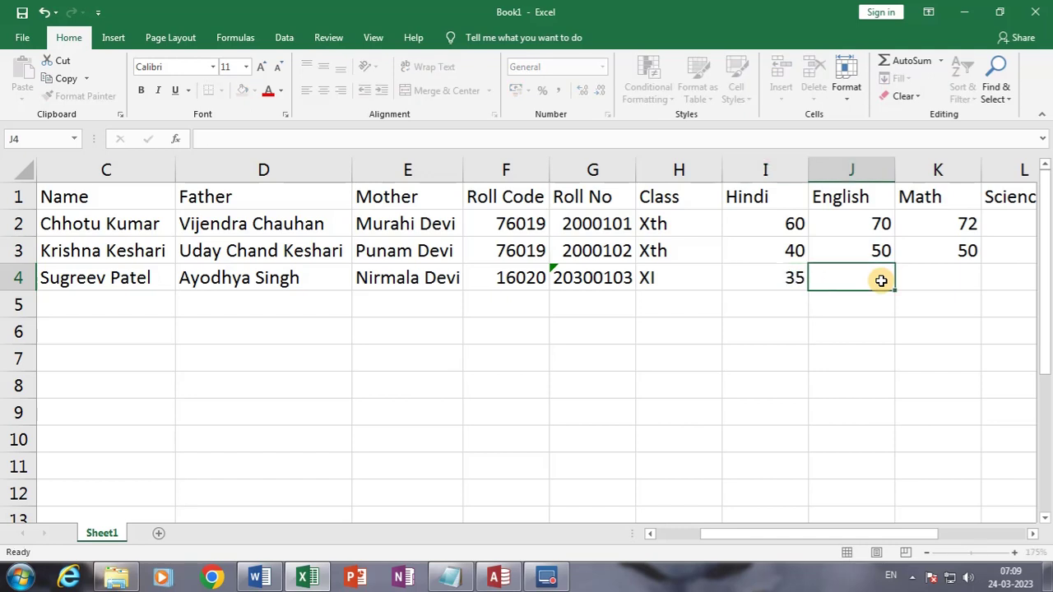
type("4")
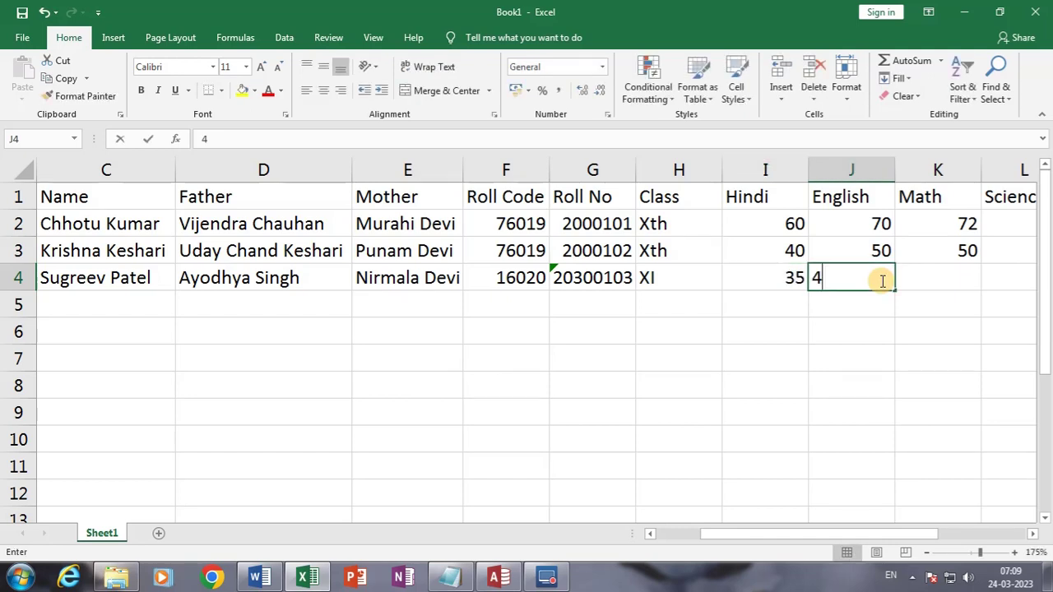
type("0")
key("Tab")
type("45")
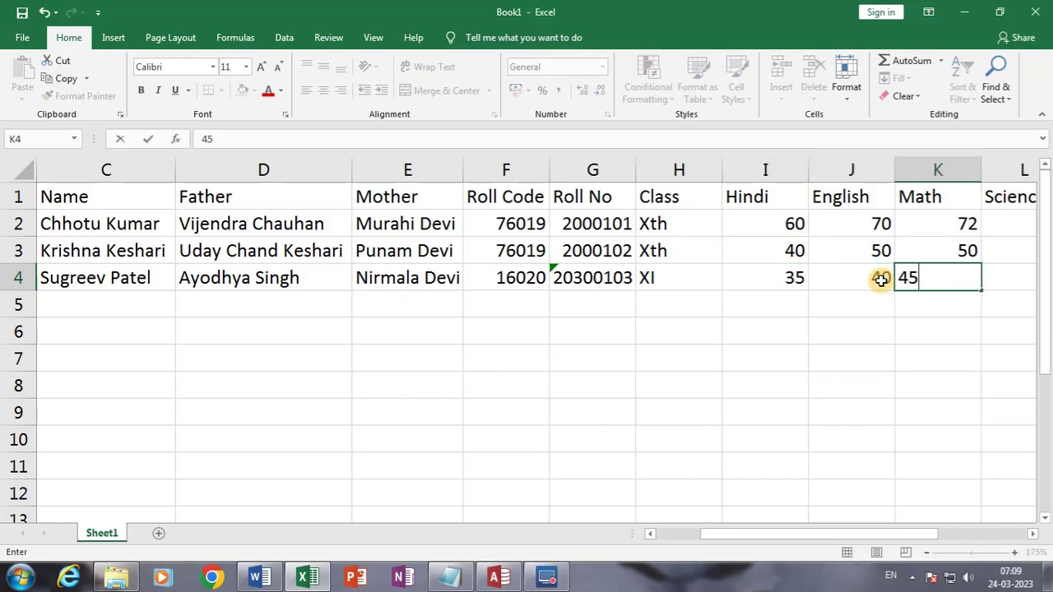
key("Tab")
type("42")
key("Tab")
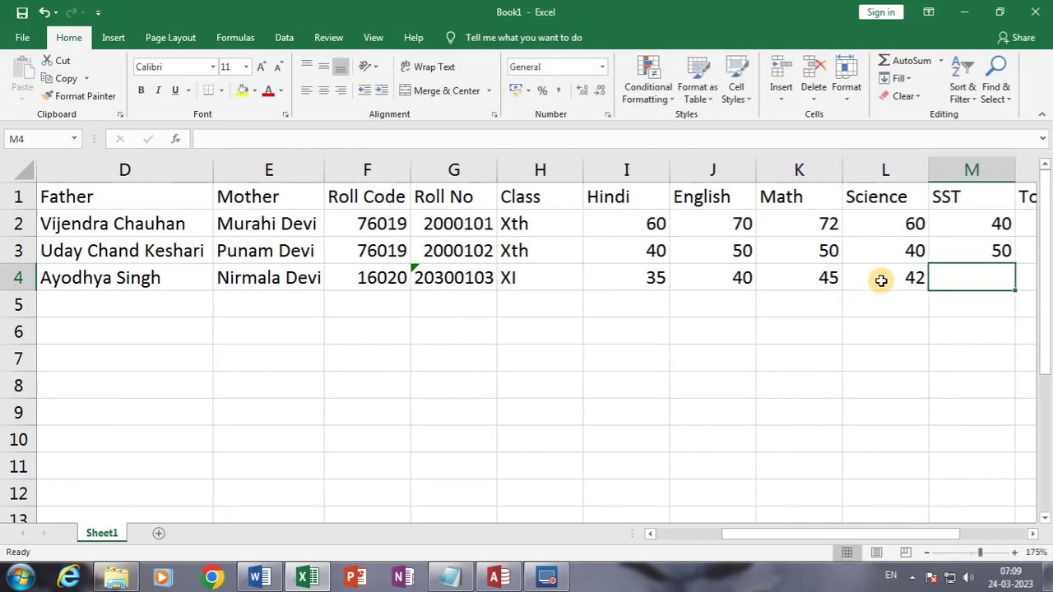
type("43")
key("ctrl+Return")
key("Tab")
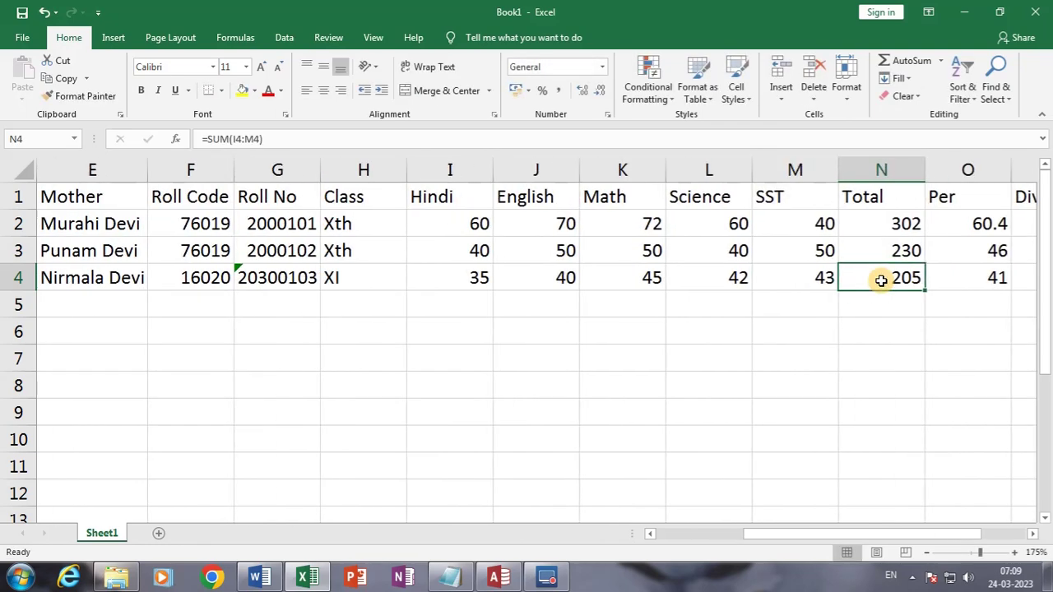
Step: Type the divisions First, Second and Third into P2:P4
key("Tab")
key("Tab")
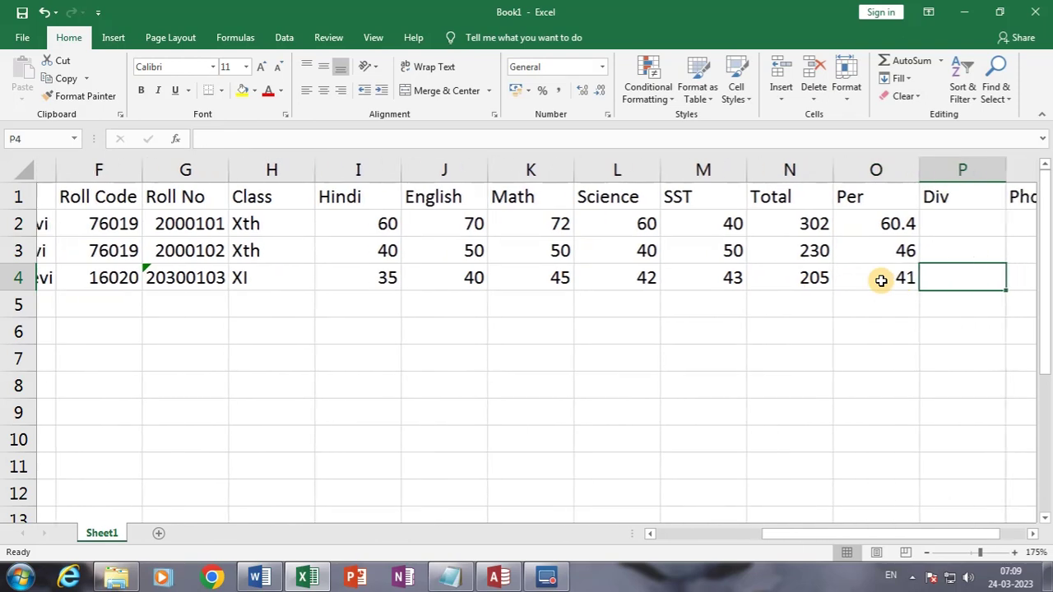
key("Up")
key("Up")
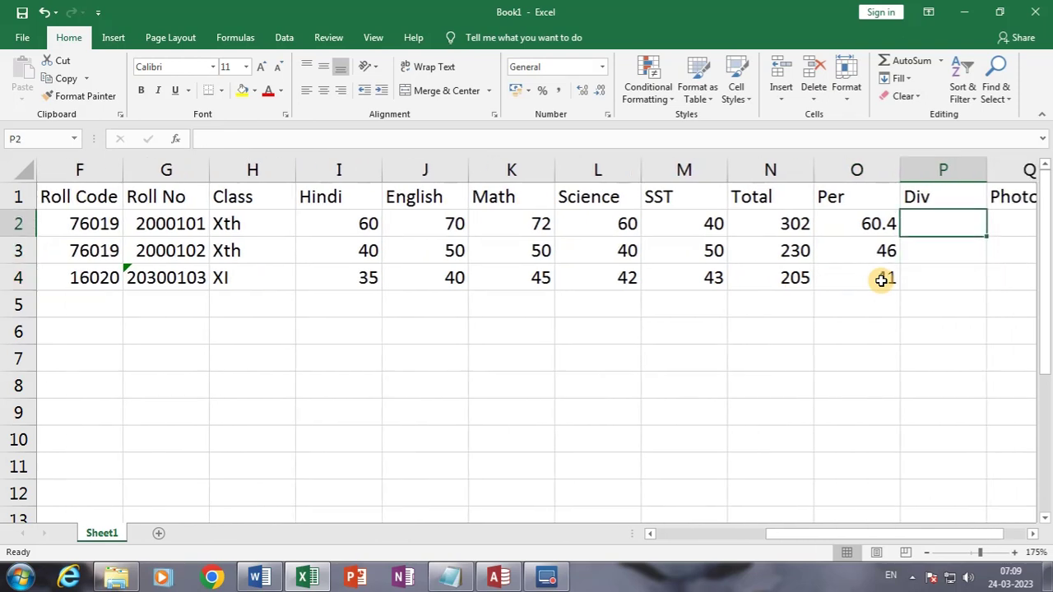
type("First")
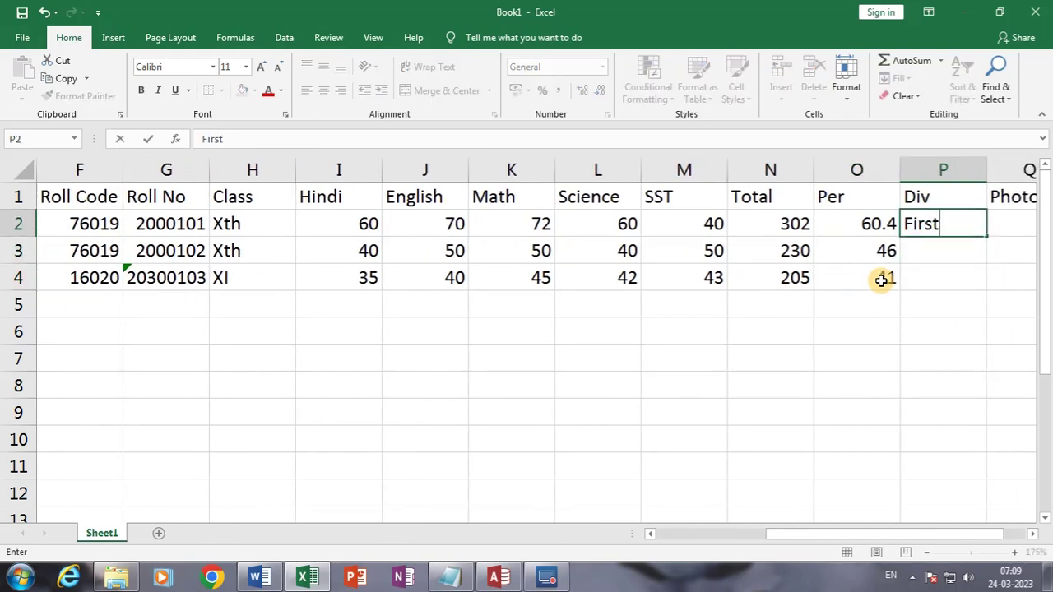
key("Return")
type("Second")
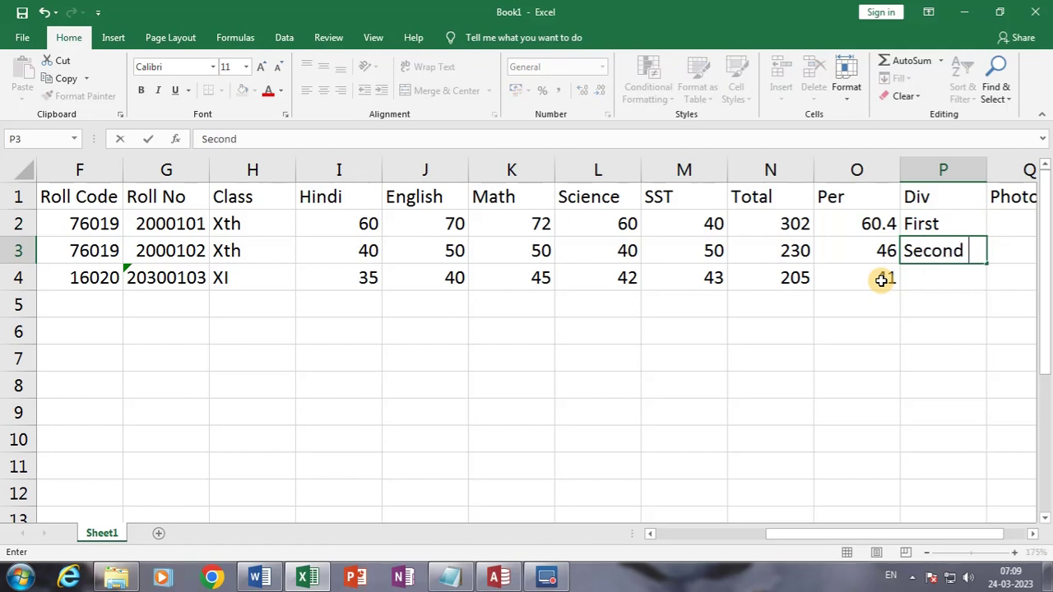
key("Return")
type("T")
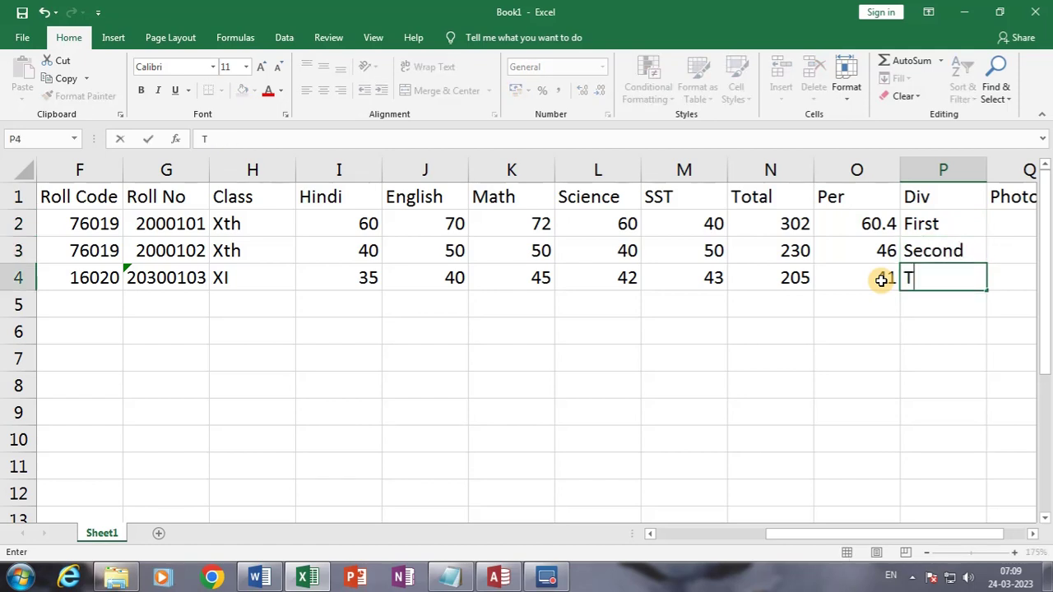
type("hird")
key("Return")
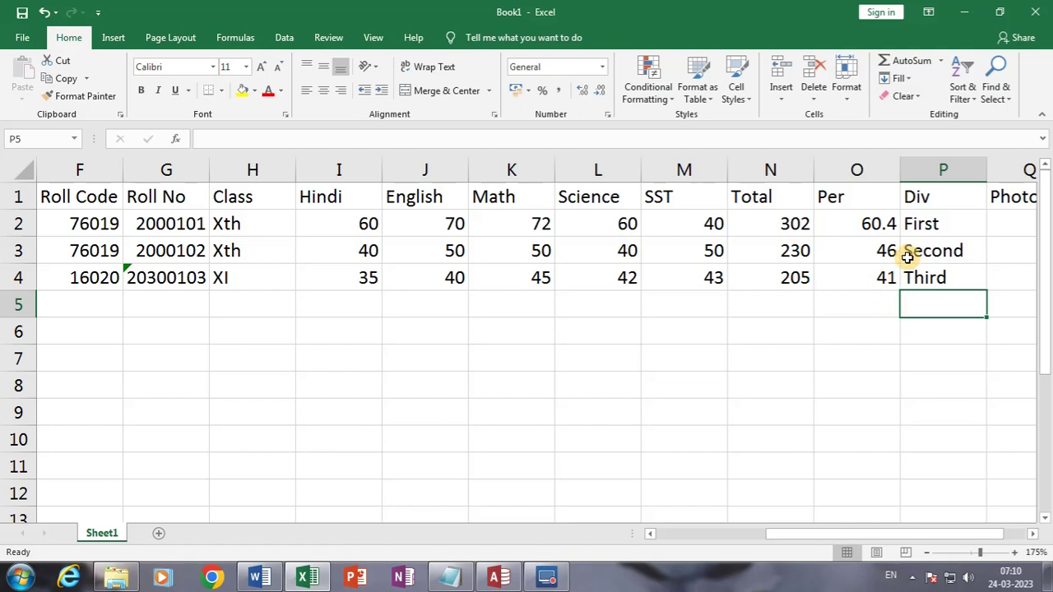
Step: Clear P2:P4 and start an IF formula in P2 testing O2>=60 for "First"
left_click_drag(928, 223, 926, 279)
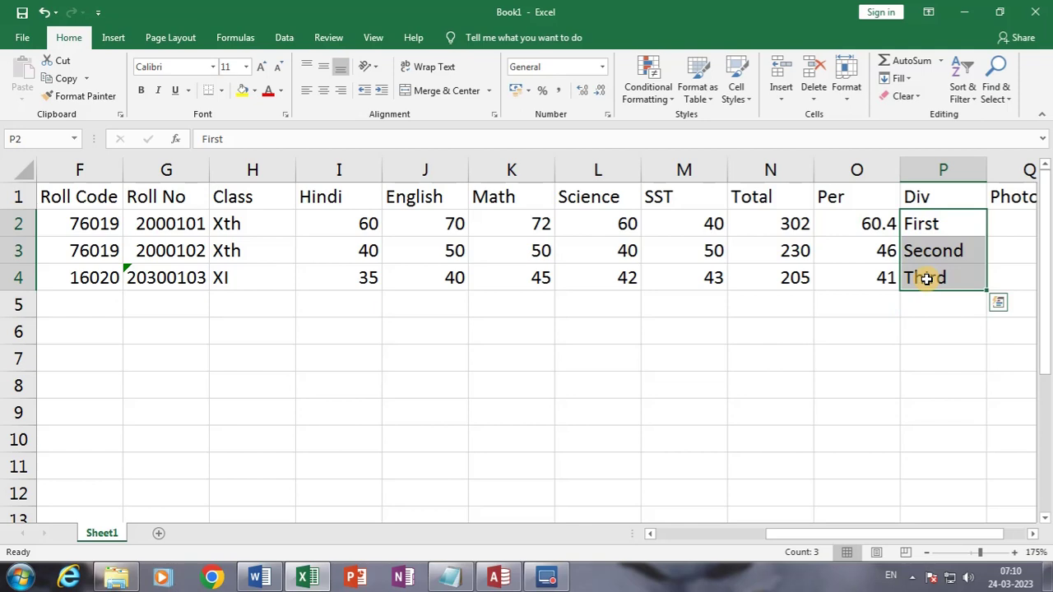
key("Delete")
left_click(937, 224)
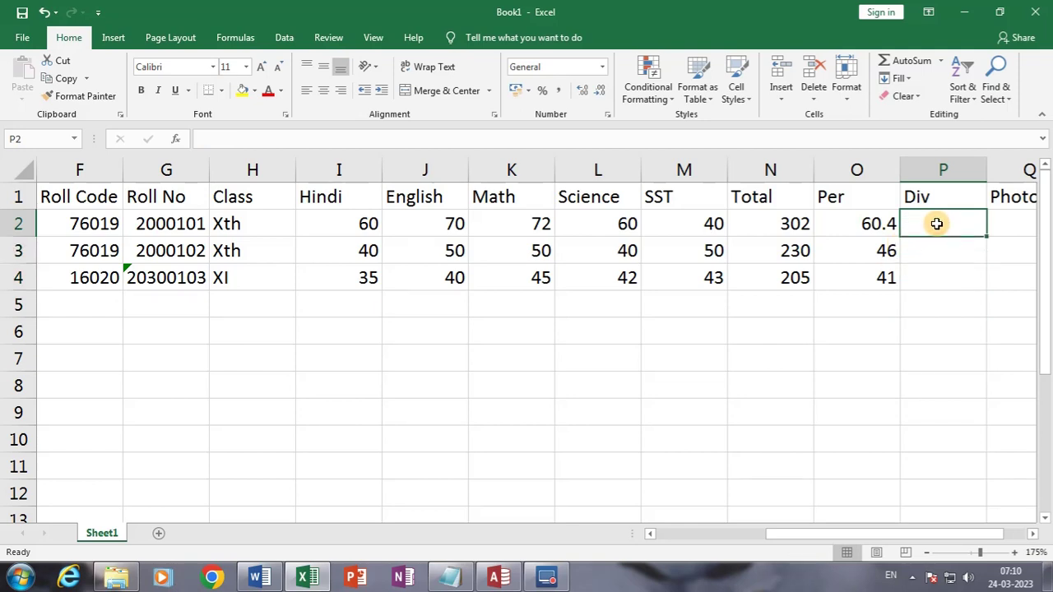
type("=")
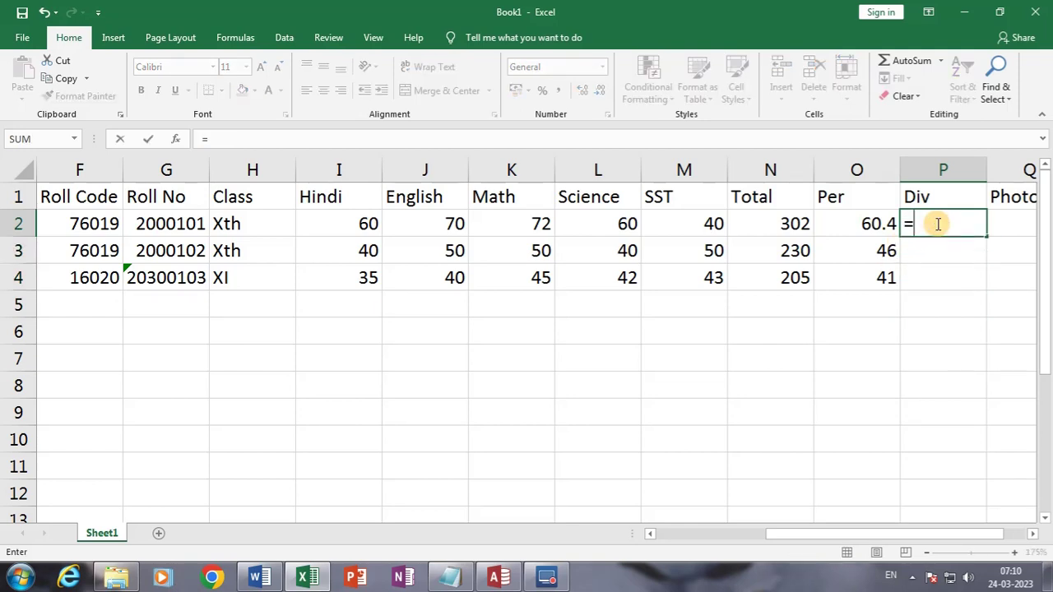
type("if")
key("Tab")
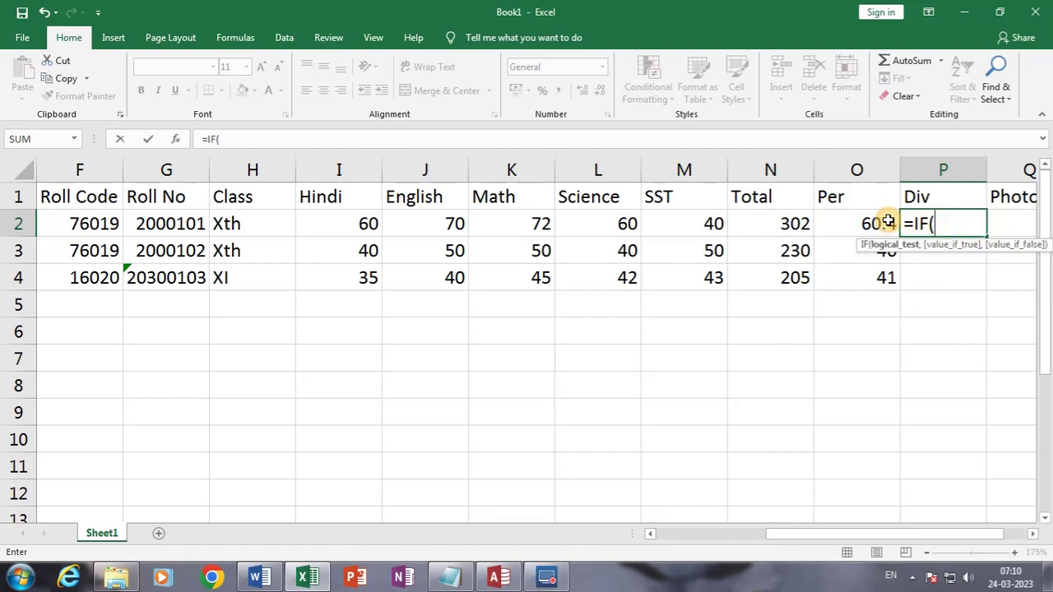
left_click(869, 222)
type(">=")
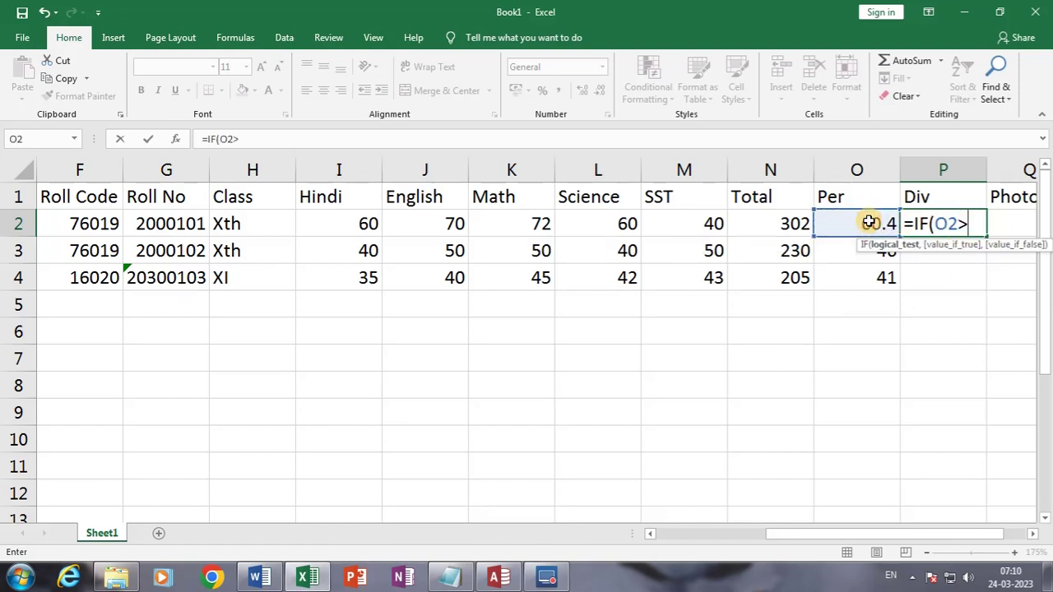
type("60")
type(",\"F")
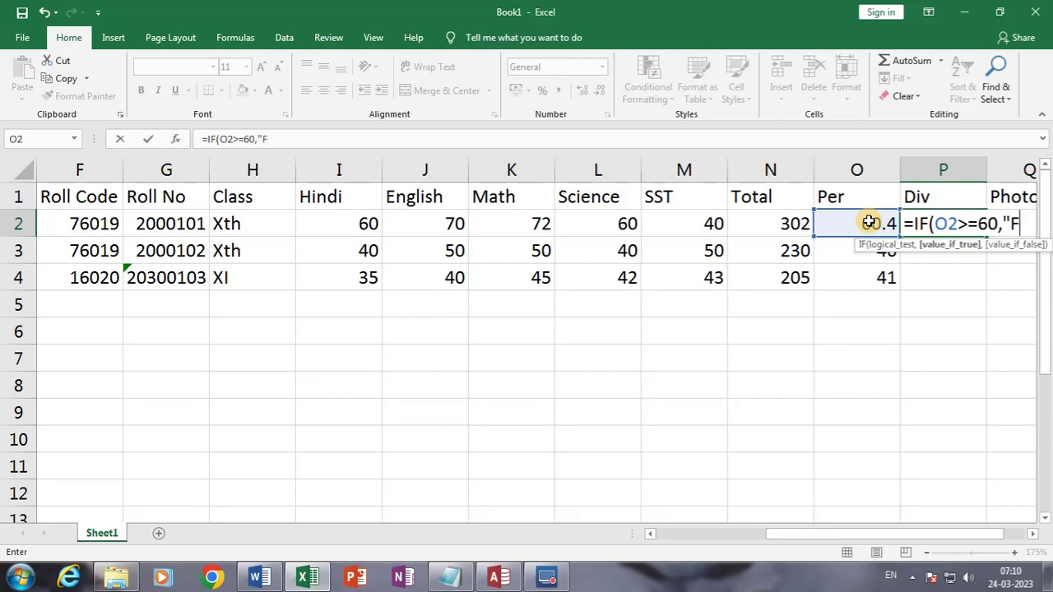
type("irst")
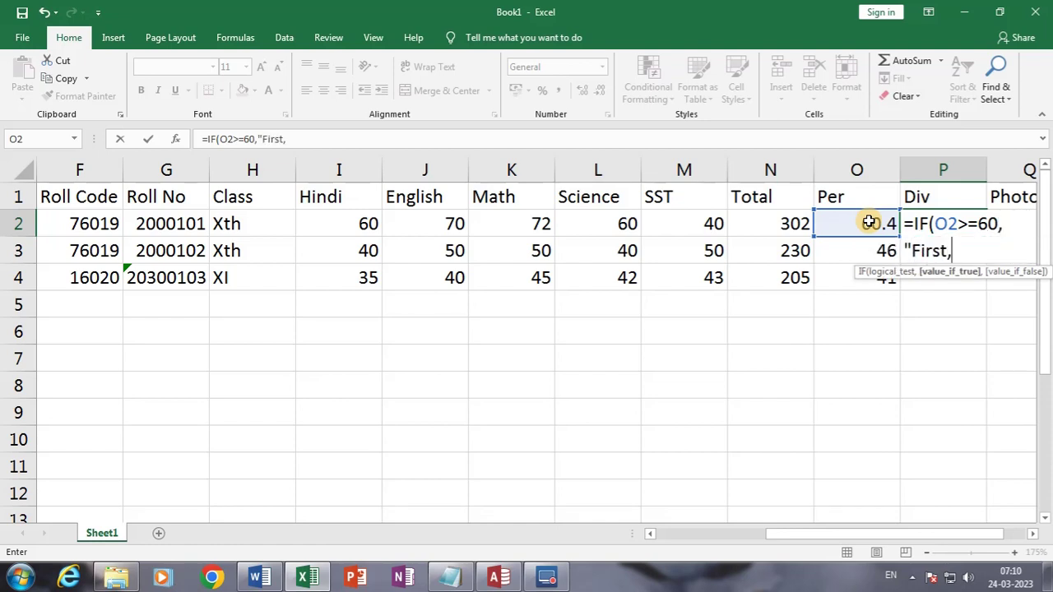
type("\",")
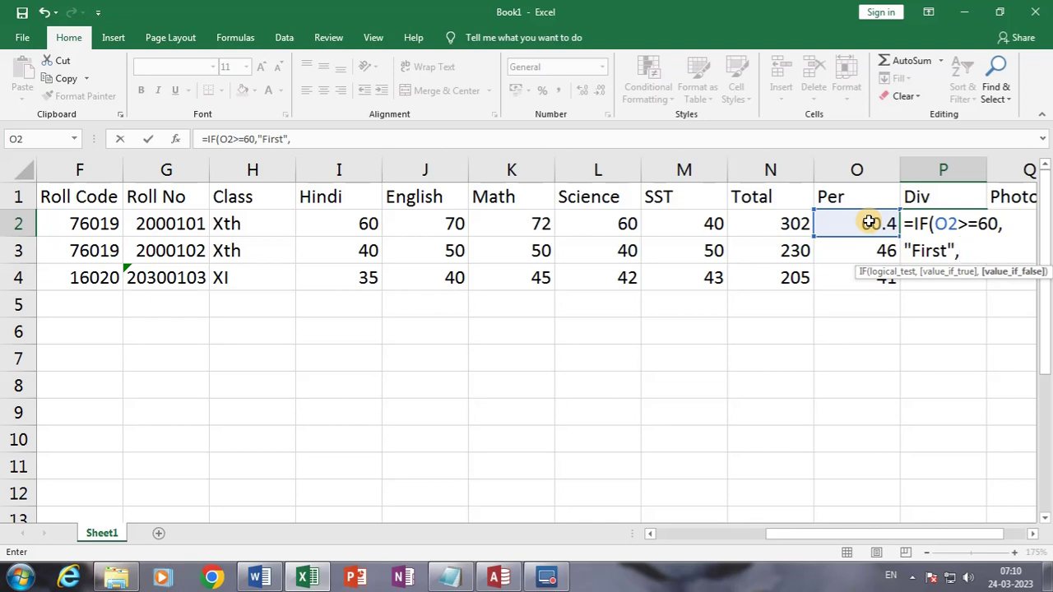
Step: Nest a second test O2>=45 returning "Second" into the formula
triple_click(912, 224)
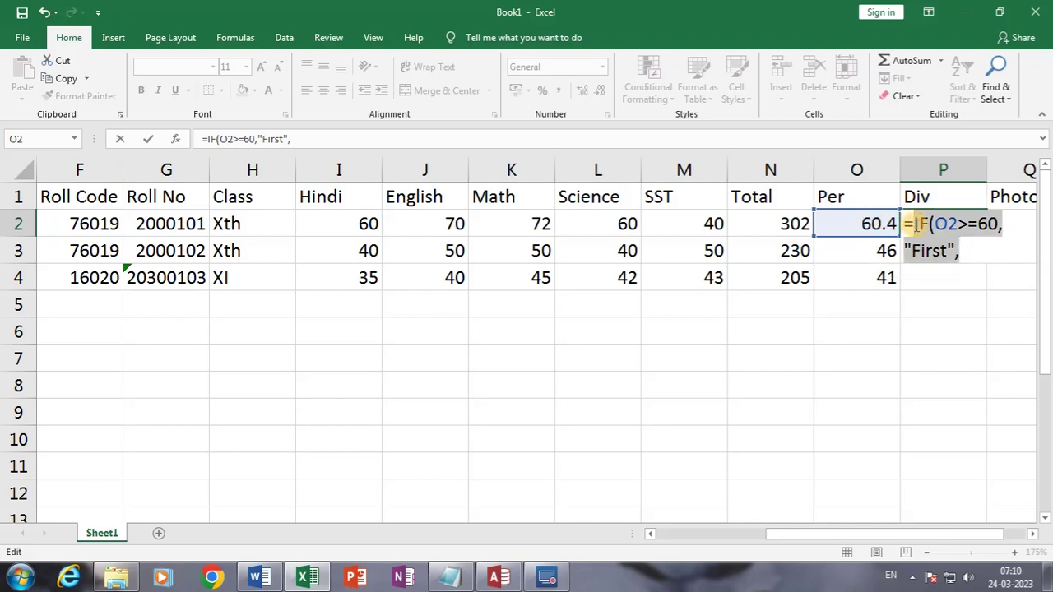
key("ctrl+c")
left_click(1008, 232)
left_click(968, 254)
key("ctrl+v")
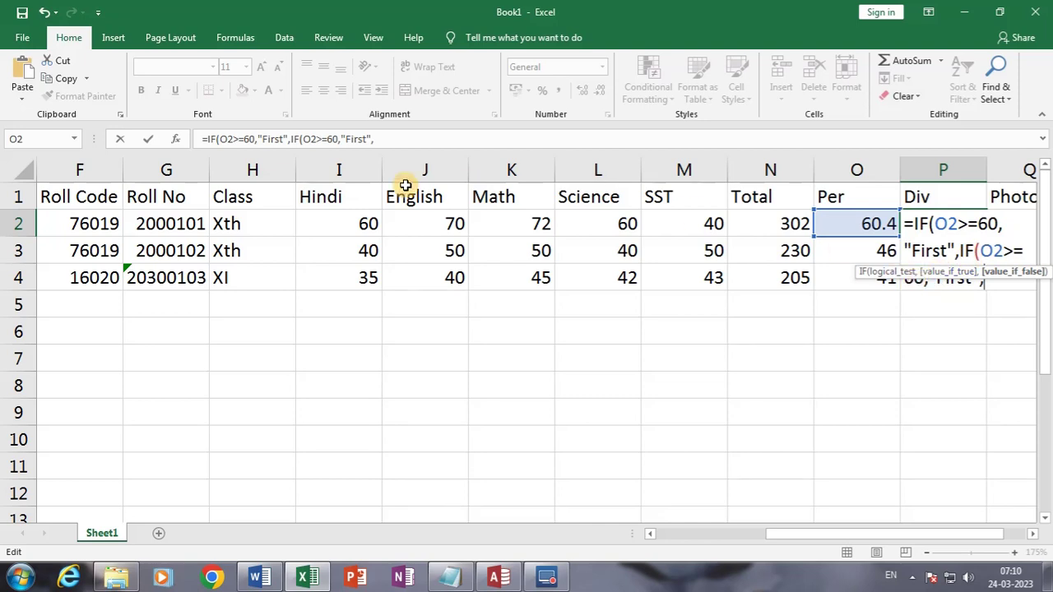
double_click(332, 139)
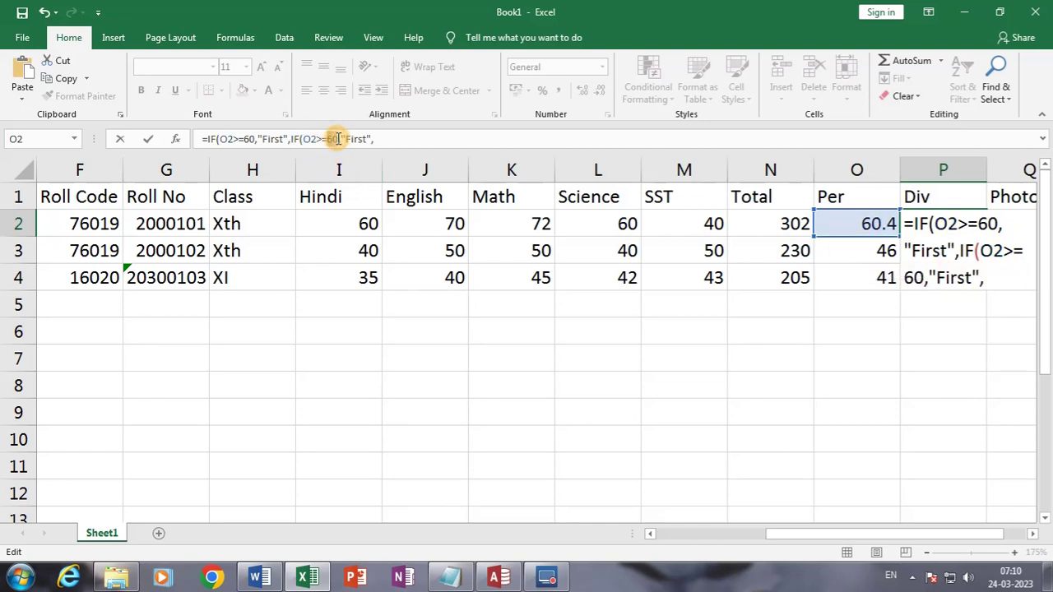
type("45")
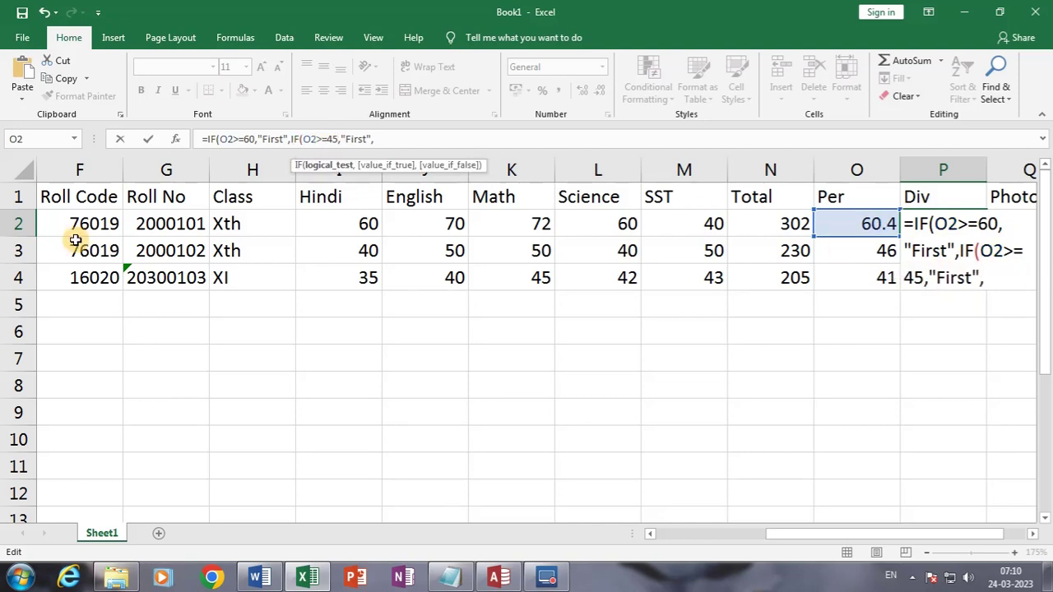
double_click(355, 139)
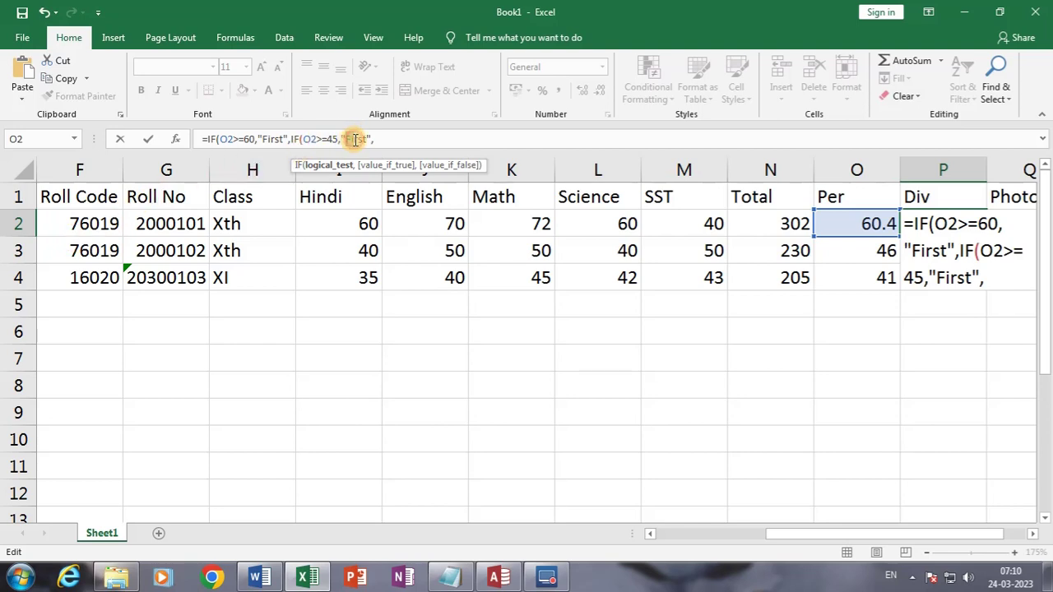
type("Se")
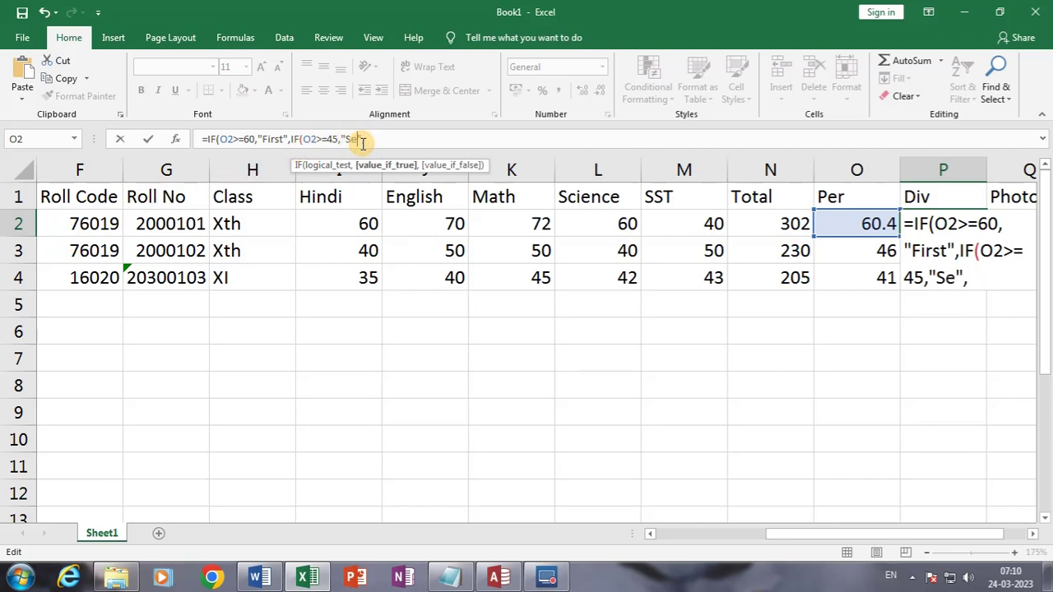
type("cond")
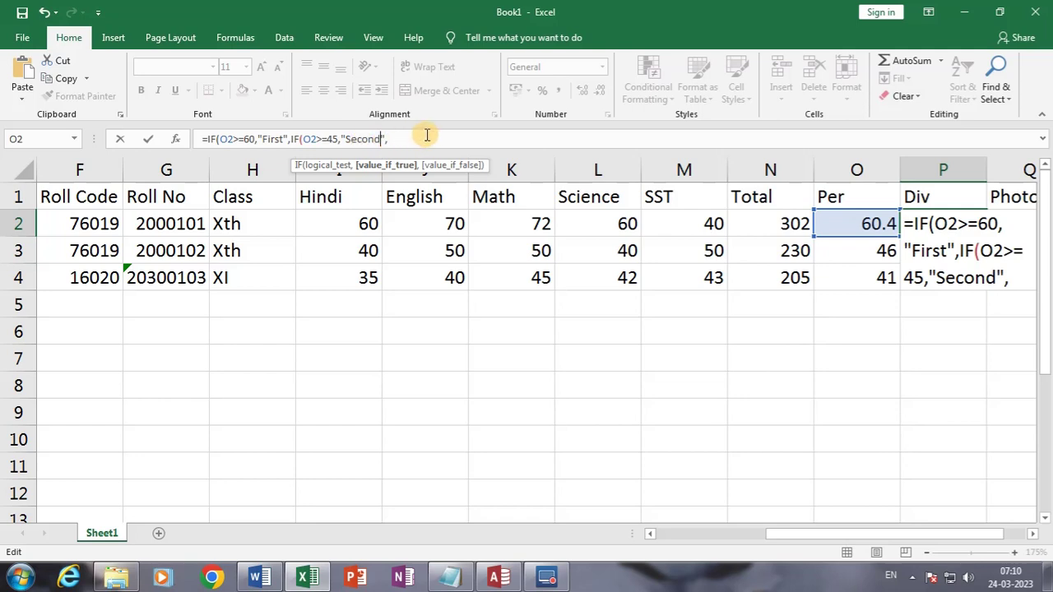
Step: Add a third test O2>=30 returning "3rd" with "Fail" as fallback, and confirm
key("ctrl+v")
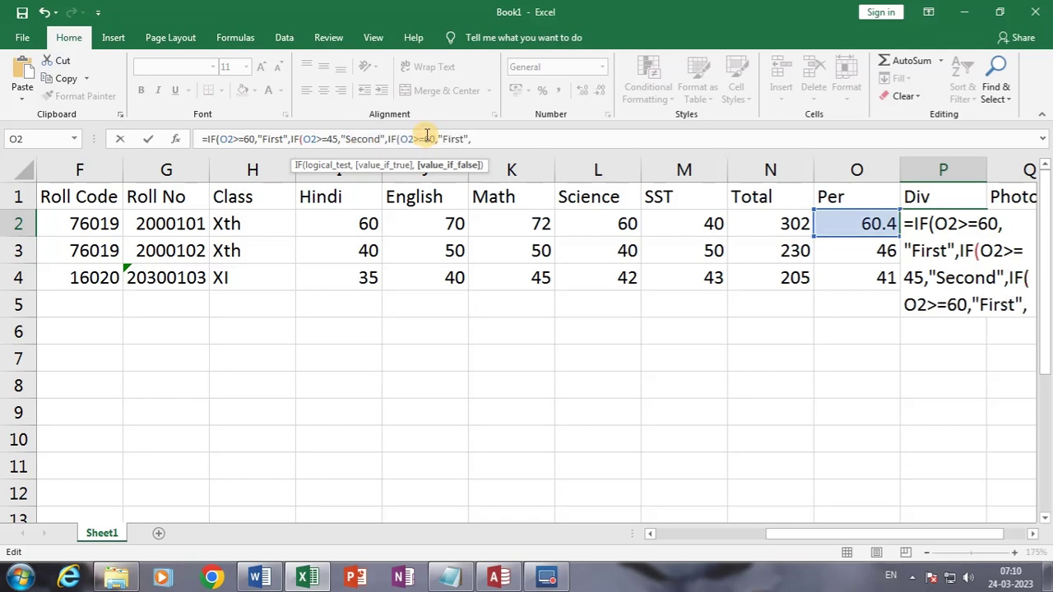
double_click(429, 139)
type("3")
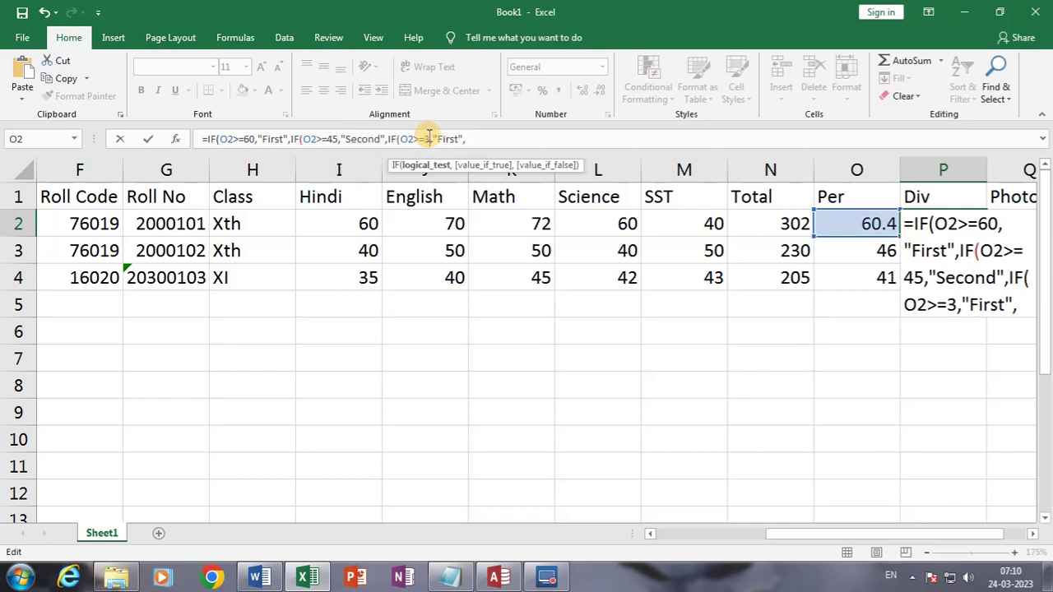
type("0")
double_click(454, 139)
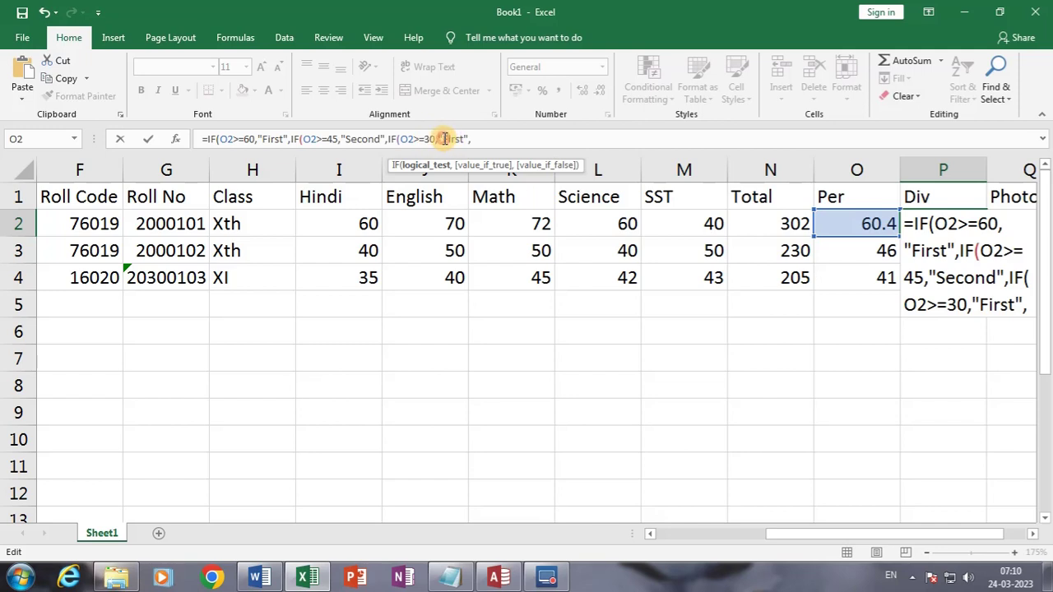
left_click_drag(442, 139, 465, 139)
type("3")
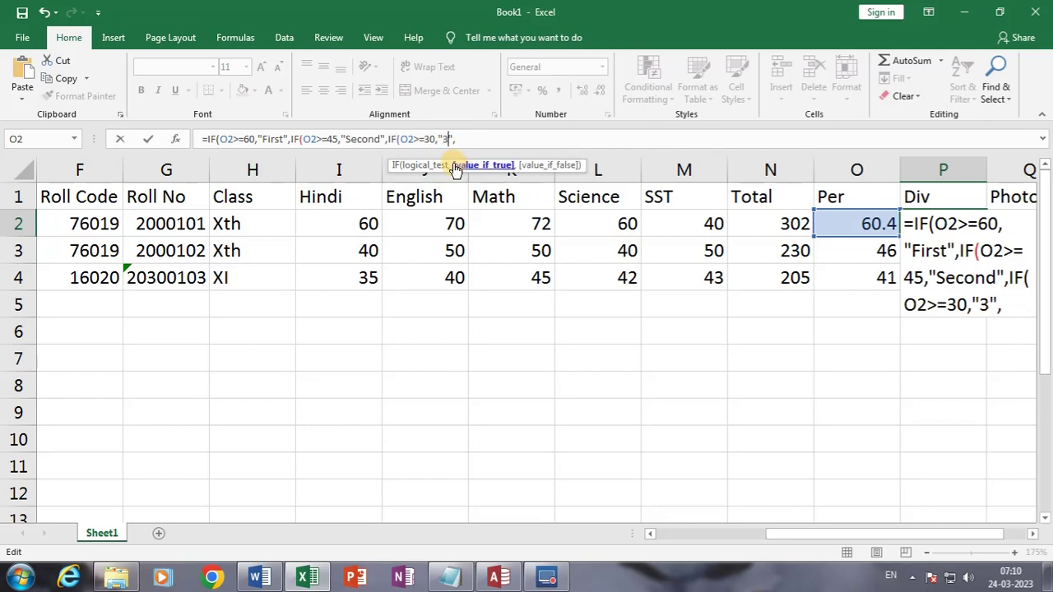
type("rd")
key("Right")
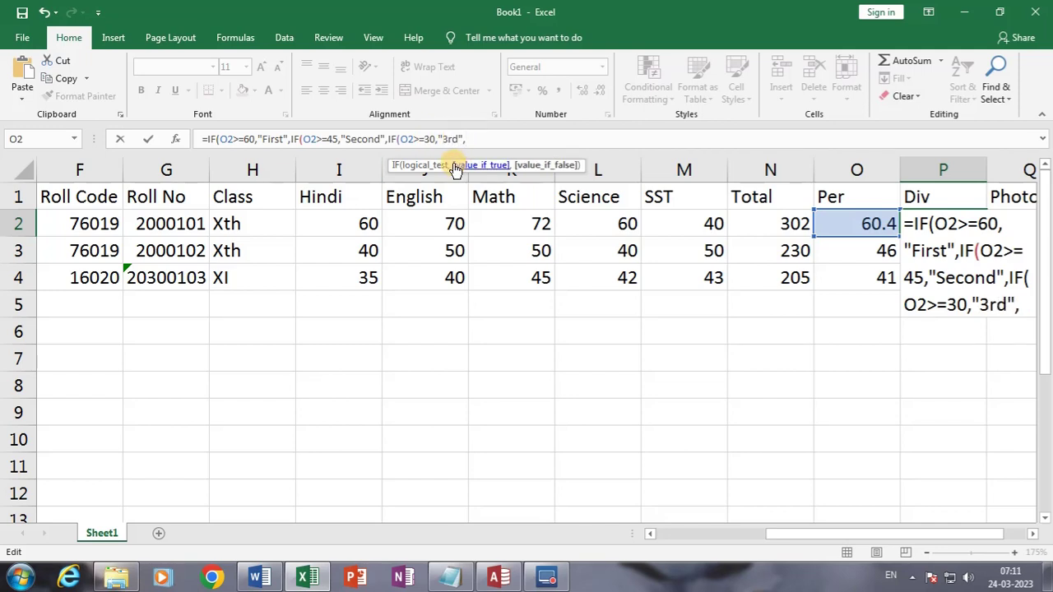
type("Fail\"")
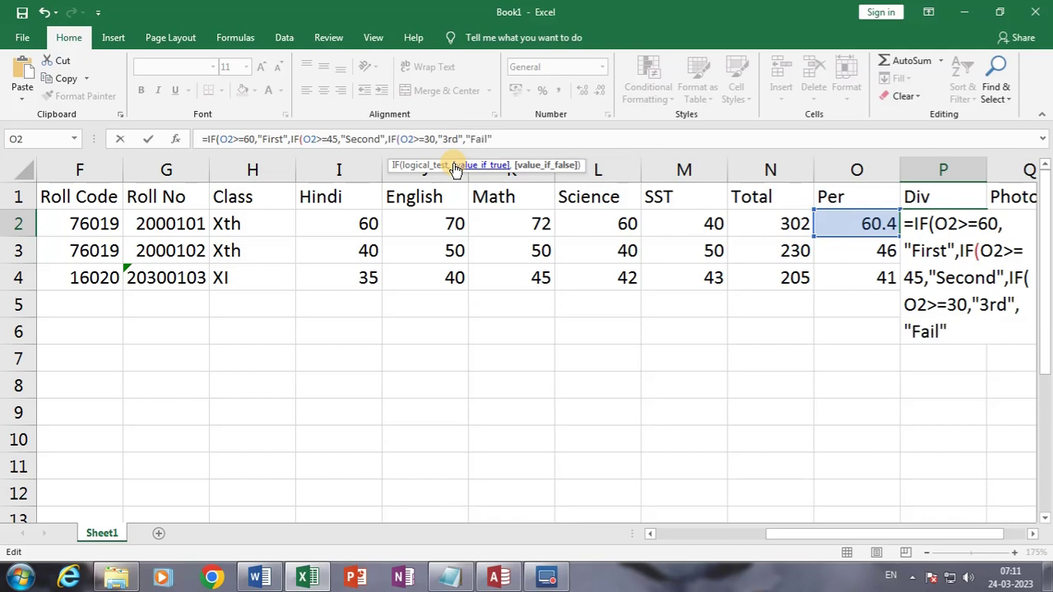
key("Return")
key("Return")
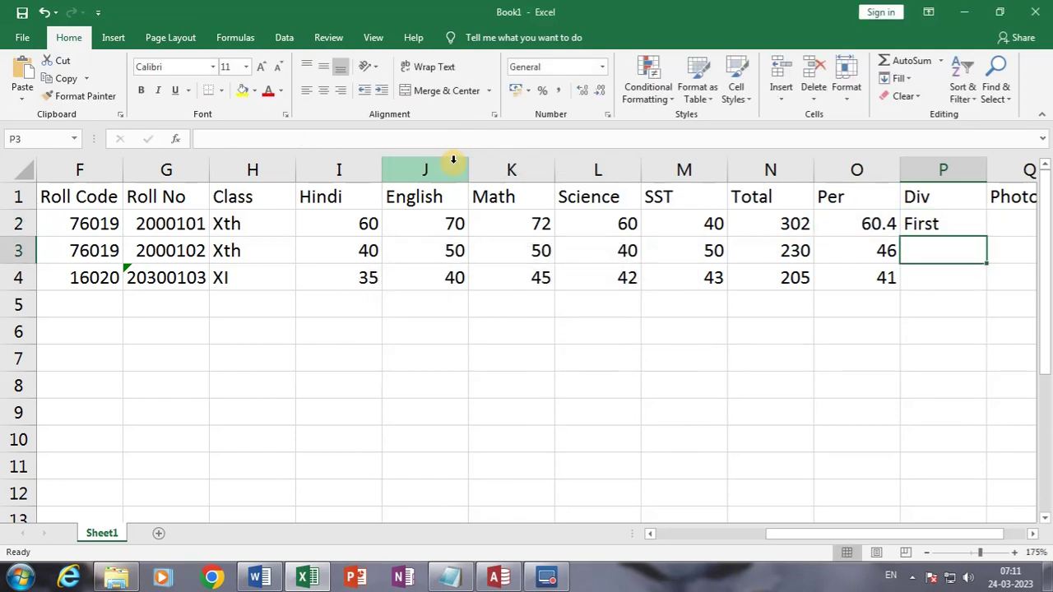
Step: Fill the grading formula from P2 down to P4 and select Photo cell Q2
left_click(978, 230)
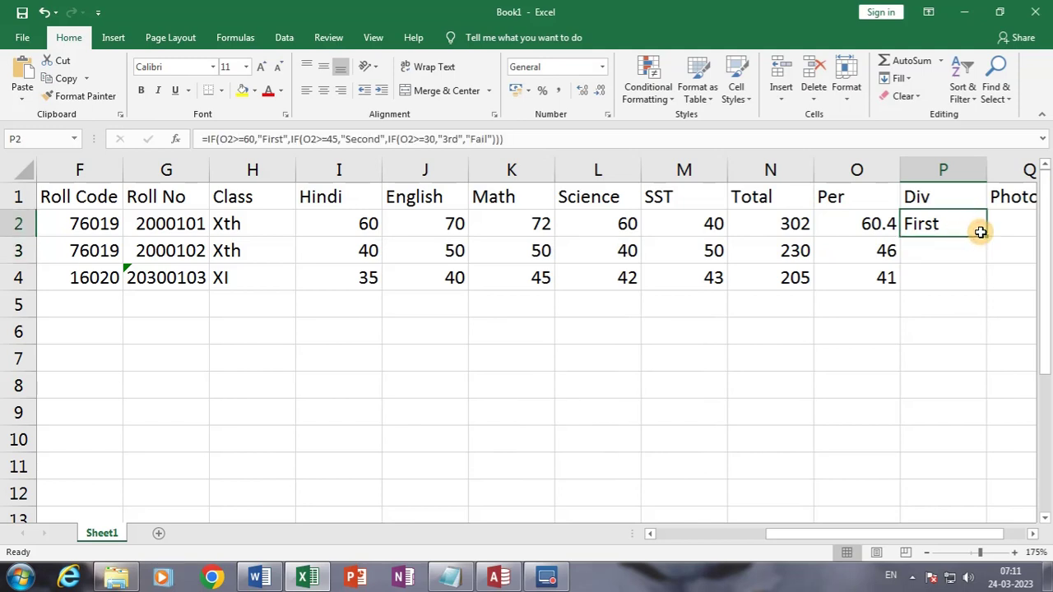
left_click_drag(985, 238, 983, 295)
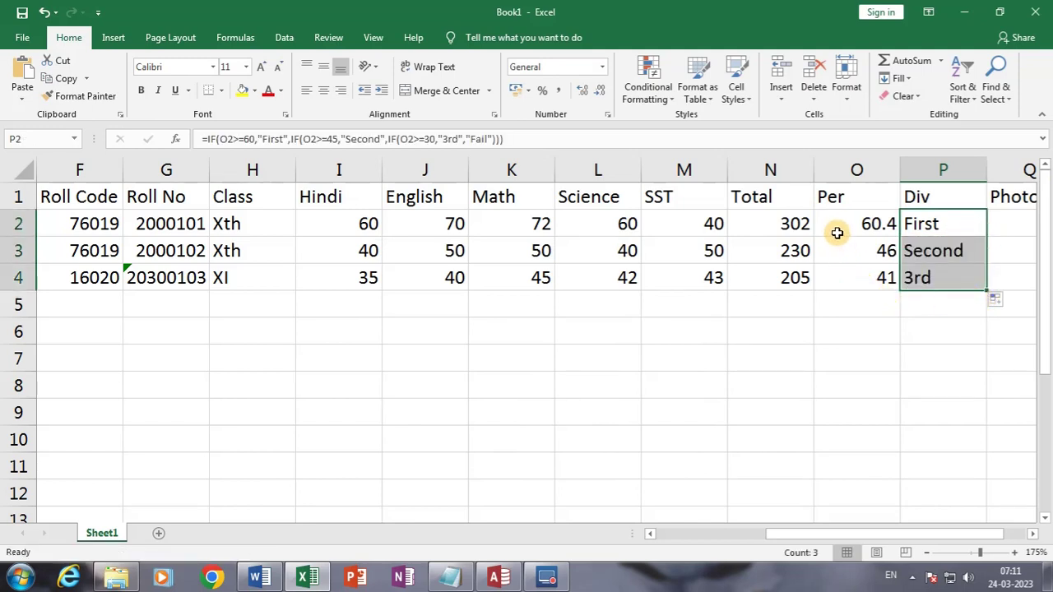
left_click_drag(910, 533, 978, 536)
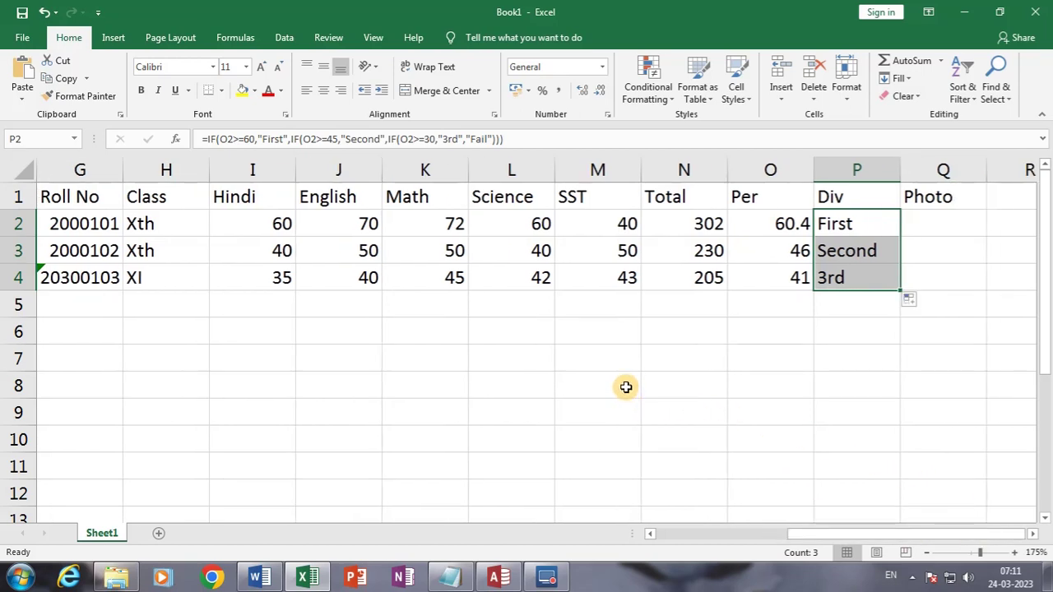
left_click(924, 225)
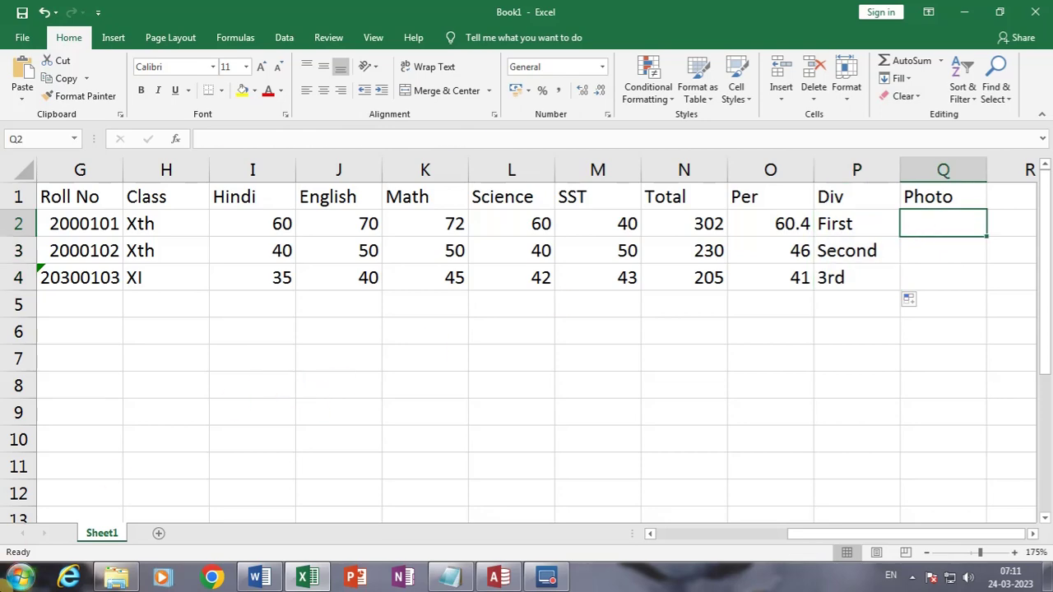
left_click(18, 578)
Step: Search the Software (G:) drive for photo files
left_click(272, 378)
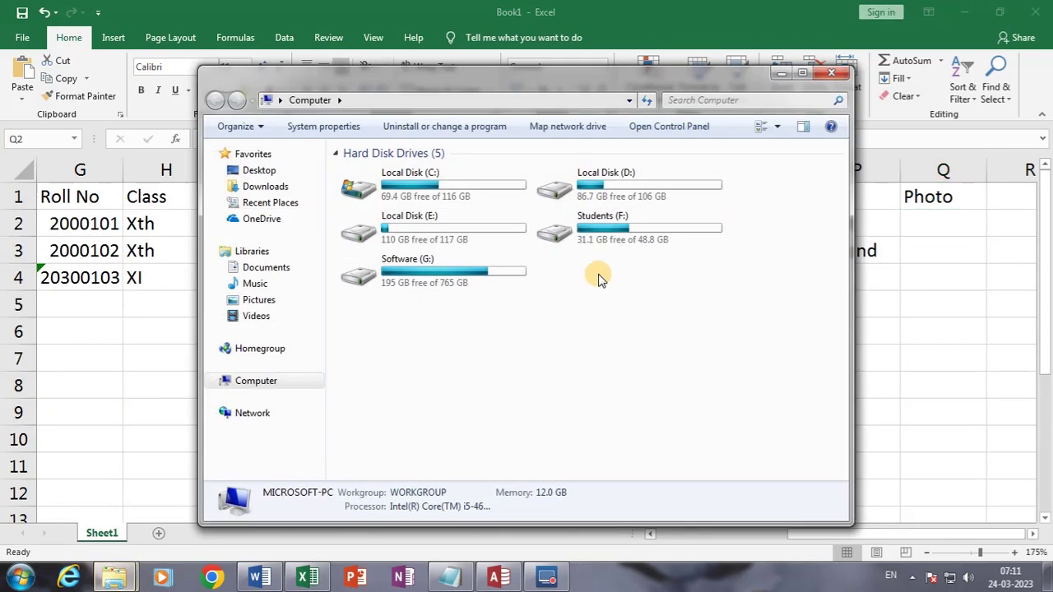
double_click(481, 270)
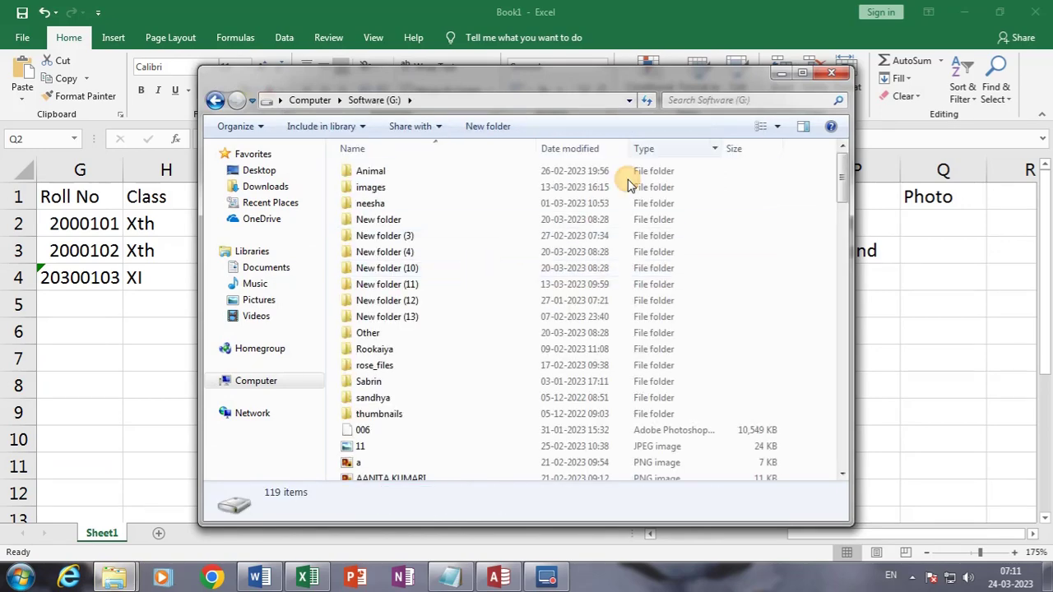
left_click(724, 105)
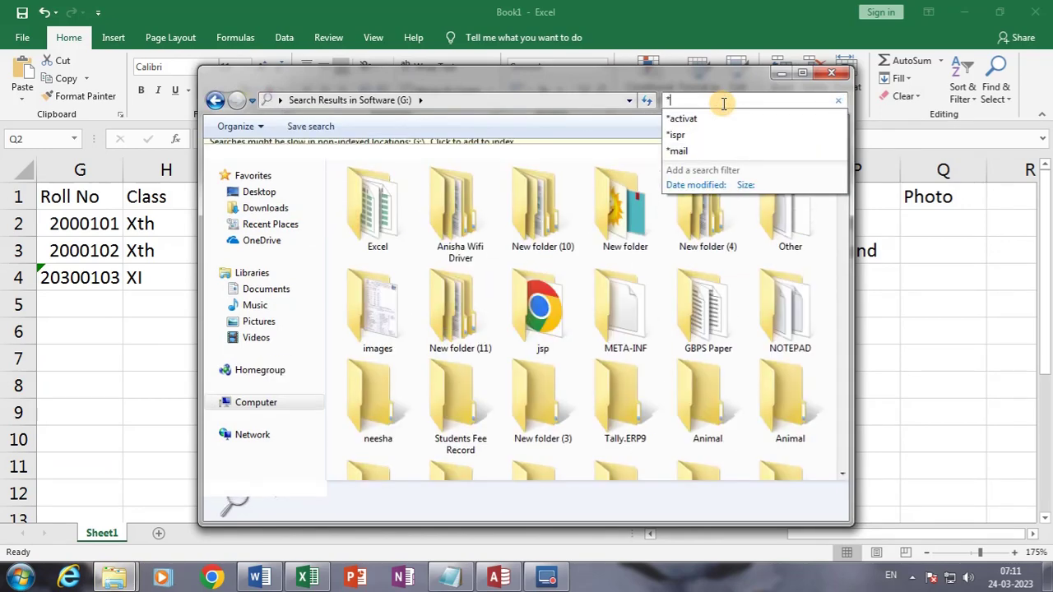
type("photo")
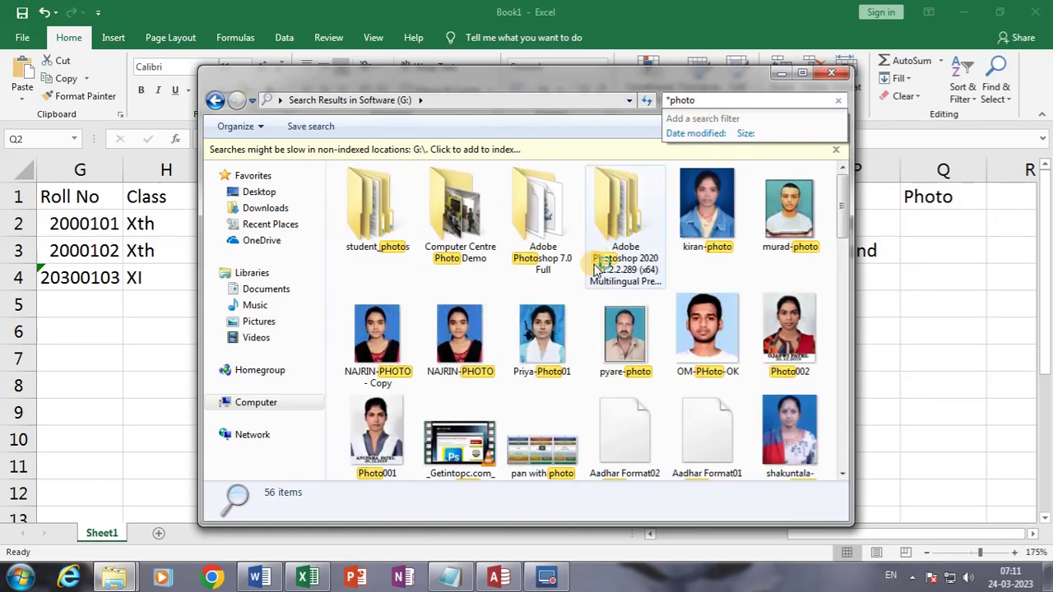
left_click(565, 258)
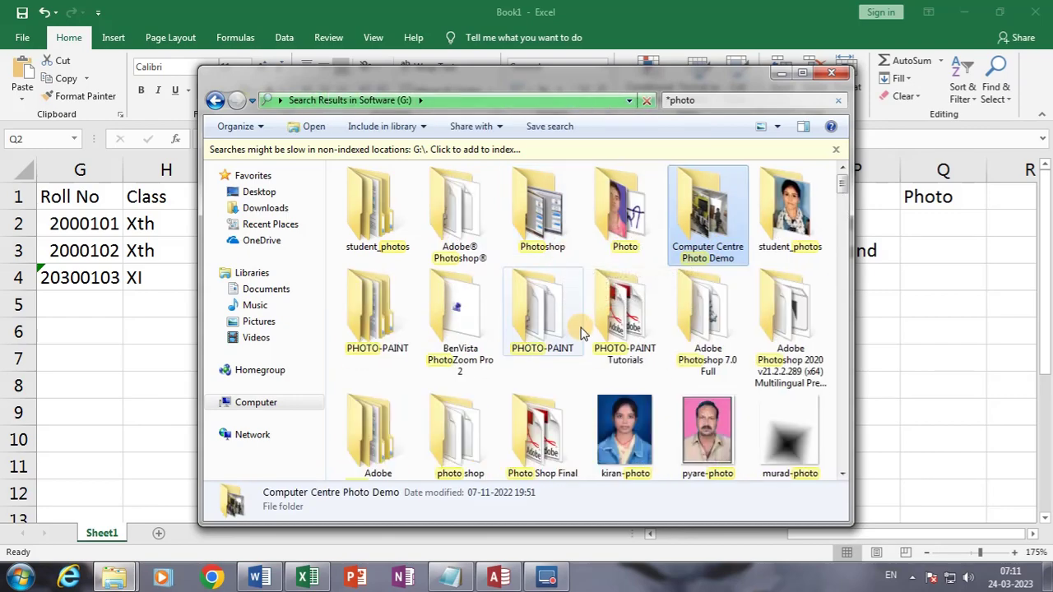
scroll(580, 332, "down", 3)
scroll(581, 332, "down", 3)
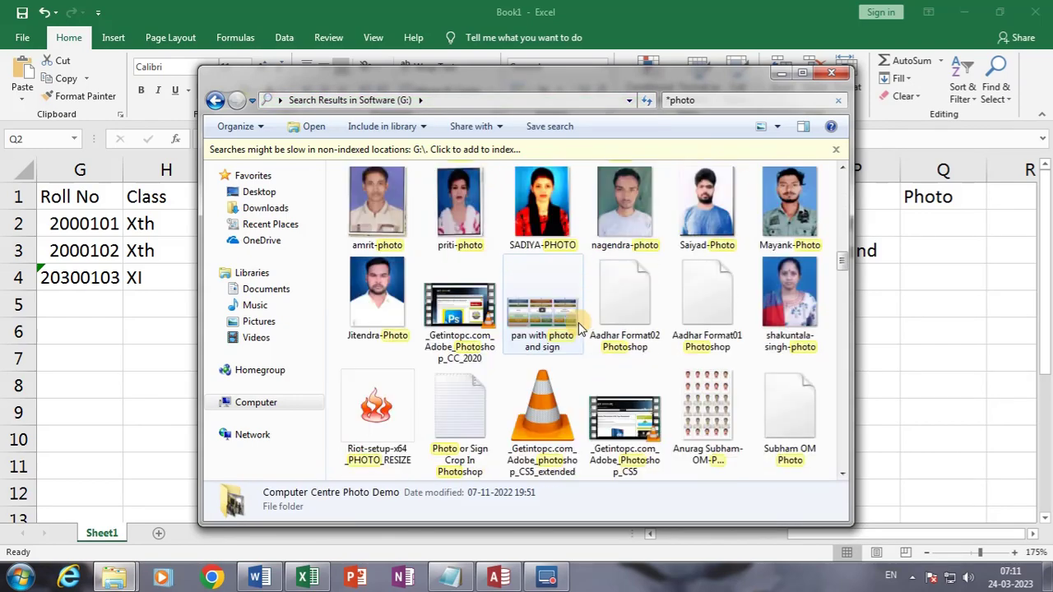
scroll(578, 322, "up", 2)
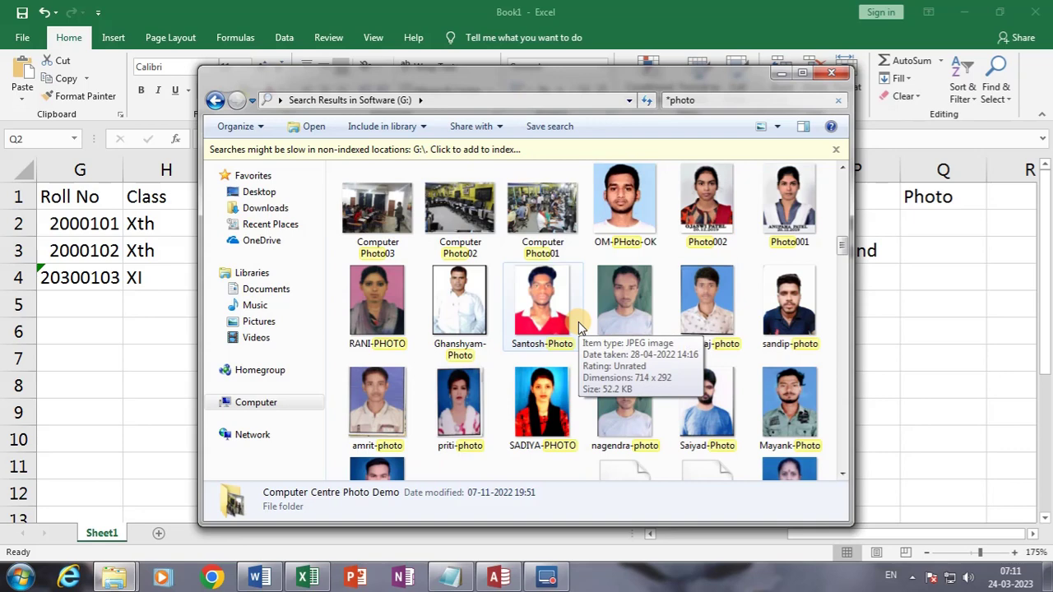
Step: Copy Photo001, Photo002 and OM-PHoto-OK from the search results
left_click(773, 220)
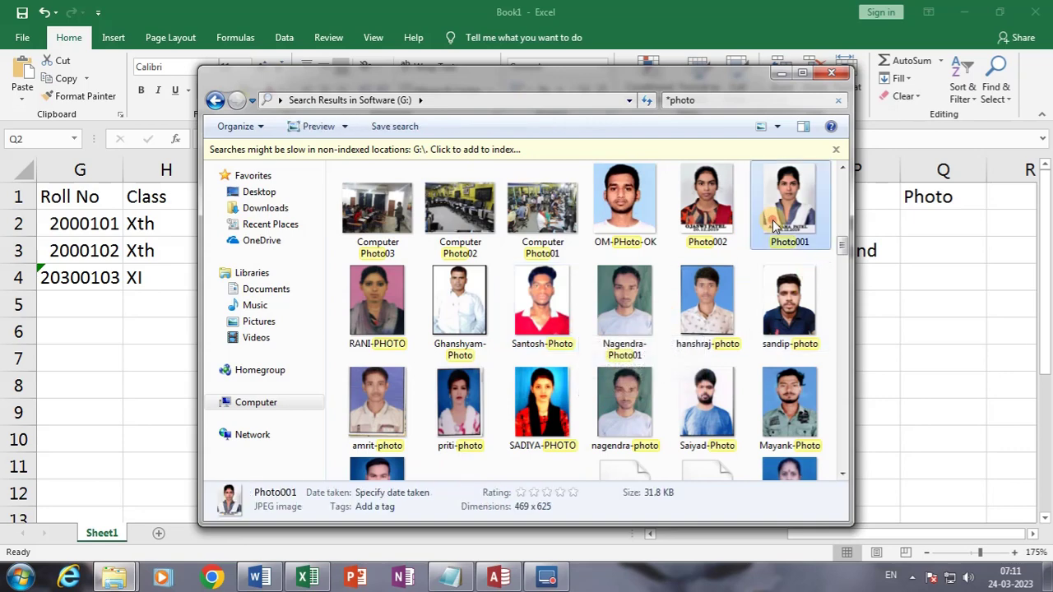
left_click(703, 219, "ctrl")
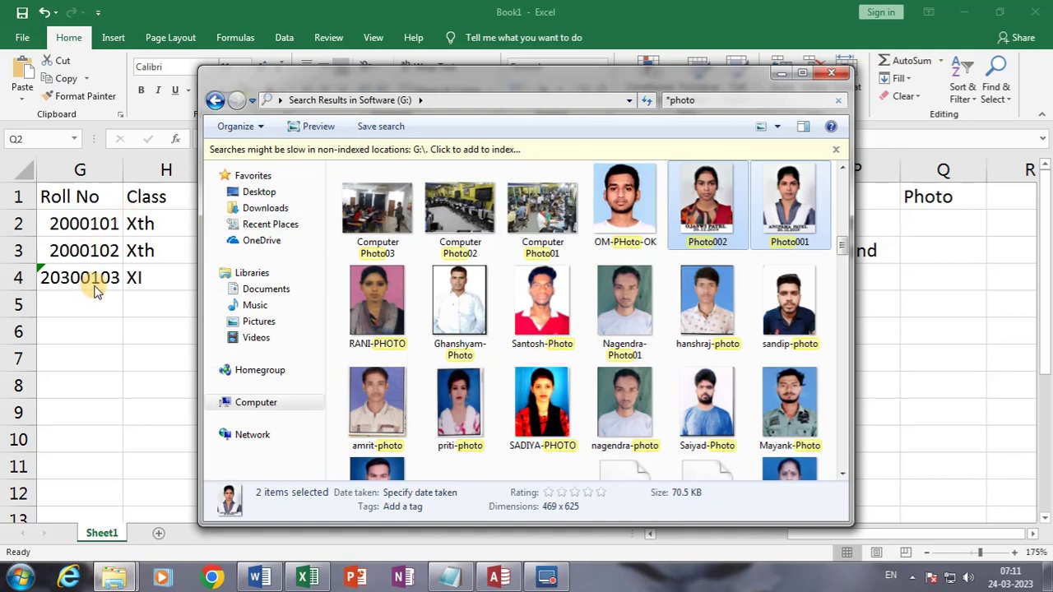
left_click(629, 200, "ctrl")
right_click(629, 193)
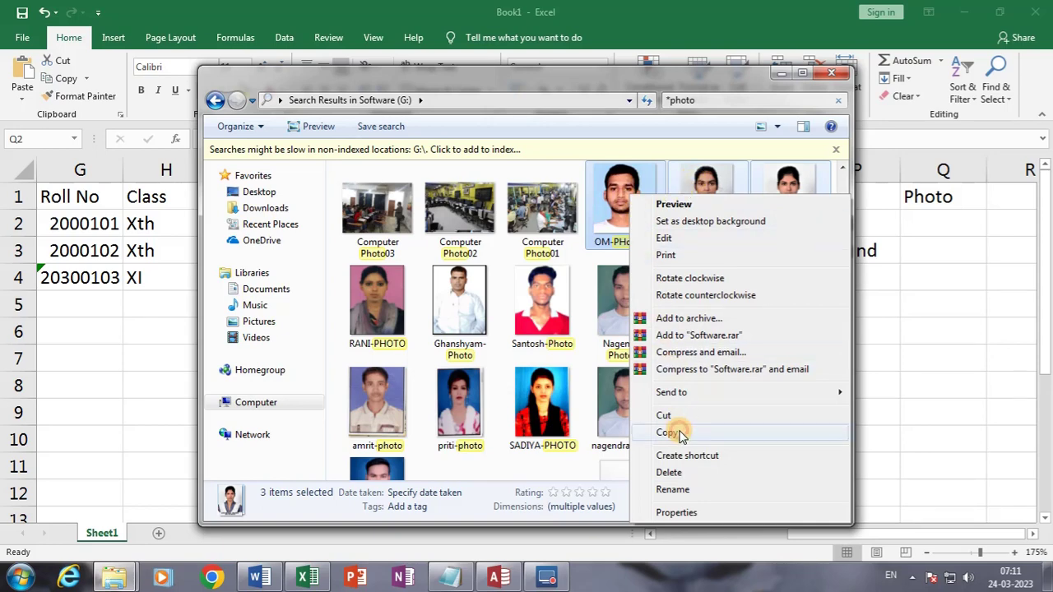
left_click(669, 432)
Step: Select OM-PHoto-OK, Saiyad-Photo and sandip-photo, then minimize Explorer and Excel
left_click(614, 221)
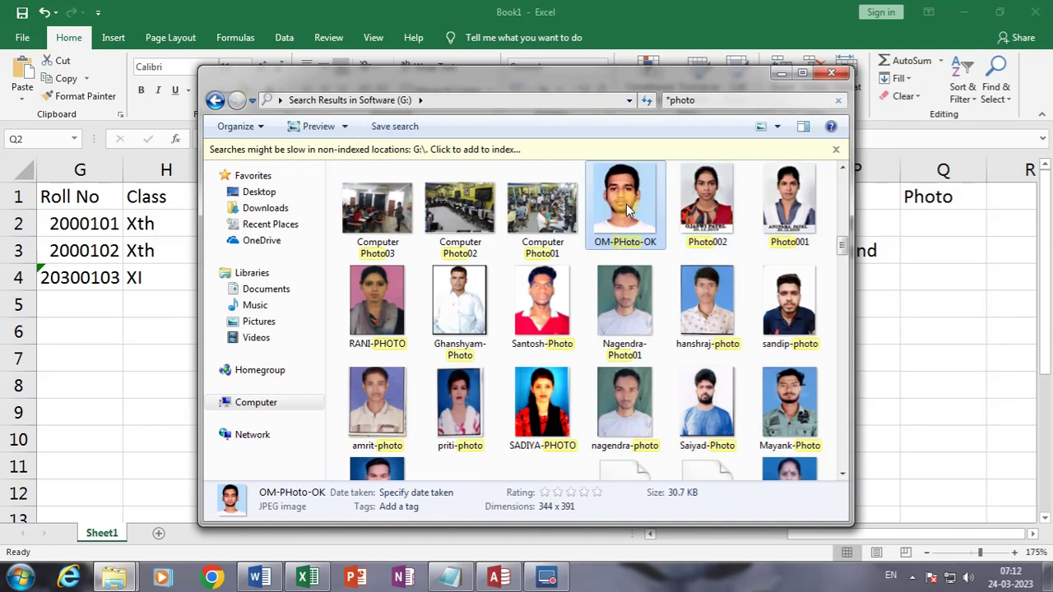
left_click(697, 406, "ctrl")
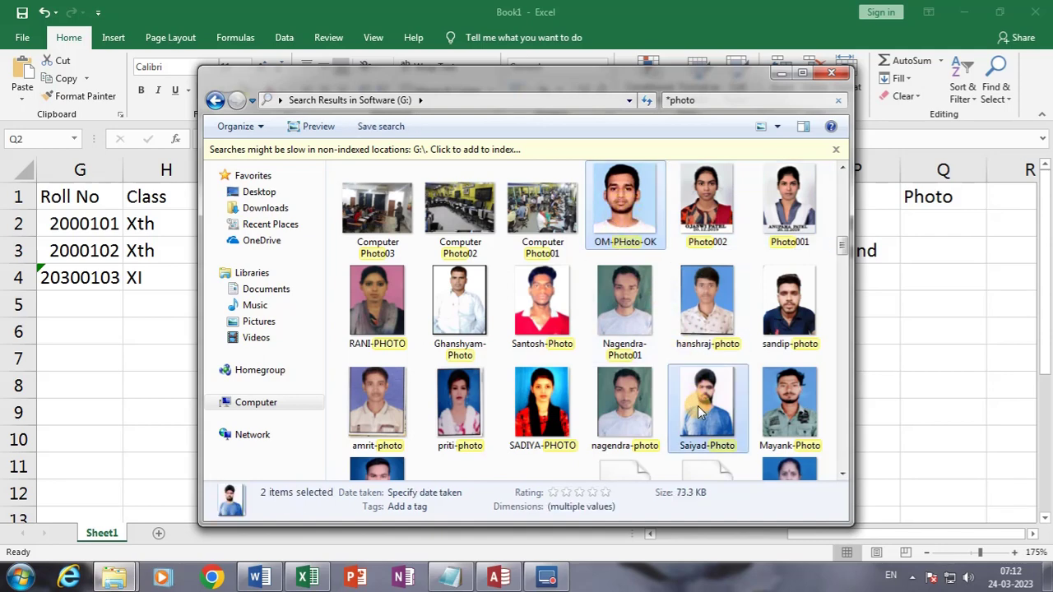
left_click(781, 305, "ctrl")
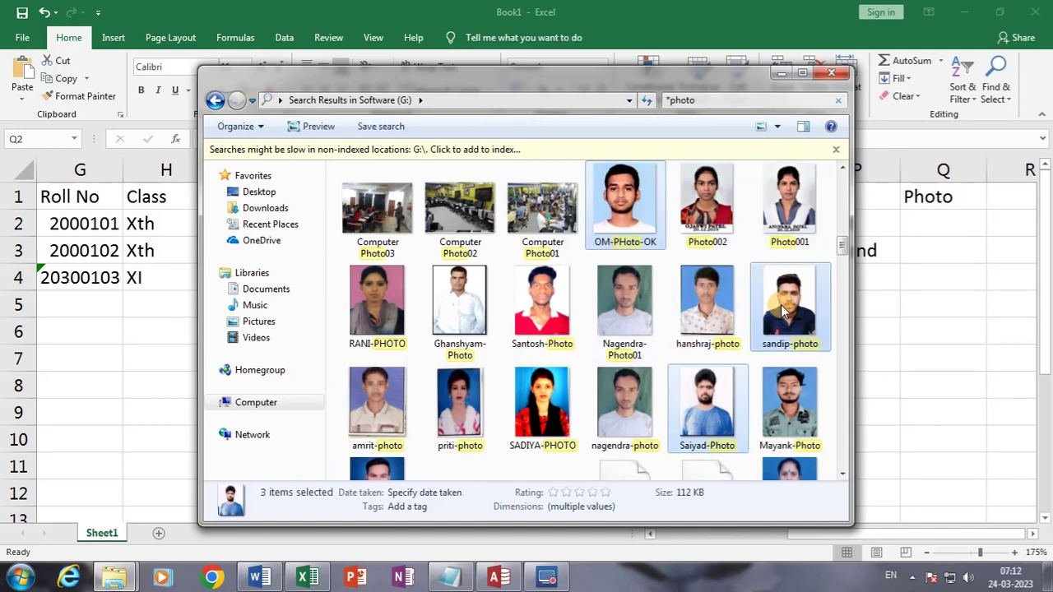
left_click(783, 74)
left_click(964, 11)
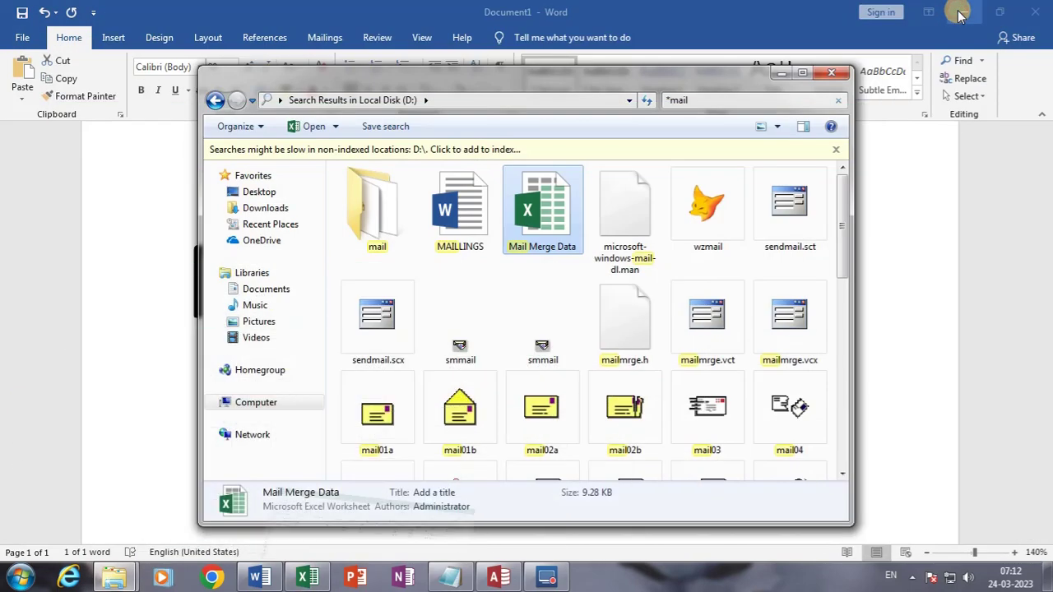
Step: Create a new MailPhoto folder on Local Disk (E:)
left_click(264, 402)
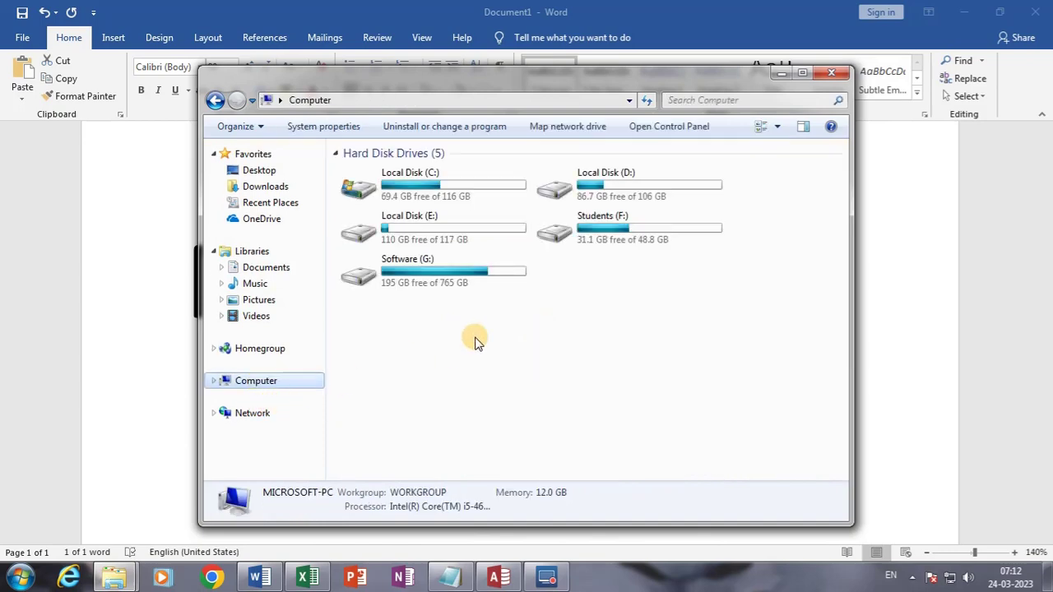
double_click(451, 226)
right_click(793, 220)
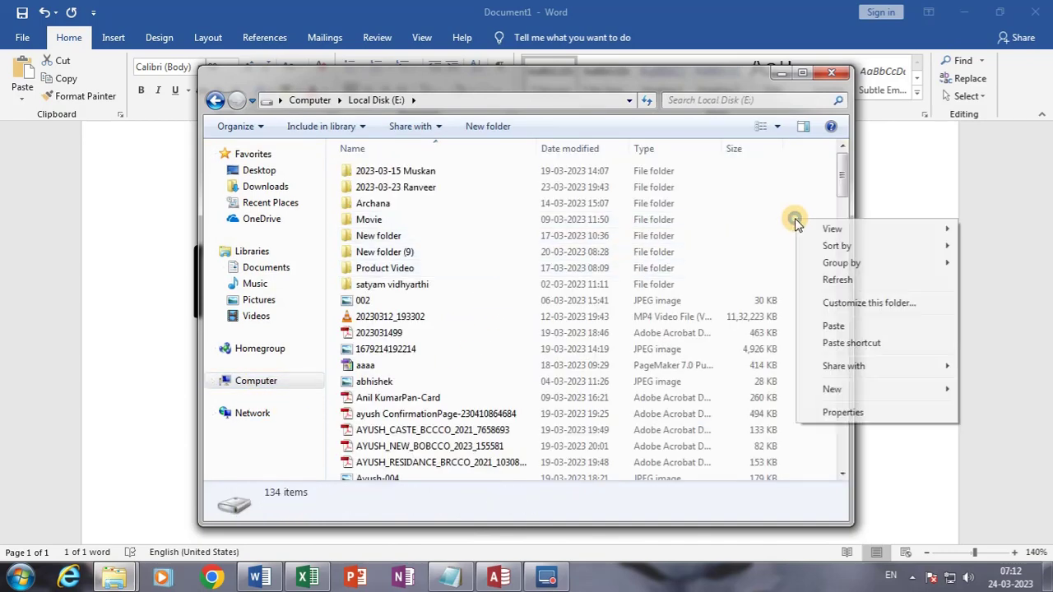
mouse_move(839, 393)
left_click(713, 390)
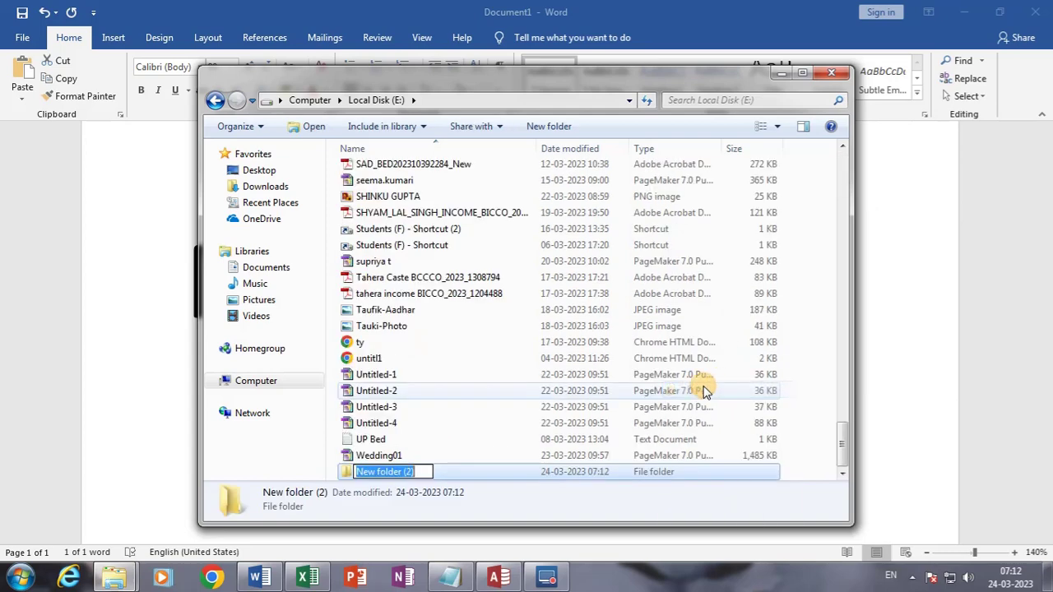
type("MailPhoto")
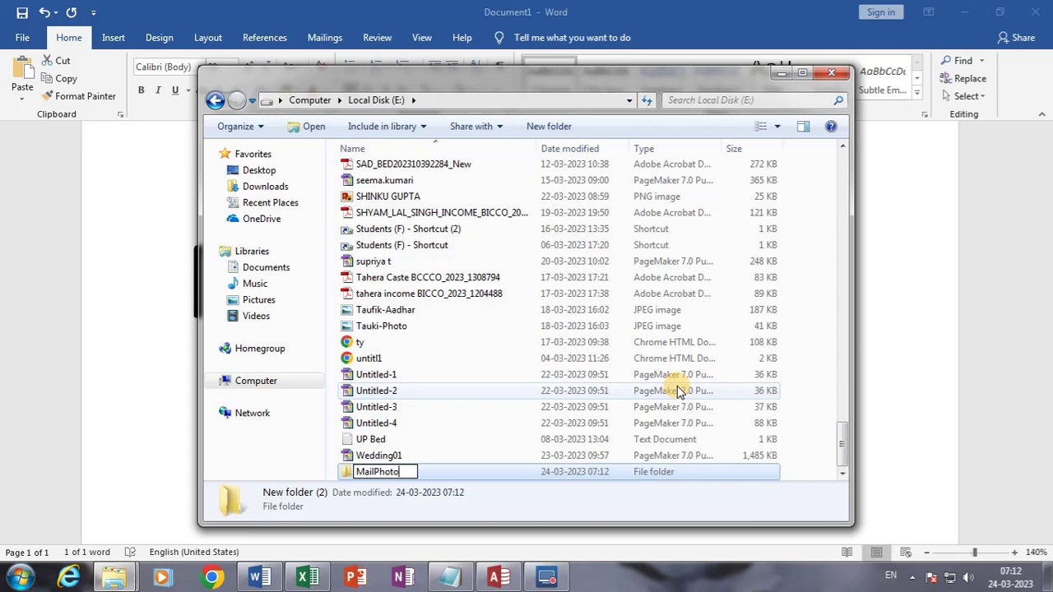
key("Return")
key("Return")
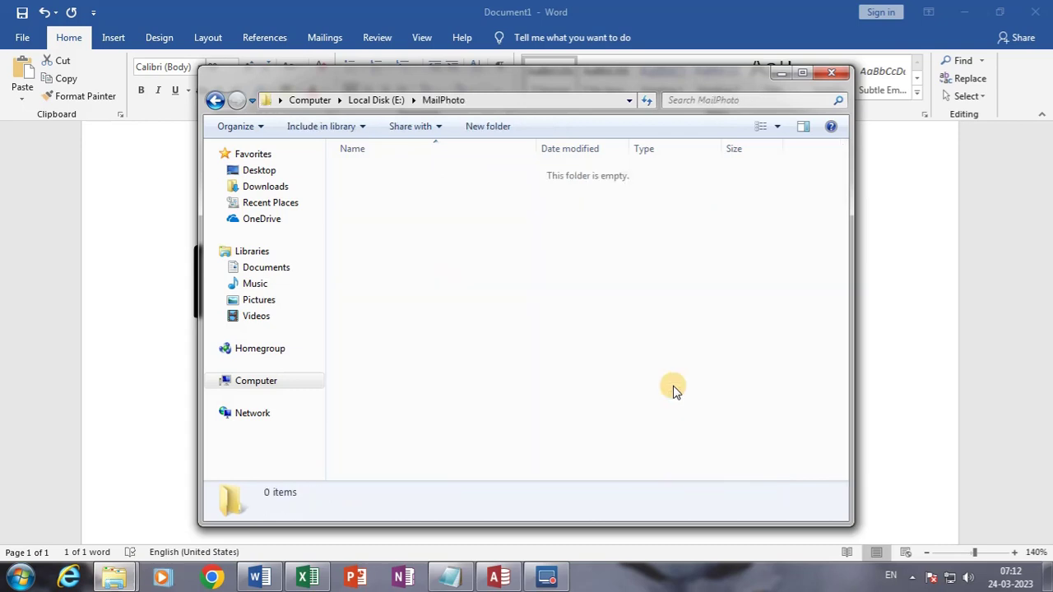
Step: Paste the three copied photos into MailPhoto, check the E:\MailPhoto path, and close the window
right_click(499, 260)
left_click(522, 320)
right_click(523, 306)
left_click(560, 409)
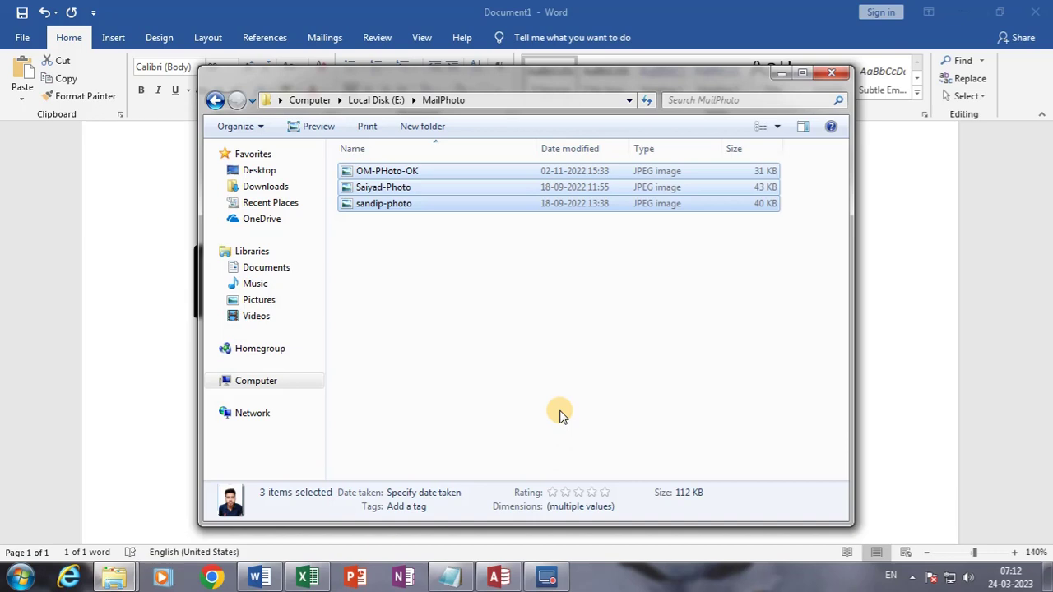
left_click(538, 303)
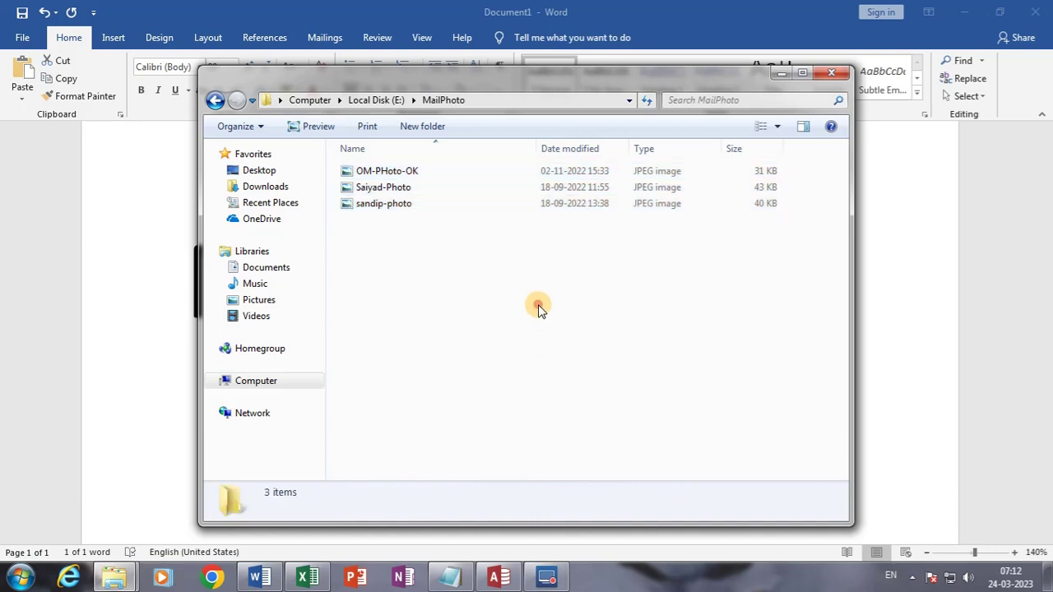
left_click(491, 101)
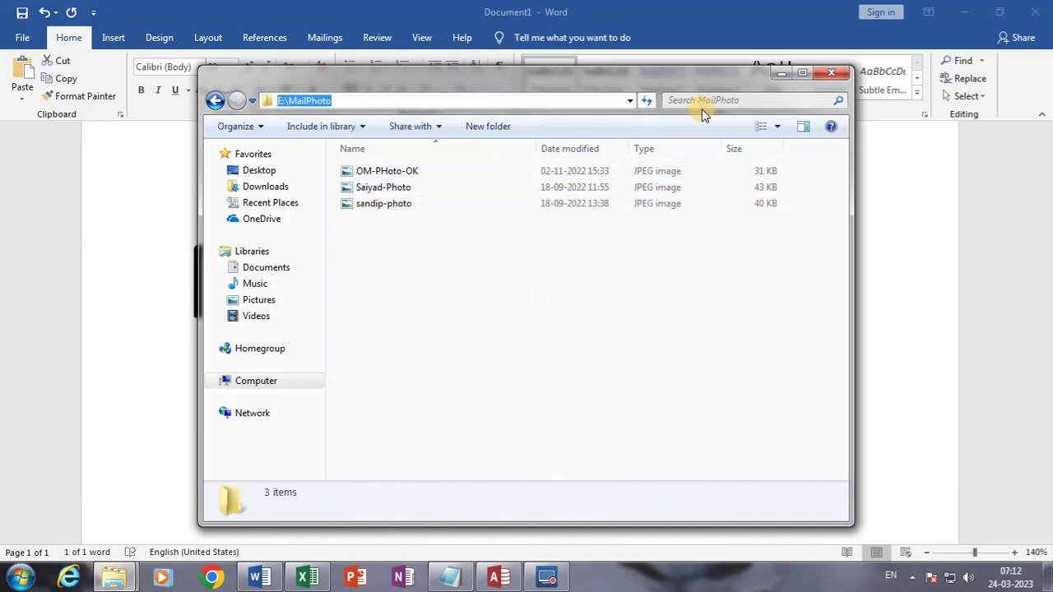
left_click(831, 73)
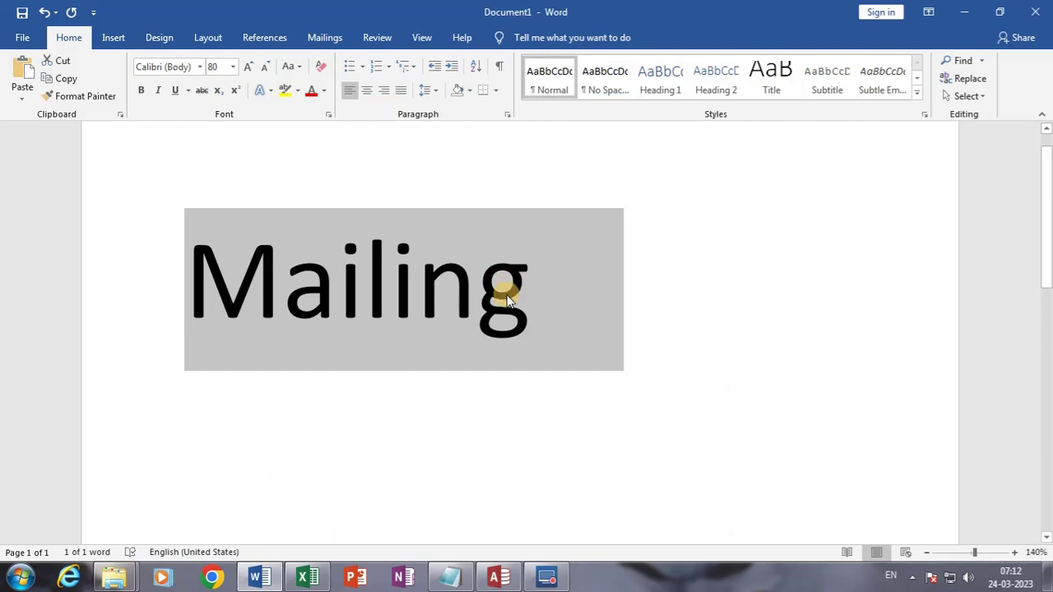
Step: Back in the marks workbook, start inserting a hyperlink for the empty Photo cell Q2
left_click(308, 578)
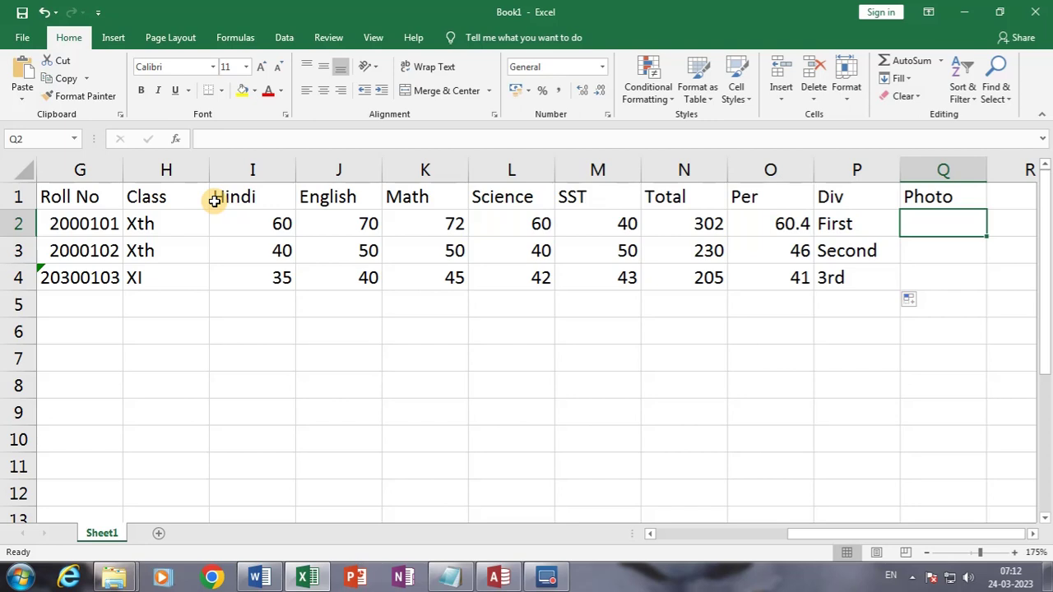
left_click(114, 38)
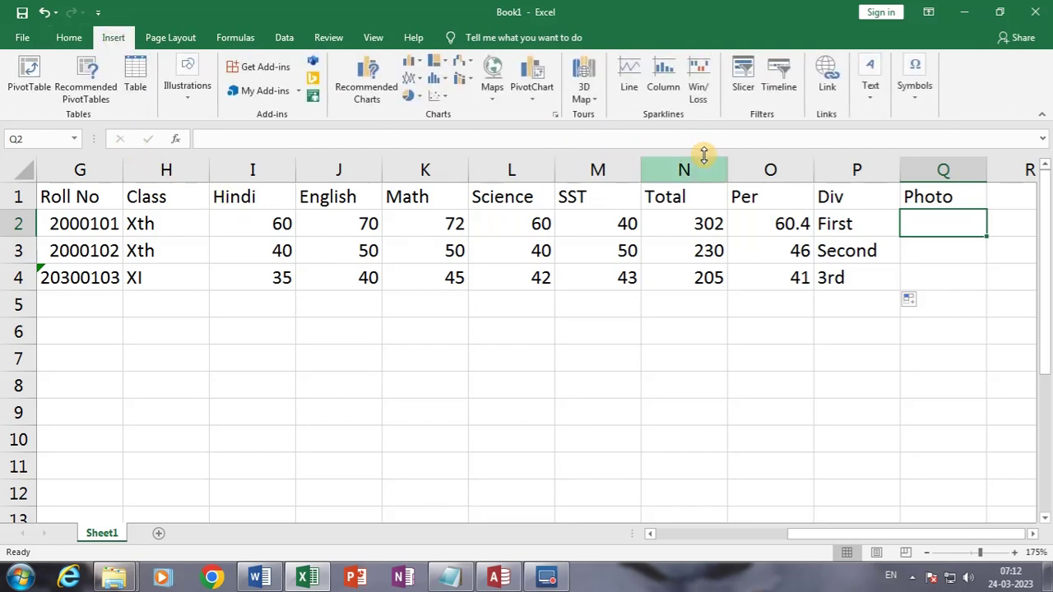
left_click(826, 92)
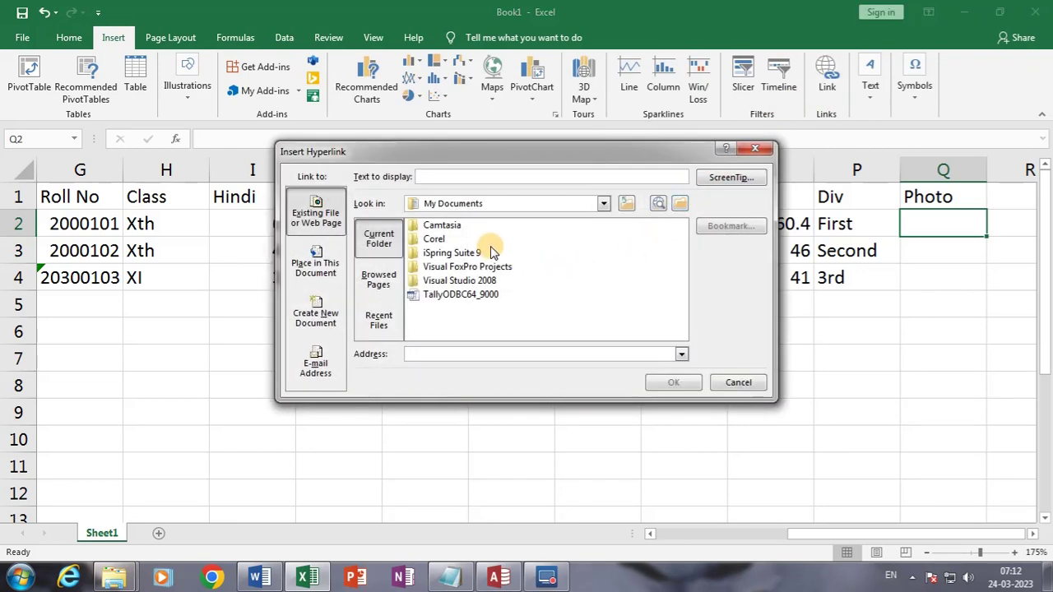
Step: Link cell Q2 to OM-PHoto-OK.jpg in E:\MailPhoto
left_click(501, 205)
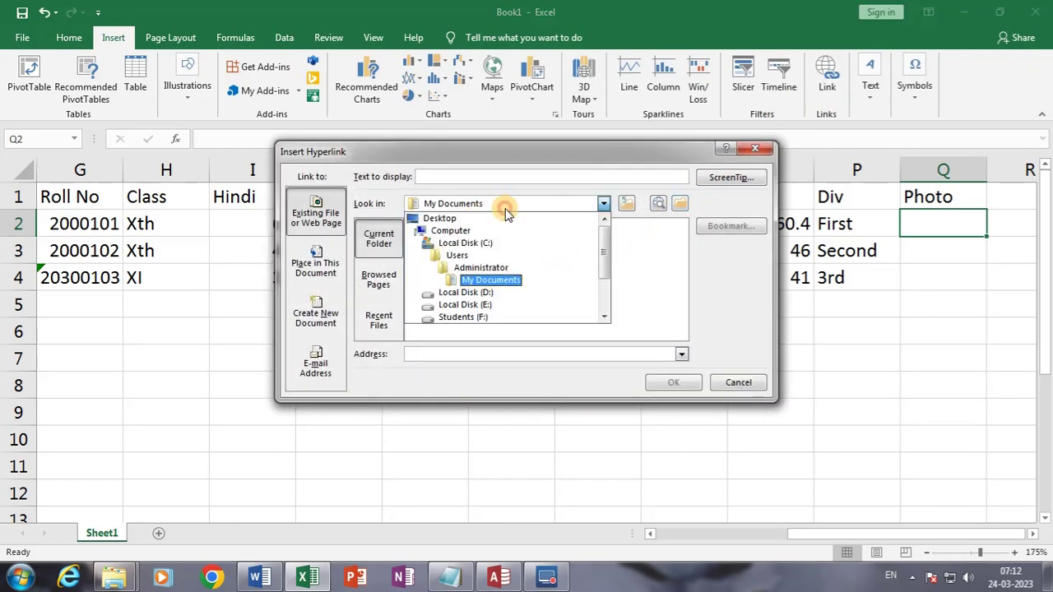
left_click(510, 309)
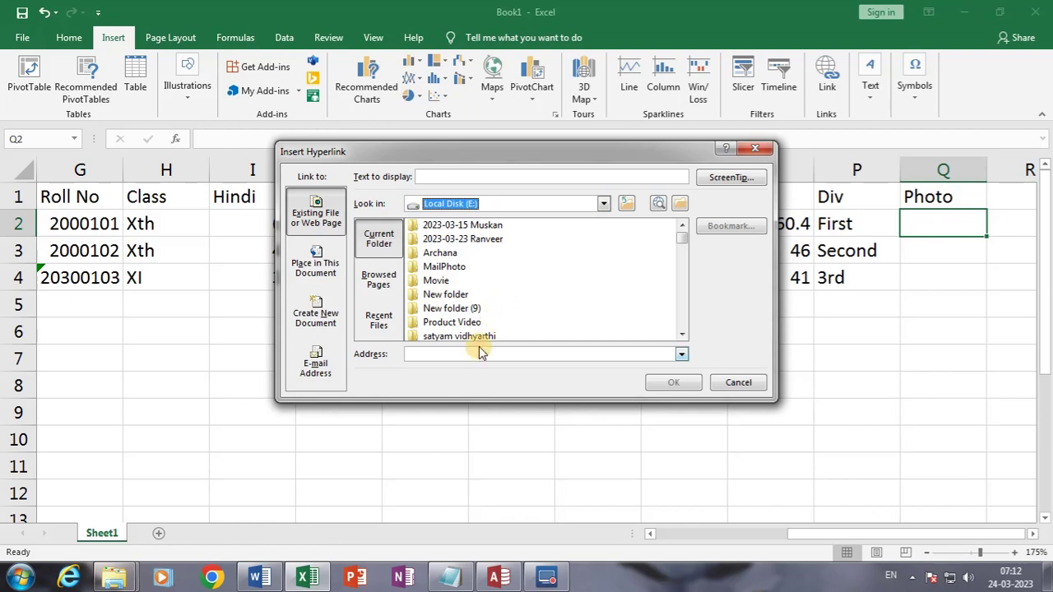
type("E:\\MailPhoto")
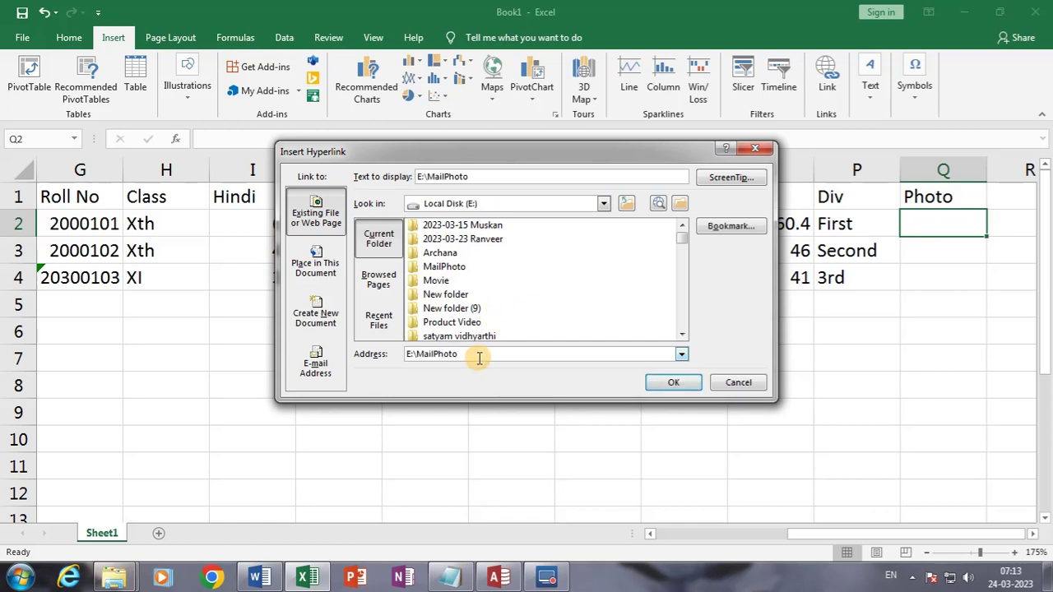
left_click_drag(477, 355, 377, 354)
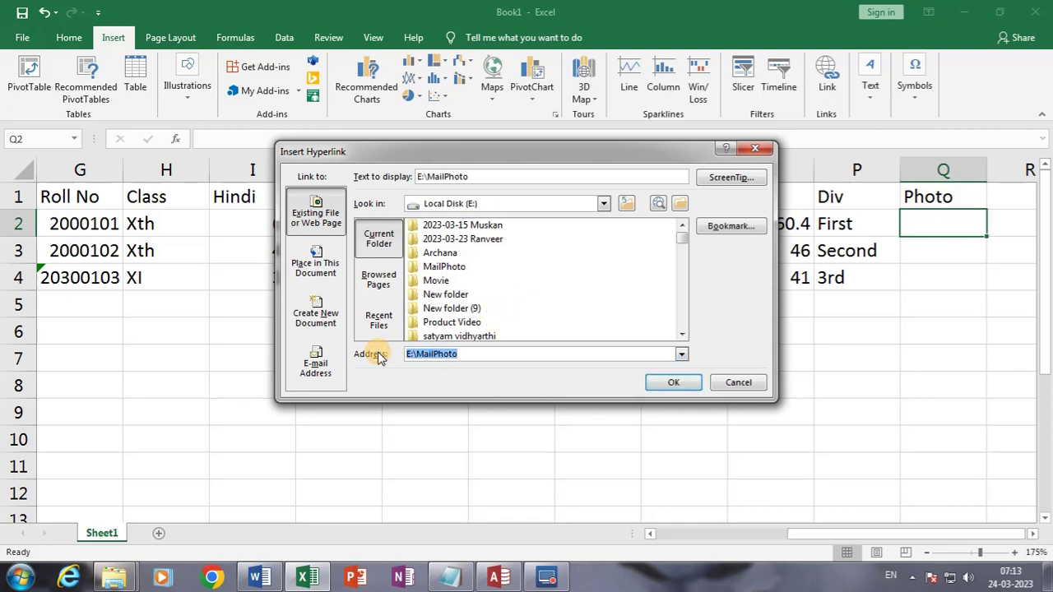
key("BackSpace")
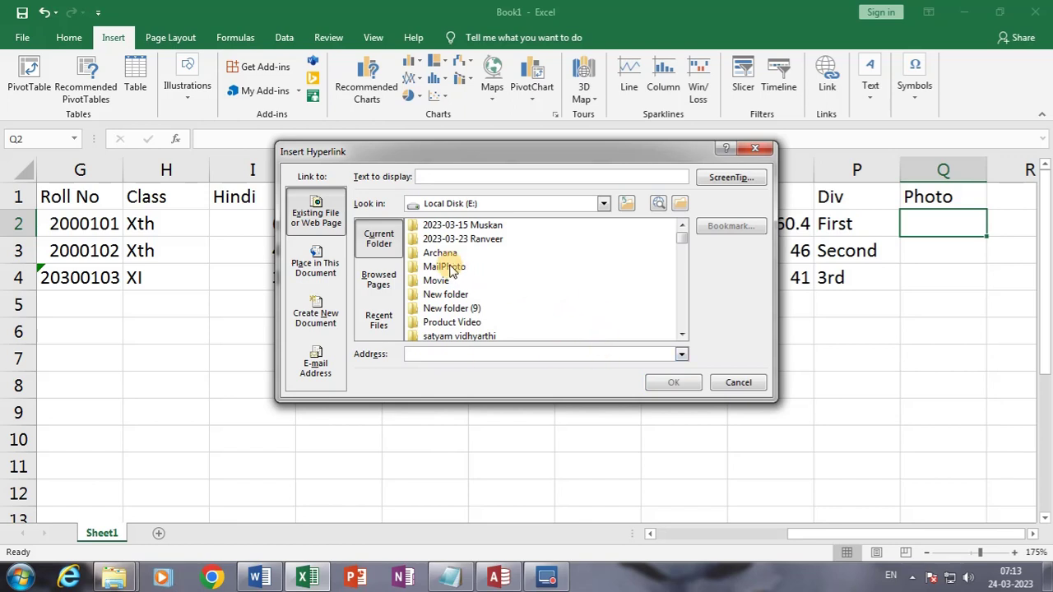
double_click(444, 267)
left_click(452, 227)
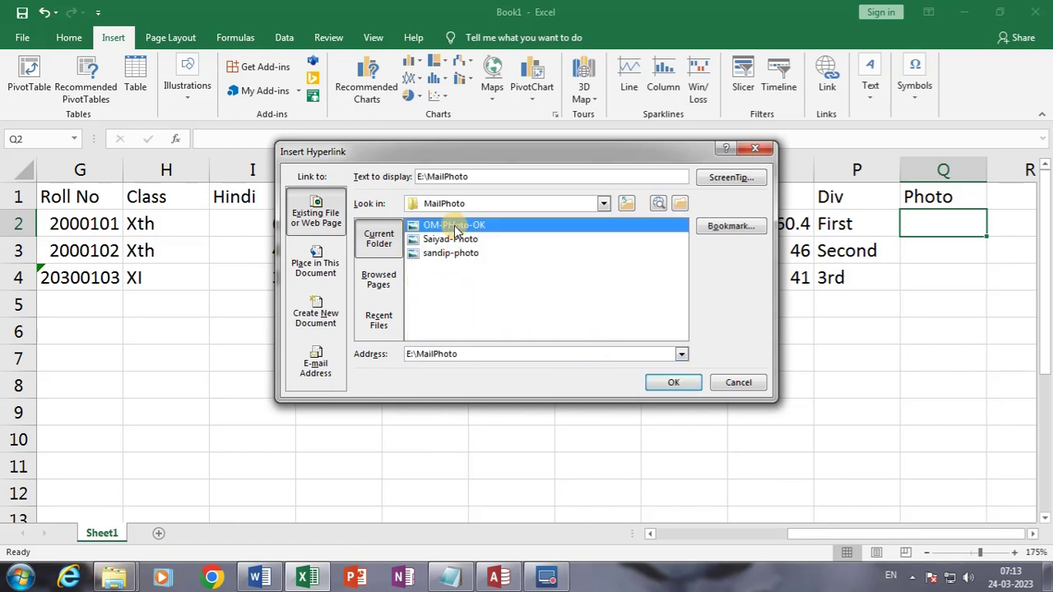
left_click(675, 385)
Step: Link cell Q3 to Saiyad-Photo.jpg in E:\MailPhoto
left_click(946, 253)
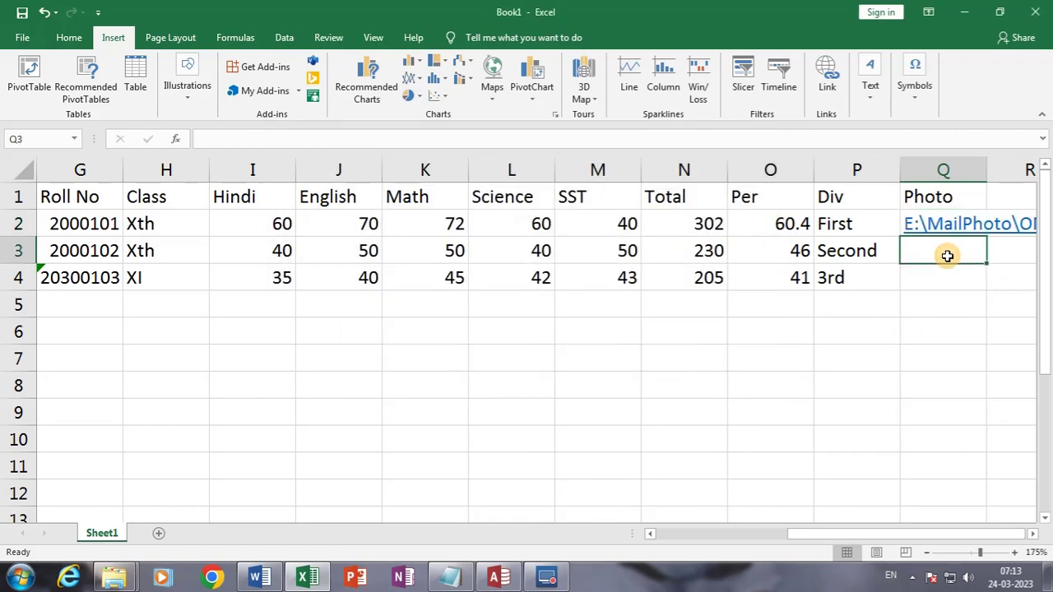
left_click(826, 86)
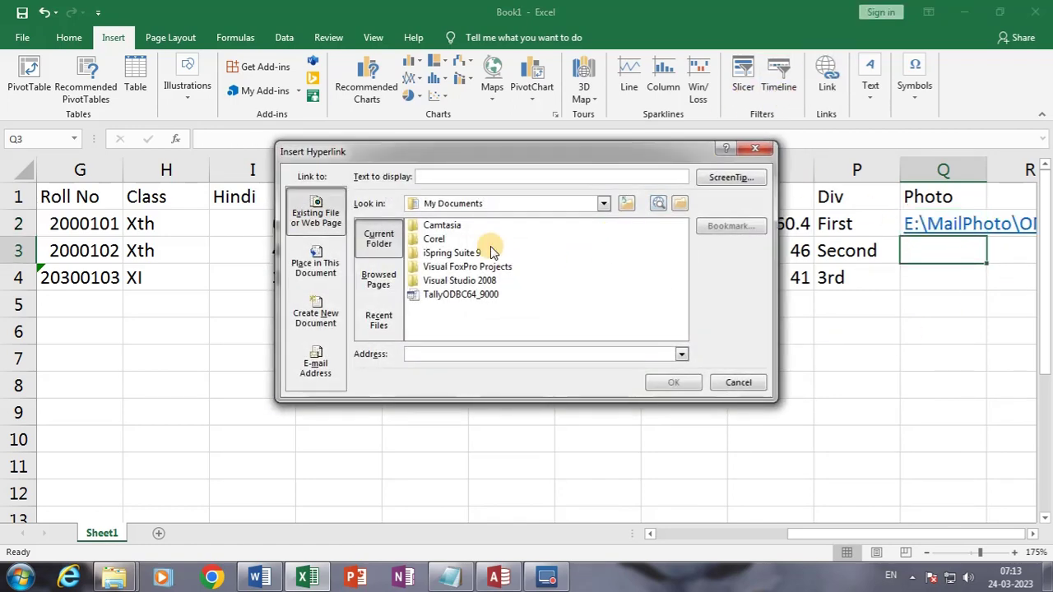
left_click(457, 204)
left_click(487, 305)
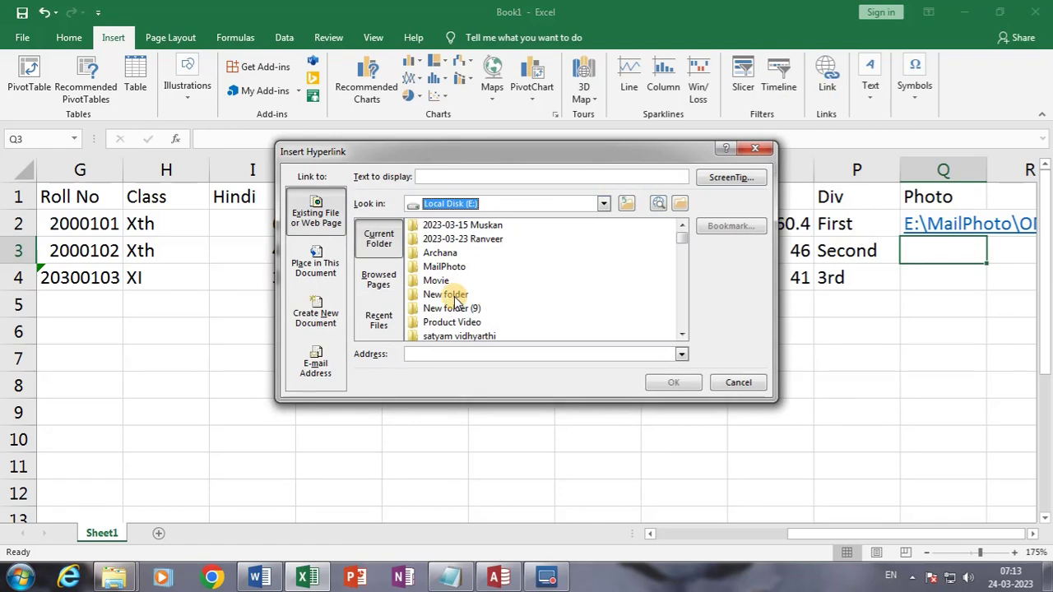
left_click(439, 271)
double_click(438, 269)
left_click(448, 238)
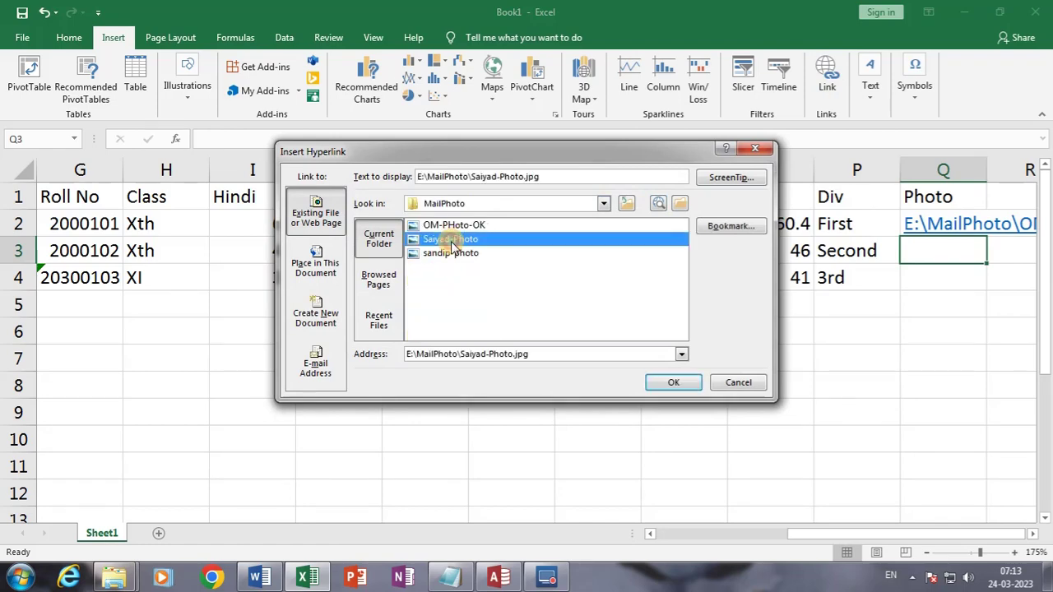
left_click(673, 382)
Step: Link cell Q4 to sandip-photo.jpg, then select the three photo links in column Q
left_click(923, 277)
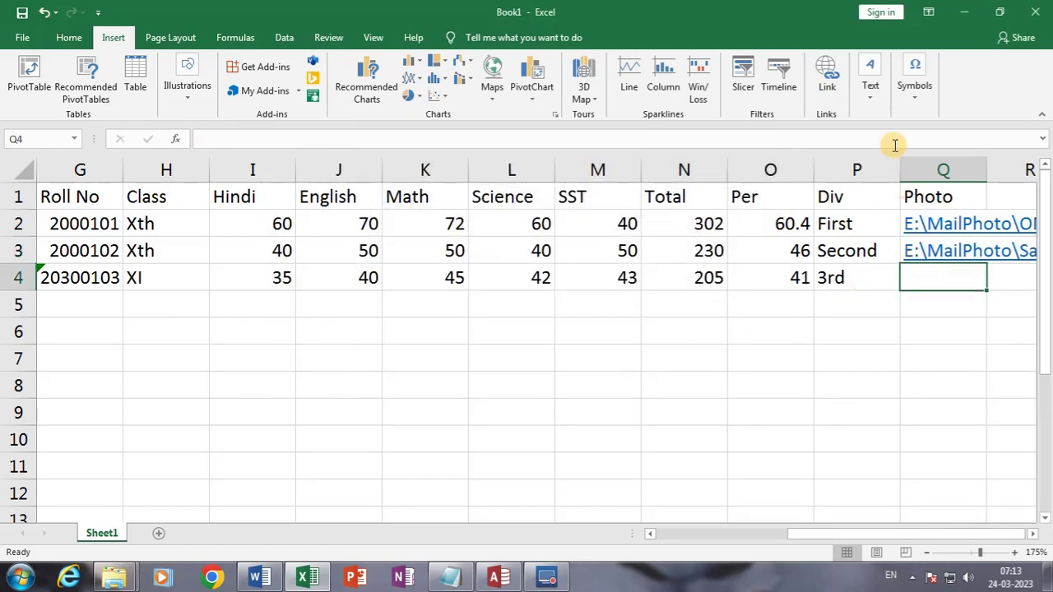
left_click(839, 96)
left_click(477, 203)
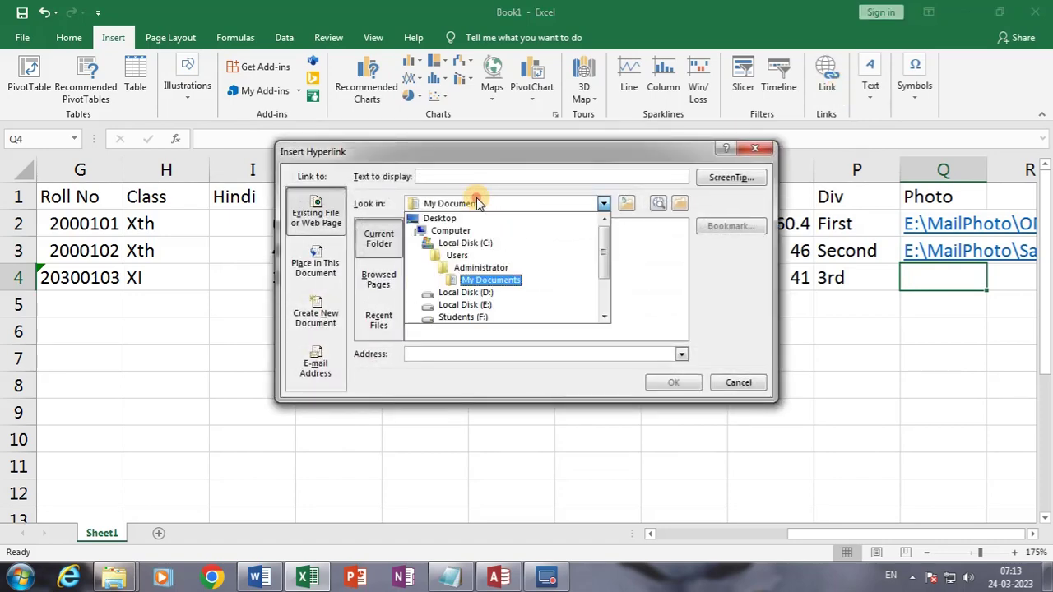
left_click(492, 304)
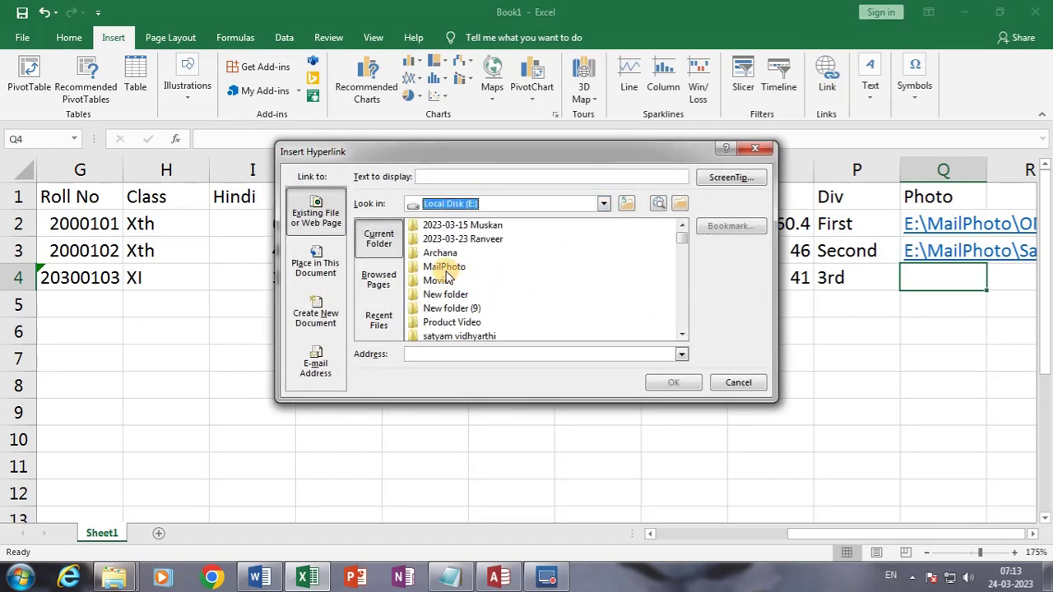
double_click(444, 267)
left_click(433, 254)
left_click(673, 382)
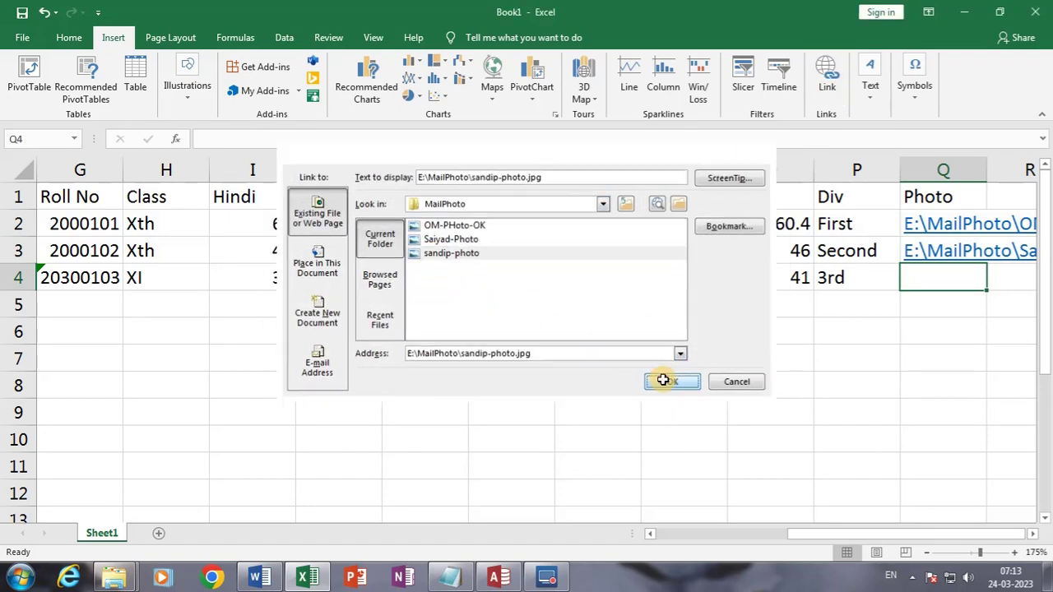
left_click_drag(813, 536, 821, 539)
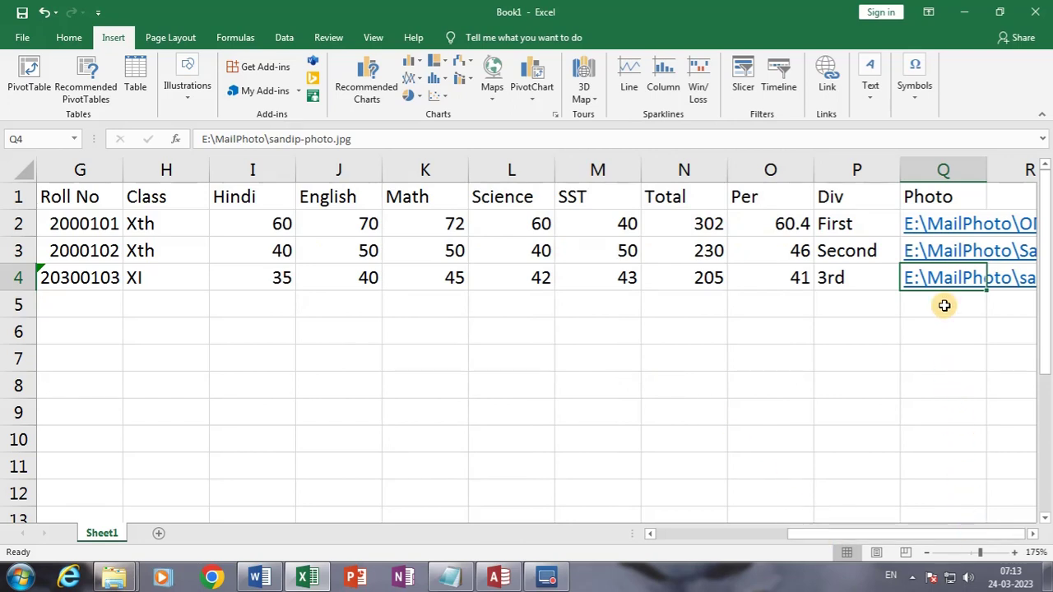
left_click_drag(943, 305, 928, 225)
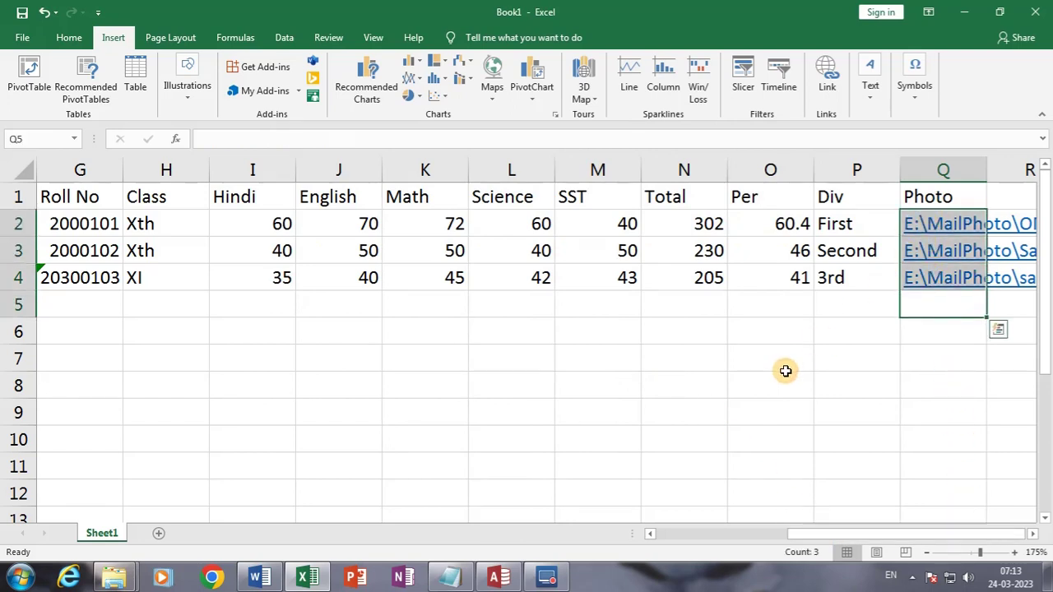
Step: Use Find and Replace to double every backslash in the photo link paths
key("ctrl+h")
type("\\\\")
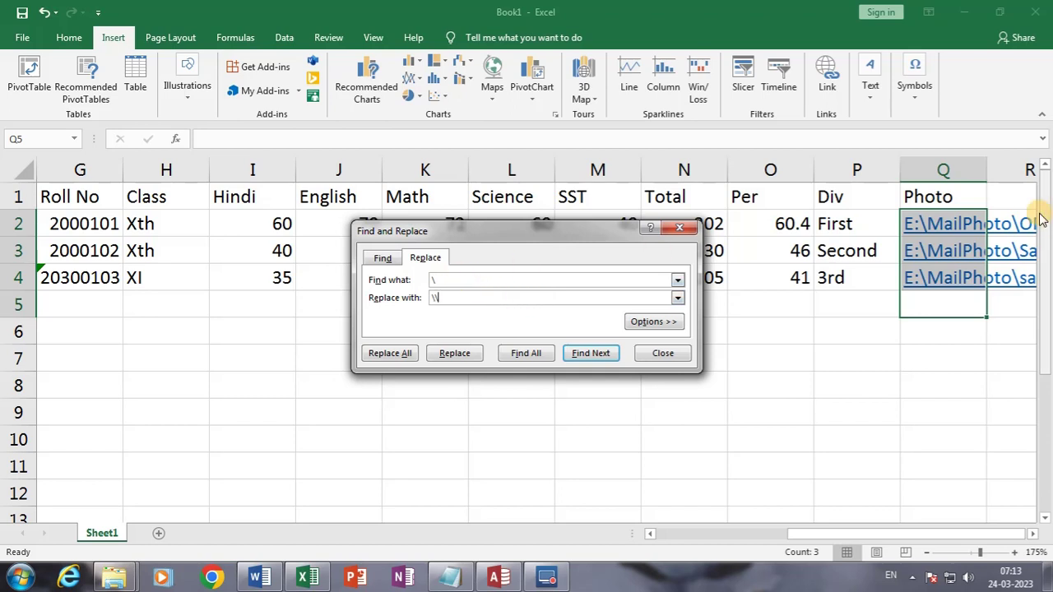
left_click(386, 354)
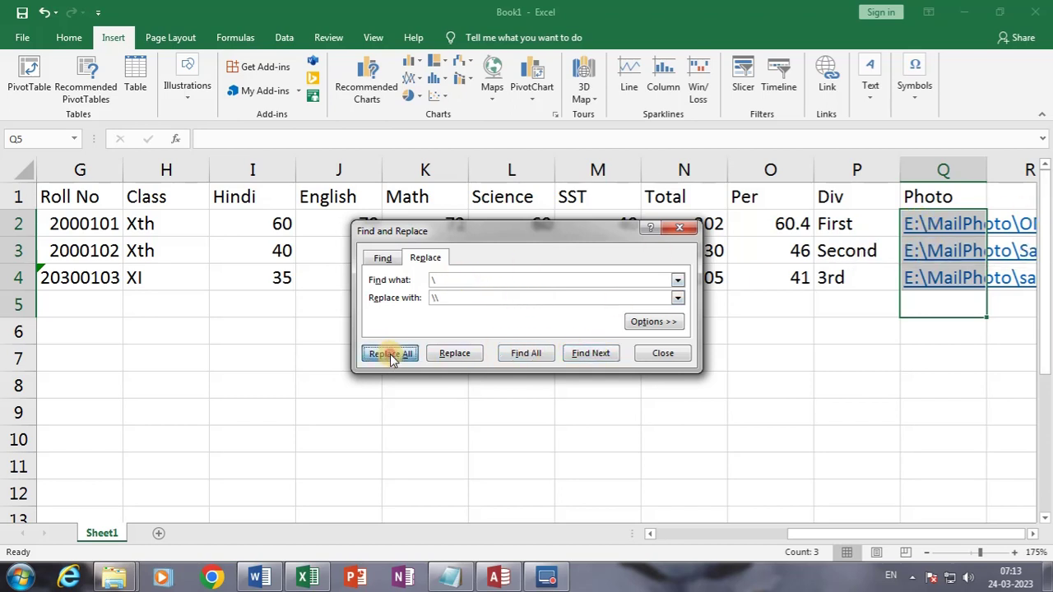
left_click(533, 331)
left_click(662, 352)
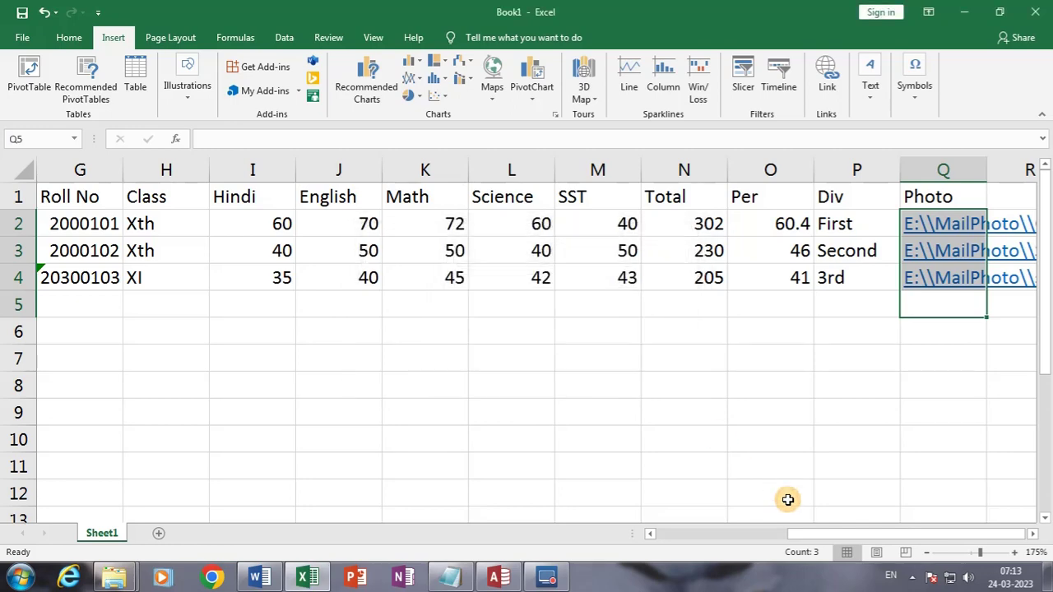
Step: Zoom out, widen column Q to fit the full paths, and select cell C6
left_click(927, 552)
double_click(960, 160)
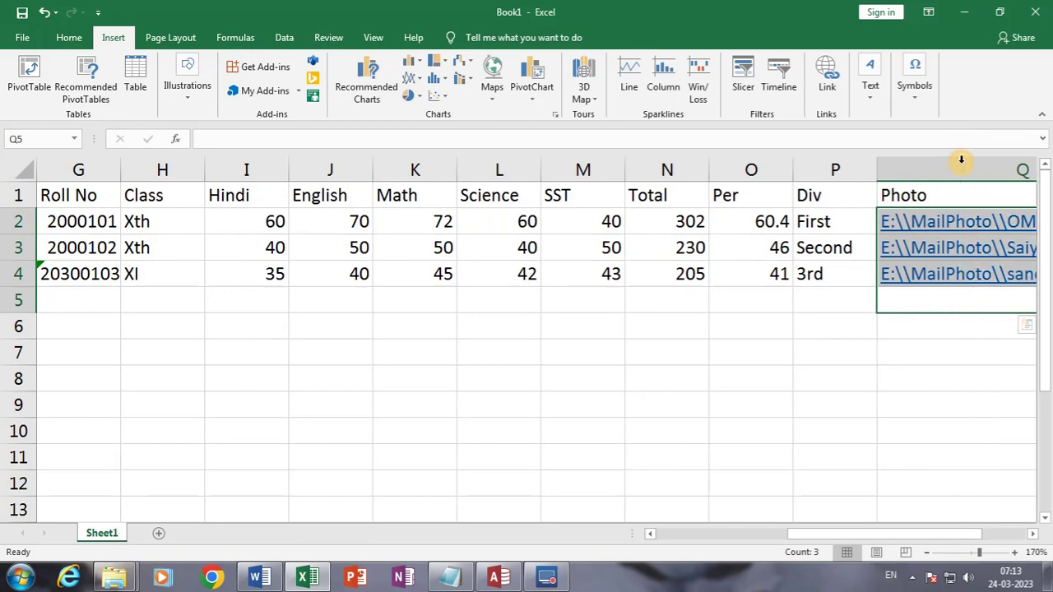
left_click(927, 552)
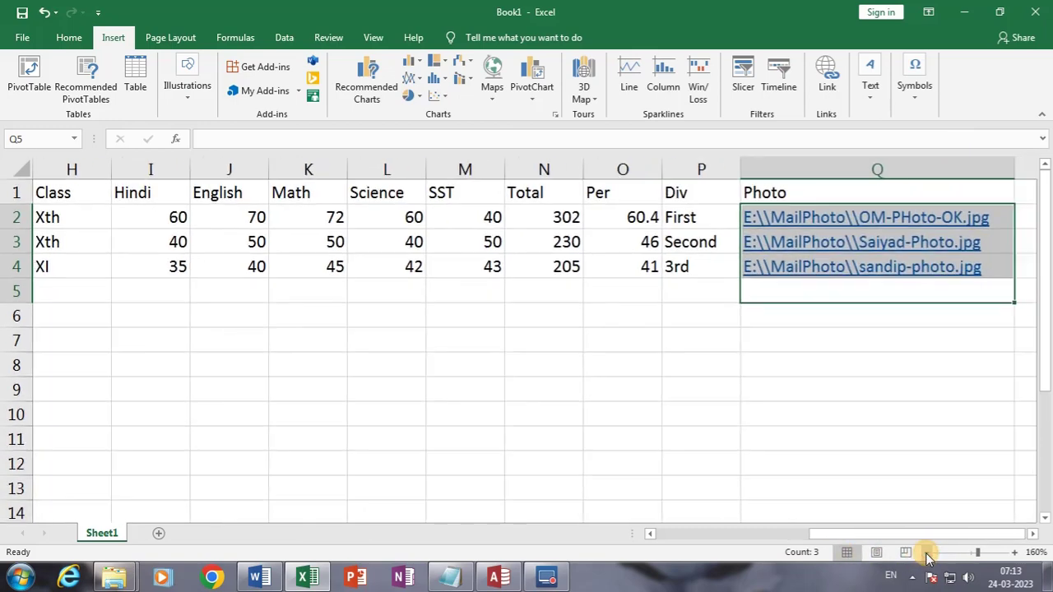
left_click(586, 364)
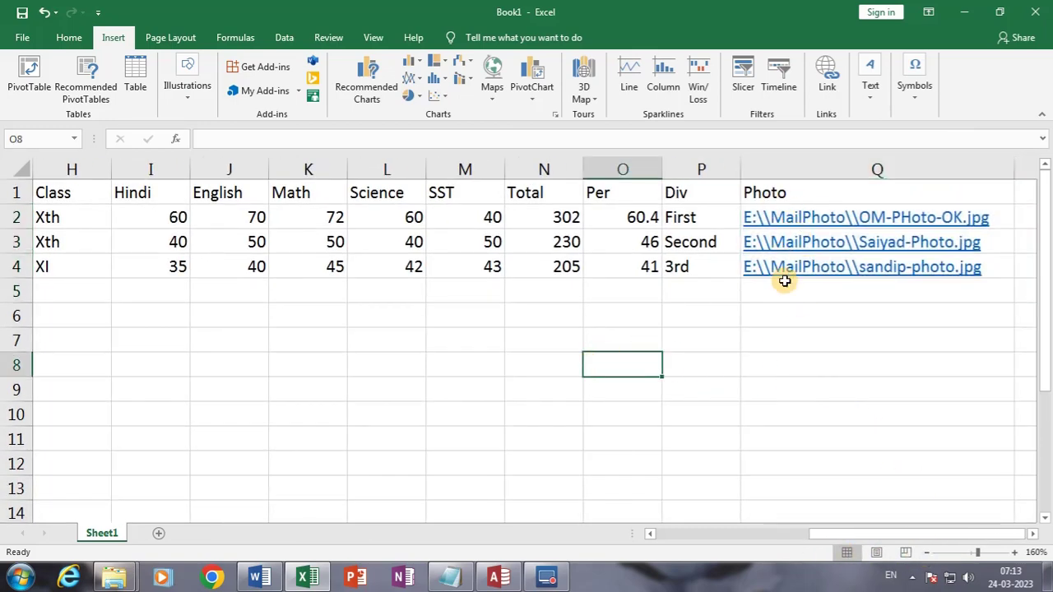
left_click_drag(865, 534, 609, 531)
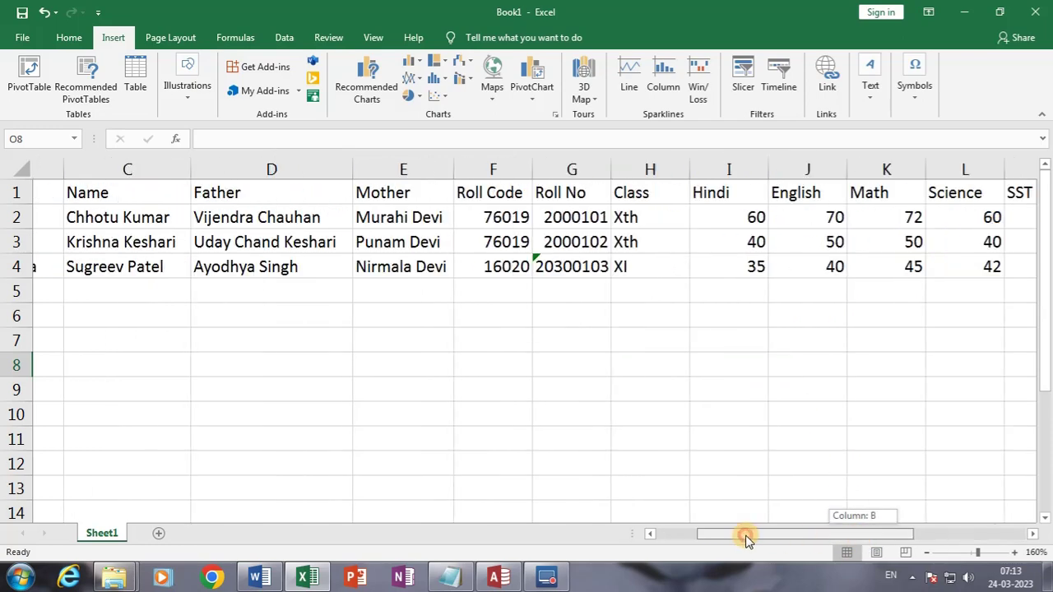
left_click(370, 325)
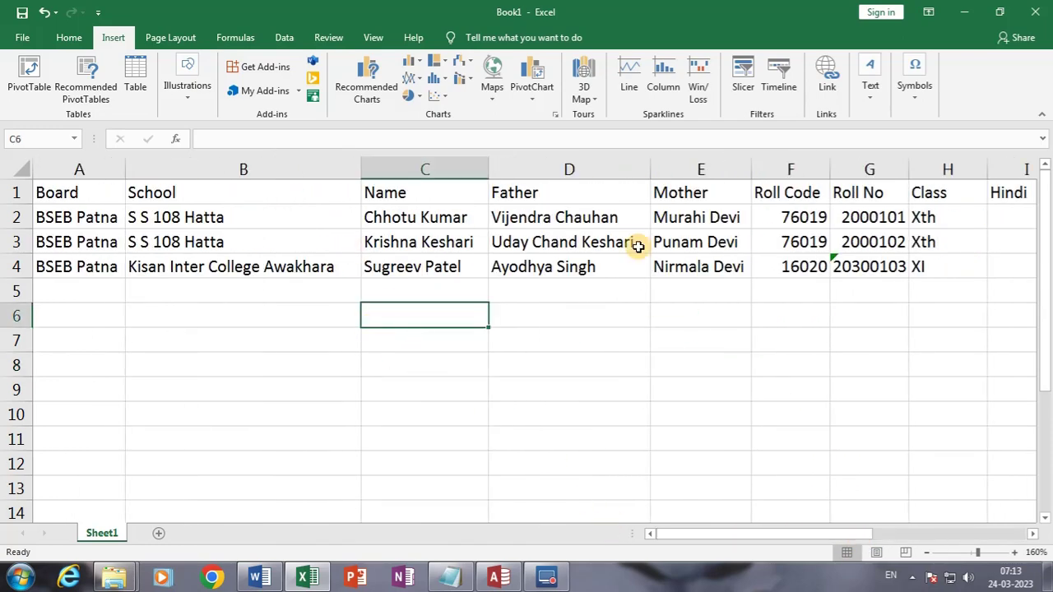
Step: Start Save As and browse to the MailPhoto folder on Local Disk (E:)
left_click(22, 37)
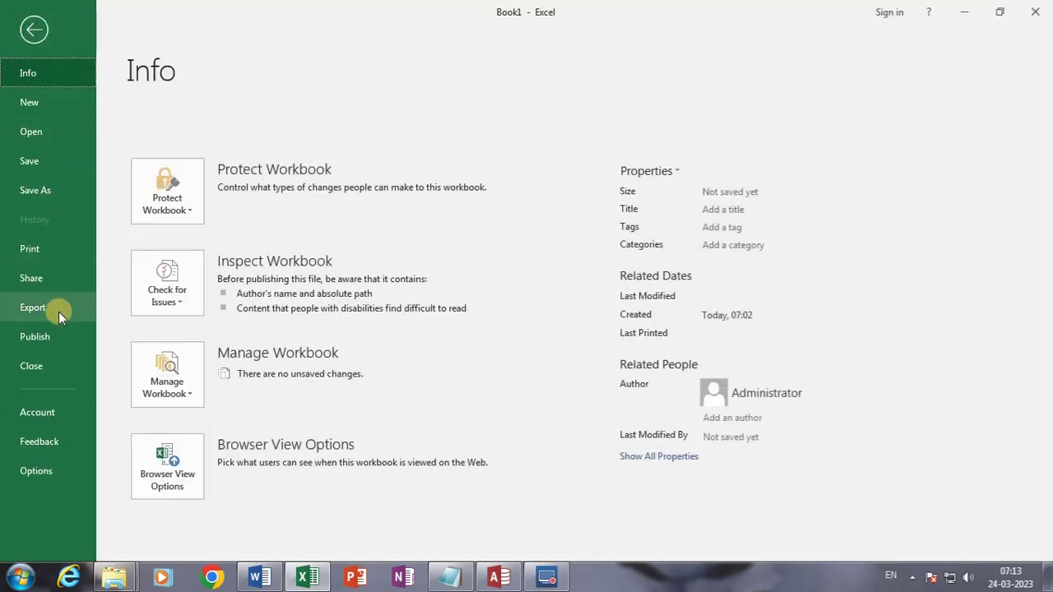
left_click(50, 187)
left_click(205, 169)
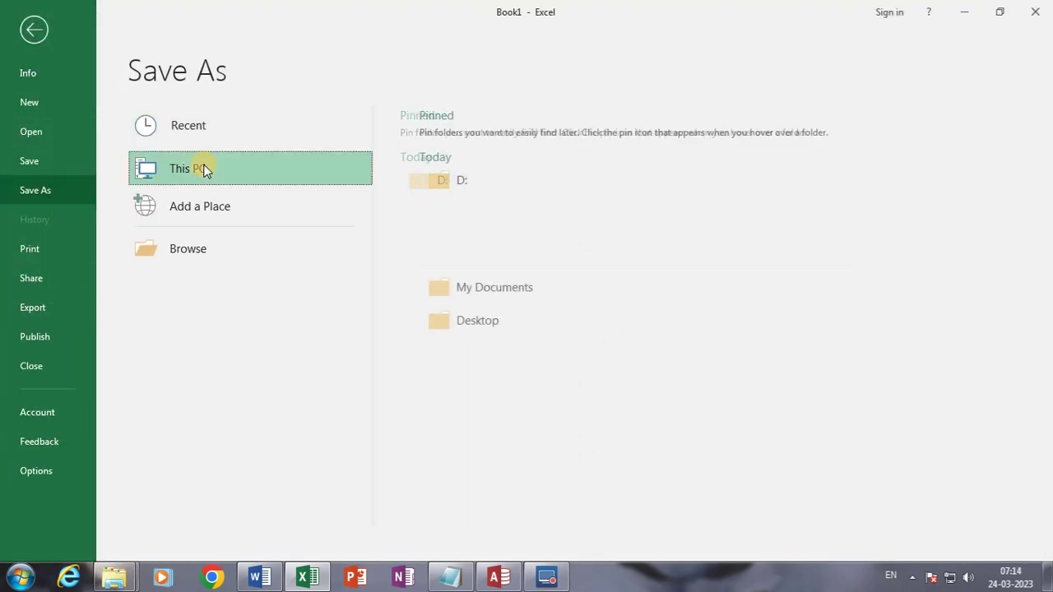
left_click(205, 169)
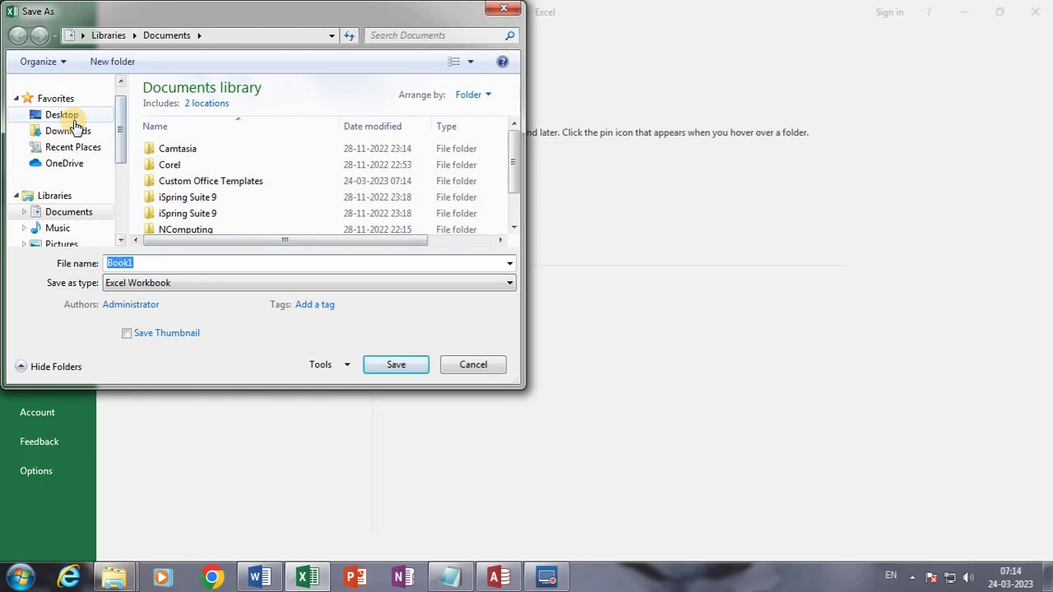
left_click(73, 117)
double_click(274, 220)
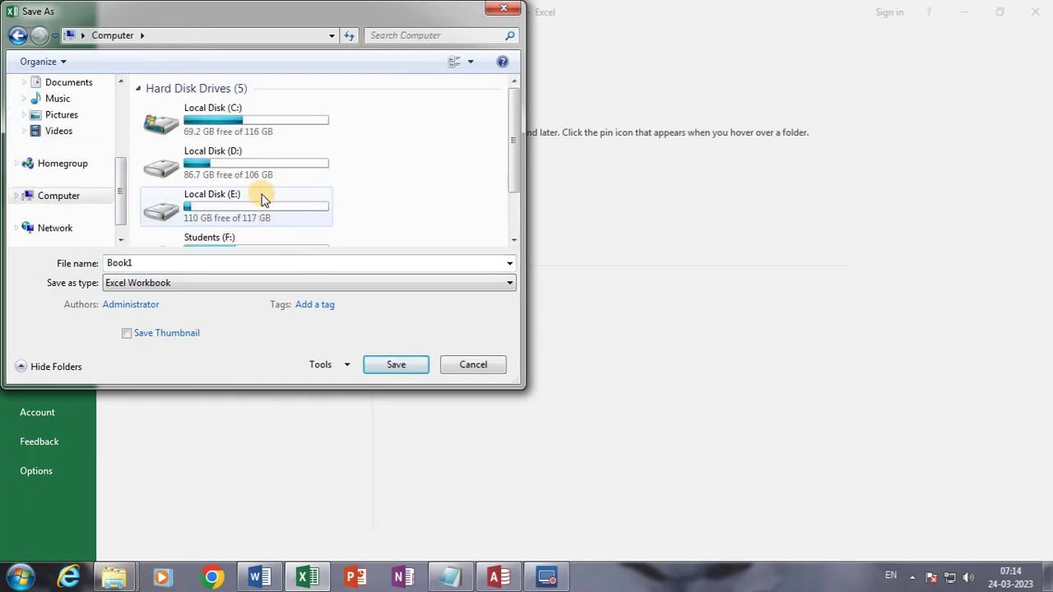
double_click(263, 200)
left_click(215, 158)
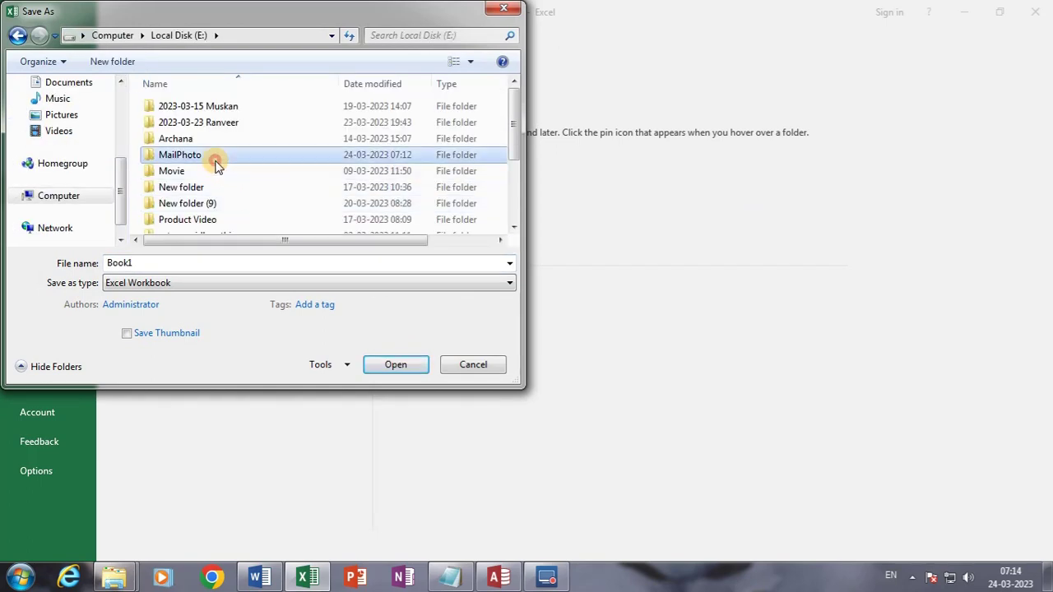
double_click(215, 165)
Step: Name the workbook MailMergeData and save it
left_click(224, 262)
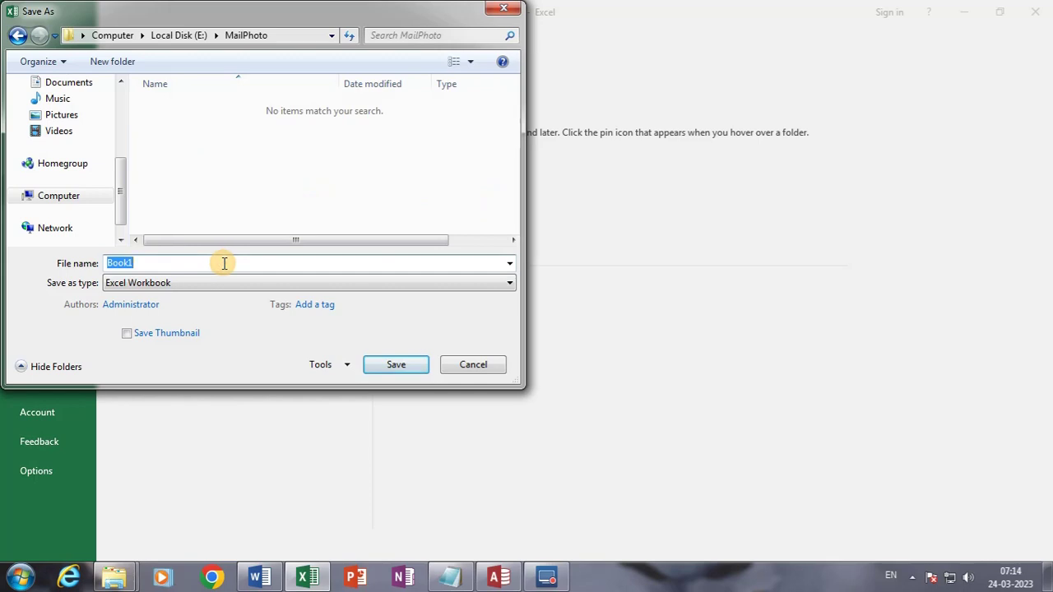
type("MailM")
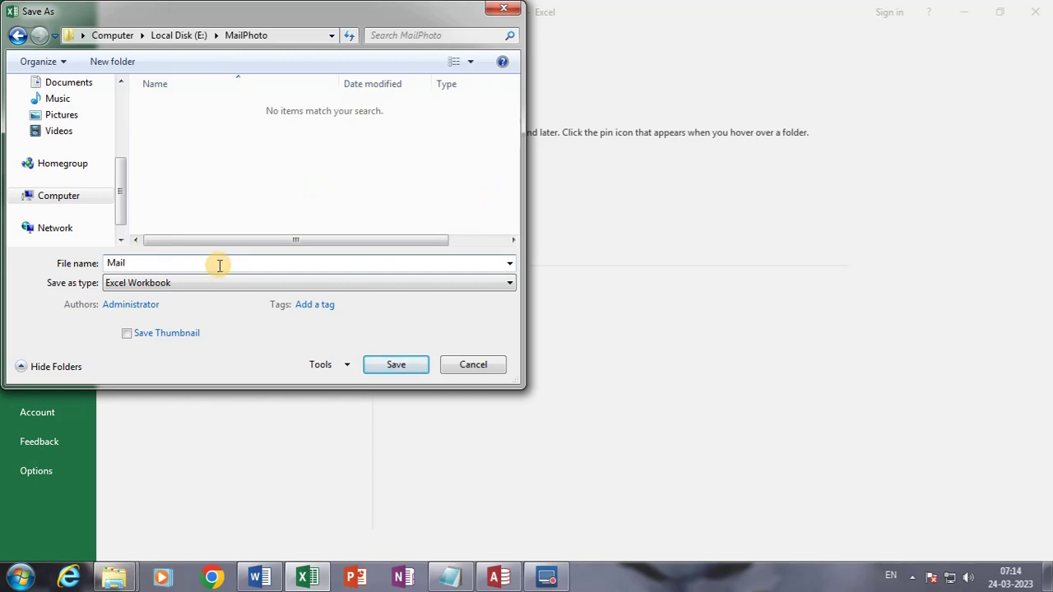
type("erga")
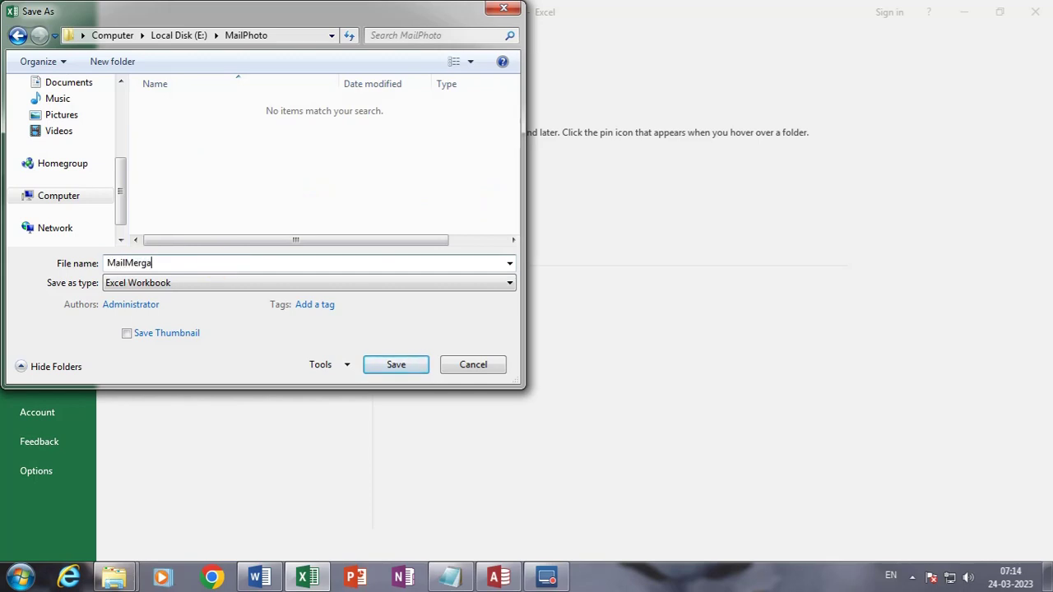
key("BackSpace")
type("eData")
left_click(403, 369)
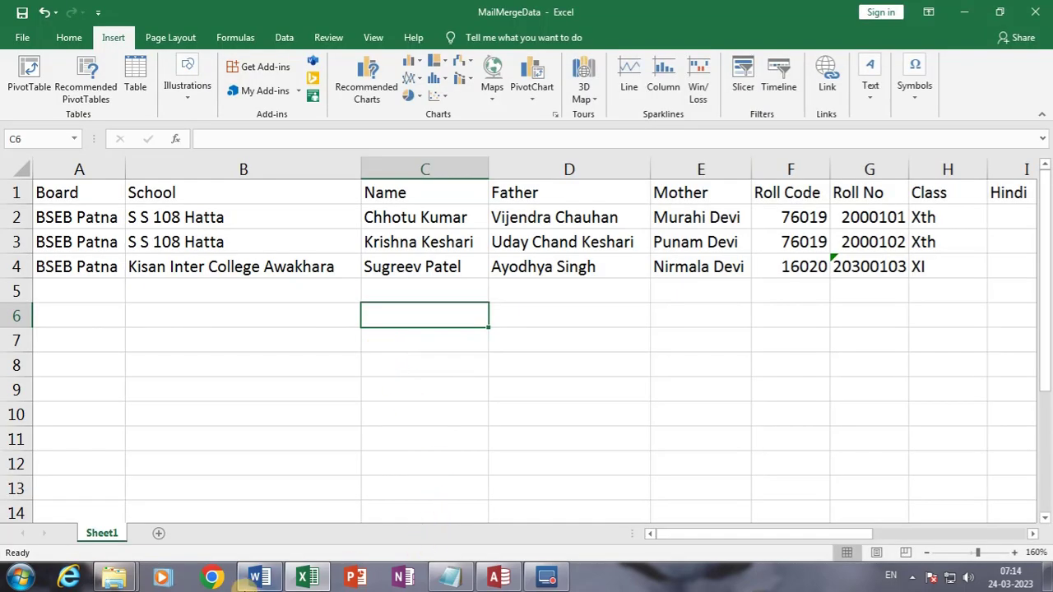
Step: Create a new blank Word document and frame its page with a dark blue art border
left_click(260, 579)
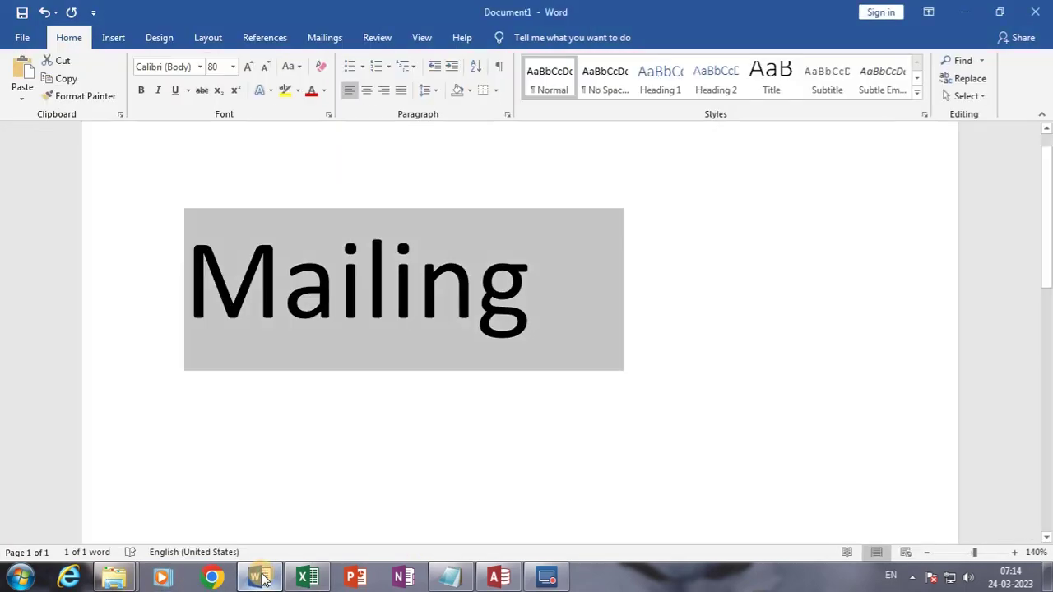
key("ctrl+n")
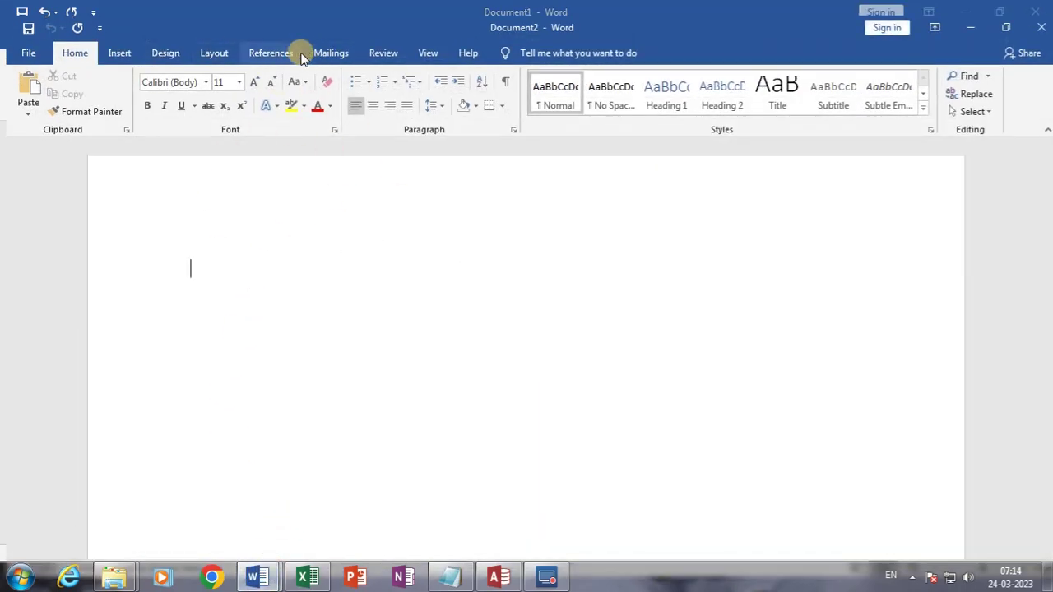
left_click(161, 53)
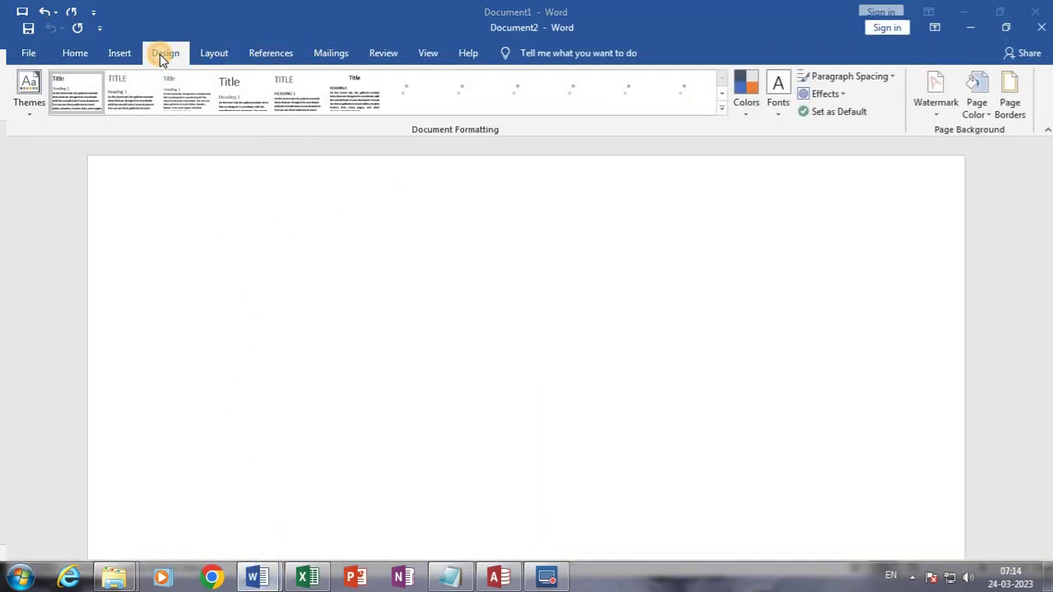
left_click(1010, 97)
left_click(527, 396)
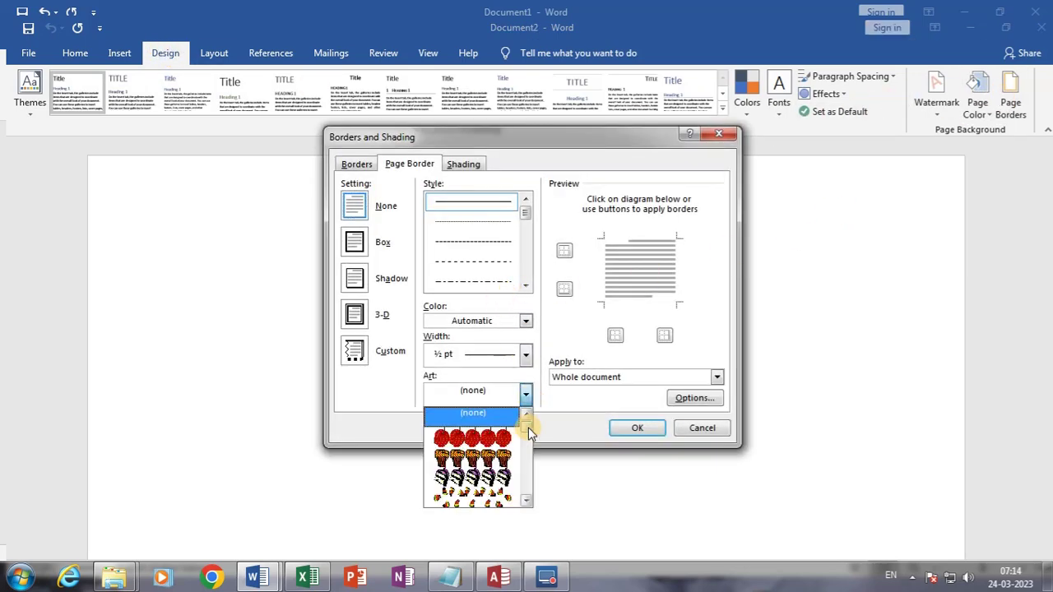
left_click(528, 504)
left_click_drag(530, 506, 530, 505)
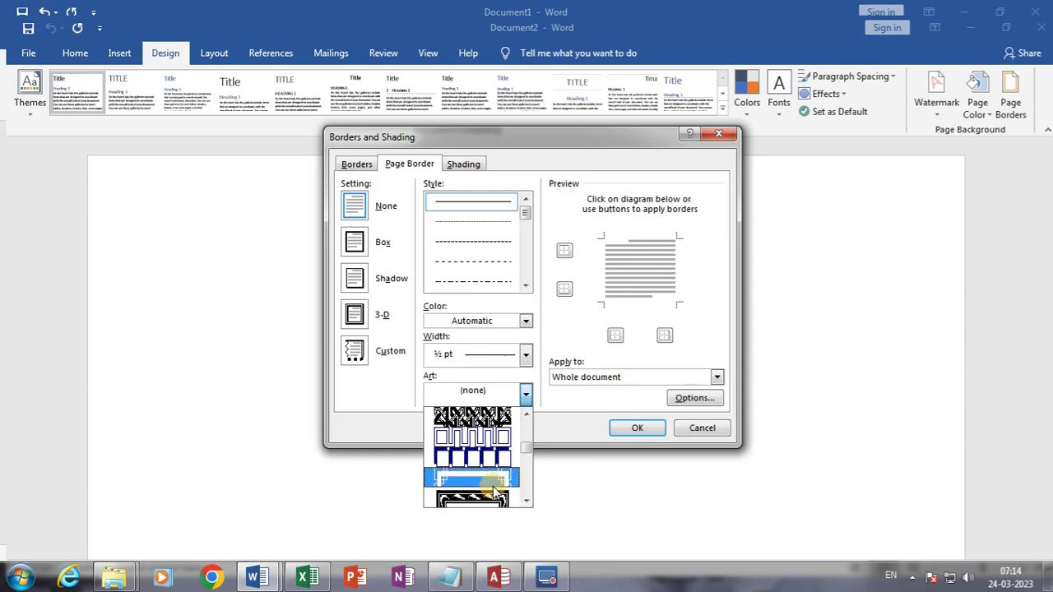
left_click(496, 479)
left_click(649, 428)
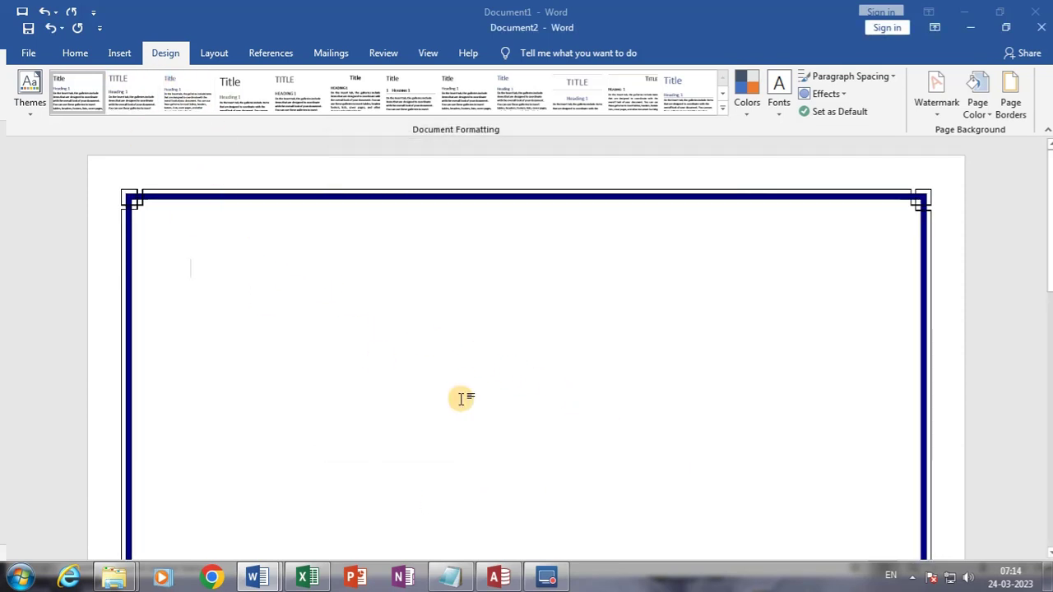
Step: Type Board and School above an underscore rule, then Student Name :, Roll Code :, Roll No : labels
type("B")
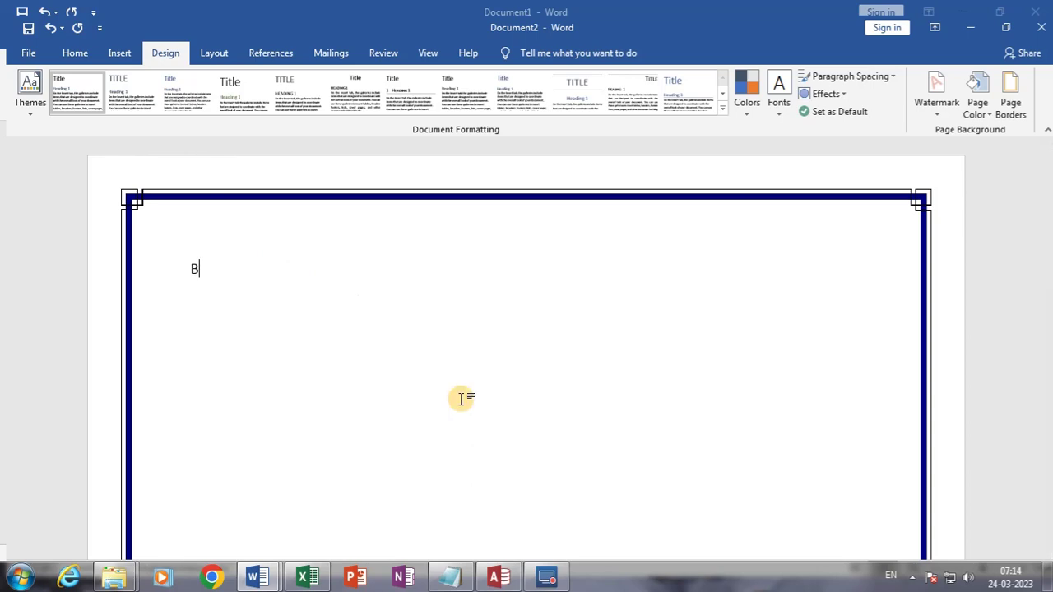
type("o")
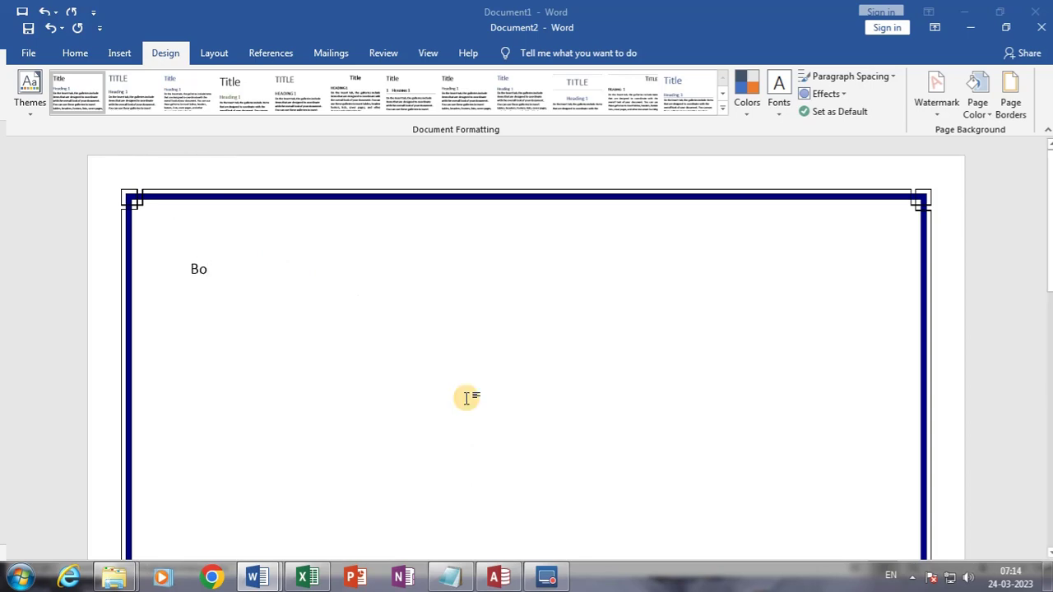
type("ard ")
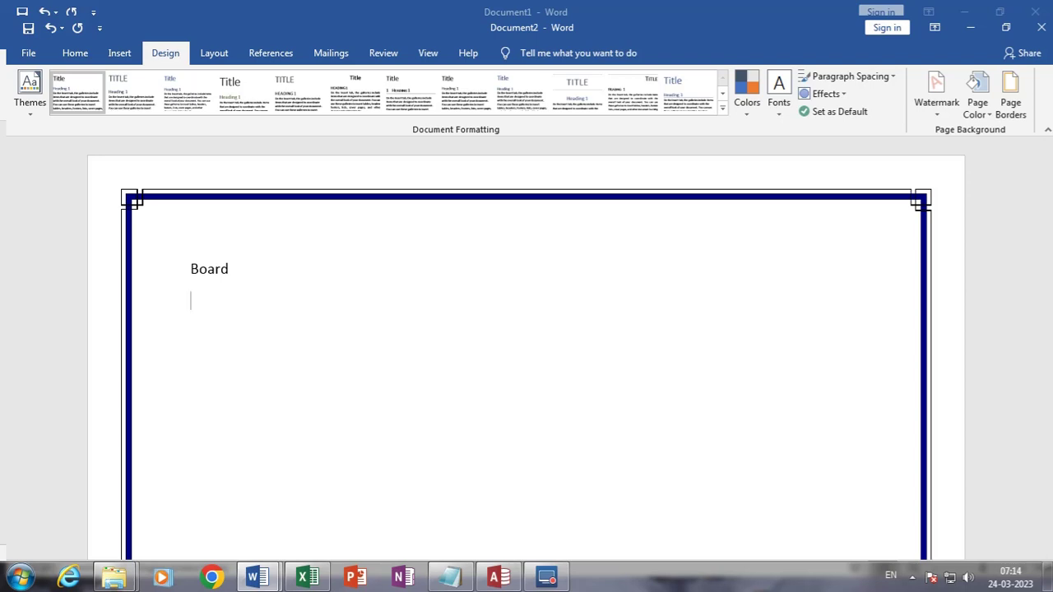
type("School")
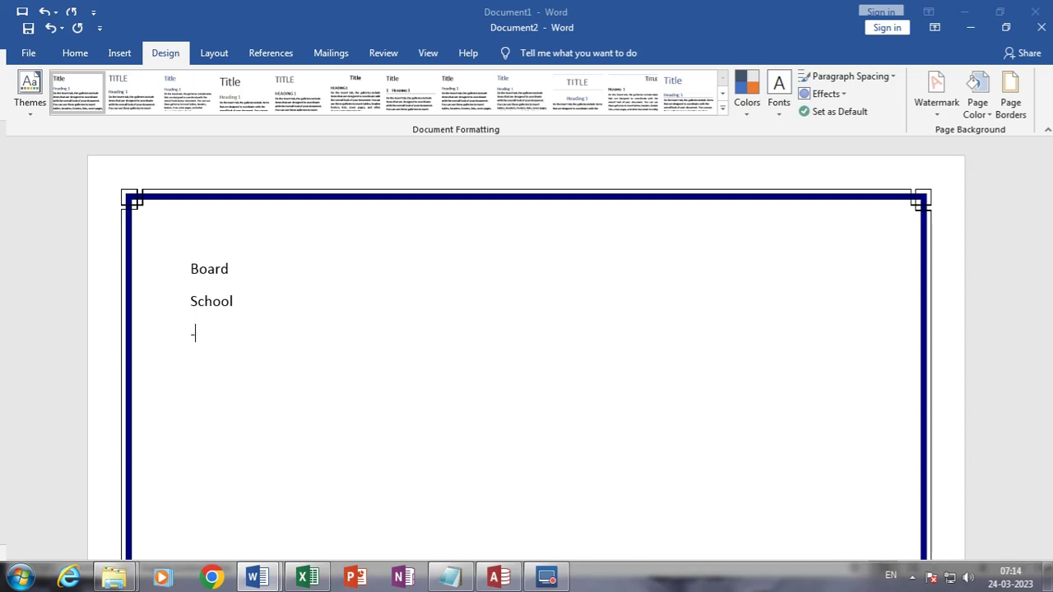
type("________")
key("Return")
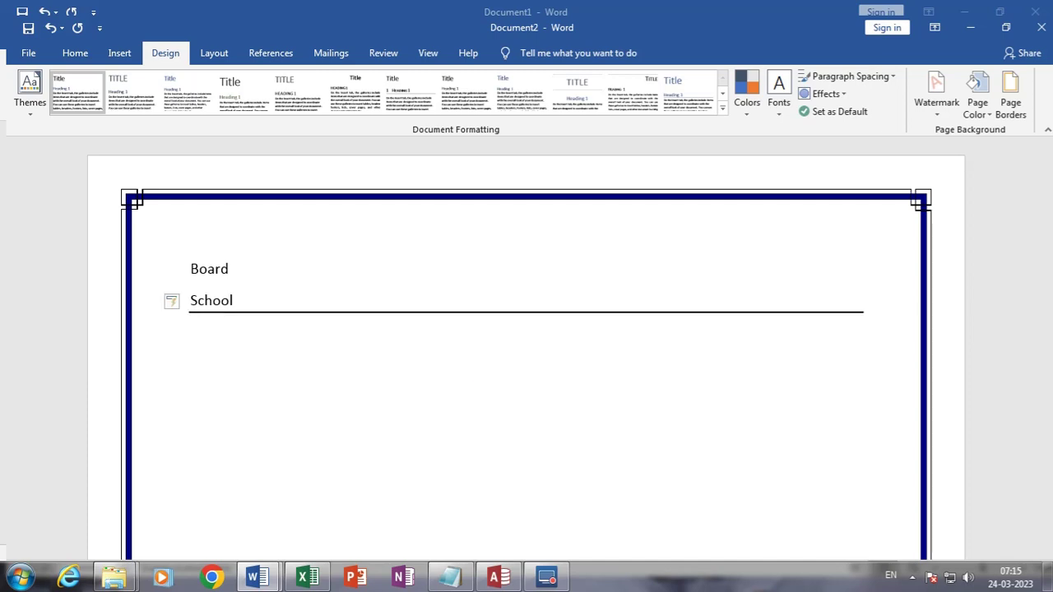
type("Studen")
type("t Name :")
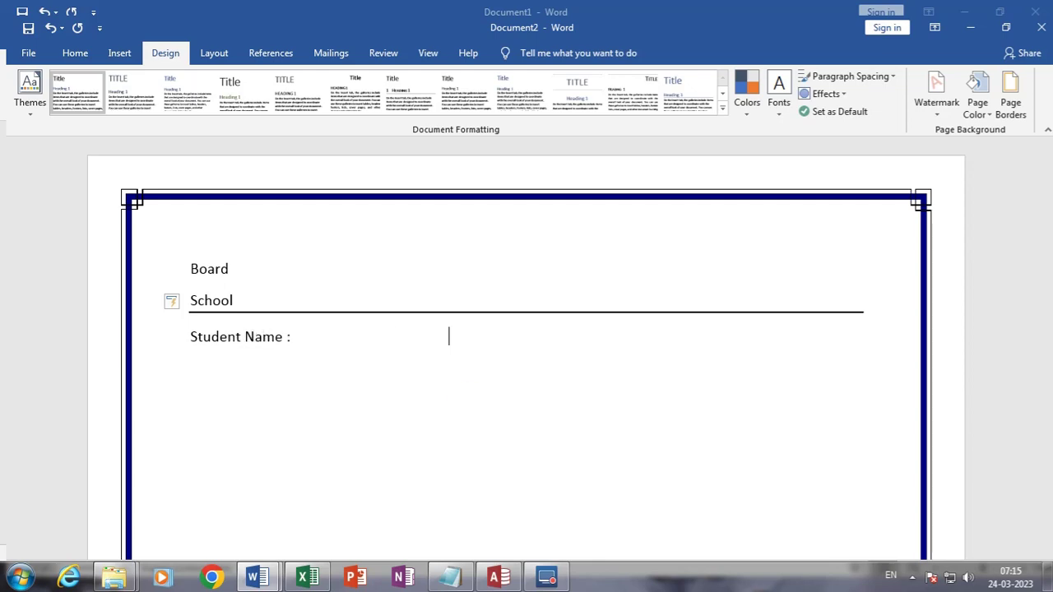
key("Tab")
key("Tab")
key("Tab")
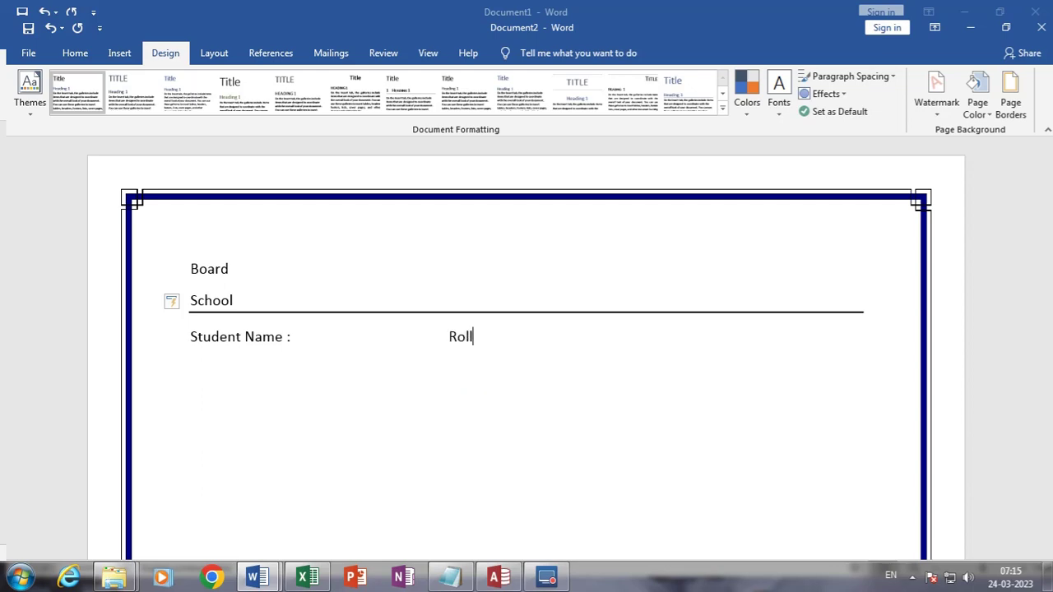
type("C")
type("ode : Roll No")
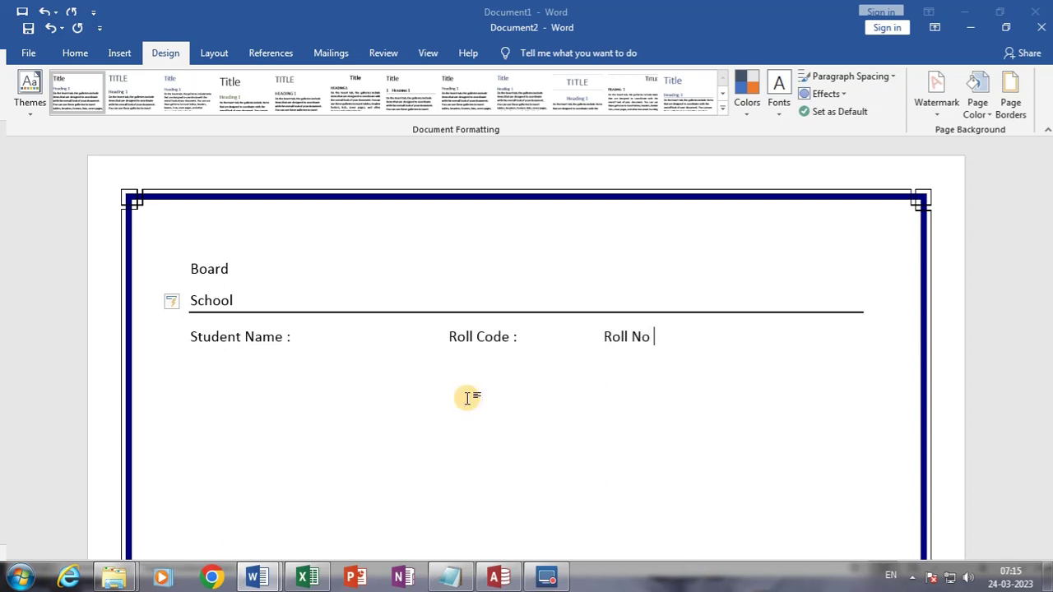
type(" :")
key("Return")
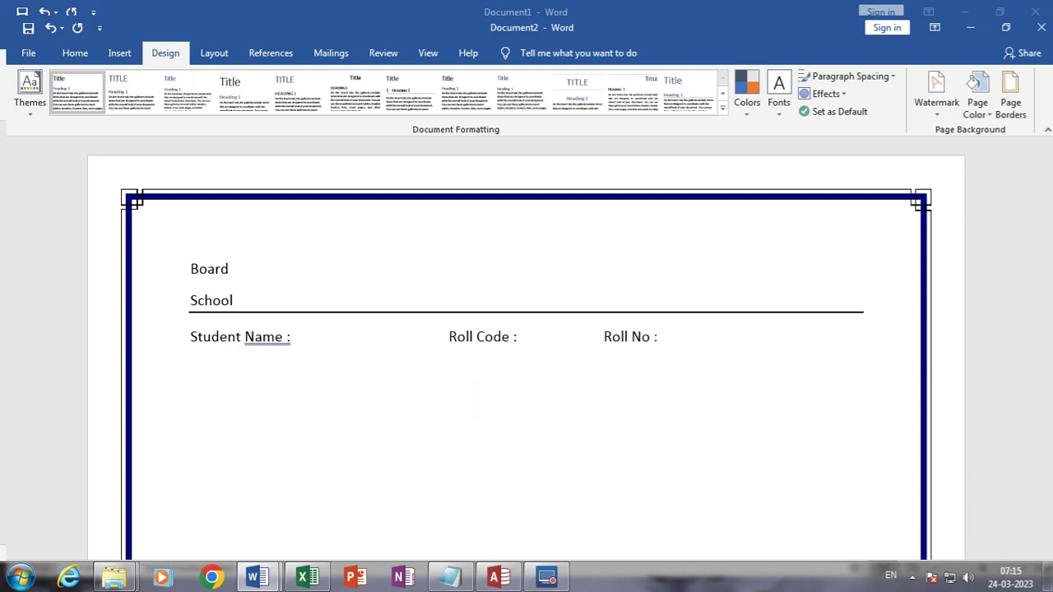
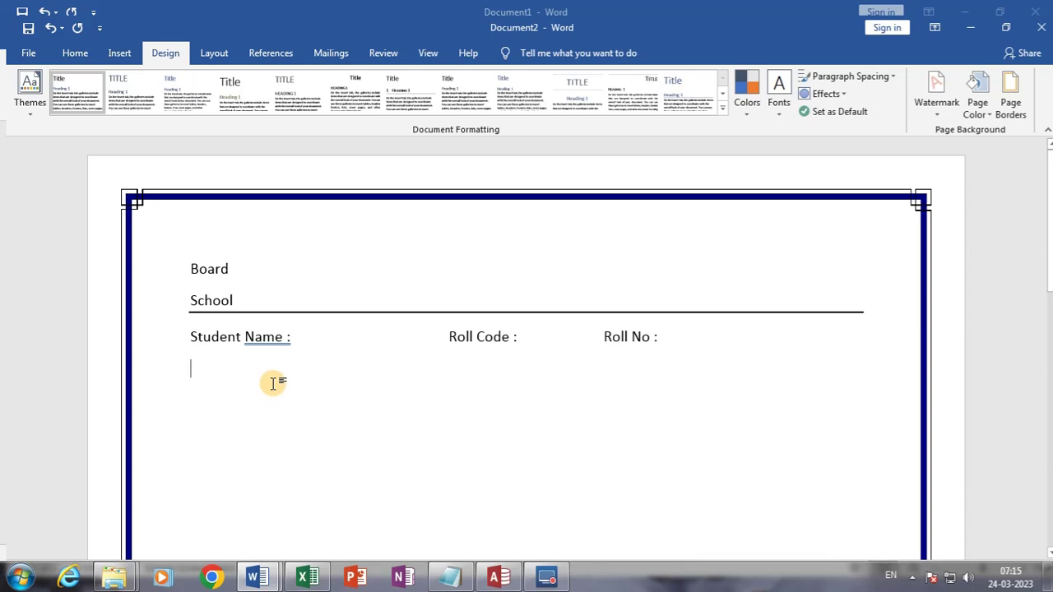
Step: Add Father's Name : and Mother's Name : labels, and a Class : label after Roll No :
type("Father")
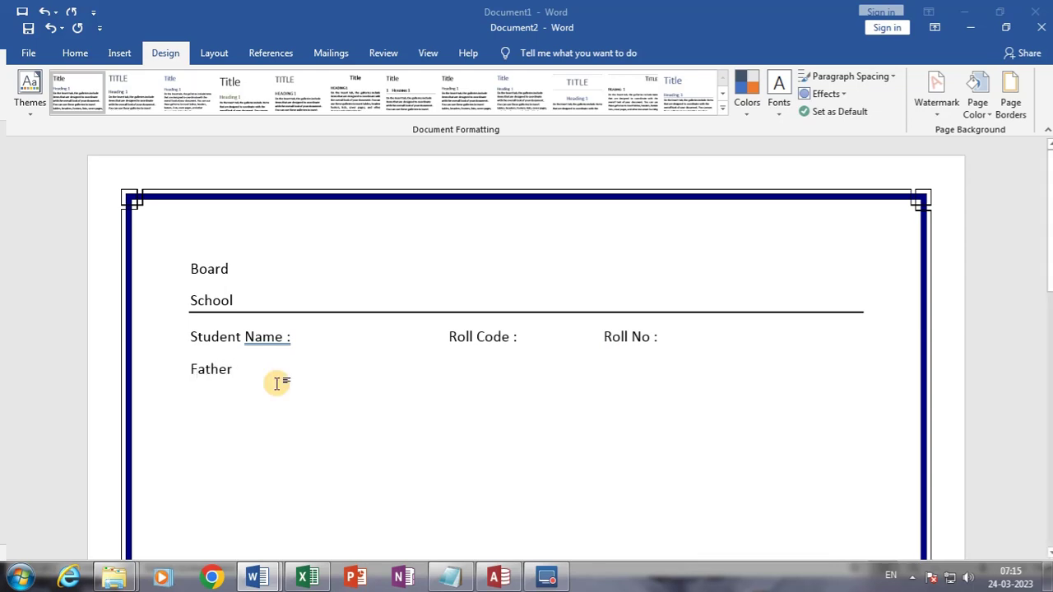
type(" : ")
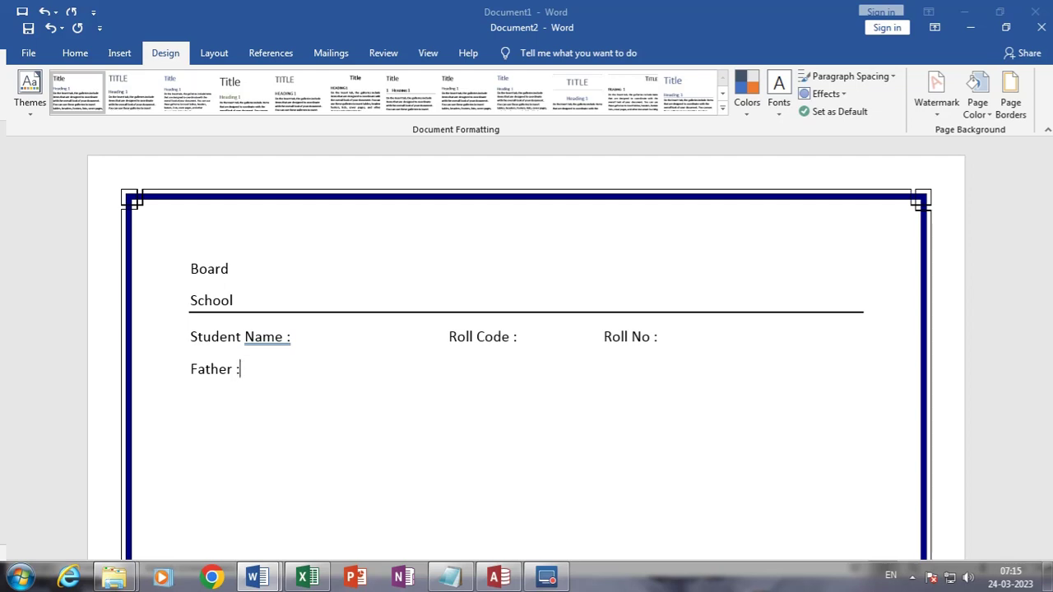
type("'")
type("s")
type(" Nam")
type("e")
type("0")
type("Mother")
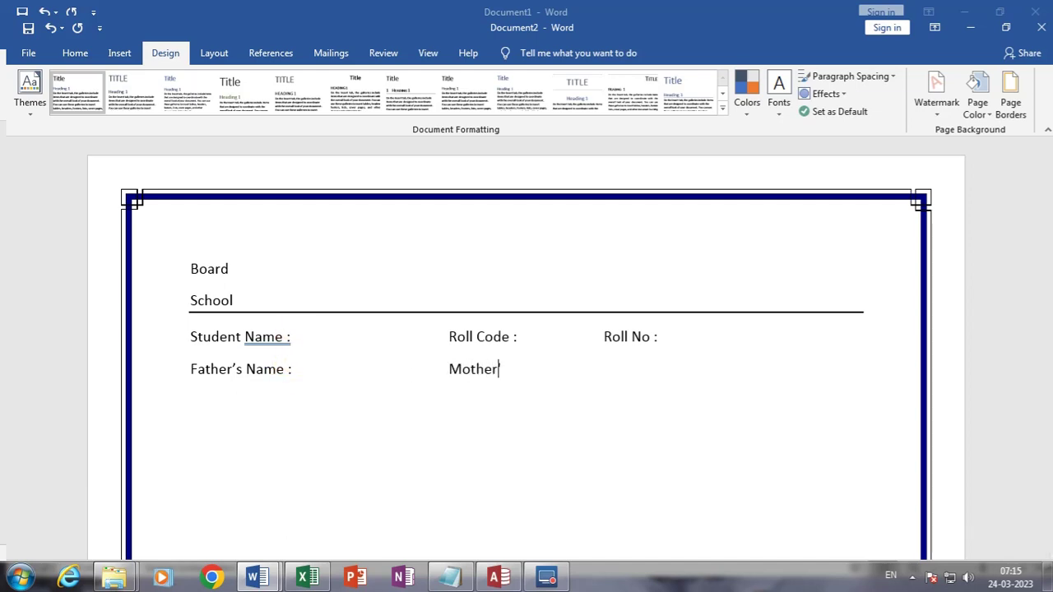
type("Name")
type(":")
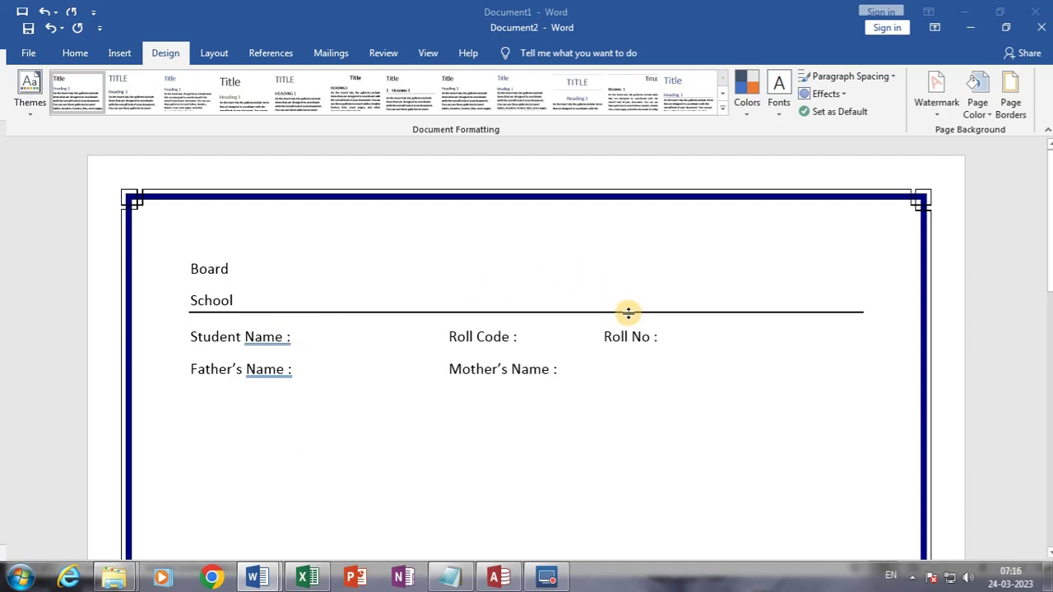
left_click(717, 337)
key("Tab")
key("Tab")
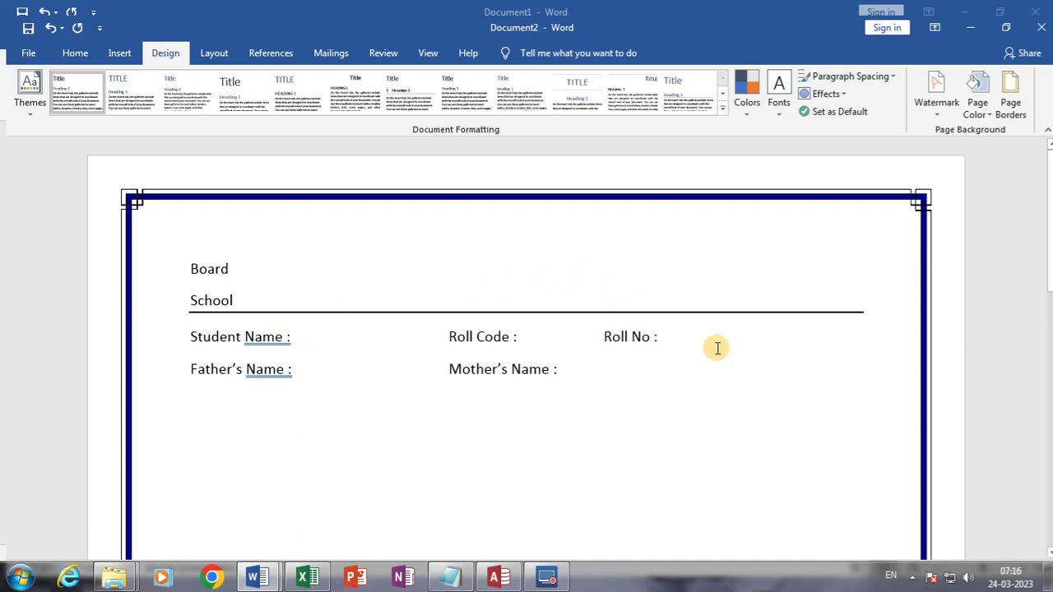
type("Class")
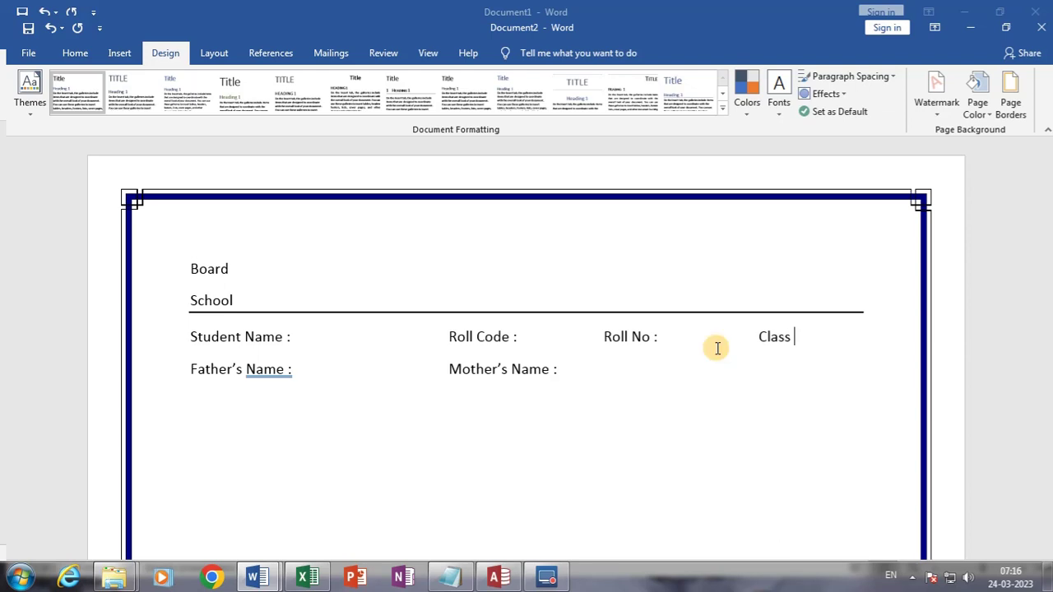
type(" :")
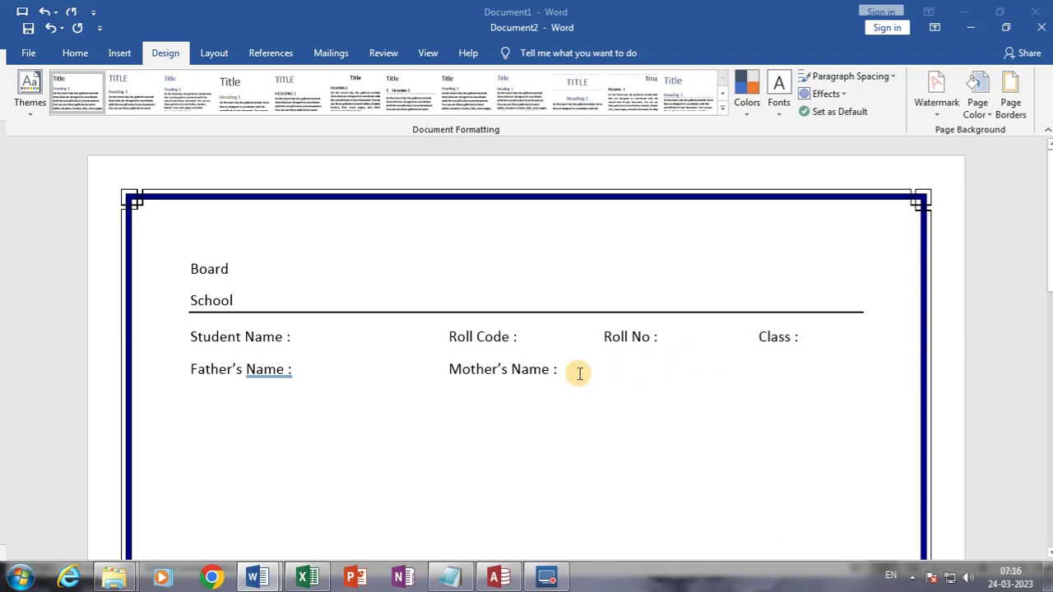
left_click(231, 402)
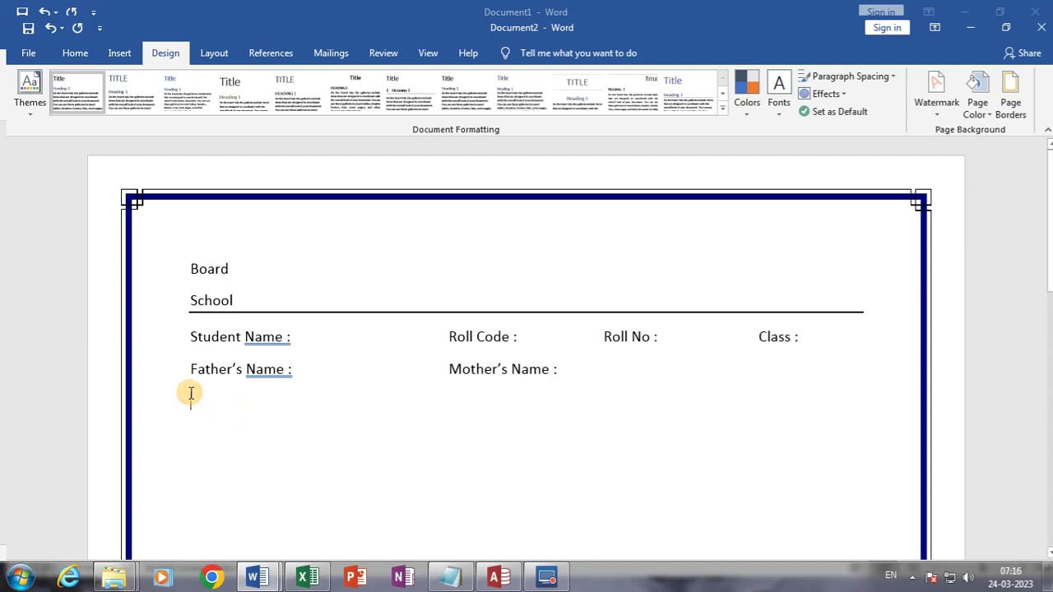
Step: Insert a triple border line, then tab-separated Subject, Full Marks, Pass Marks, Marks Obtained headings
type("########")
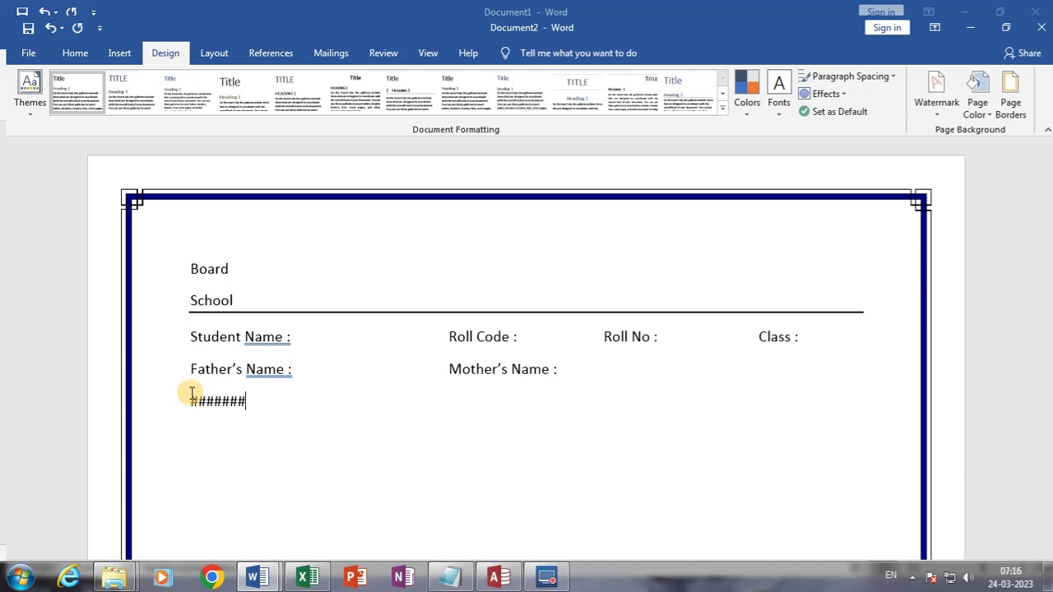
key("Return")
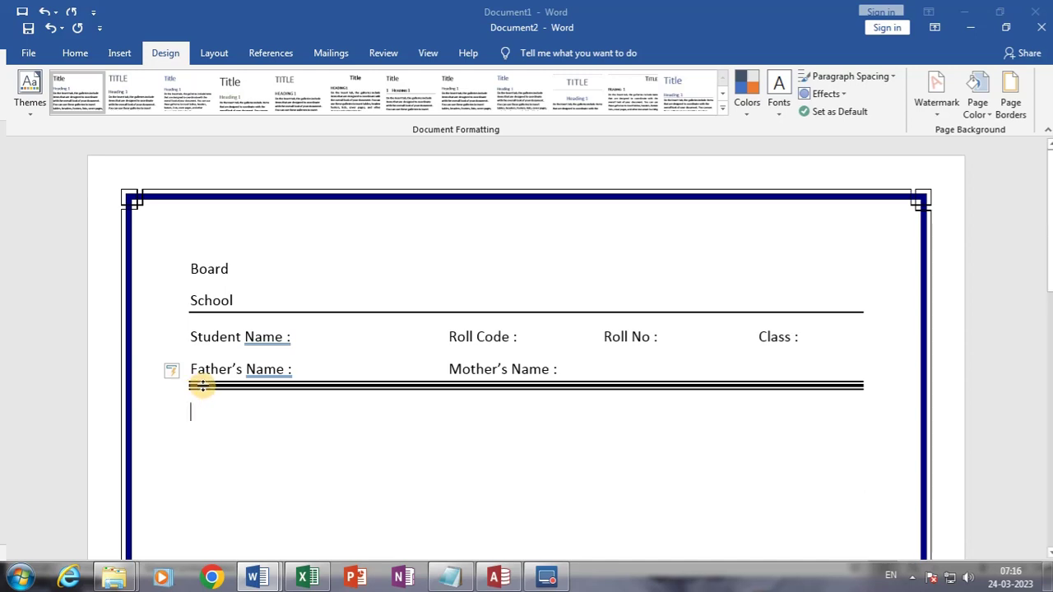
type("Sub")
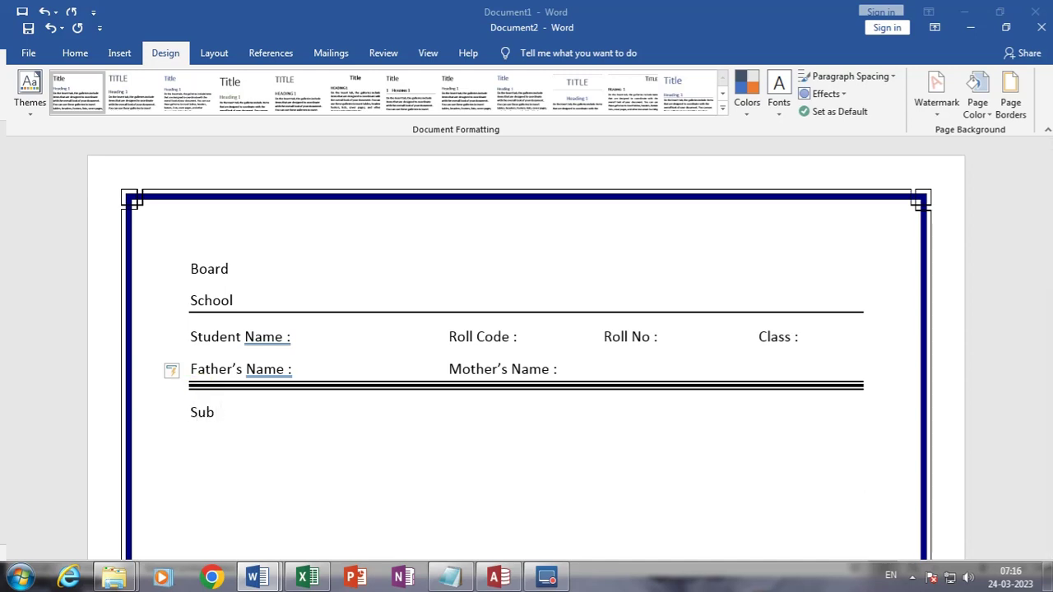
type("ject")
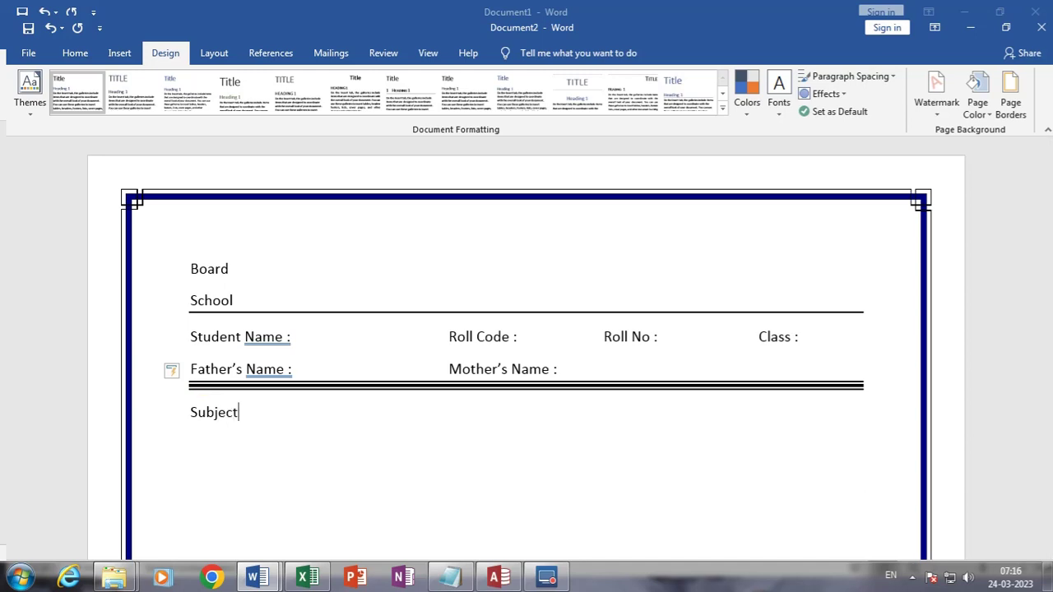
key("Tab")
type("Fu")
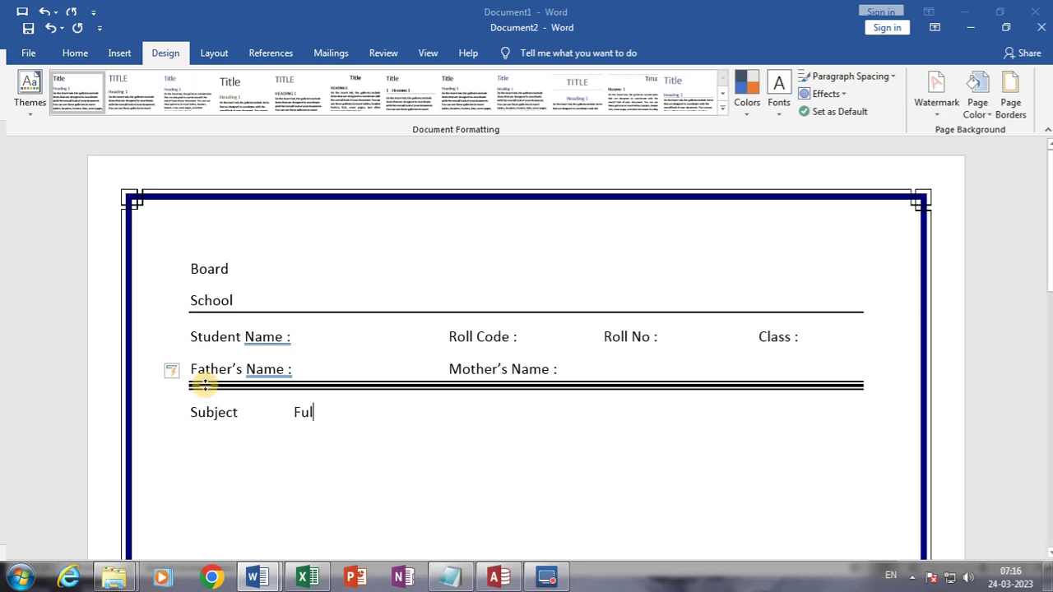
type("ll Marks\t")
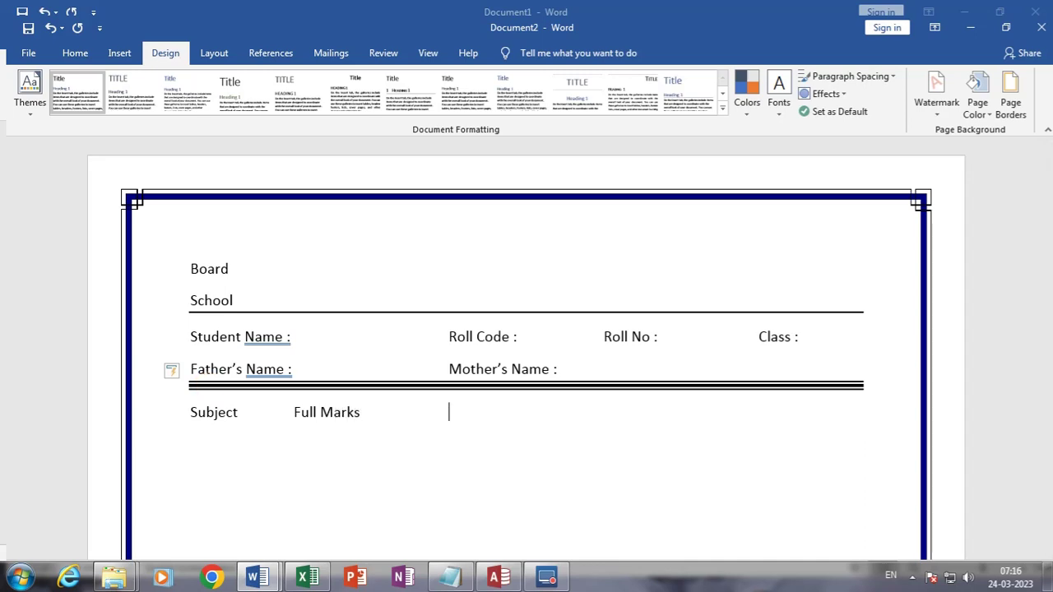
type("Pass ")
type("Marks")
key("Tab")
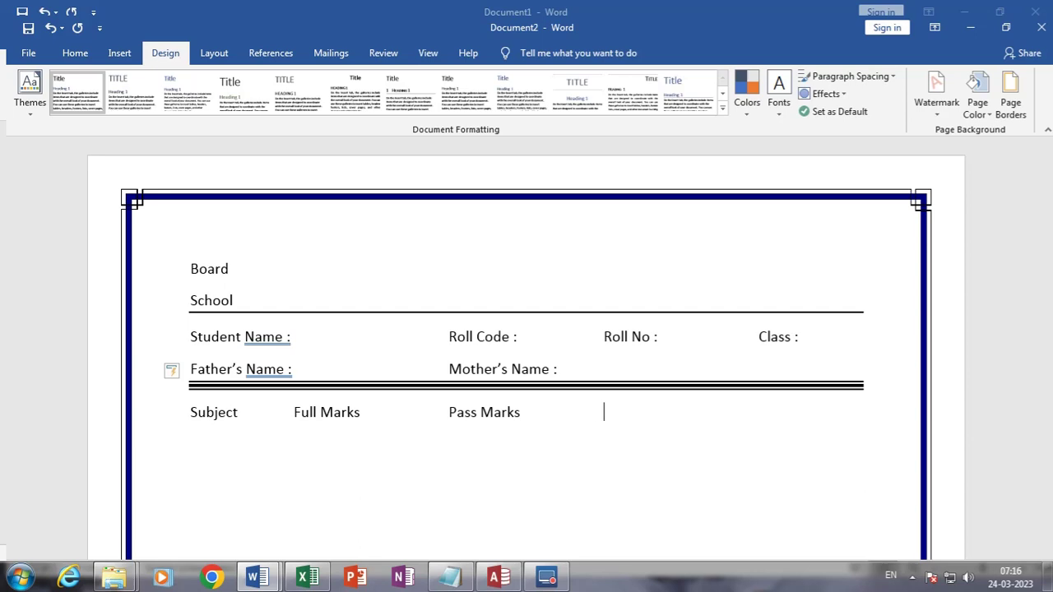
type("Marks O")
type("btained")
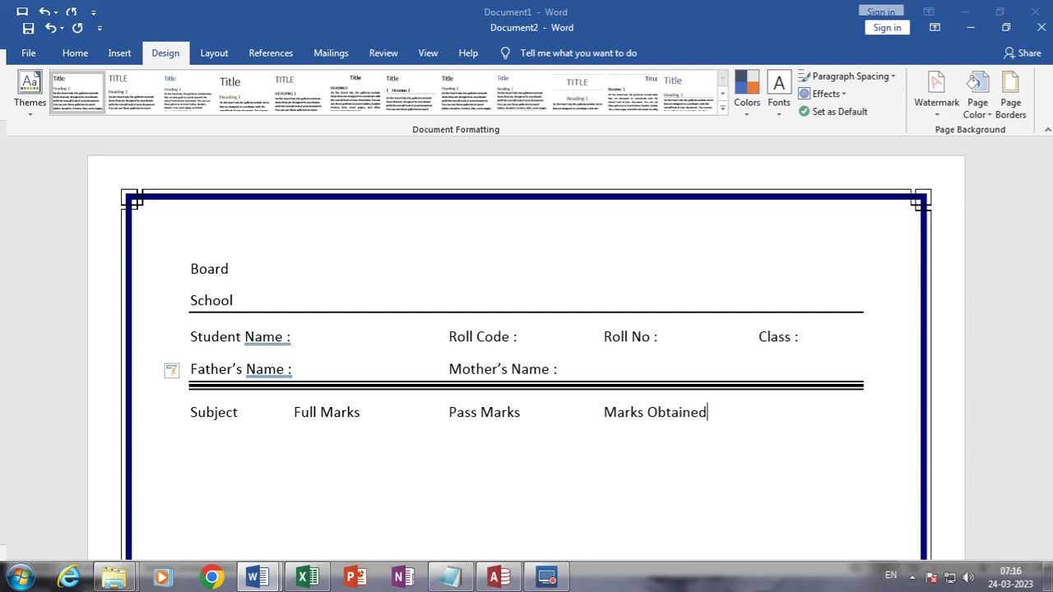
left_click(238, 426)
left_click(716, 425)
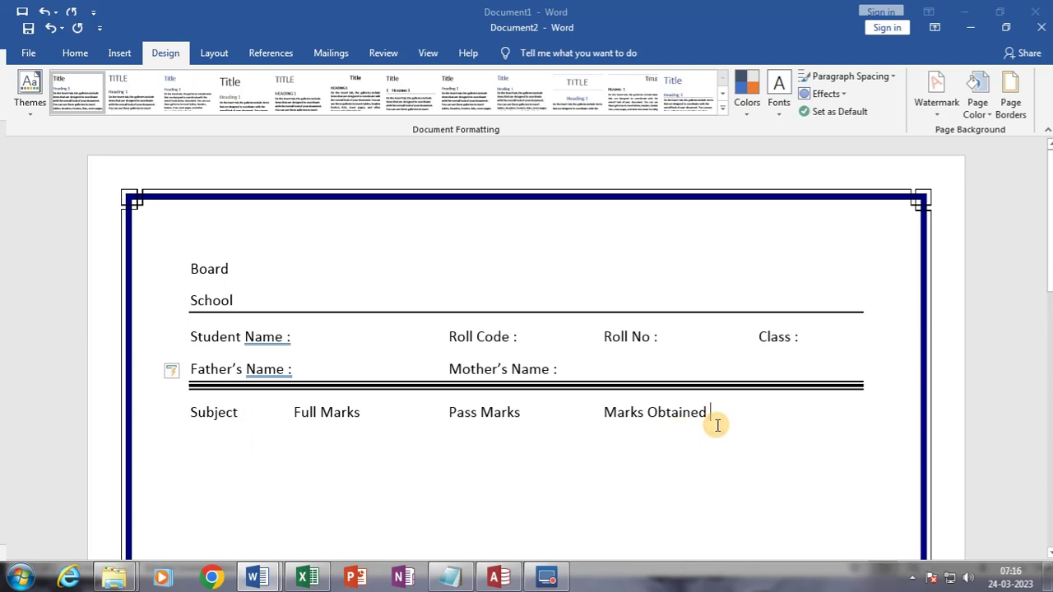
Step: Add a Hindi line below the headings with Full Marks 100 and Pass Marks 30
key("Return")
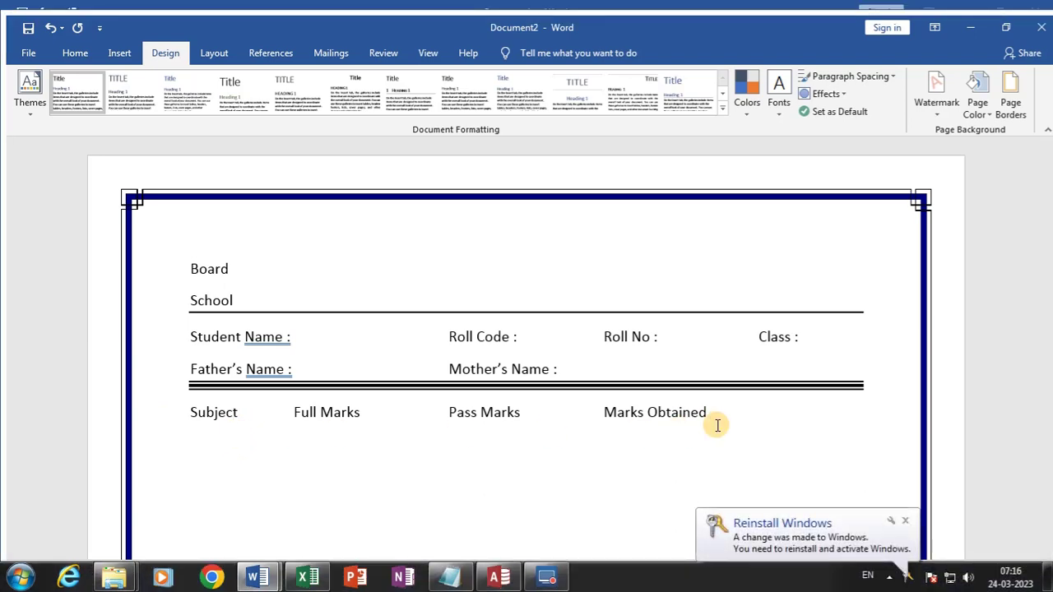
type("Hindi")
key("Tab")
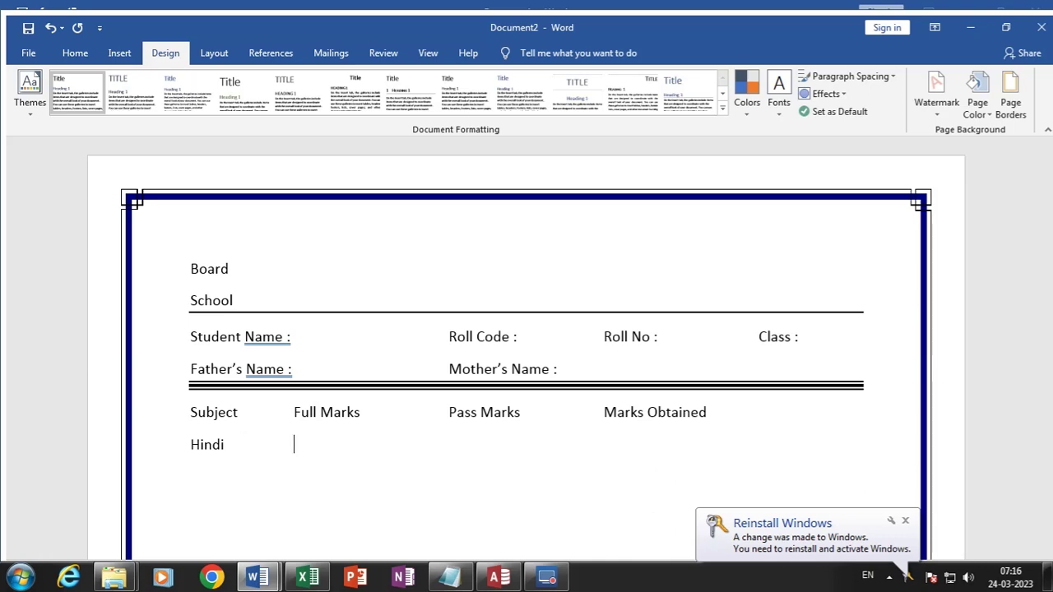
type("000")
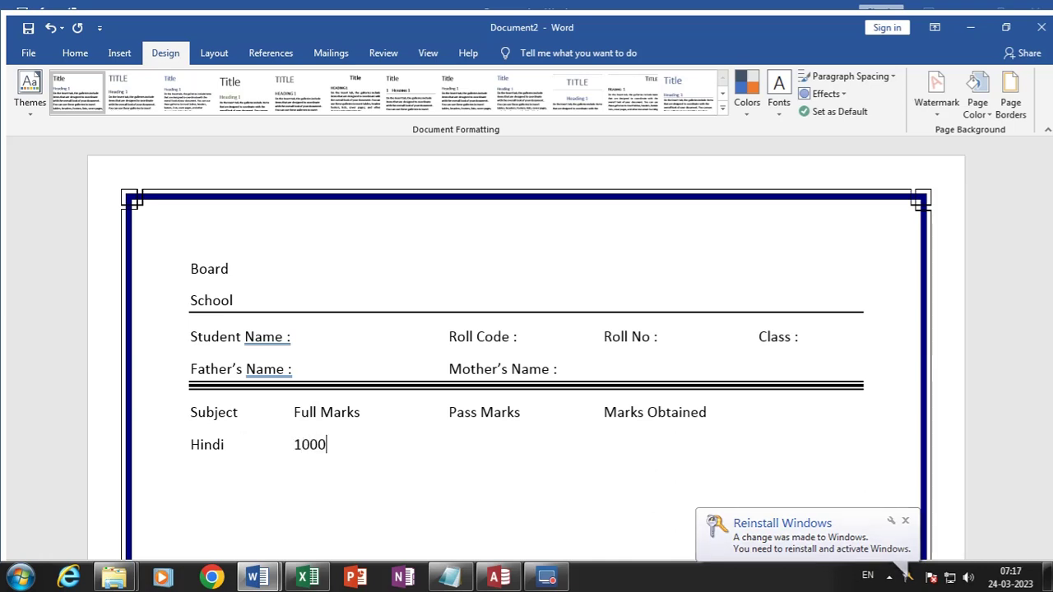
key("Tab")
key("Tab")
key("Tab")
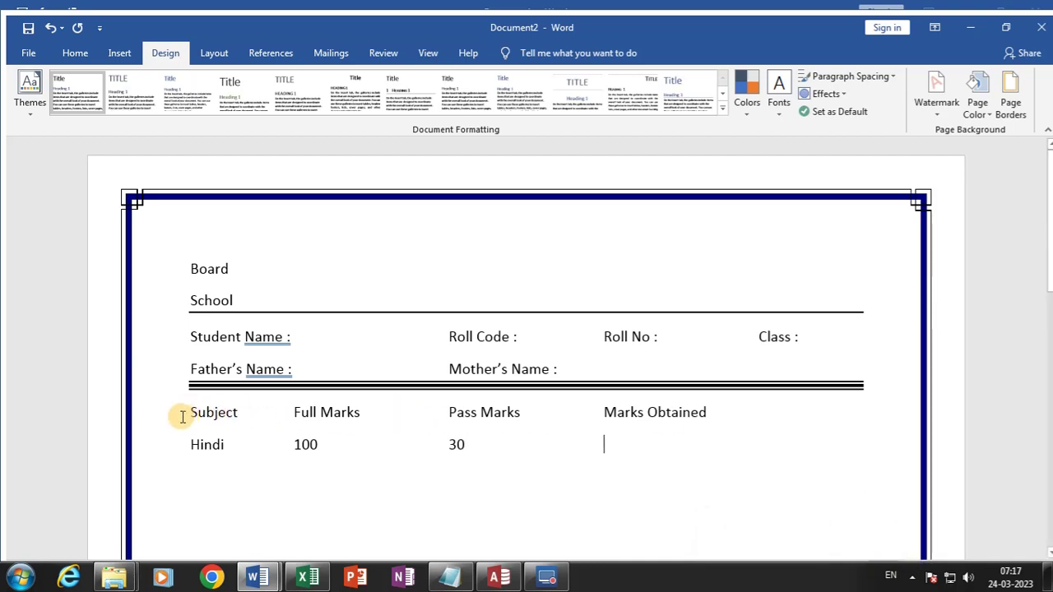
Step: Convert the heading and Hindi lines into a 9-column, 2-row table split at tabs
left_click_drag(179, 413, 712, 450)
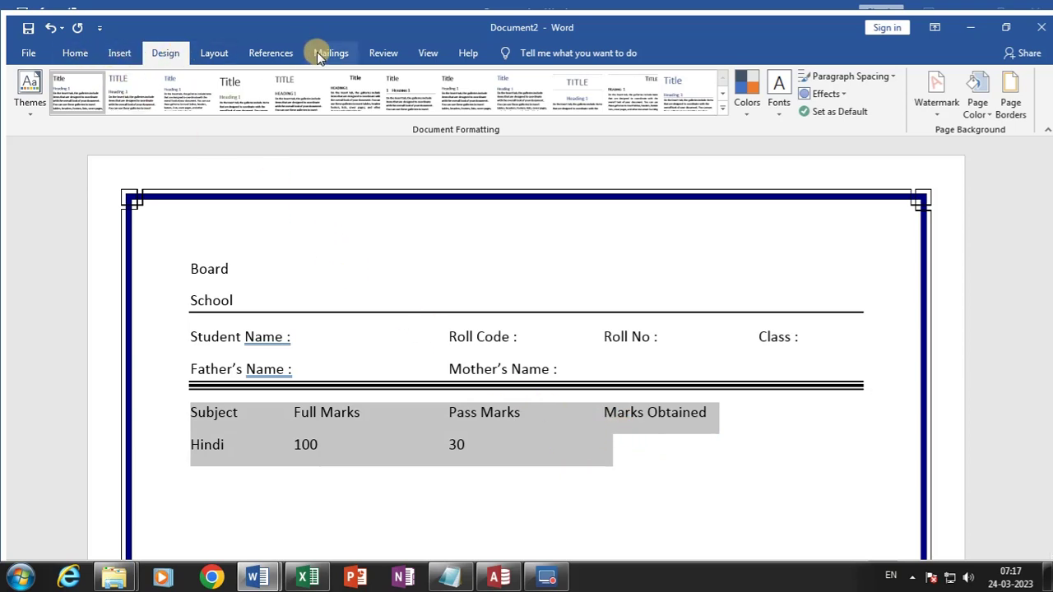
left_click(119, 55)
left_click(112, 105)
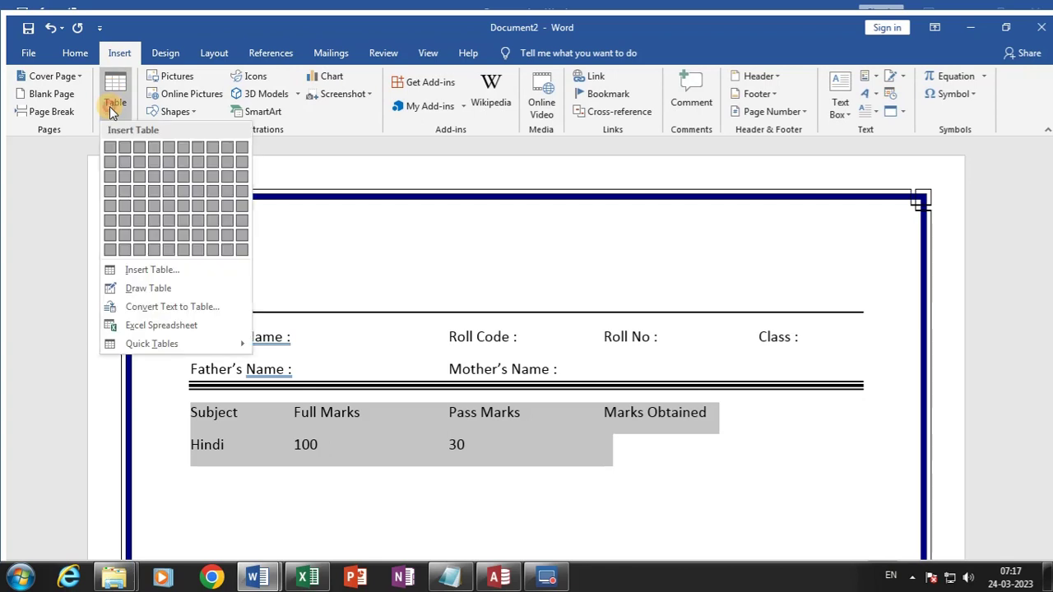
left_click(196, 307)
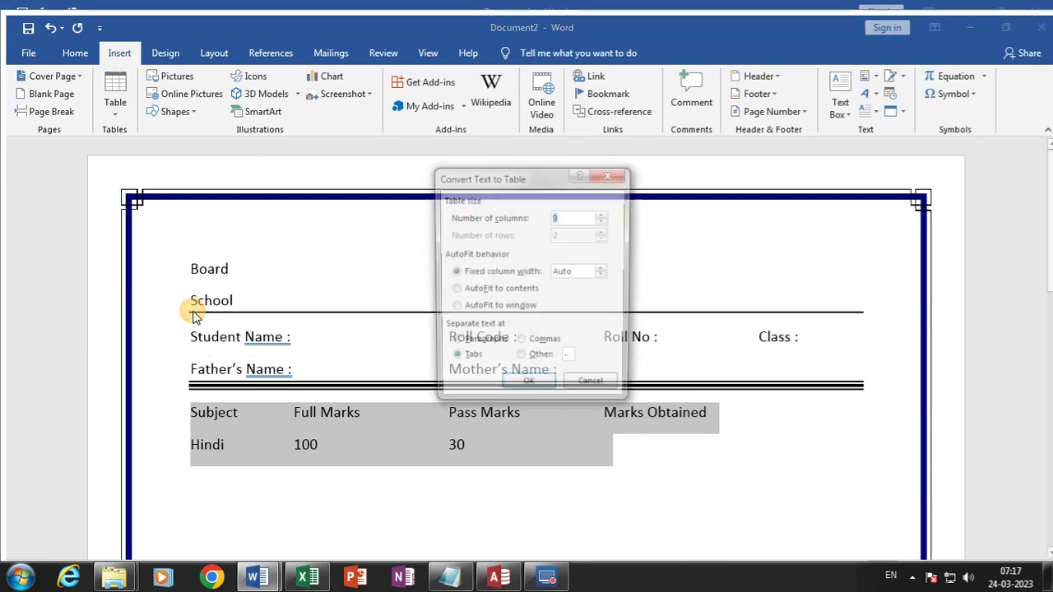
left_click(526, 388)
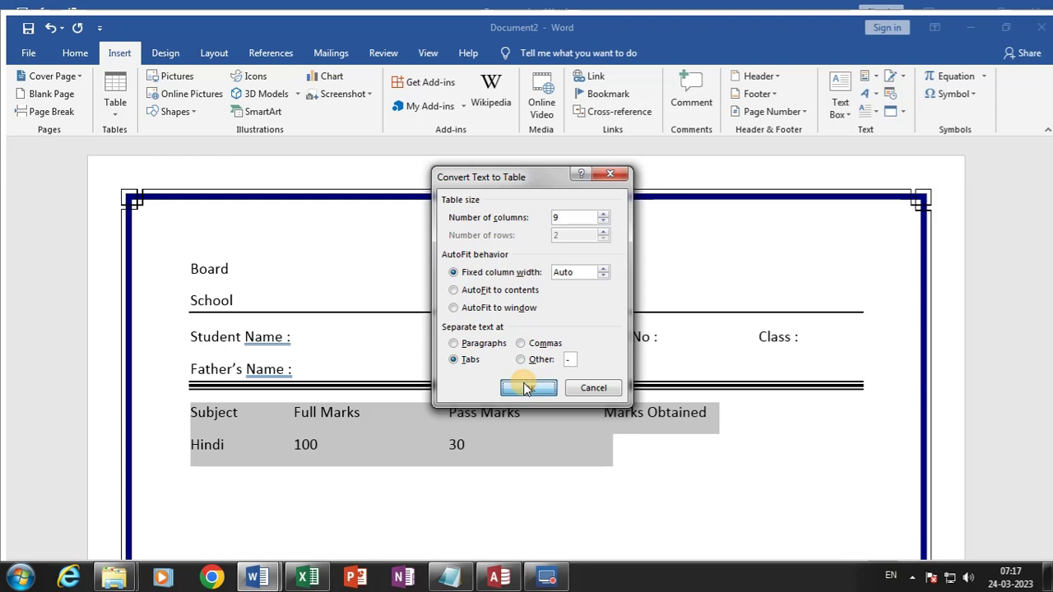
Step: Finish the conversion and delete the empty columns after Subject and Full Marks
left_click(441, 431)
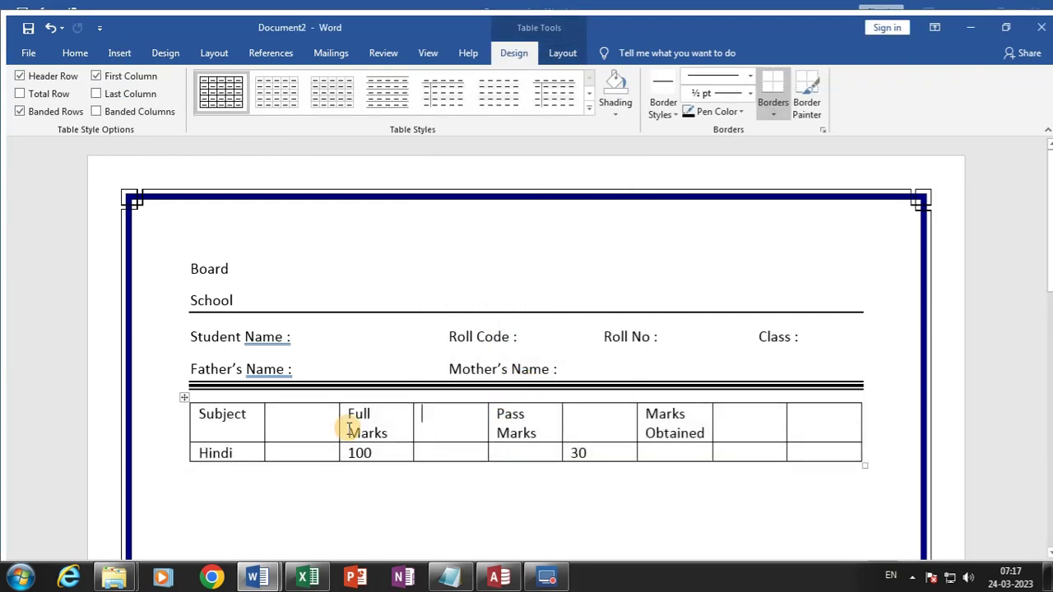
right_click(296, 400)
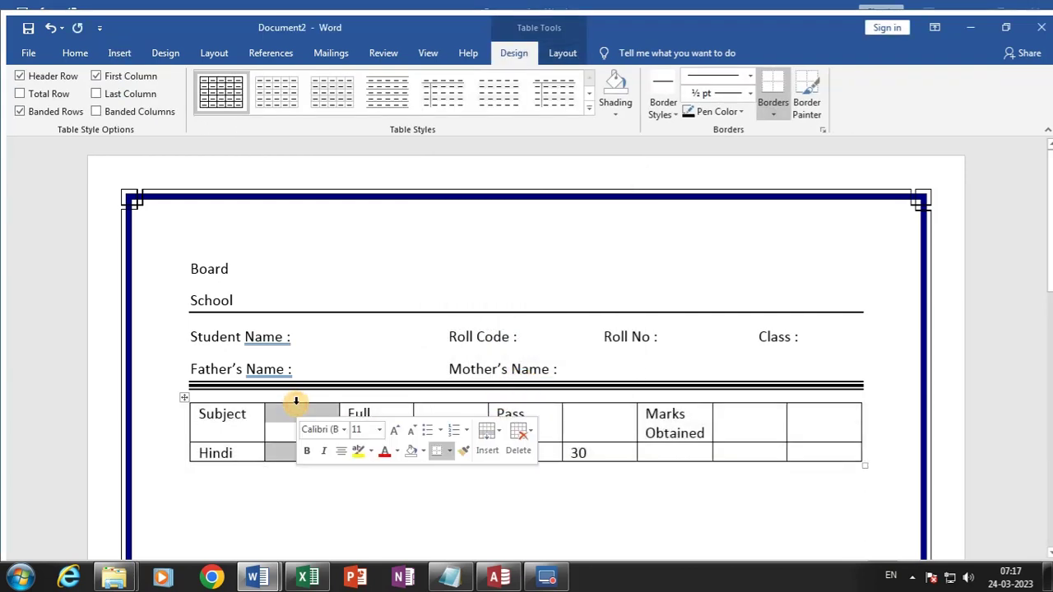
left_click(350, 261)
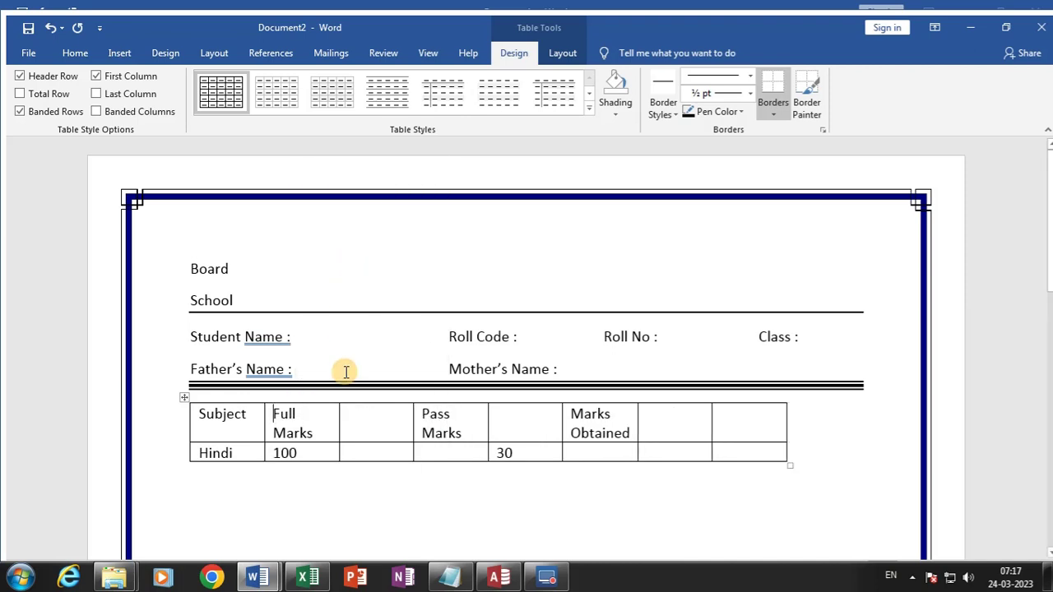
left_click(379, 403)
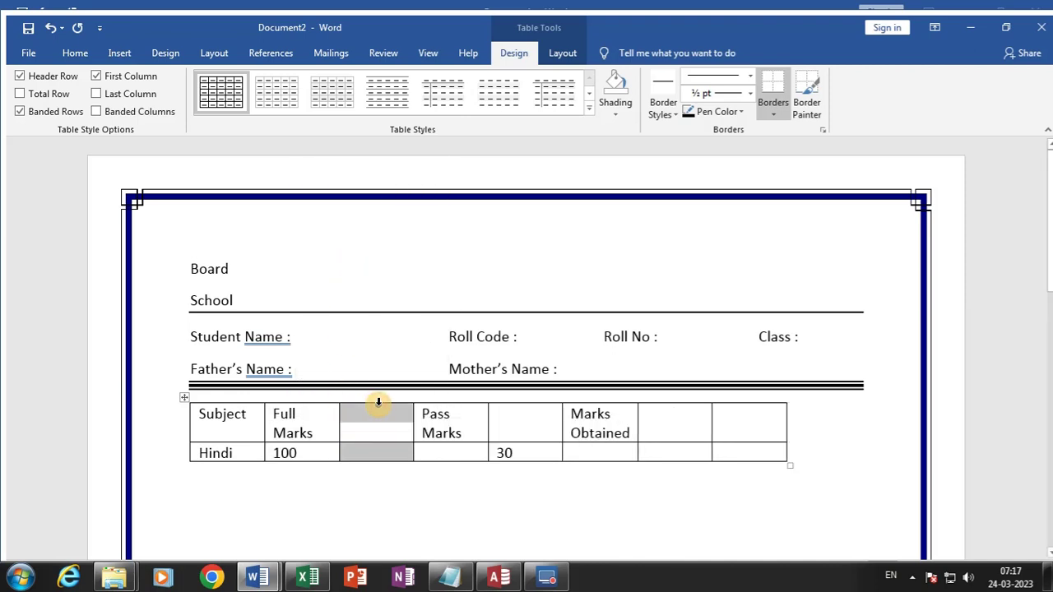
right_click(379, 402)
left_click(420, 260)
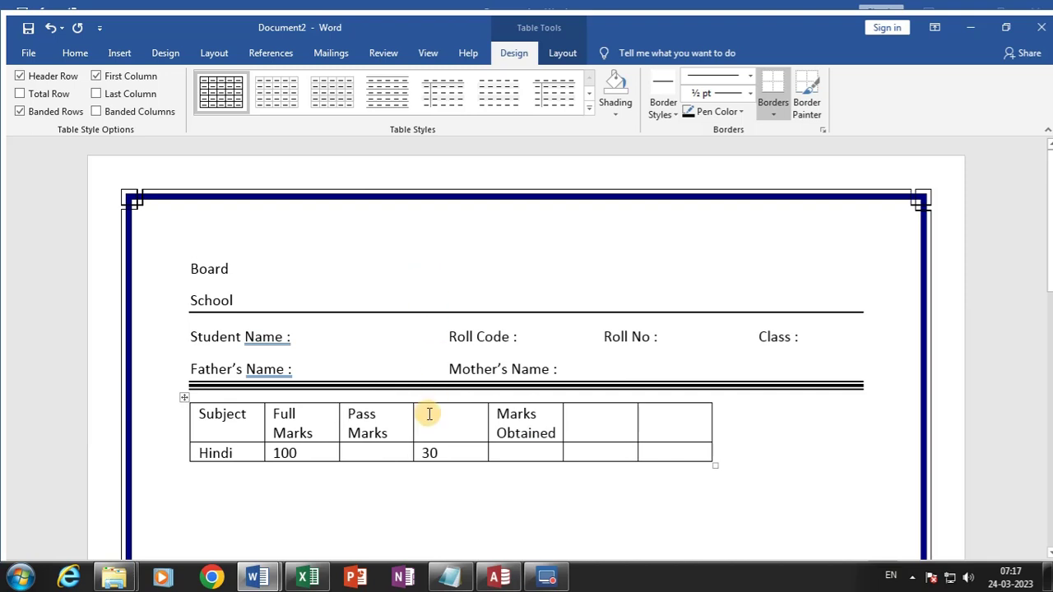
Step: Move 30 into Hindi's Pass Marks cell and delete the remaining empty columns
double_click(430, 453)
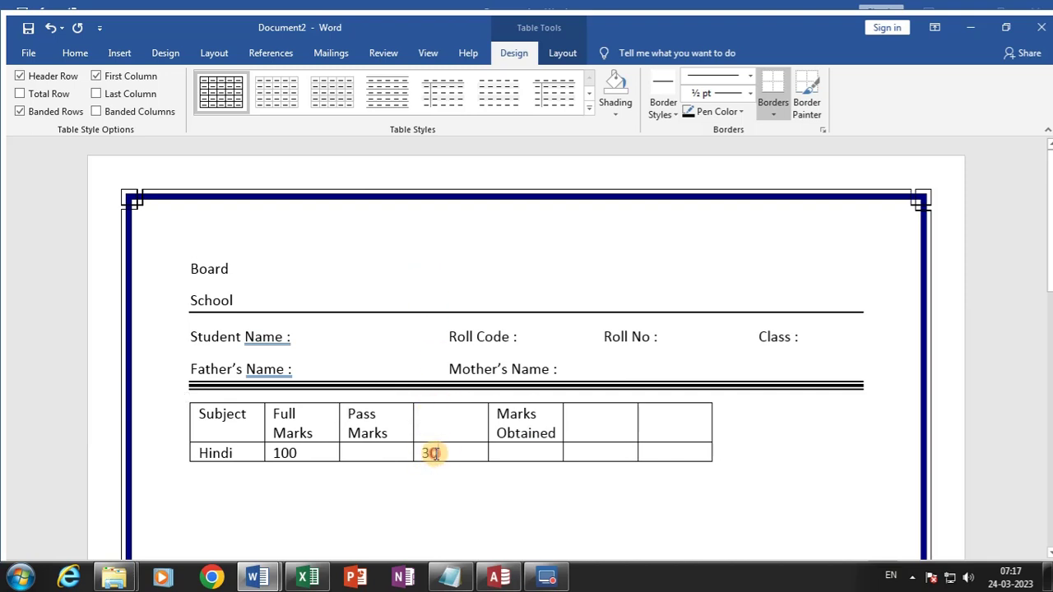
left_click_drag(411, 459, 383, 453)
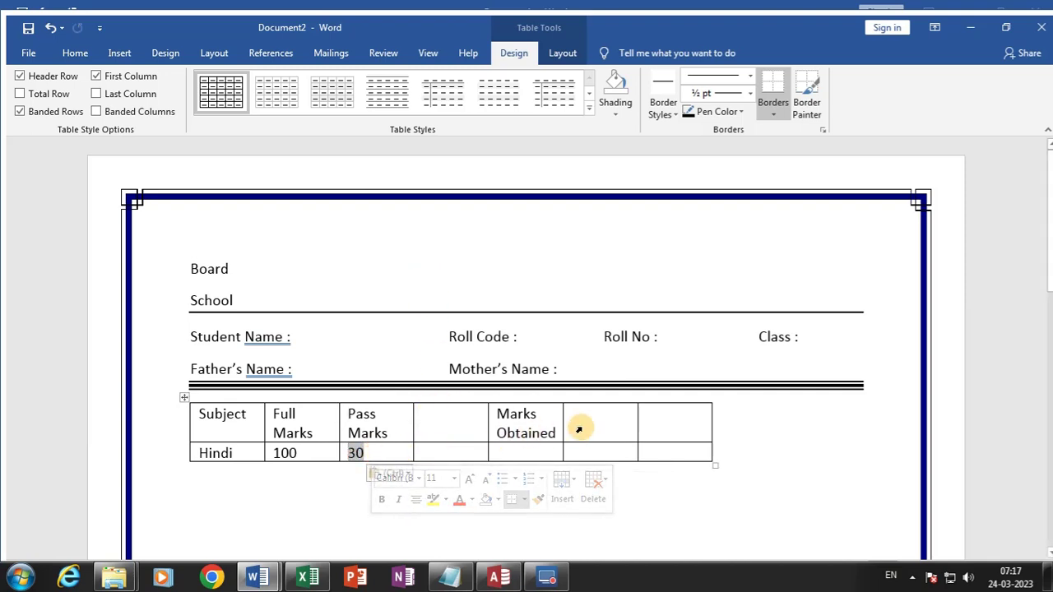
left_click_drag(595, 401, 670, 403)
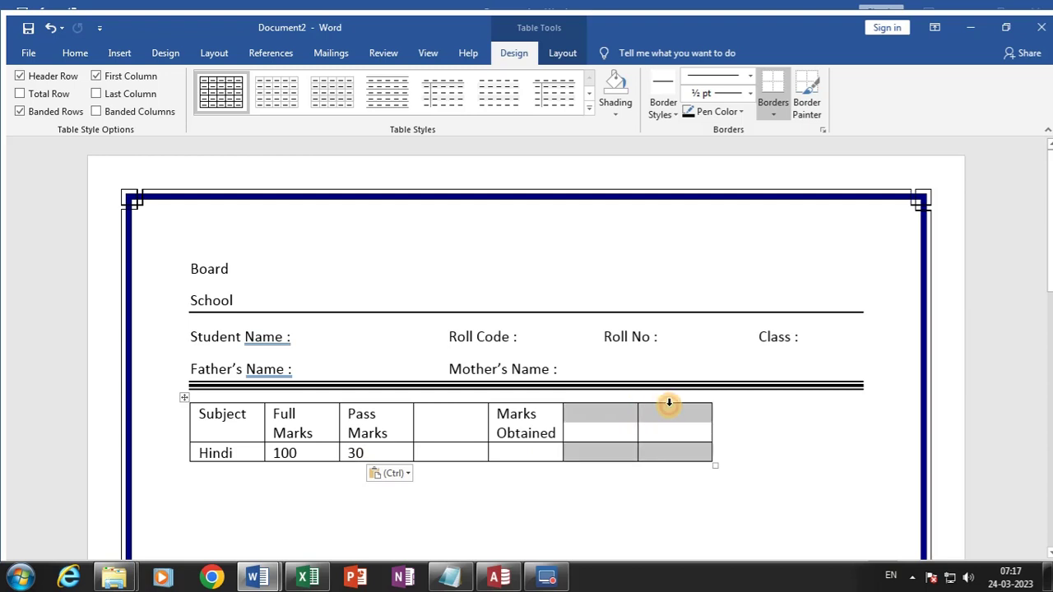
right_click(669, 403)
left_click(700, 264)
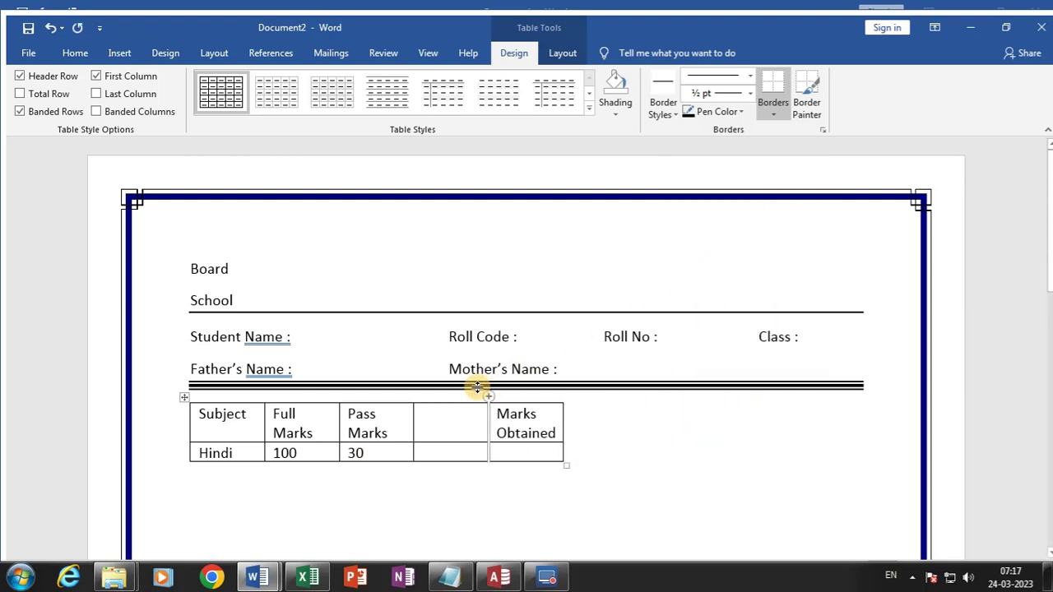
right_click(446, 400)
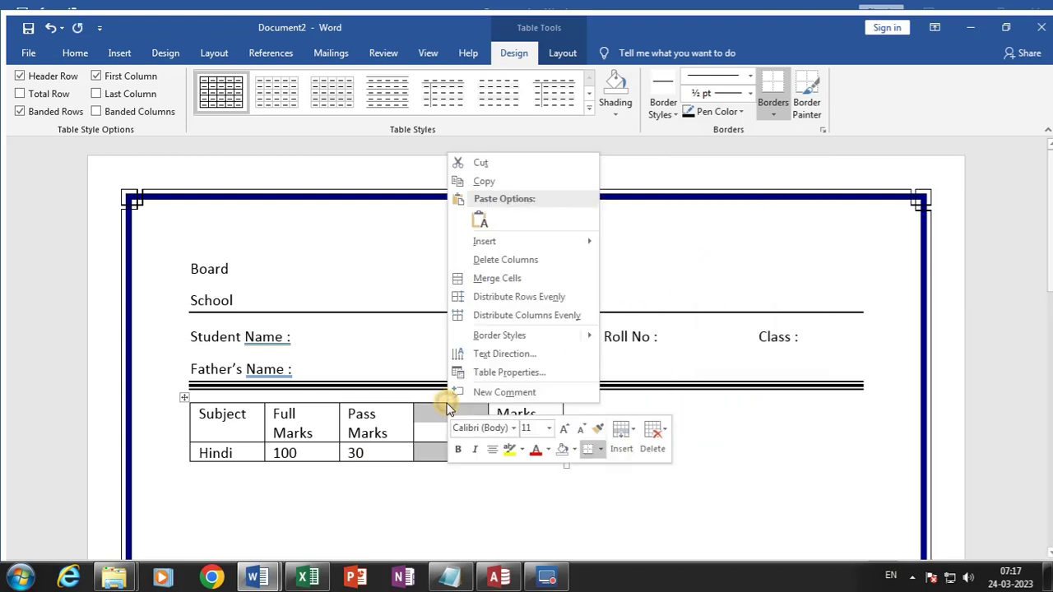
left_click(504, 281)
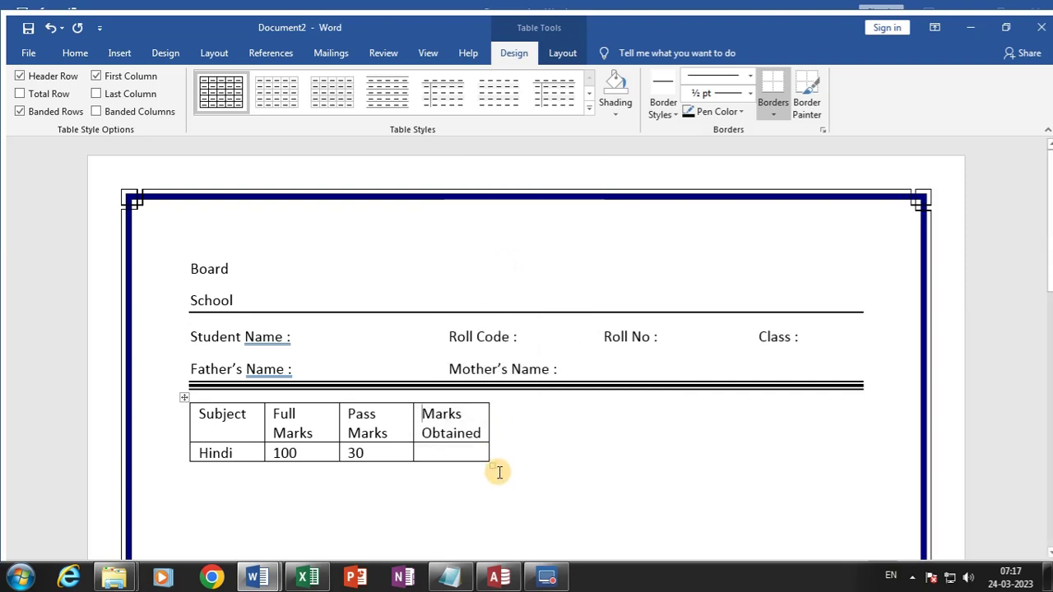
Step: Stretch the table to full page width, shorten the header row, and add four empty rows
left_click_drag(492, 466, 863, 475)
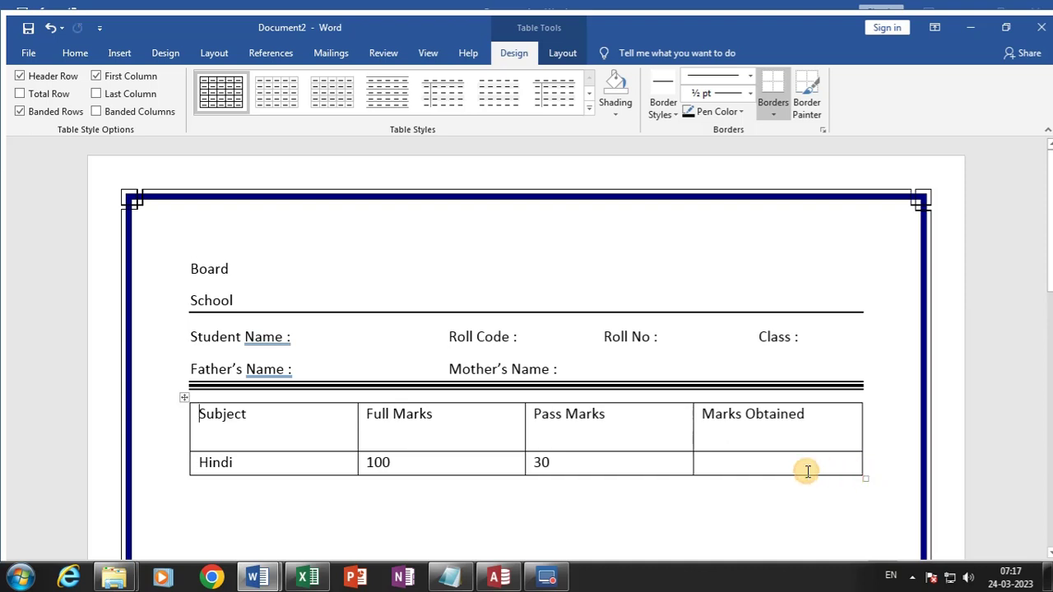
left_click_drag(354, 451, 354, 425)
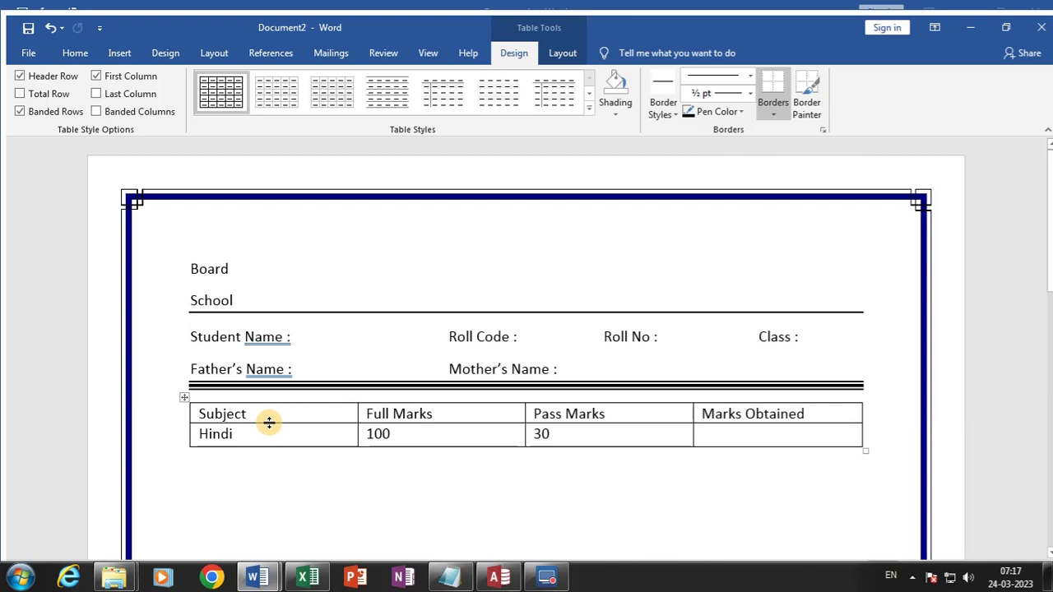
left_click(774, 438)
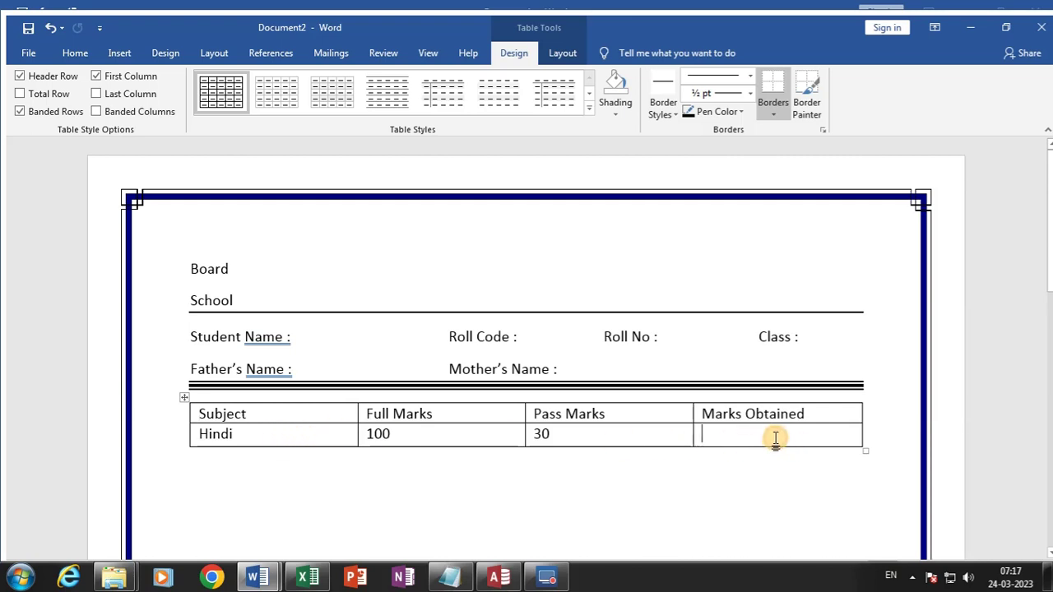
key("Tab")
key("Tab")
key("Tab")
key("Tab")
key("Tab")
key("Tab")
key("Tab")
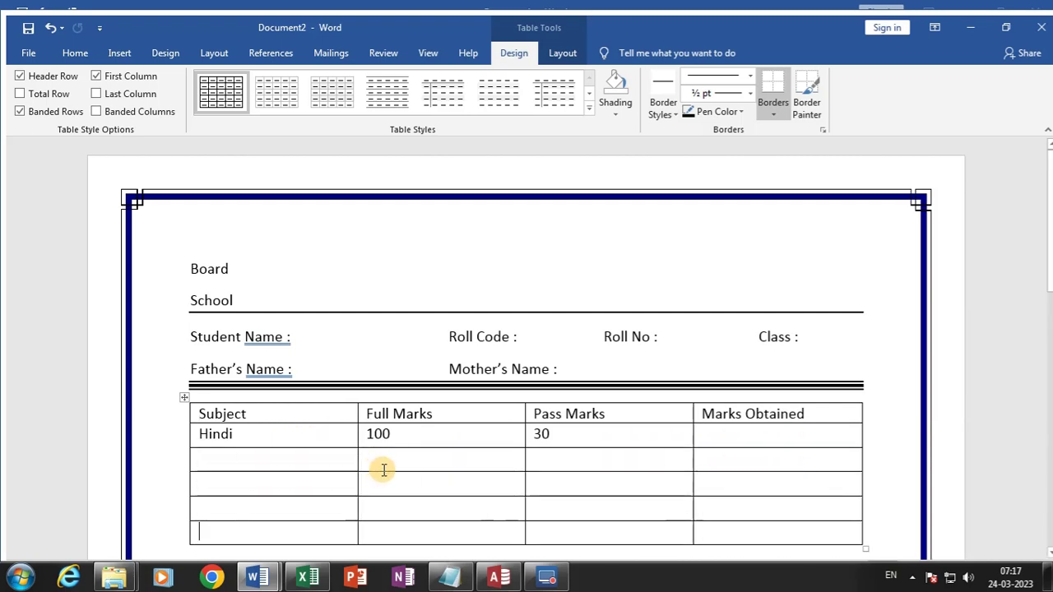
scroll(383, 470, "down", 3)
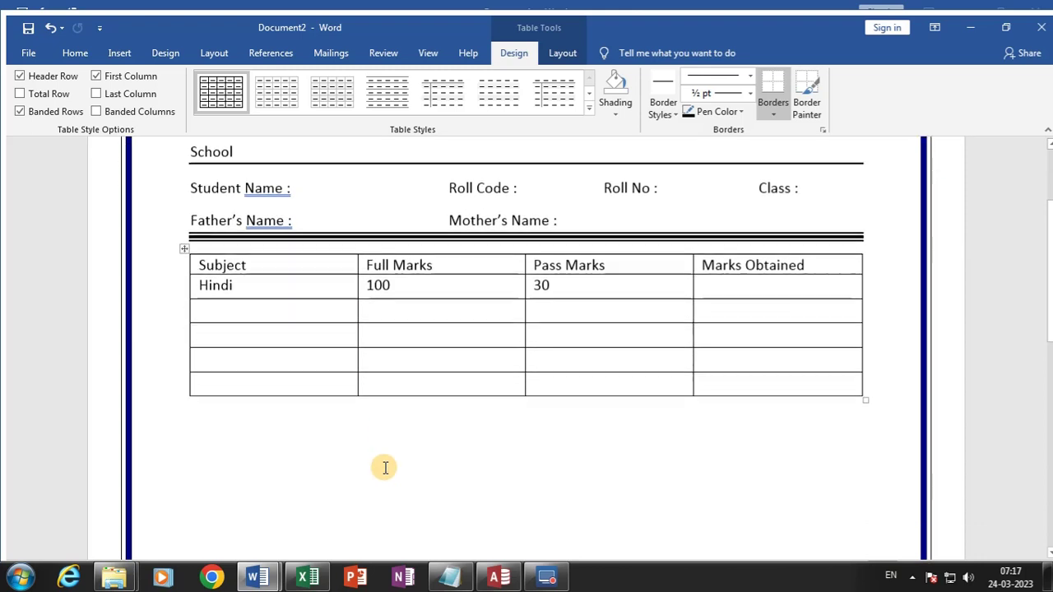
left_click(237, 306)
Step: Enter English, Math, Science and SST in the Subject cells below Hindi
type("Eng")
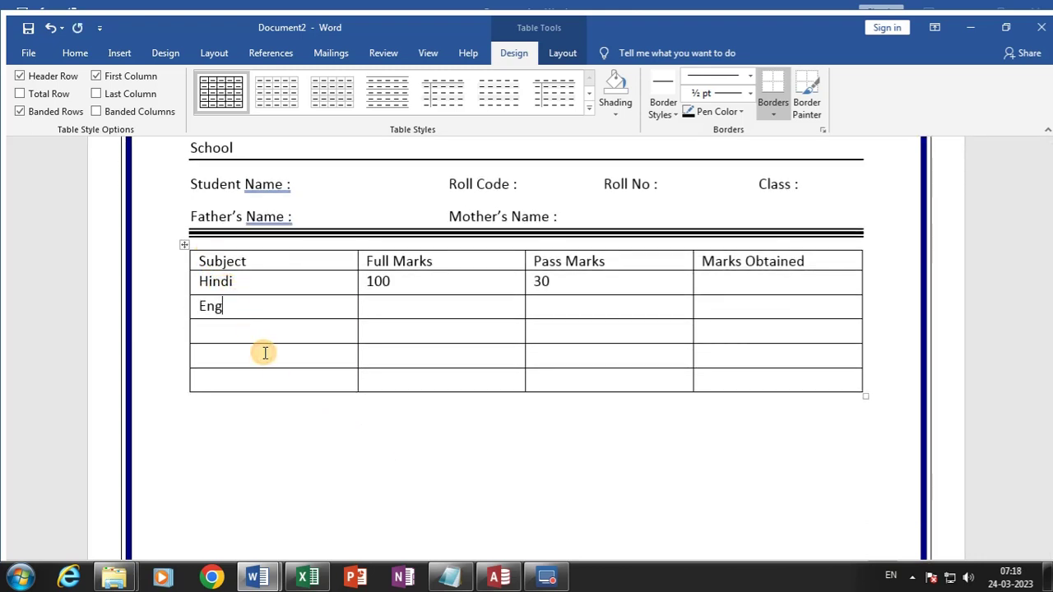
type("lish")
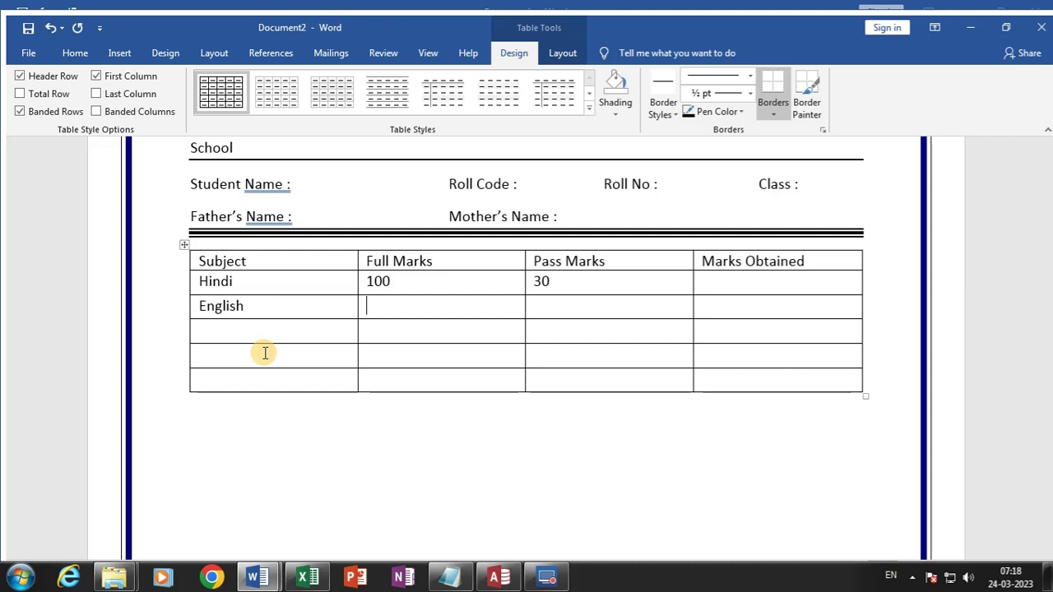
left_click(263, 340)
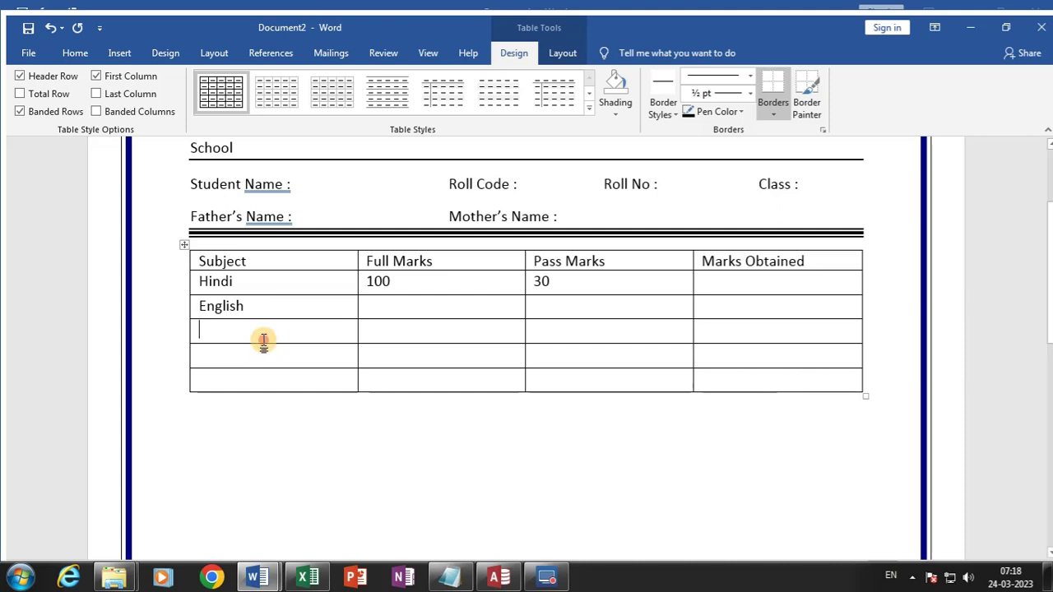
type("Math")
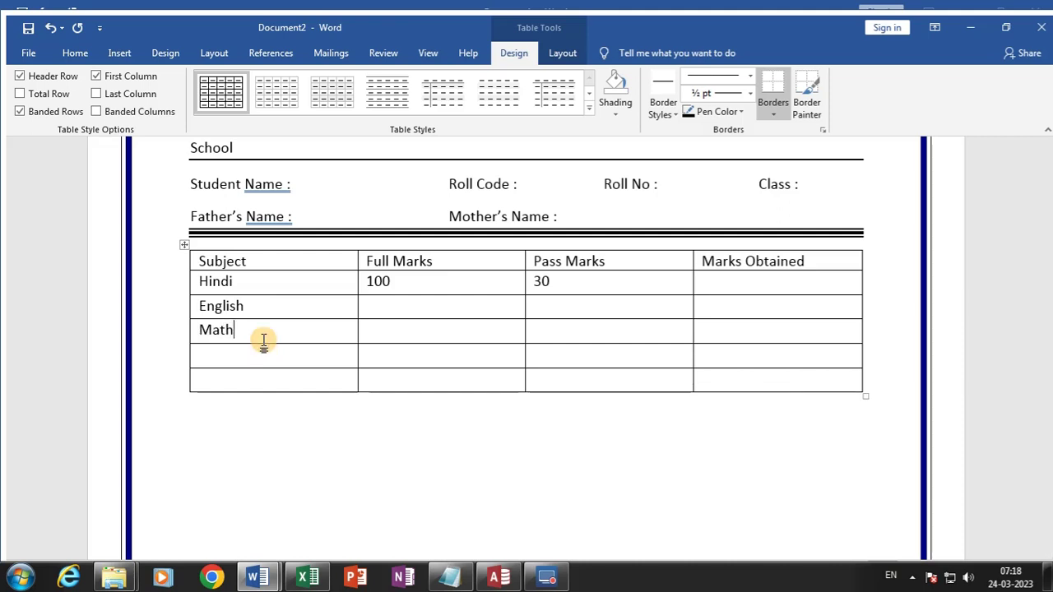
left_click(257, 355)
type("Science")
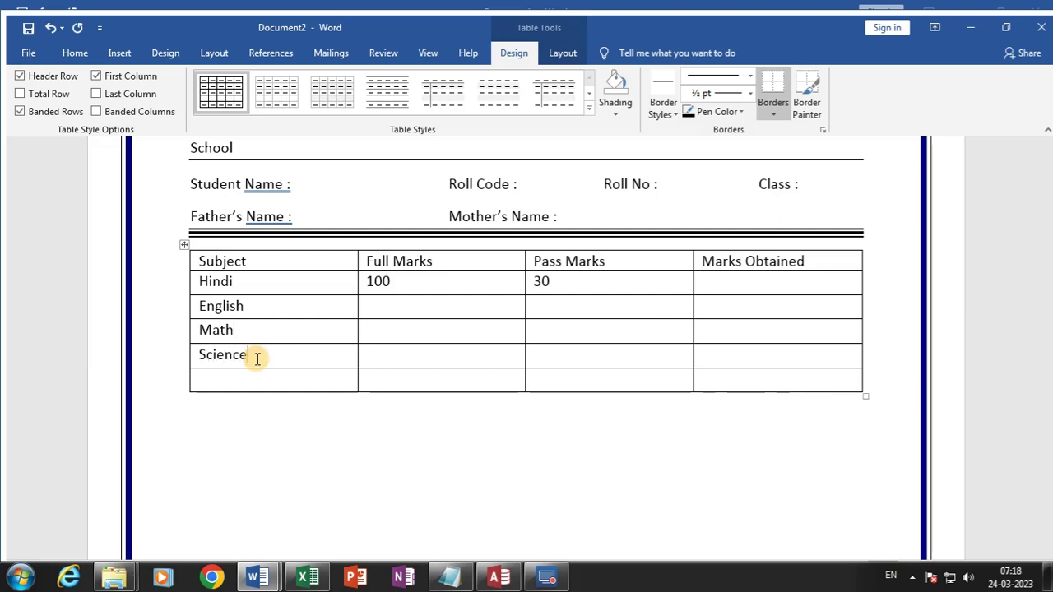
type("SST")
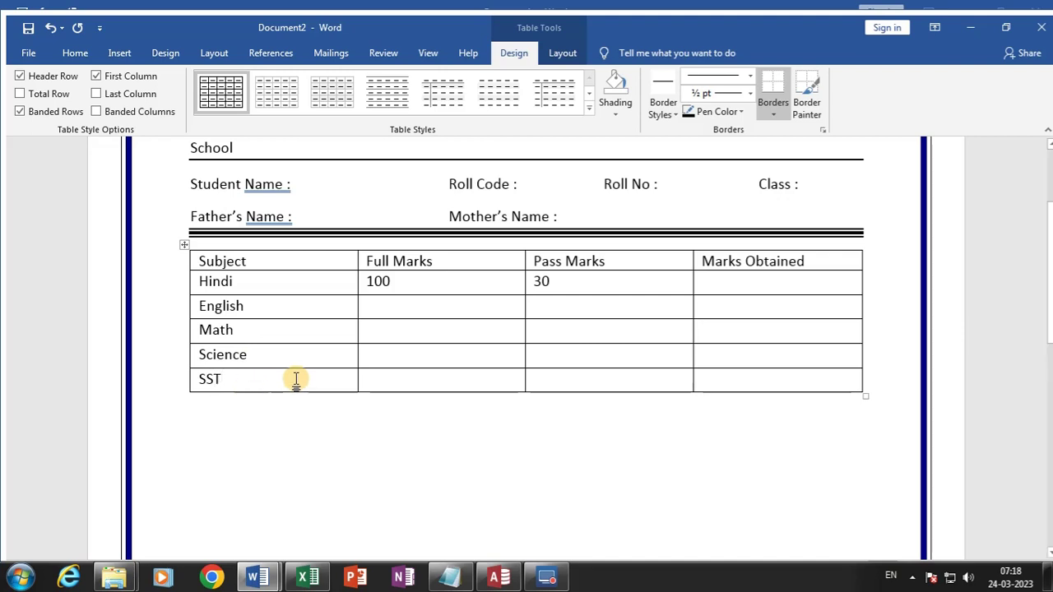
left_click(724, 384)
Step: Add three bottom rows labelled Total, Per and Div
key("Tab")
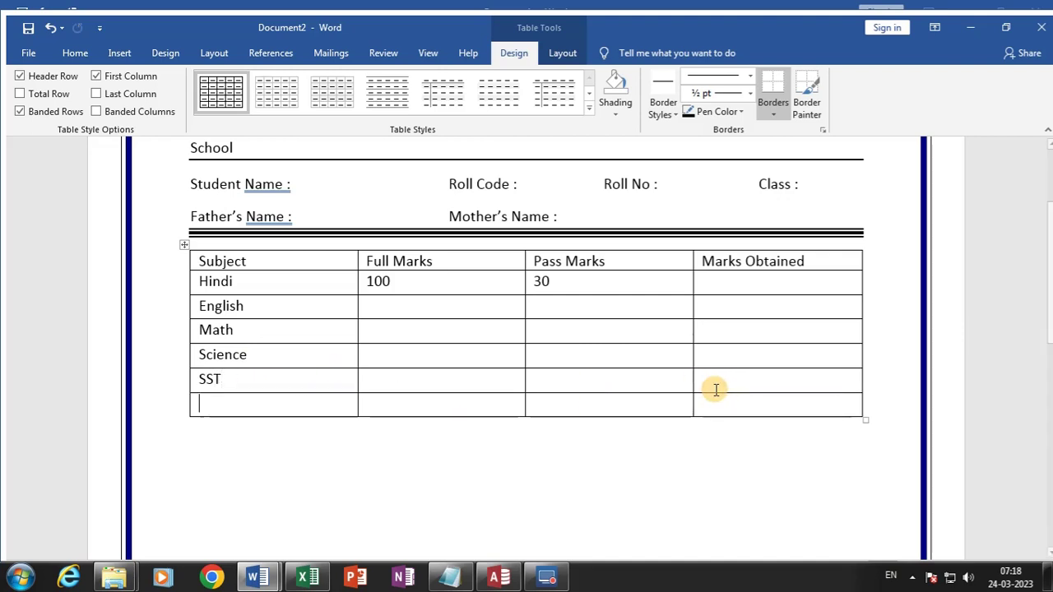
type("ot")
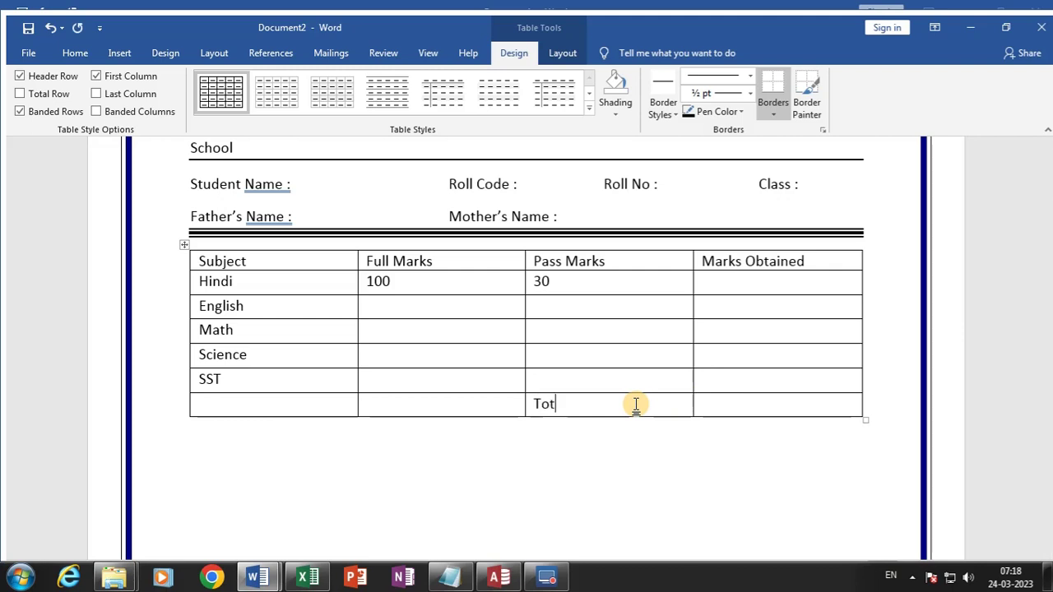
type("al")
key("Tab")
key("Tab")
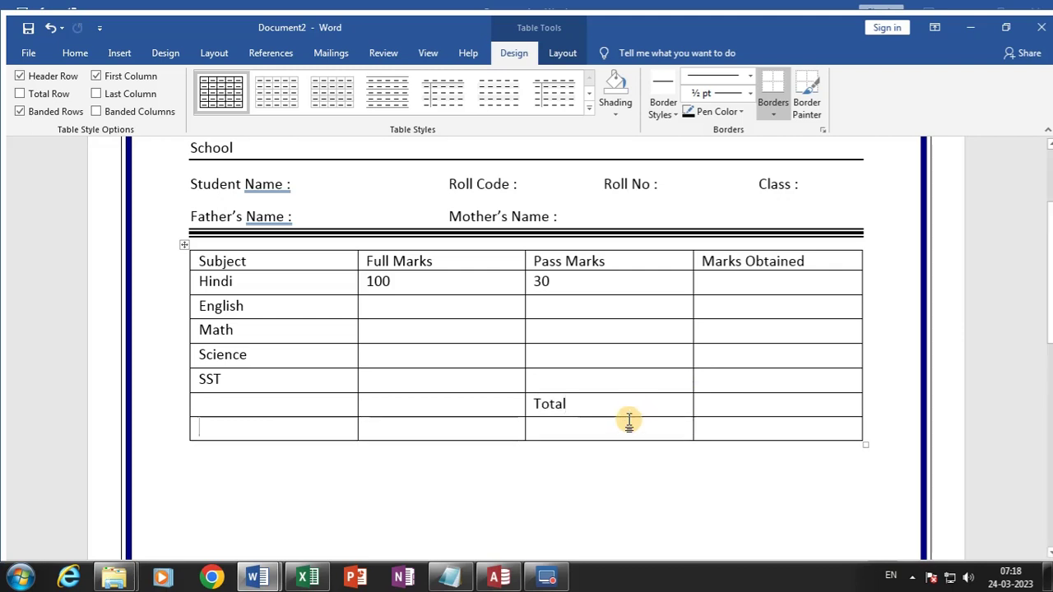
left_click(609, 432)
type("Per")
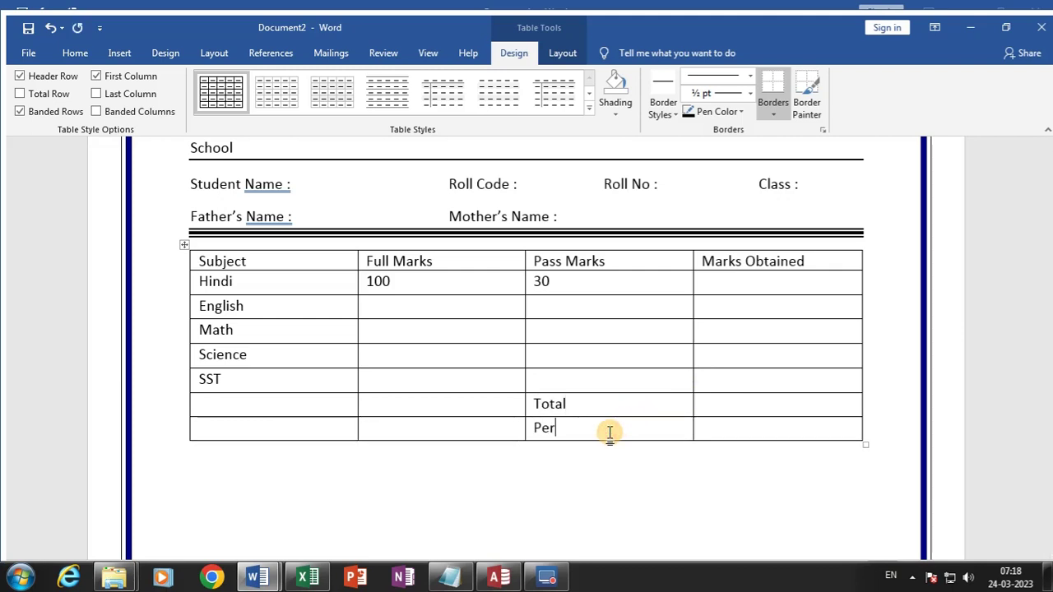
key("Tab")
key("Tab")
left_click(618, 453)
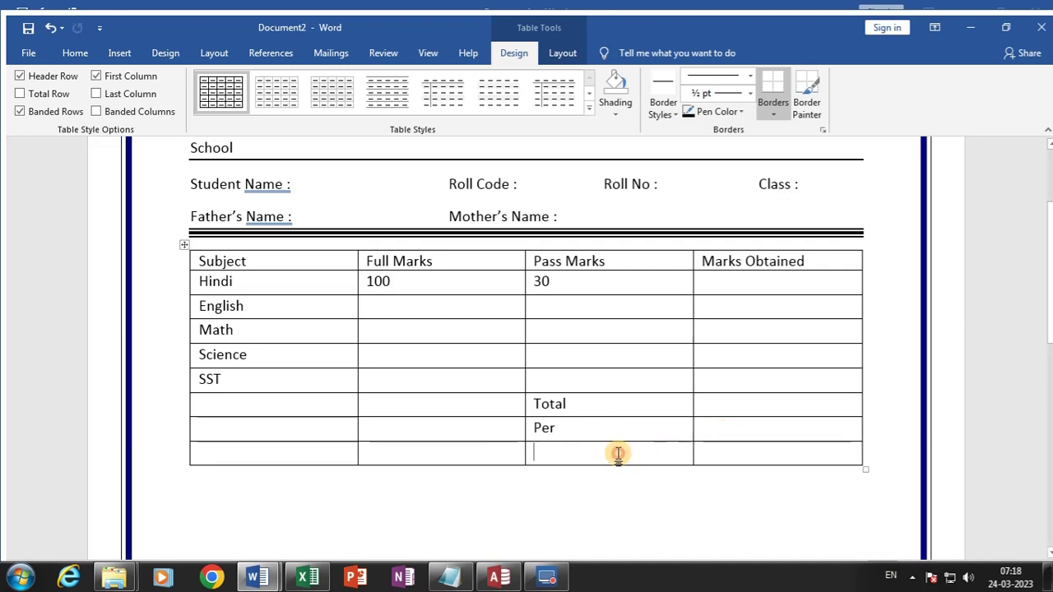
type("Div")
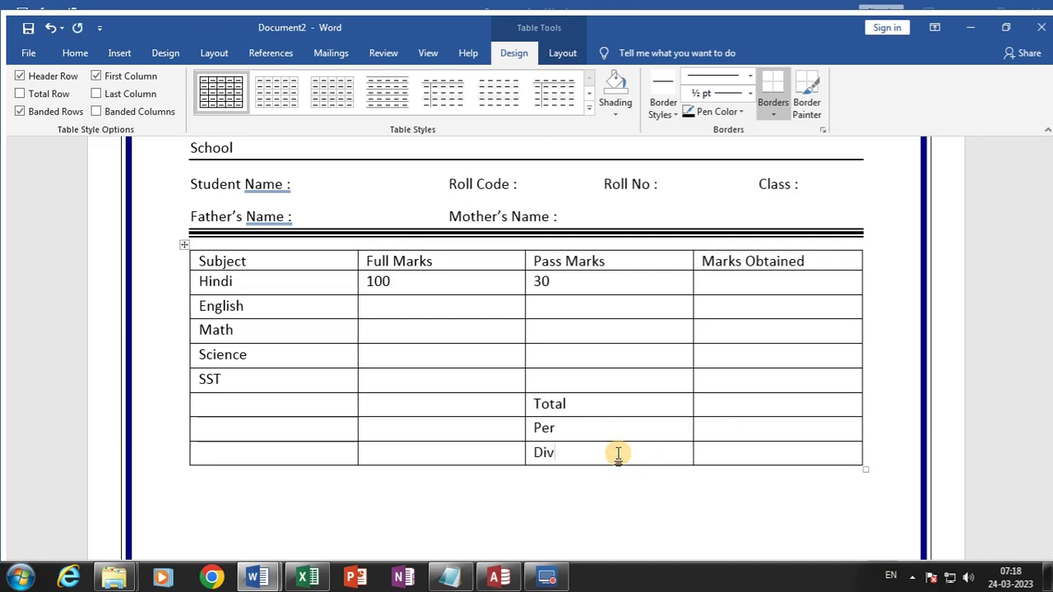
Step: Make the Total, Per and Div labels bold
left_click_drag(597, 405, 582, 451)
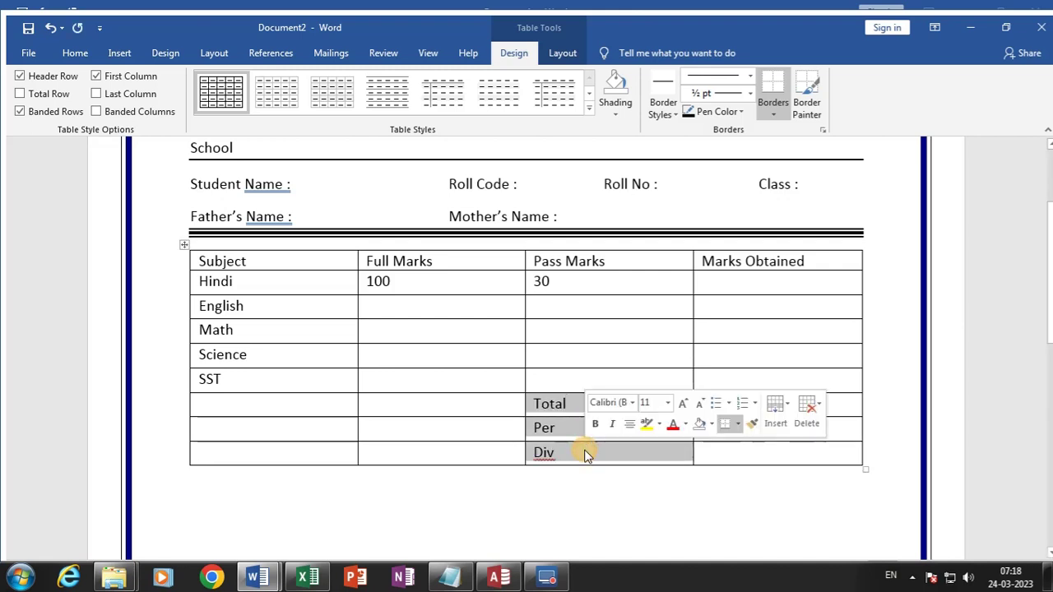
left_click(74, 53)
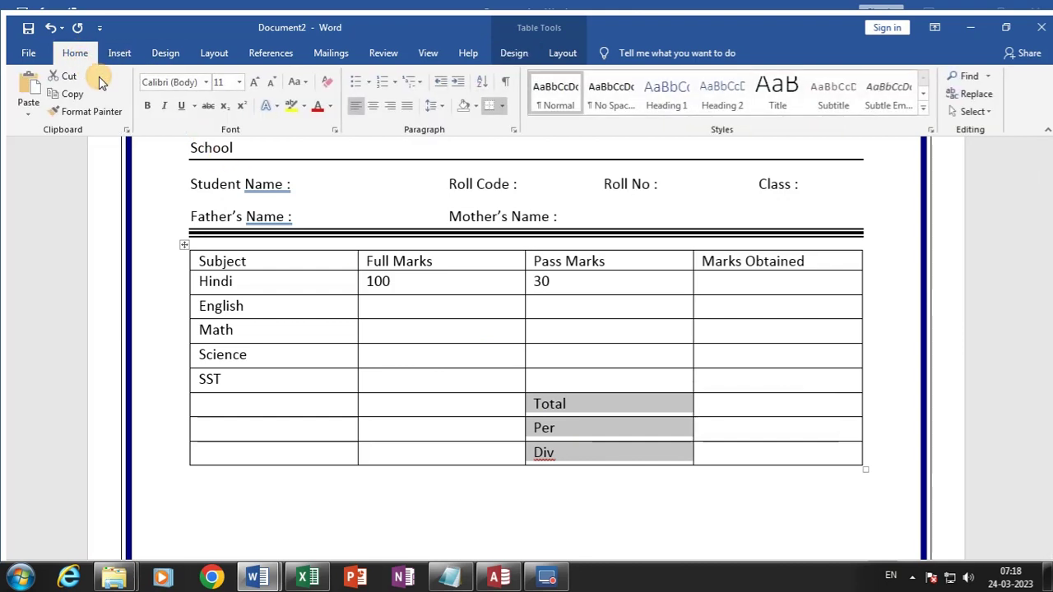
left_click(146, 107)
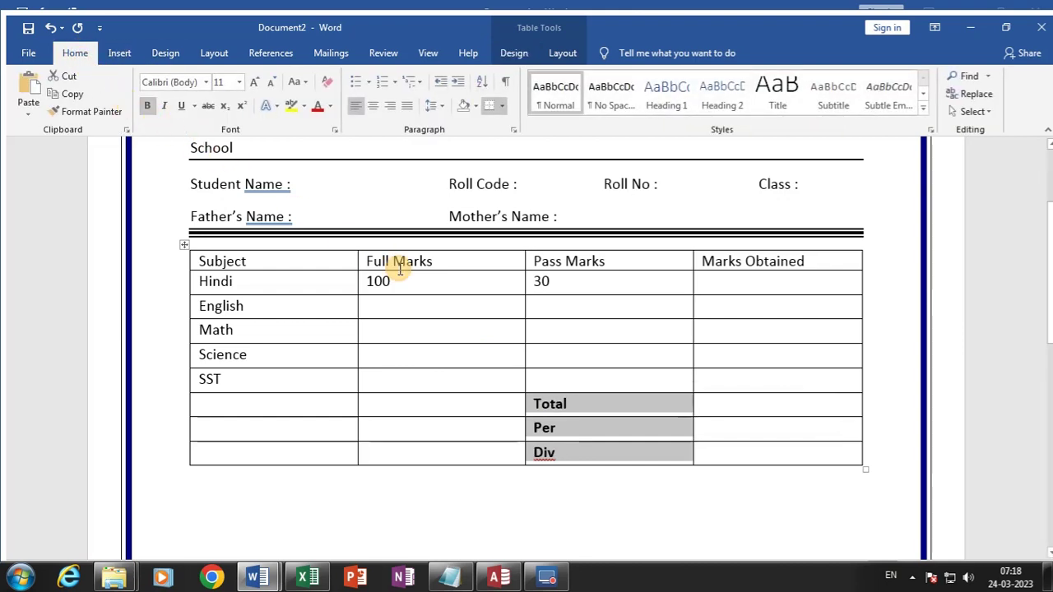
left_click(582, 405)
left_click(219, 282)
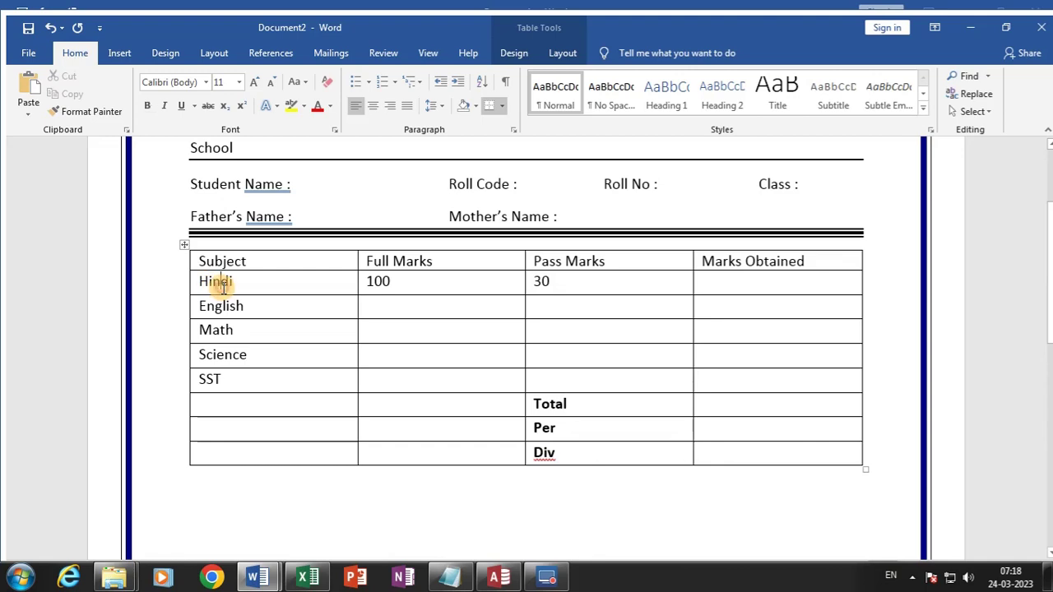
Step: Merge the empty cells to the left of Total, Per and Div into one cell
left_click_drag(280, 404, 418, 445)
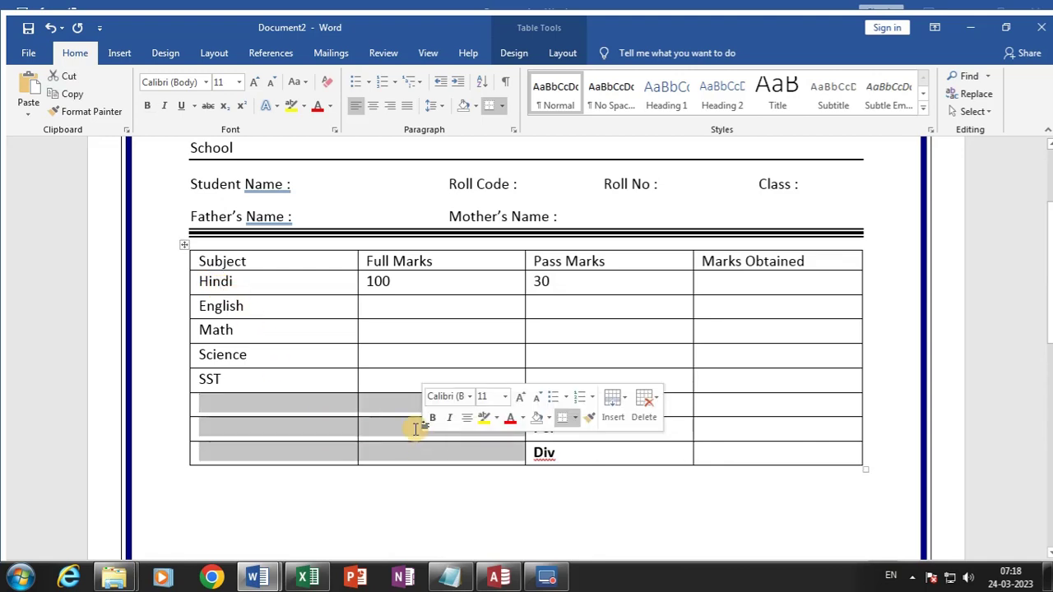
left_click(563, 54)
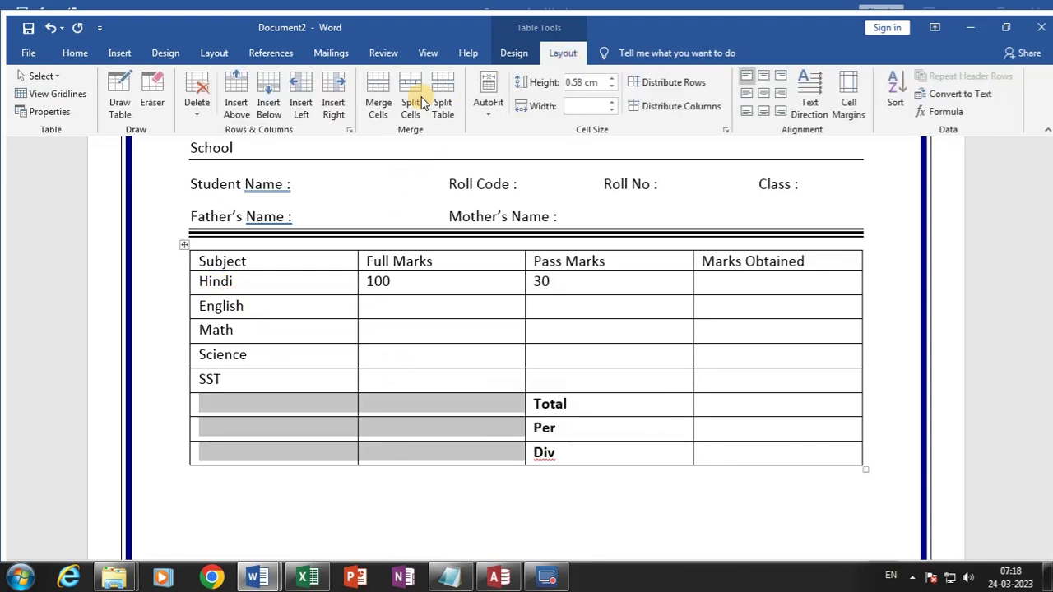
left_click(383, 90)
left_click(613, 404)
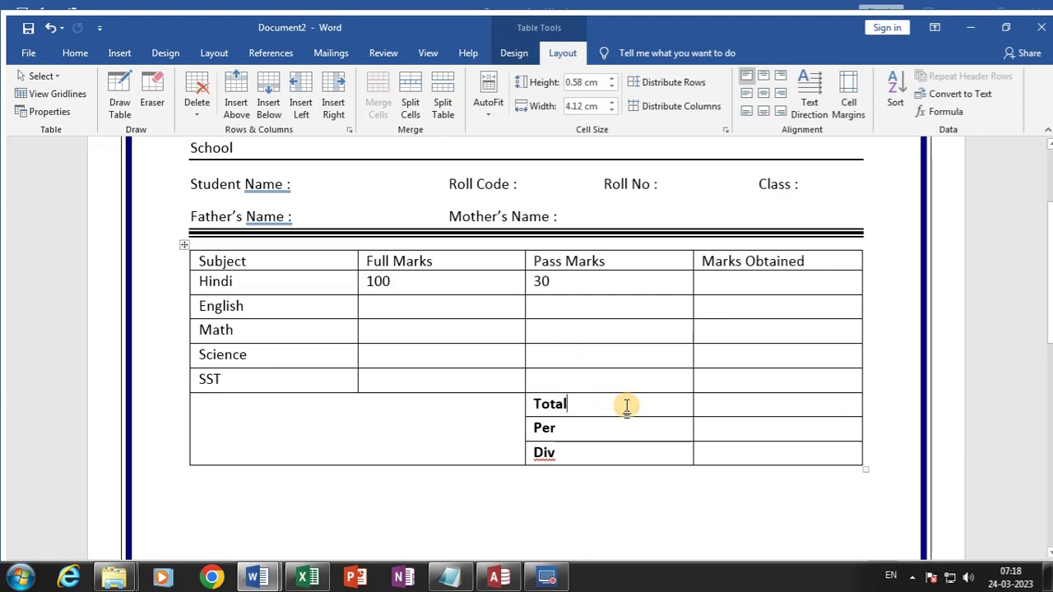
scroll(580, 399, "up", 3)
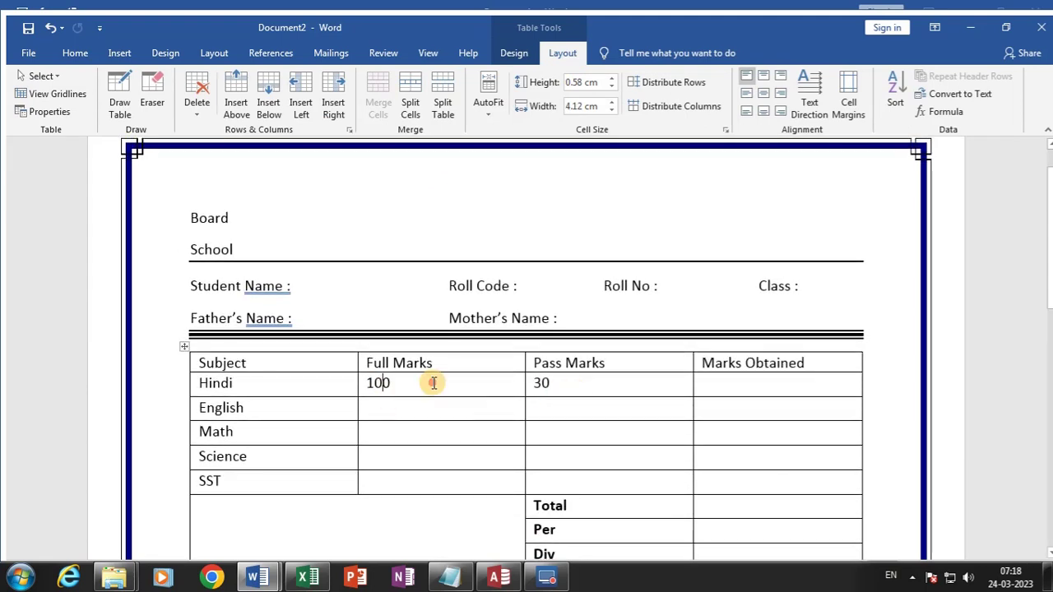
Step: Copy Hindi's 100 and 30 into the English, Math, Science and SST rows
mouse_move(428, 385)
left_mouse_down()
mouse_move(598, 385)
mouse_move(576, 393)
left_mouse_up()
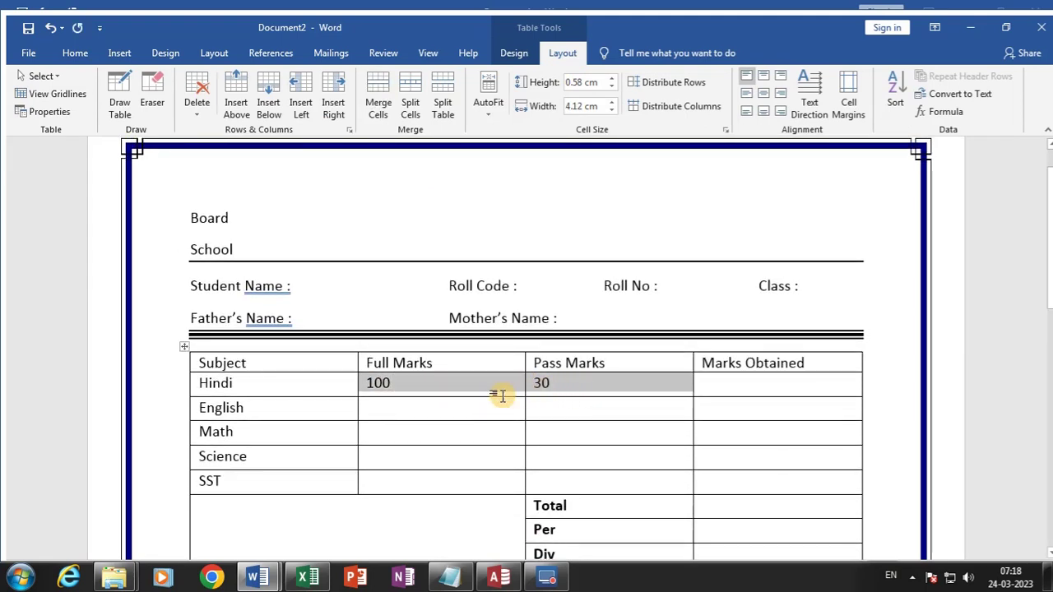
left_click_drag(461, 409, 617, 483)
key("ctrl+v")
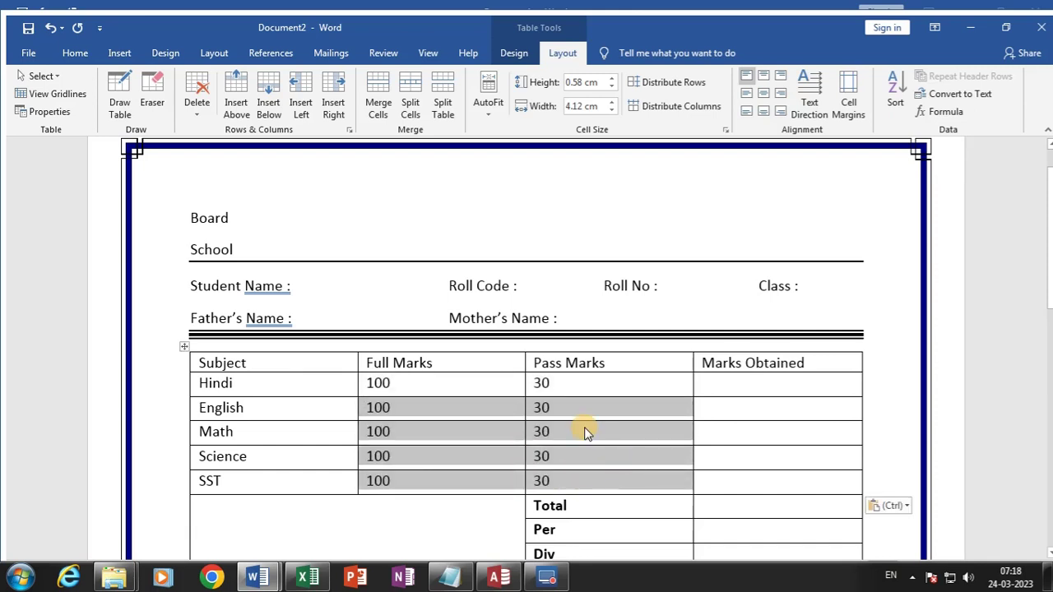
Step: Centre the subject names, marks and Marks Obtained cells from Hindi to Div
left_click_drag(283, 385, 595, 472)
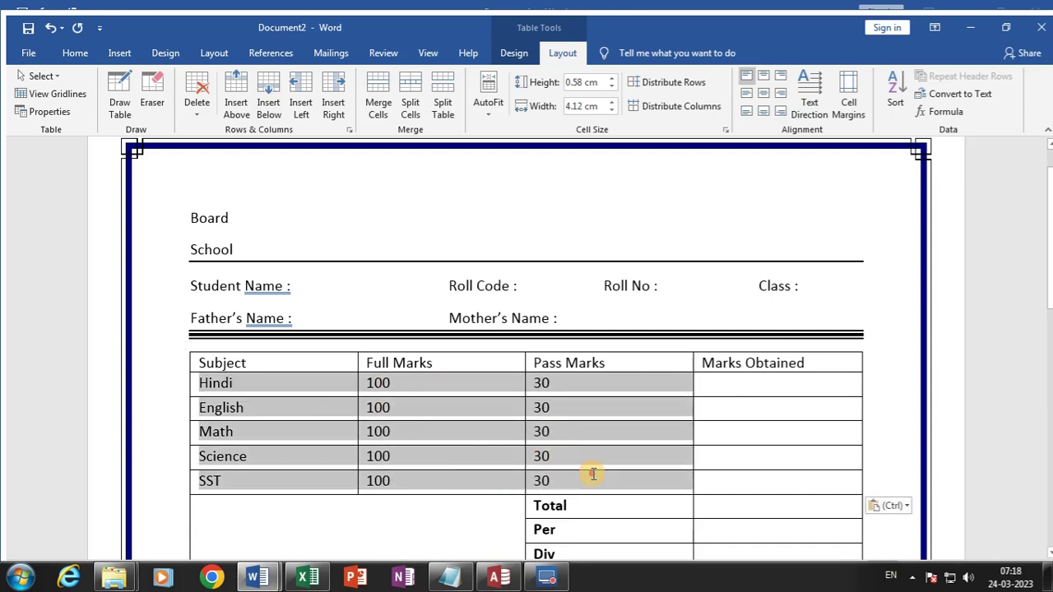
left_click(764, 93)
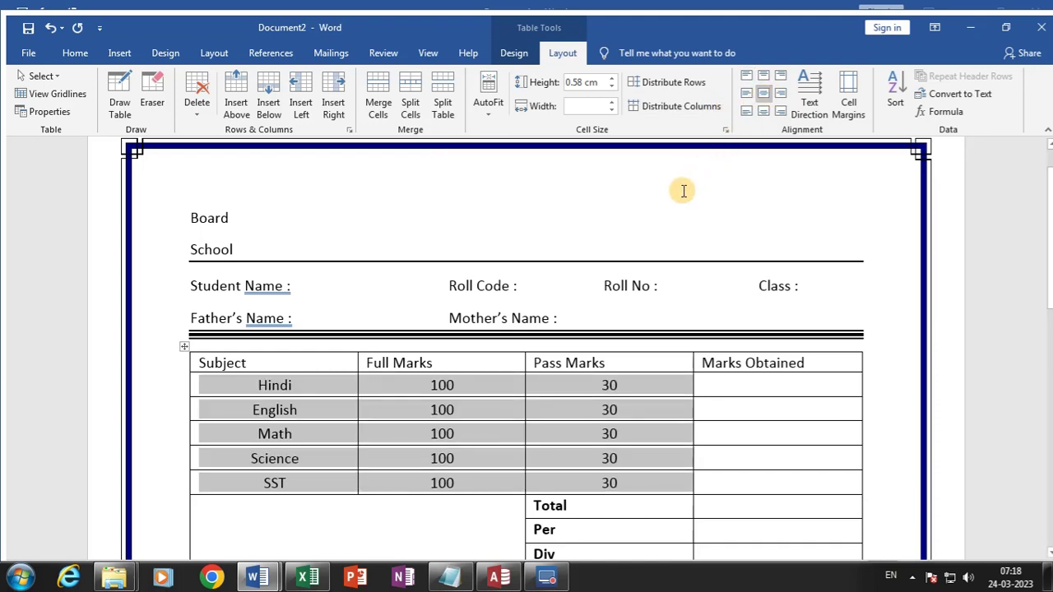
scroll(724, 403, "down", 2)
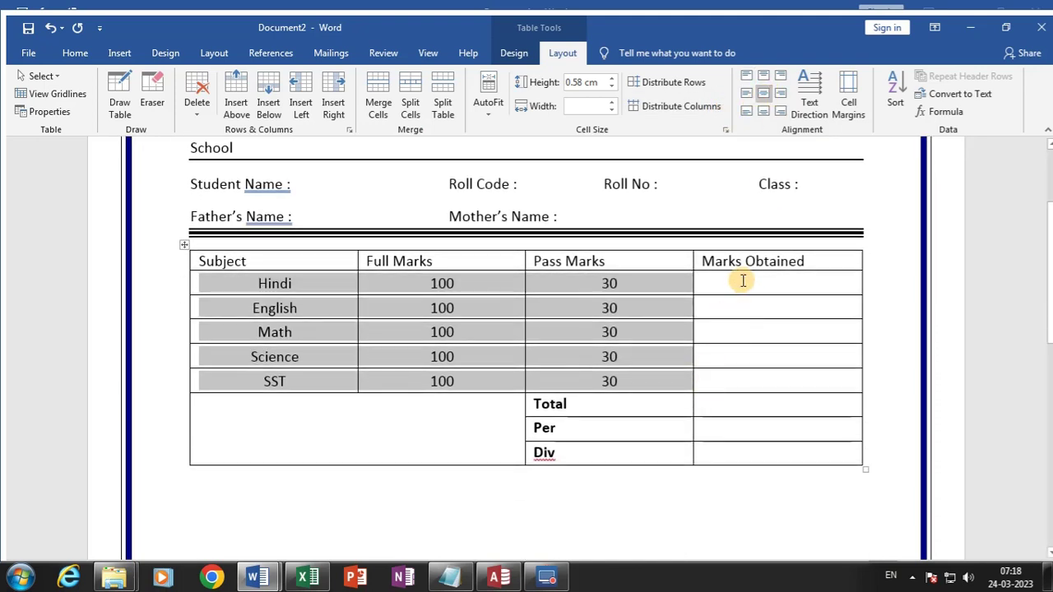
left_click_drag(743, 281, 743, 452)
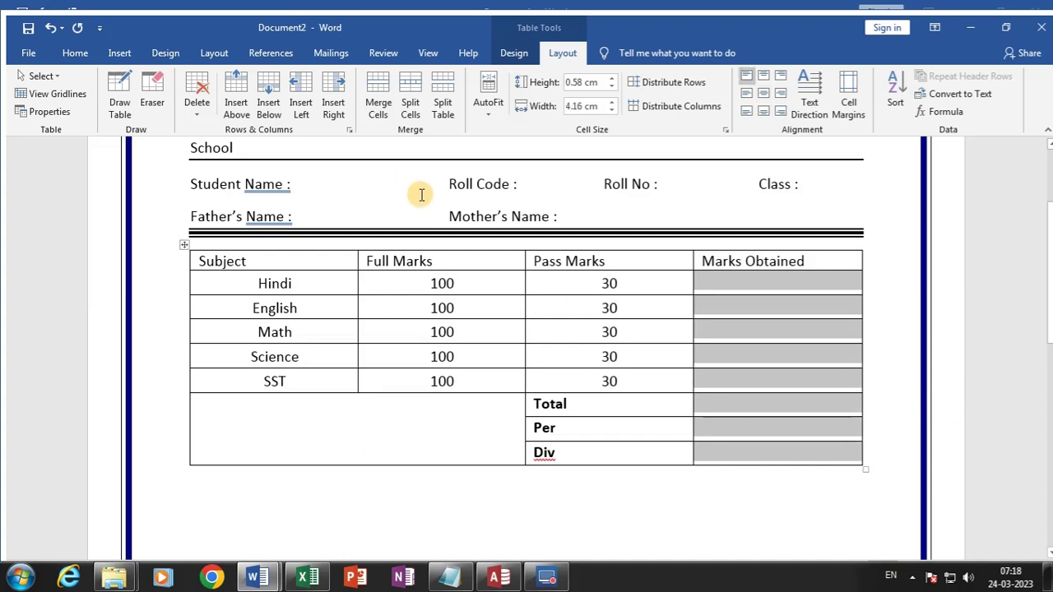
left_click(768, 97)
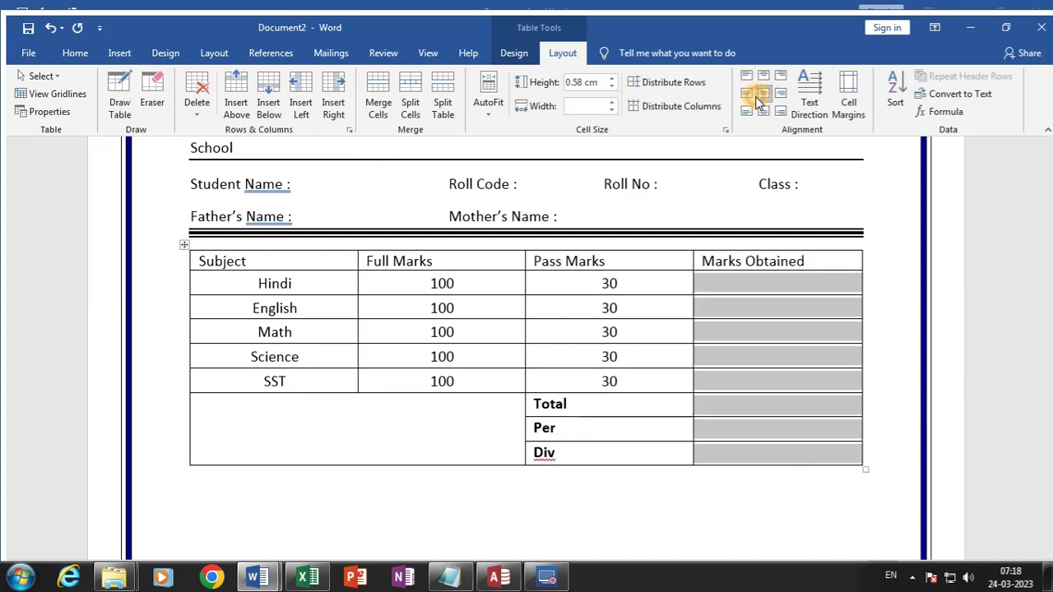
left_click(724, 288)
scroll(685, 315, "up", 3)
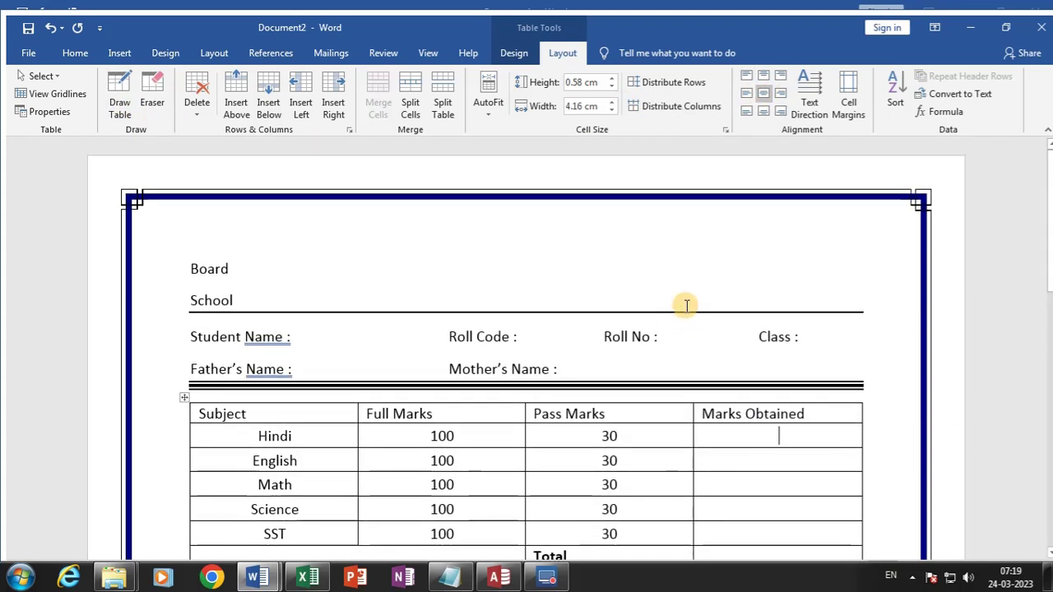
Step: Use Sheet1$ of E:\MailPhoto\MailMergeData as the existing mail-merge recipient list
left_click(330, 56)
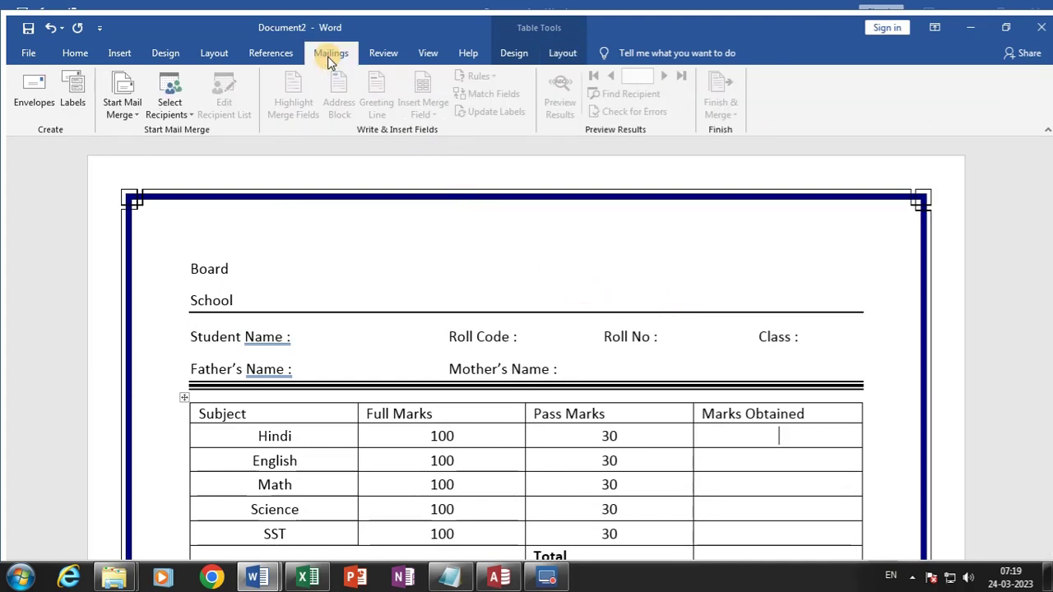
left_click(182, 101)
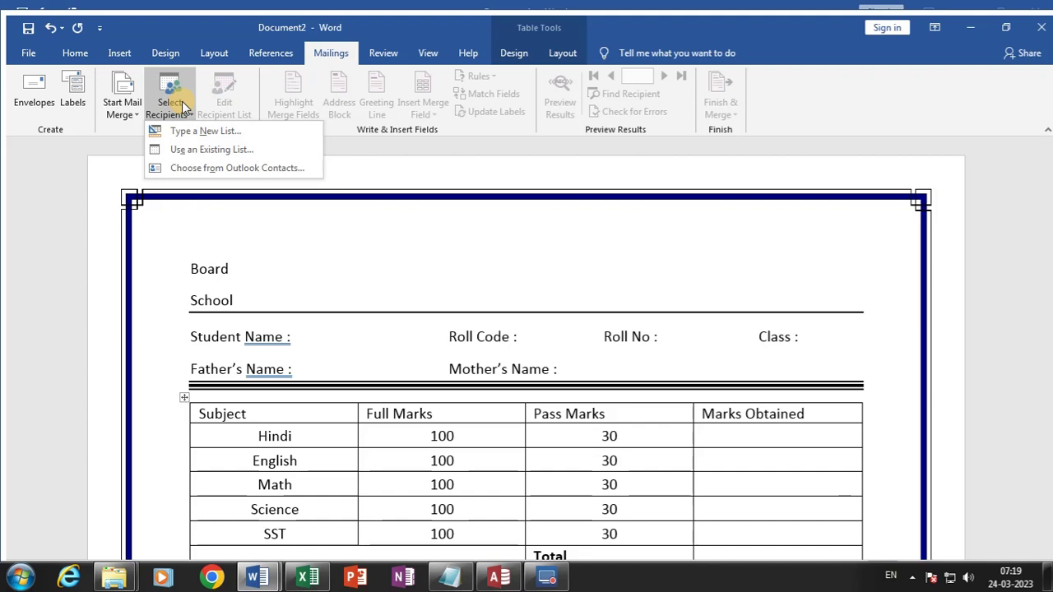
left_click(211, 149)
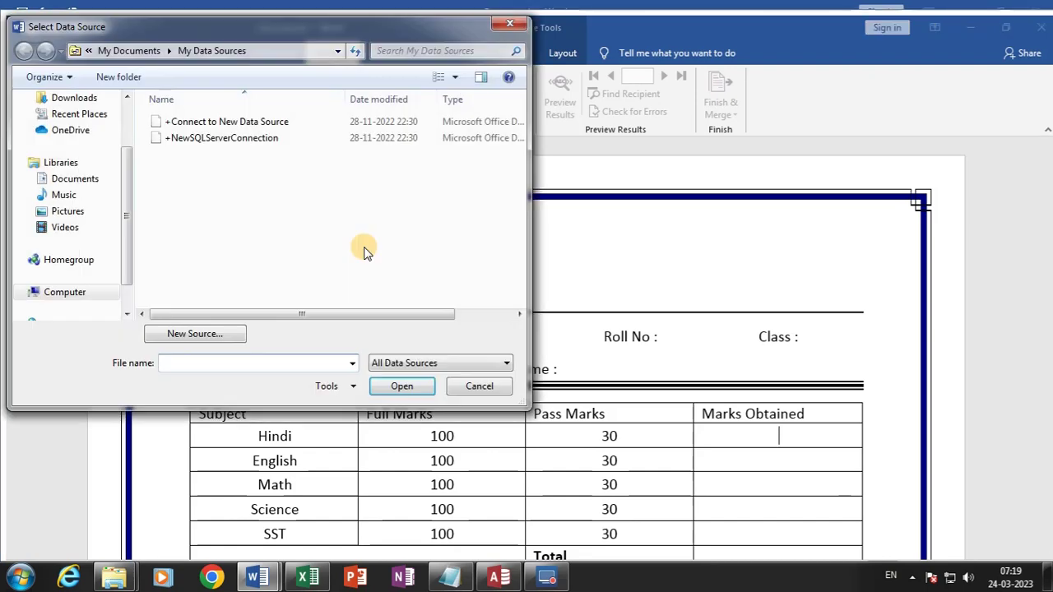
left_click_drag(125, 204, 127, 117)
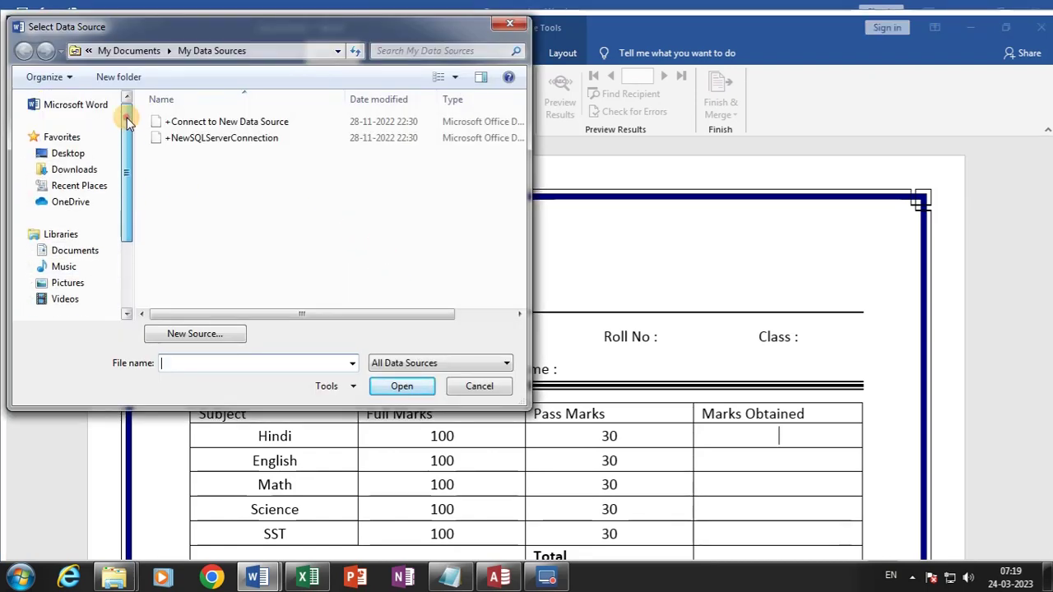
left_click(69, 153)
double_click(259, 251)
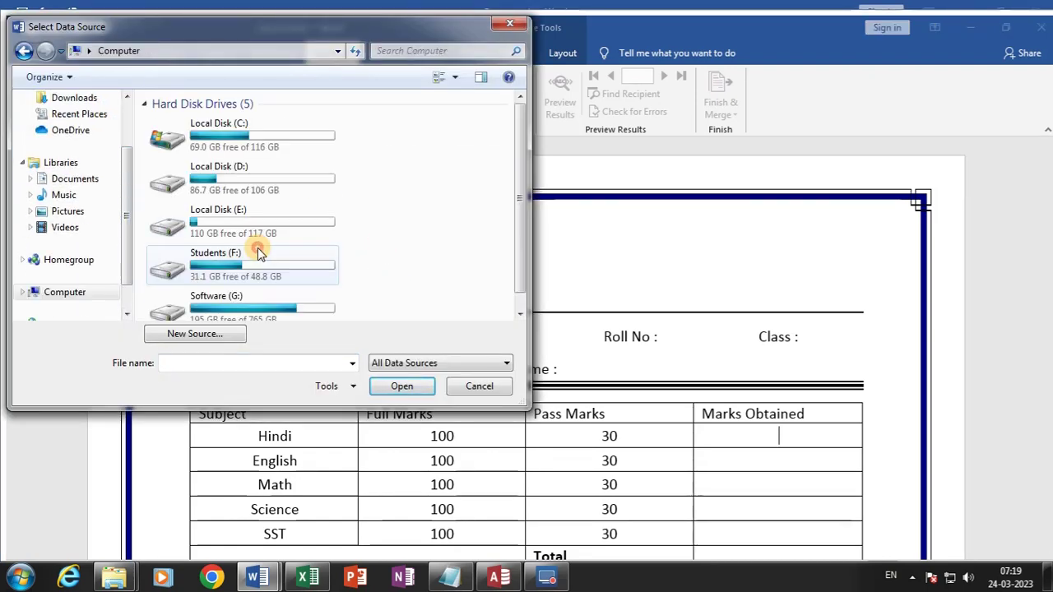
double_click(242, 214)
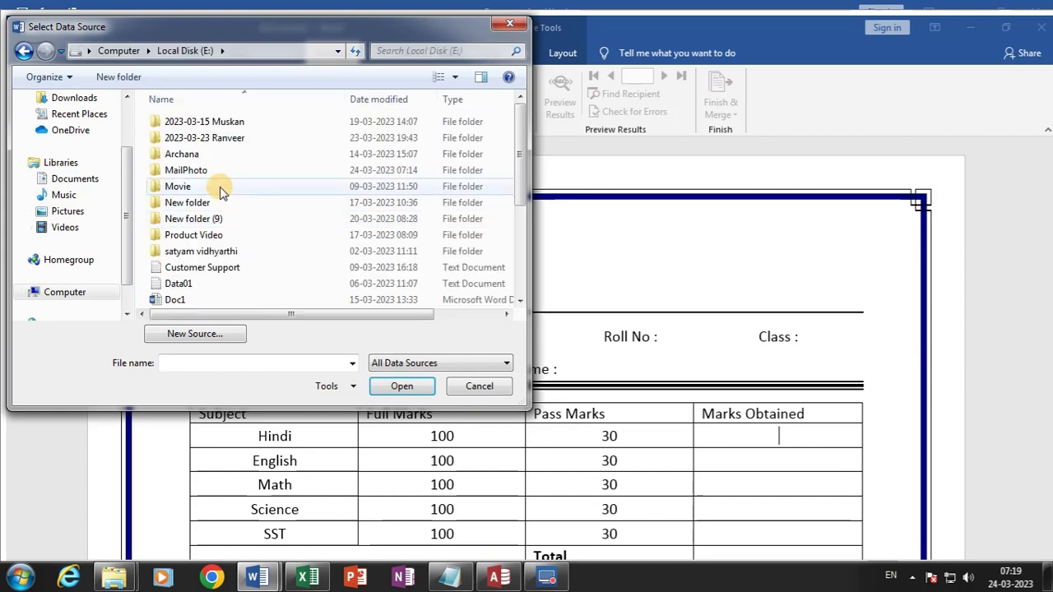
double_click(207, 170)
left_click(197, 129)
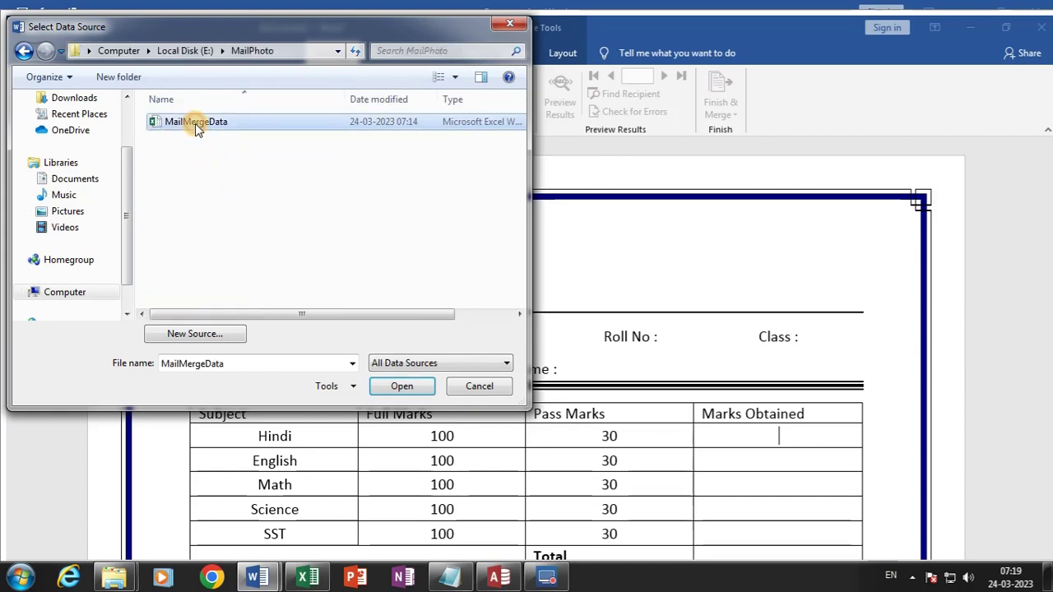
left_click(403, 386)
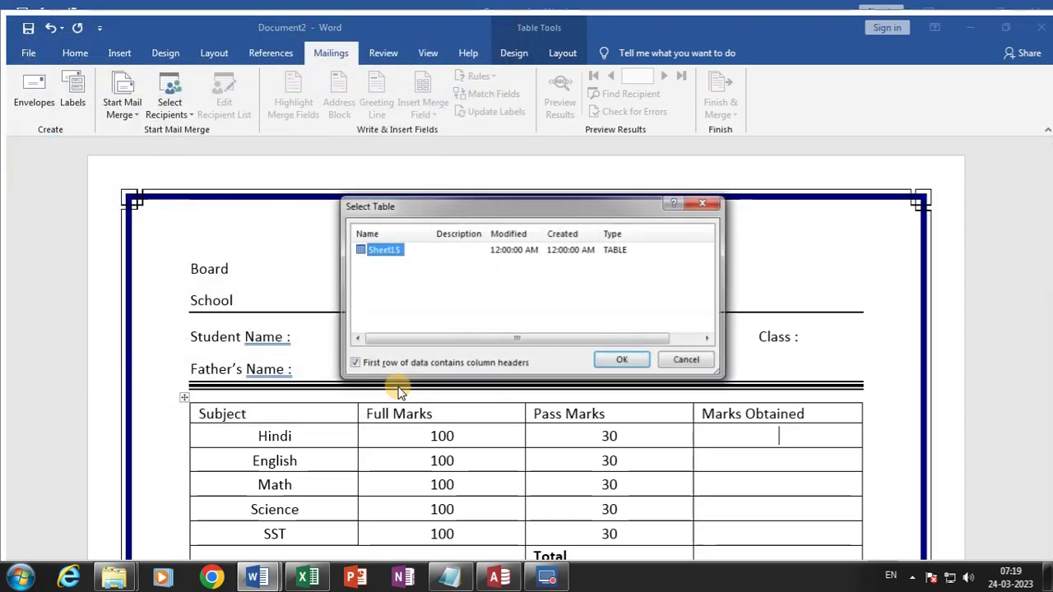
left_click(633, 360)
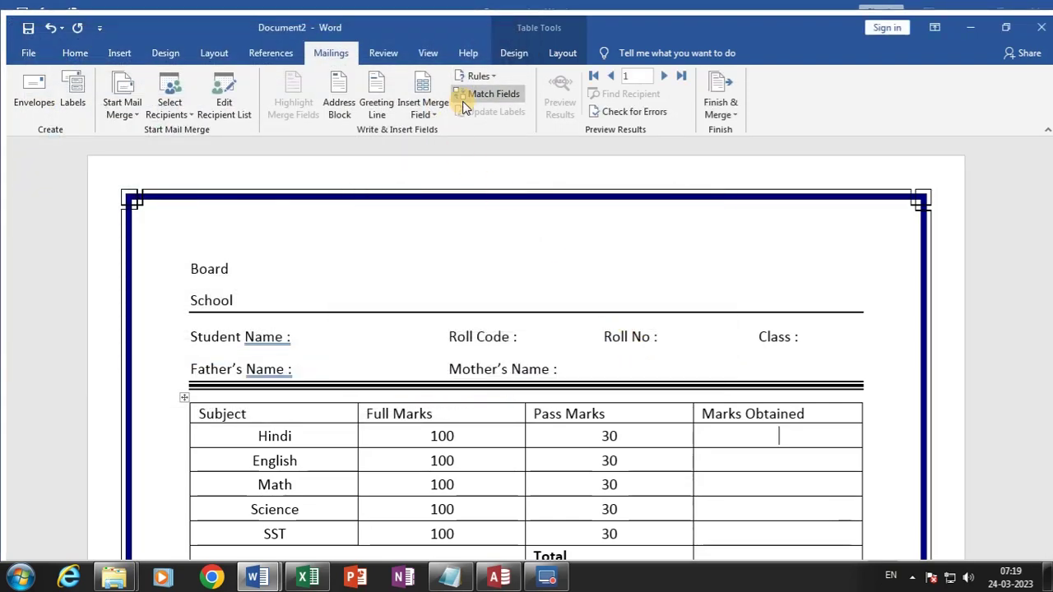
Step: Replace the Board placeholder text with the «Board» merge field
left_click(419, 116)
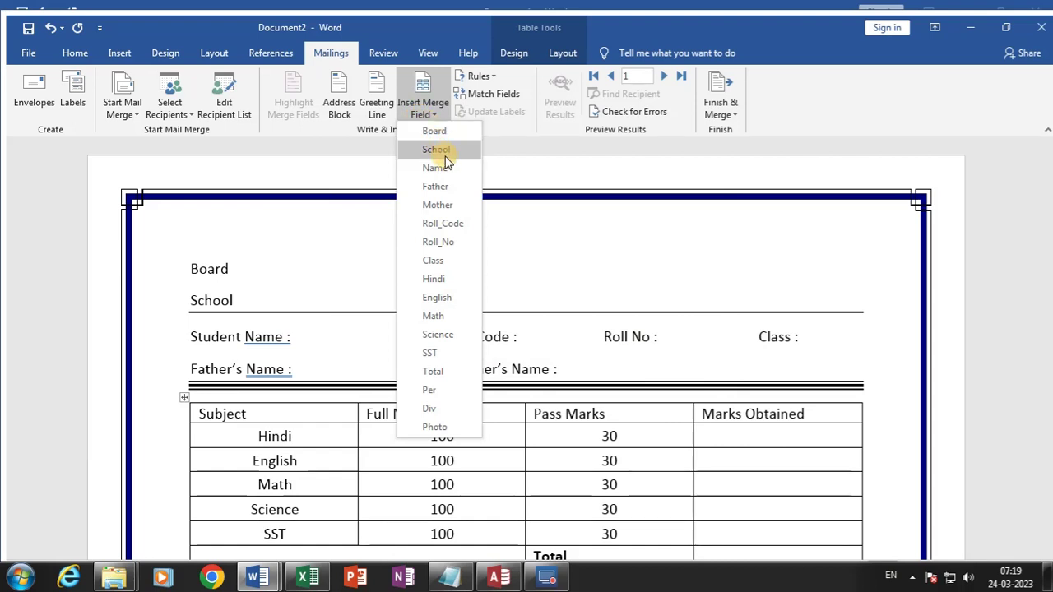
left_click(568, 341)
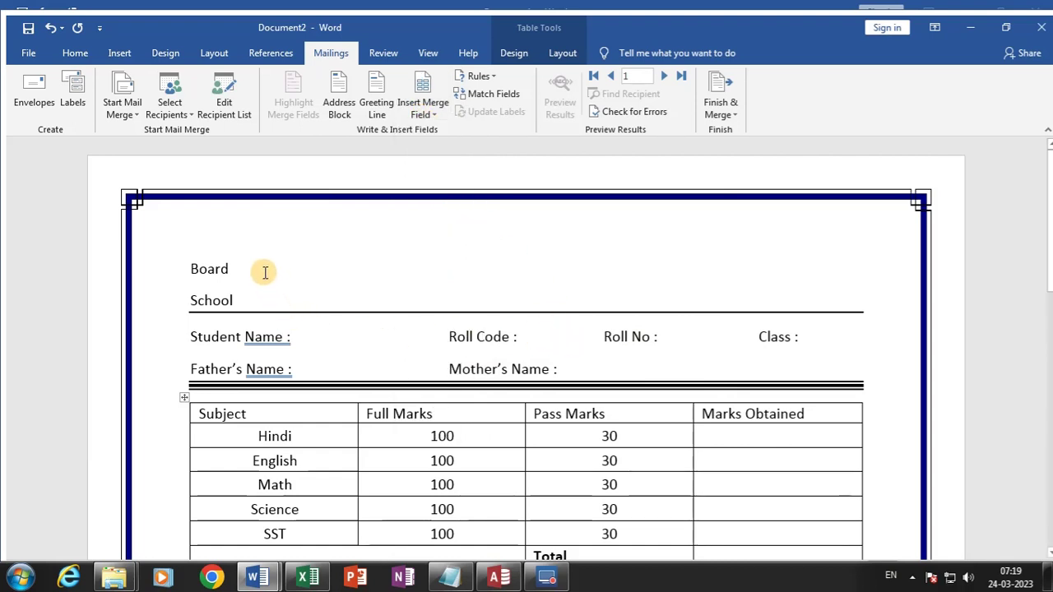
left_click_drag(265, 272, 196, 261)
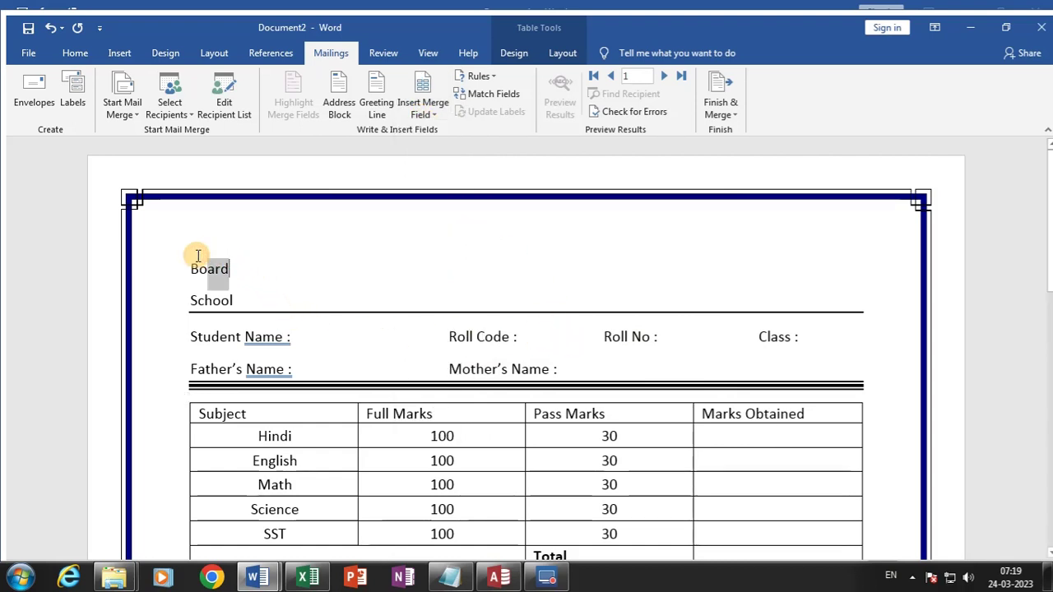
left_click(427, 111)
left_click(439, 131)
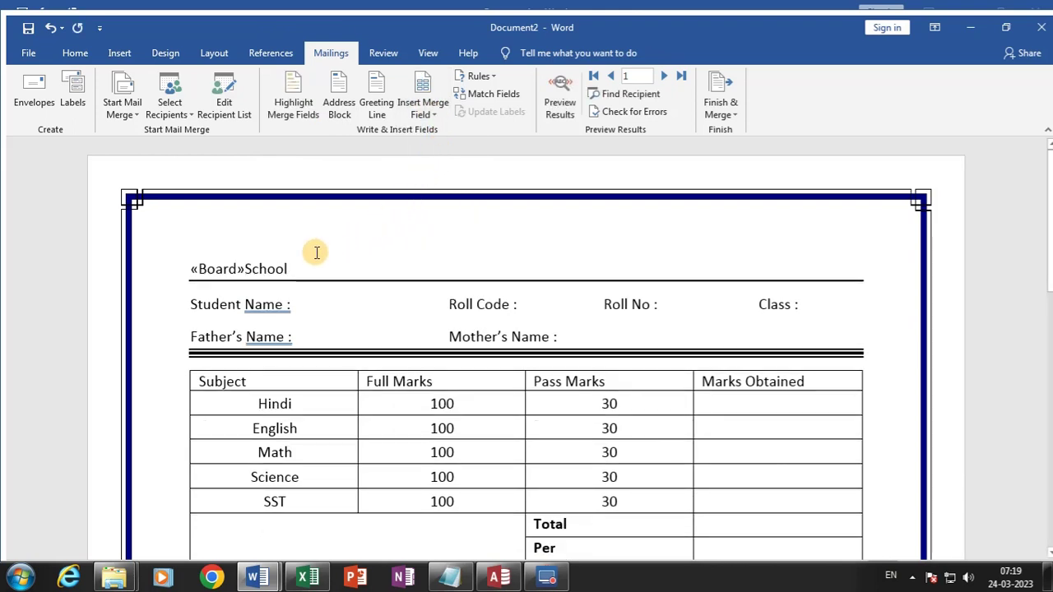
Step: Put School on its own line and replace it with the «School» merge field
key("Return")
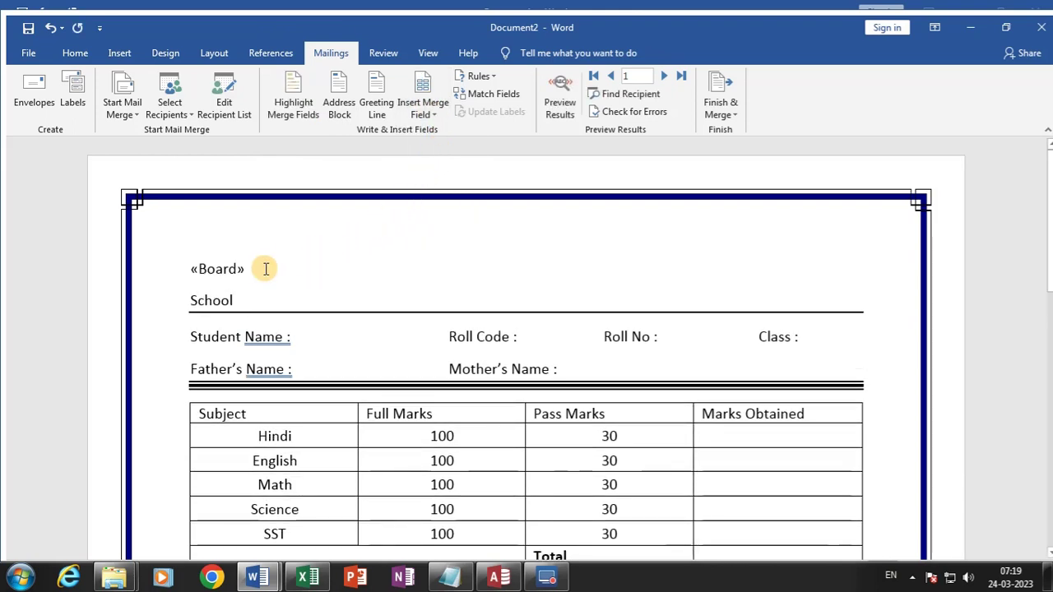
left_click_drag(235, 301, 191, 301)
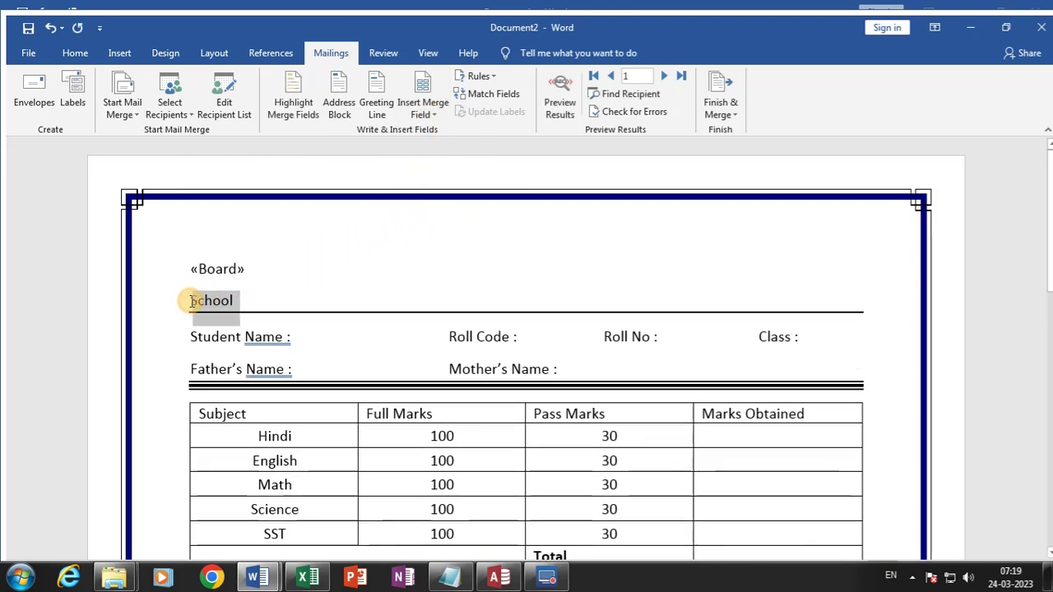
left_click(424, 107)
left_click(436, 149)
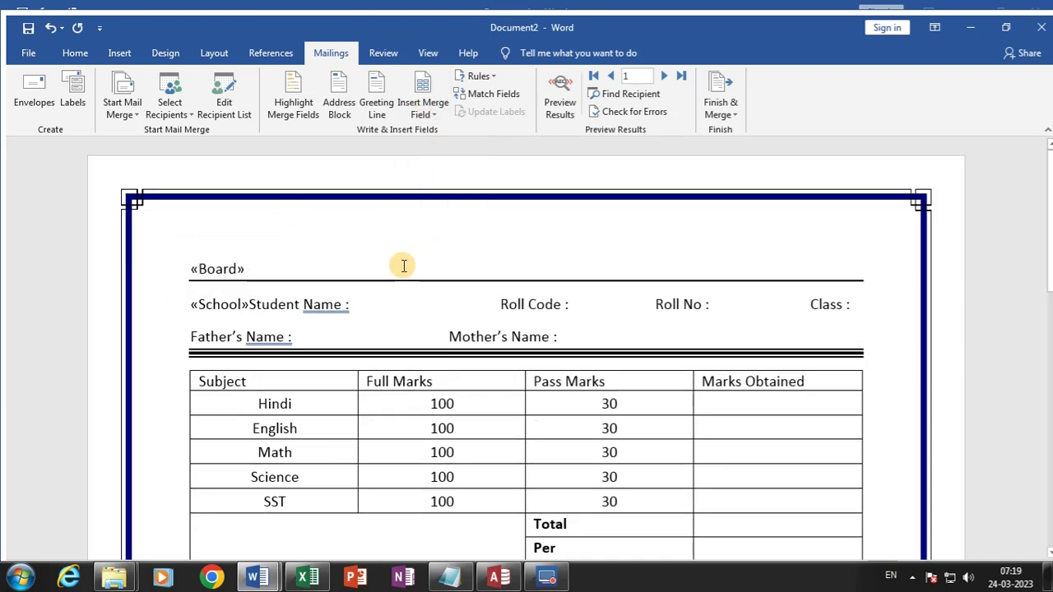
Step: Move Student Name to its own line and insert the «Name» field after it
key("Return")
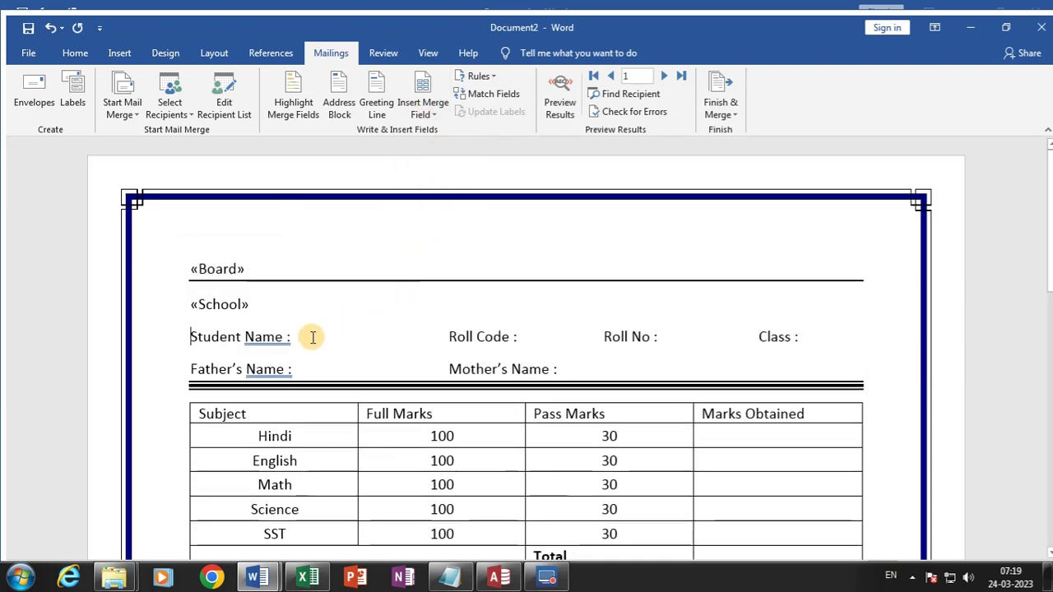
left_click(324, 337)
left_click(426, 106)
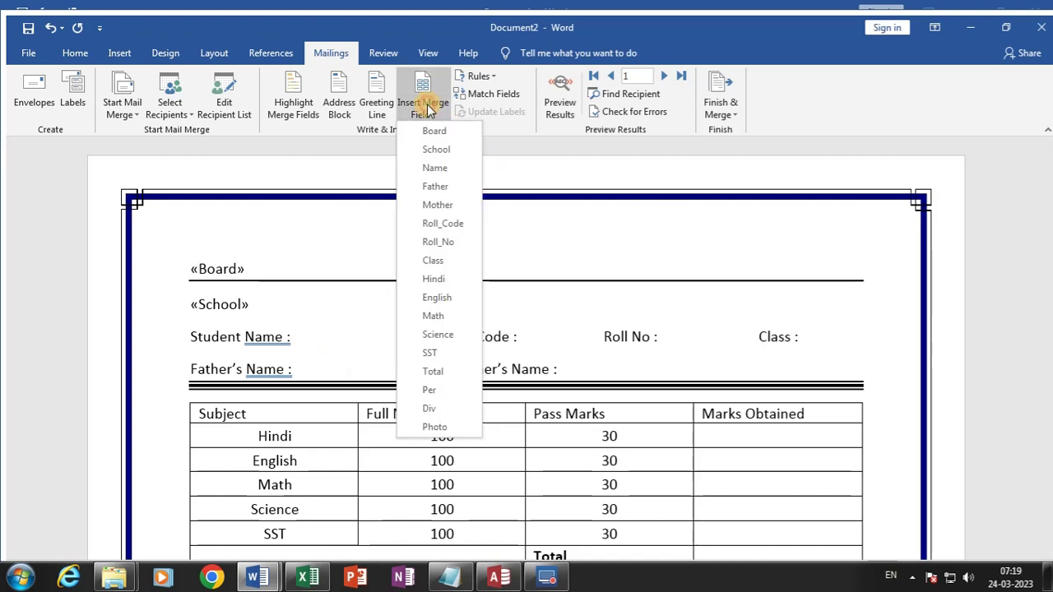
left_click(436, 168)
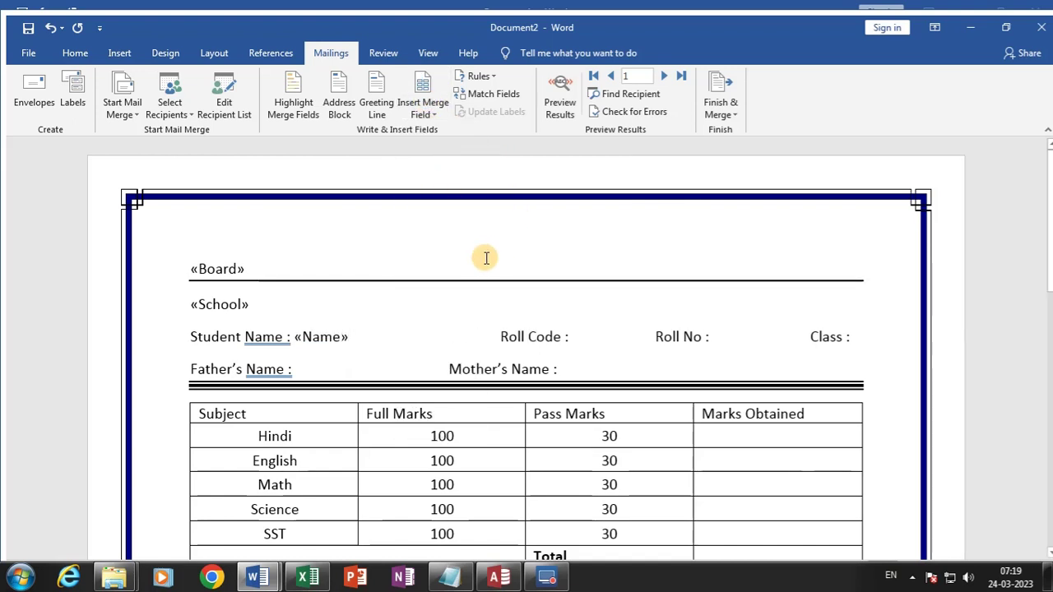
key("Delete")
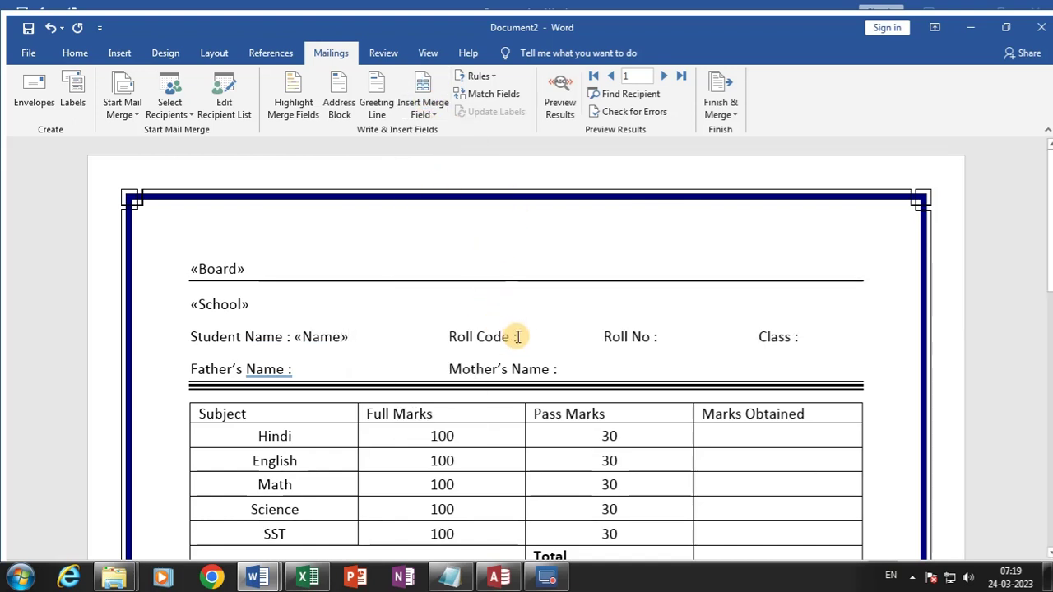
Step: Insert «Roll_Code» and «Roll_No» merge fields after the Roll Code and Roll No labels
left_click(417, 101)
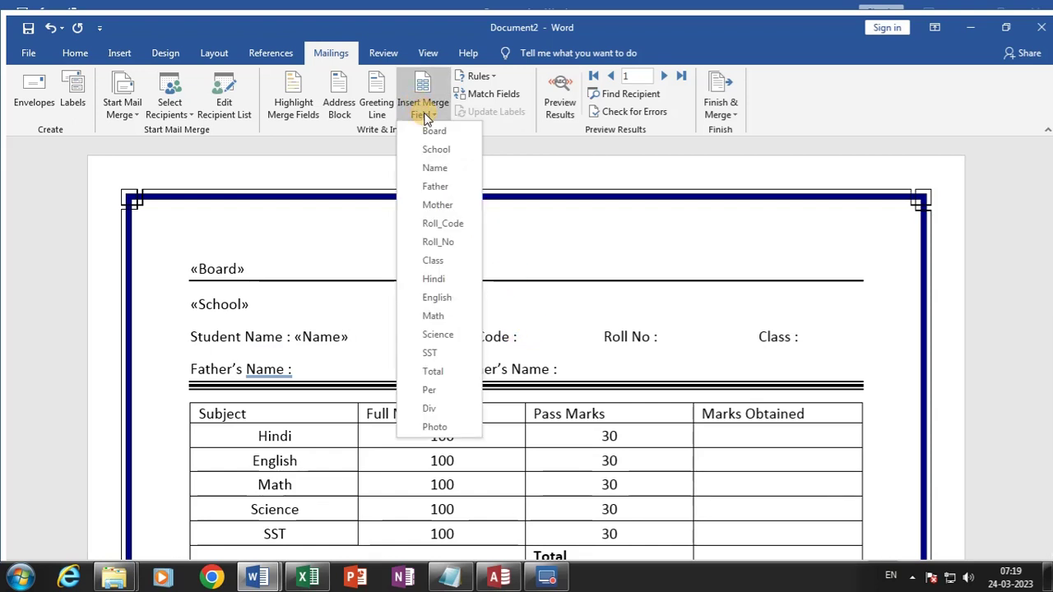
left_click(465, 224)
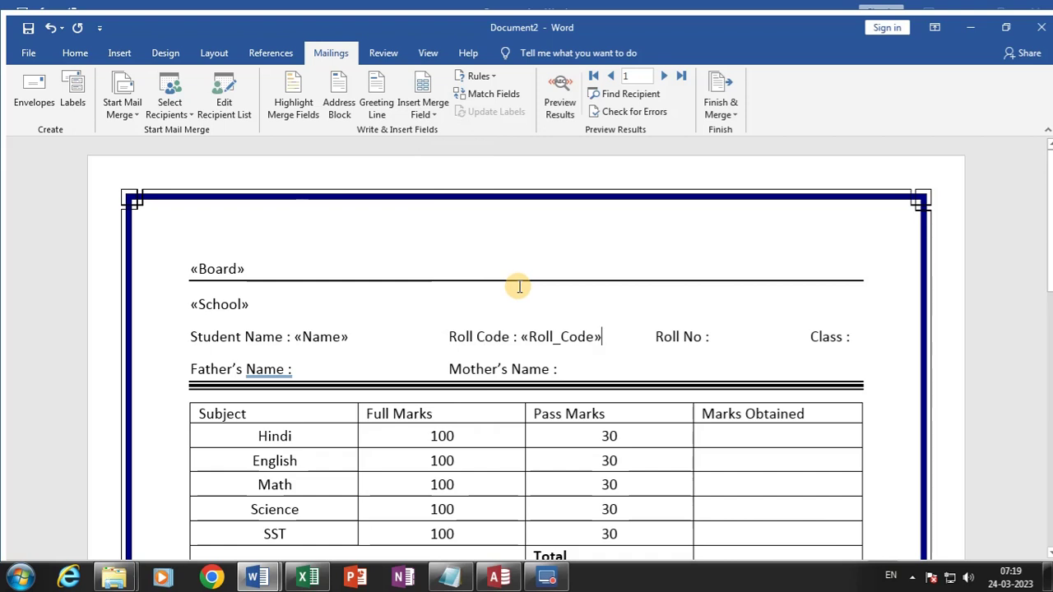
key("Delete")
key("Tab")
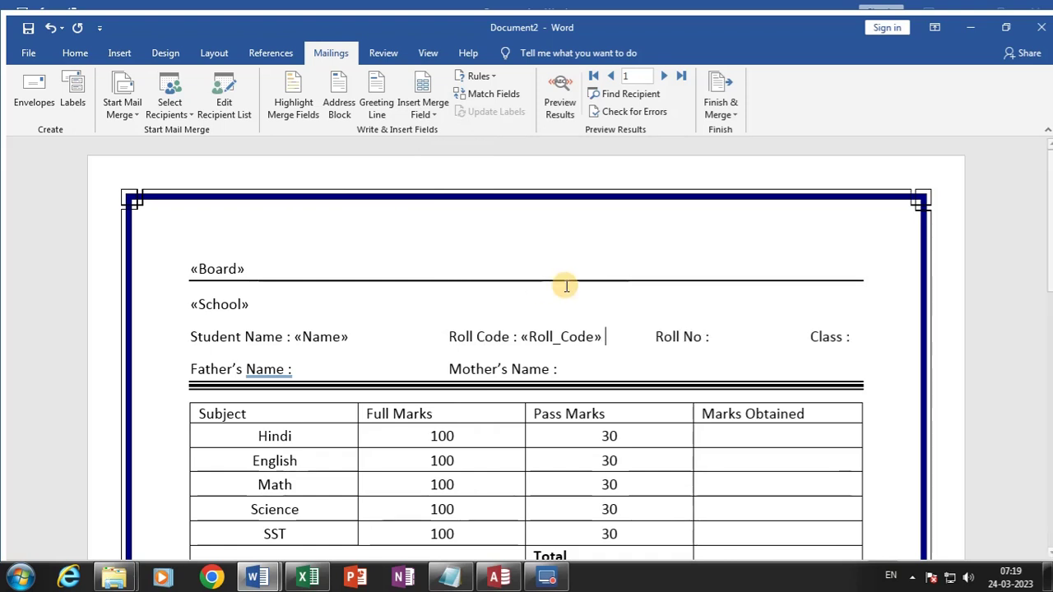
left_click(423, 111)
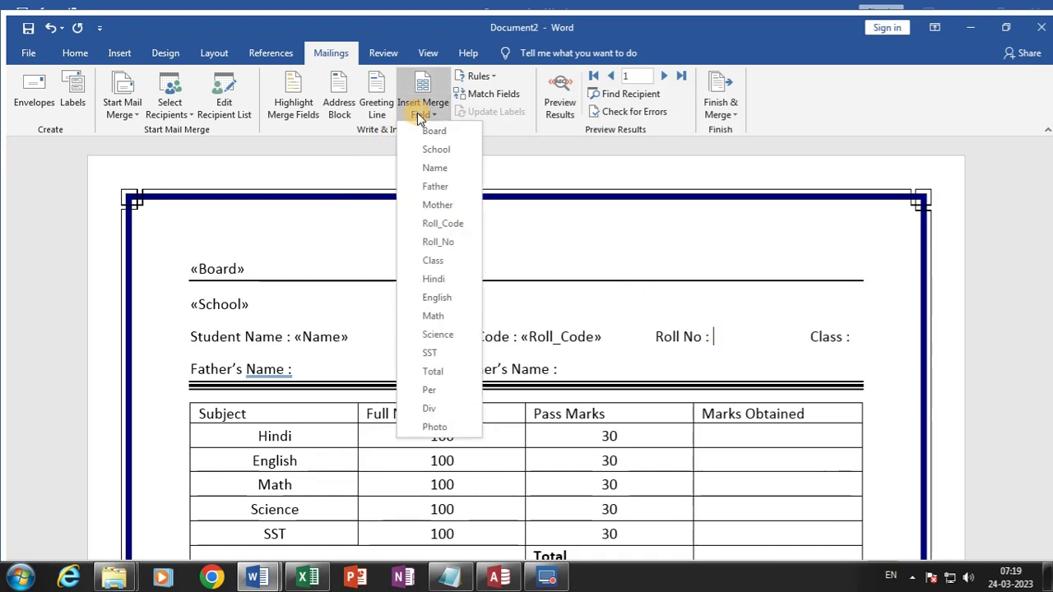
left_click(451, 241)
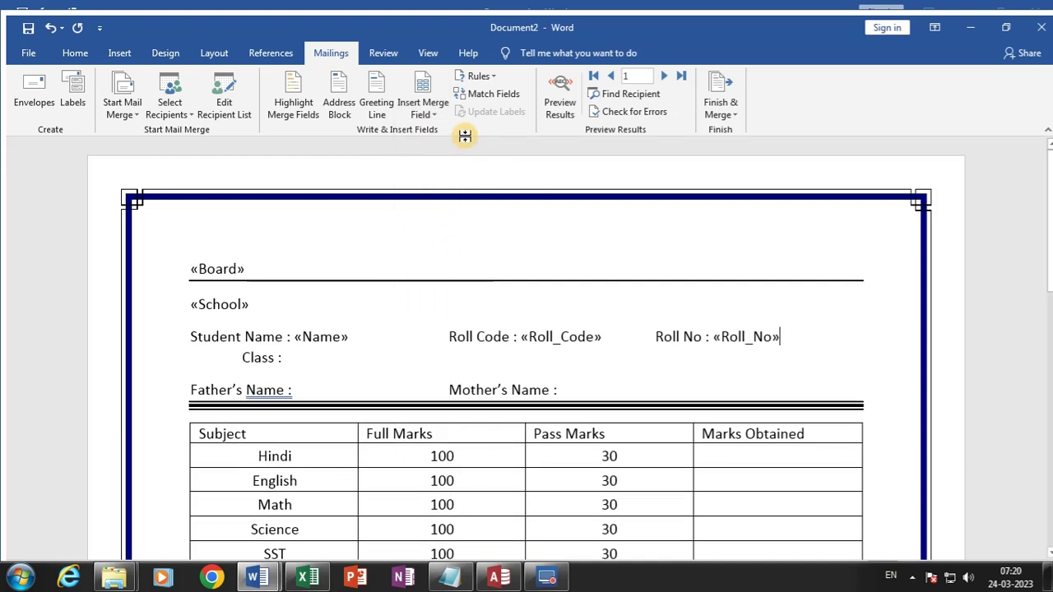
Step: Turn on the first record's merge preview and insert the Class field after its label
left_click(559, 94)
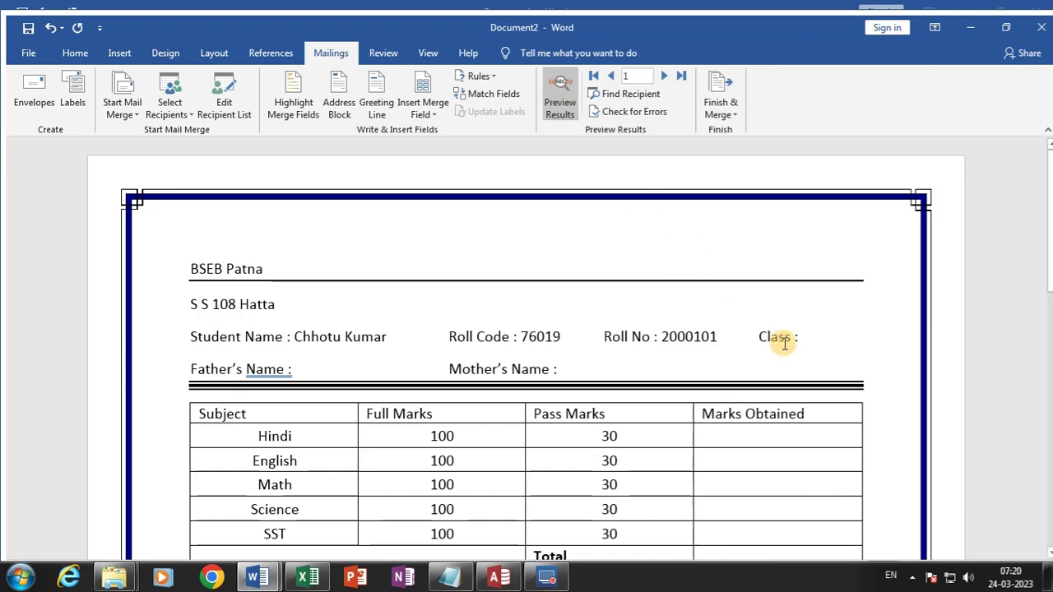
left_click(808, 339)
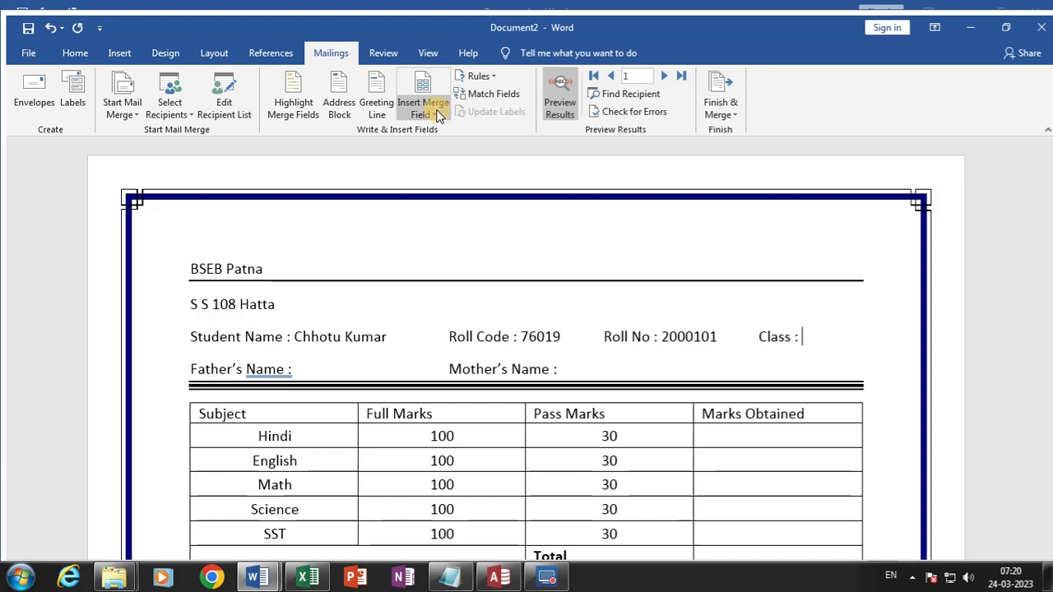
left_click(561, 98)
left_click(560, 99)
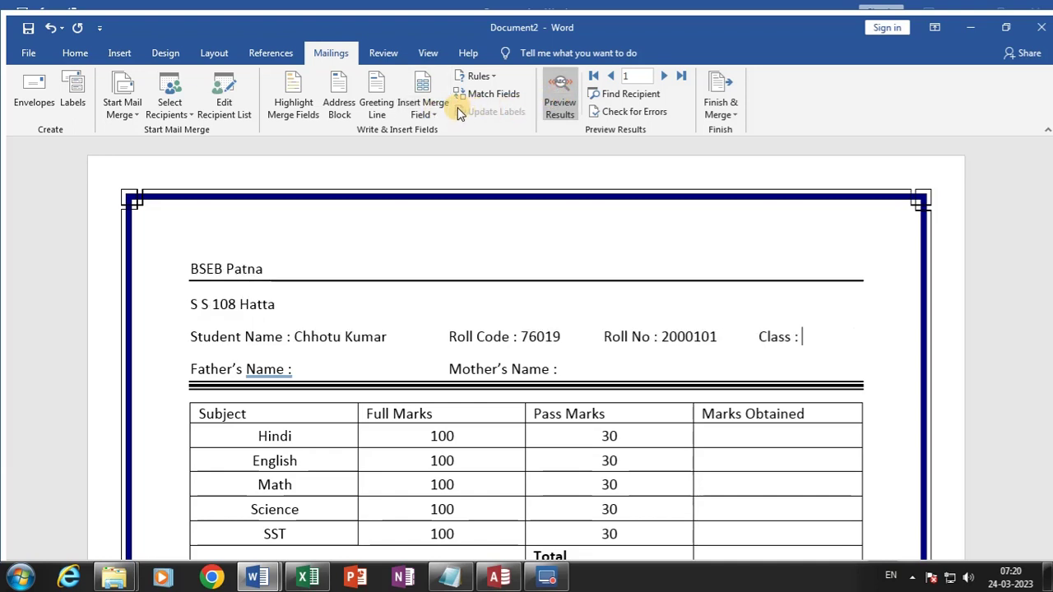
left_click(428, 112)
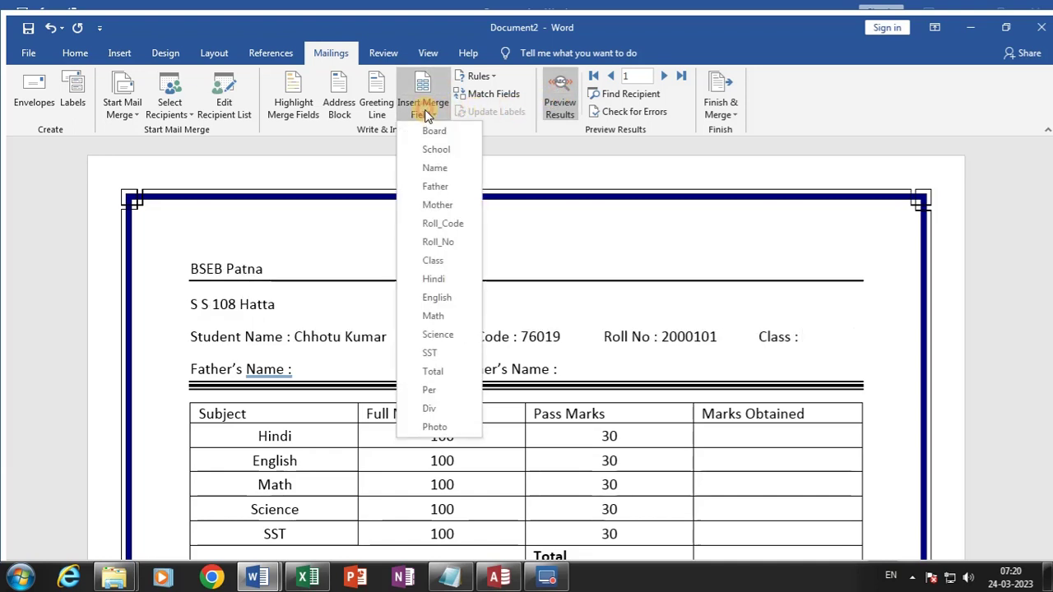
left_click(449, 262)
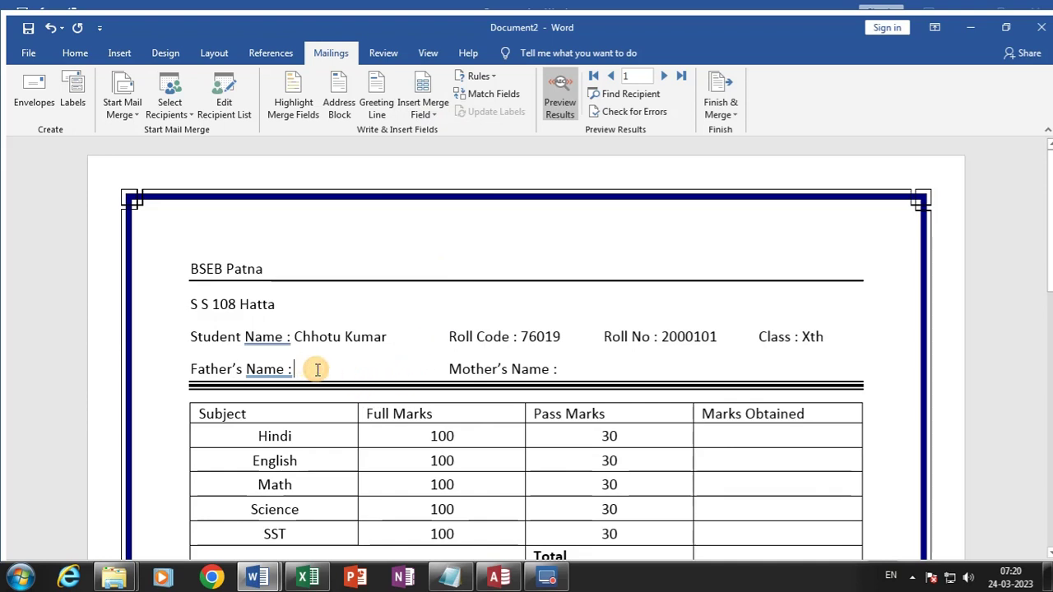
Step: Insert the Father and Mother merge fields after the Father's Name and Mother's Name labels
left_click(423, 107)
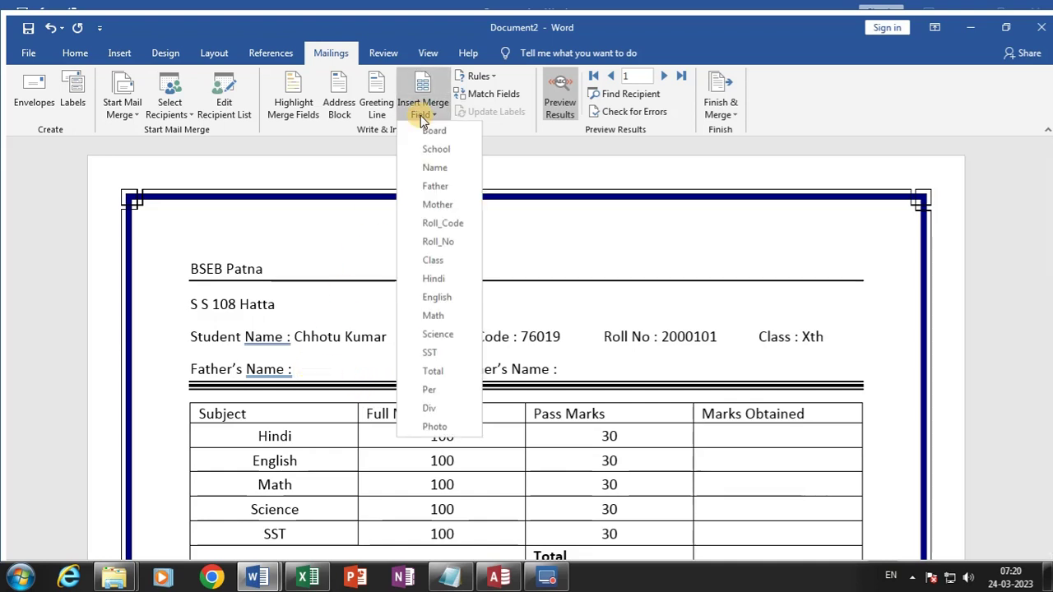
left_click(436, 186)
key("Delete")
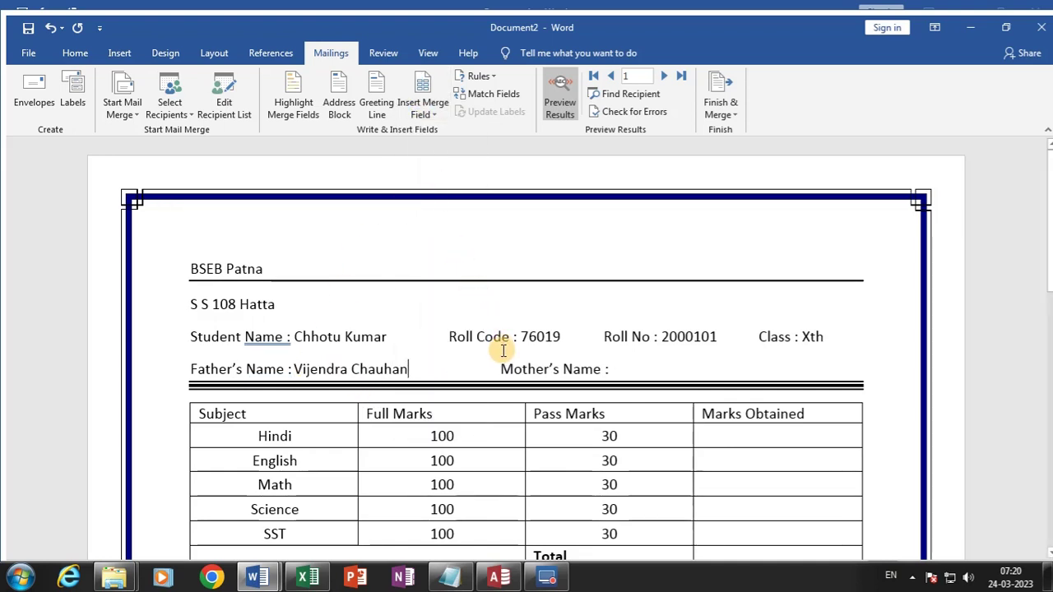
left_click(614, 369)
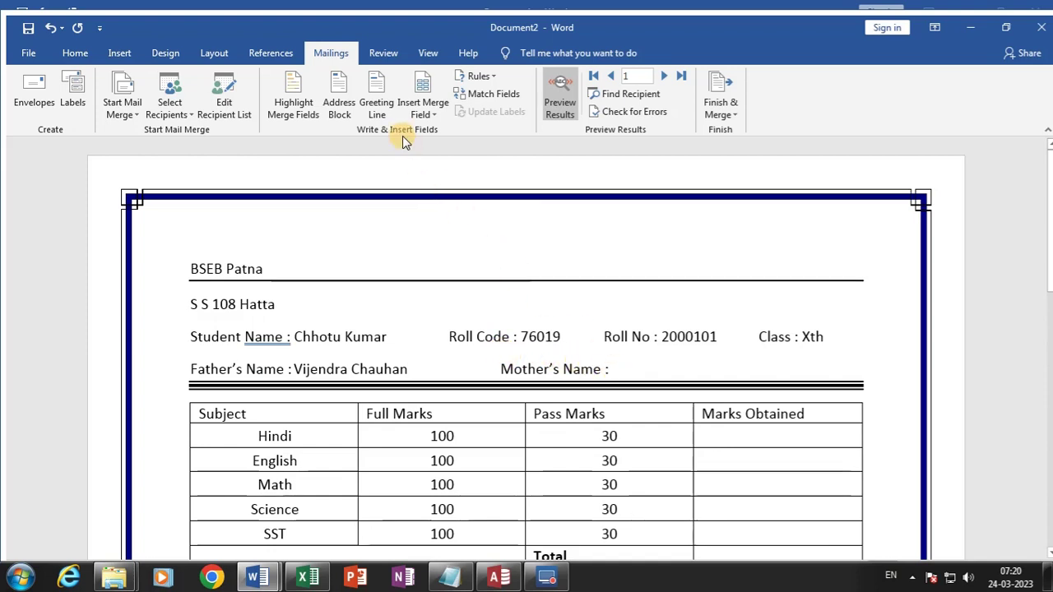
left_click(419, 115)
left_click(449, 205)
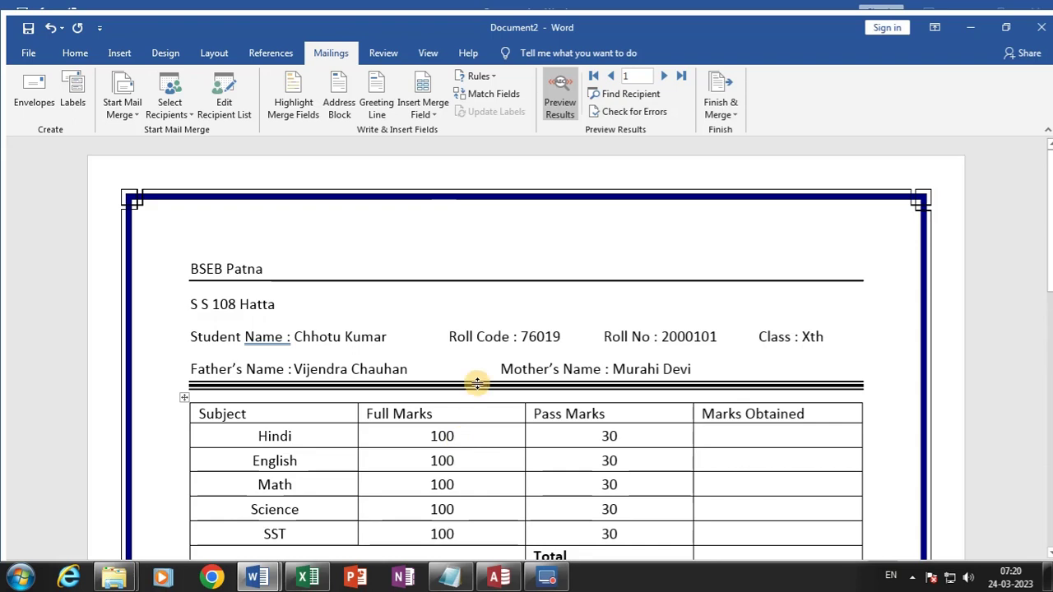
Step: Insert the Hindi, English and Math marks merge fields into their Marks Obtained cells
scroll(748, 312, "down", 3)
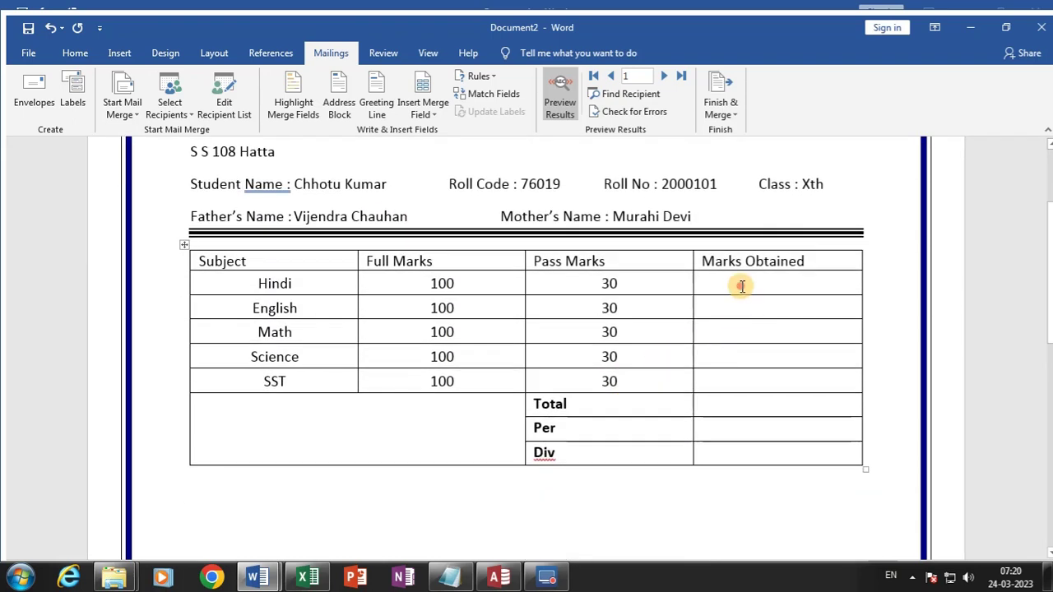
left_click(741, 286)
scroll(742, 285, "up", 2)
left_click(430, 113)
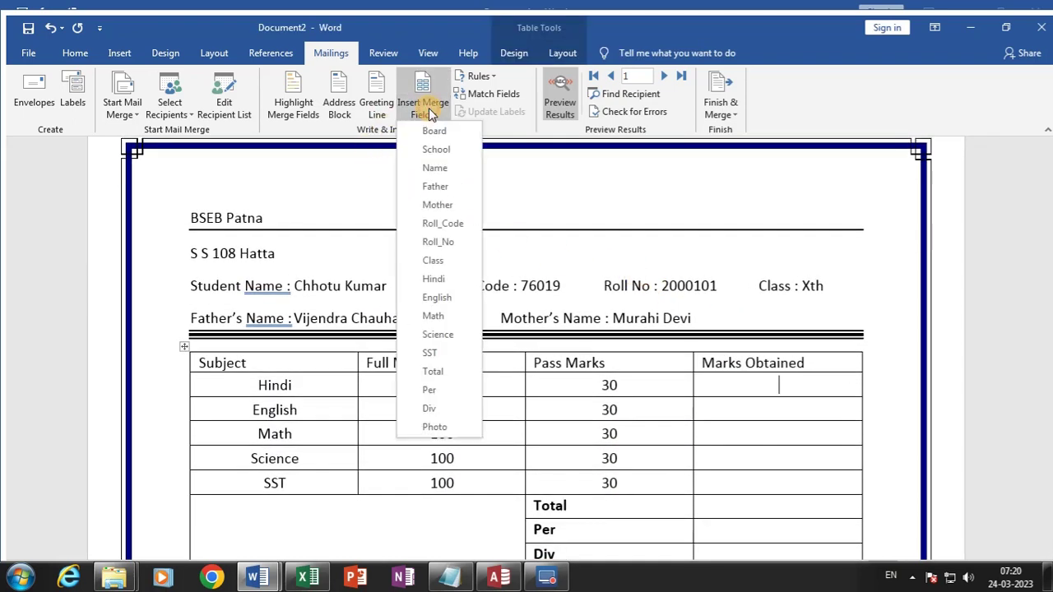
left_click(453, 278)
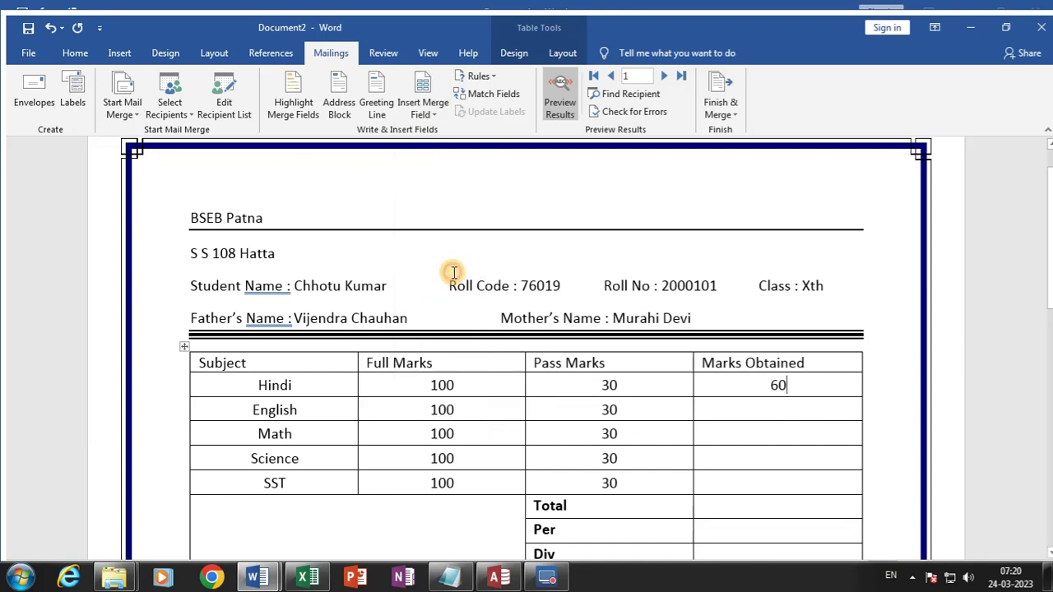
left_click(763, 416)
left_click(429, 113)
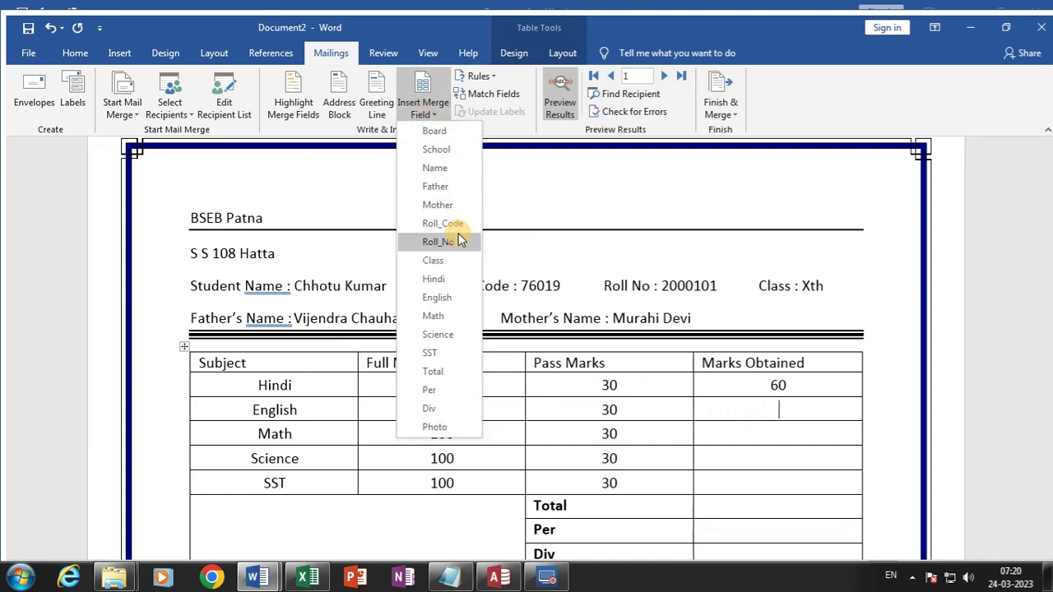
left_click(458, 300)
left_click(759, 429)
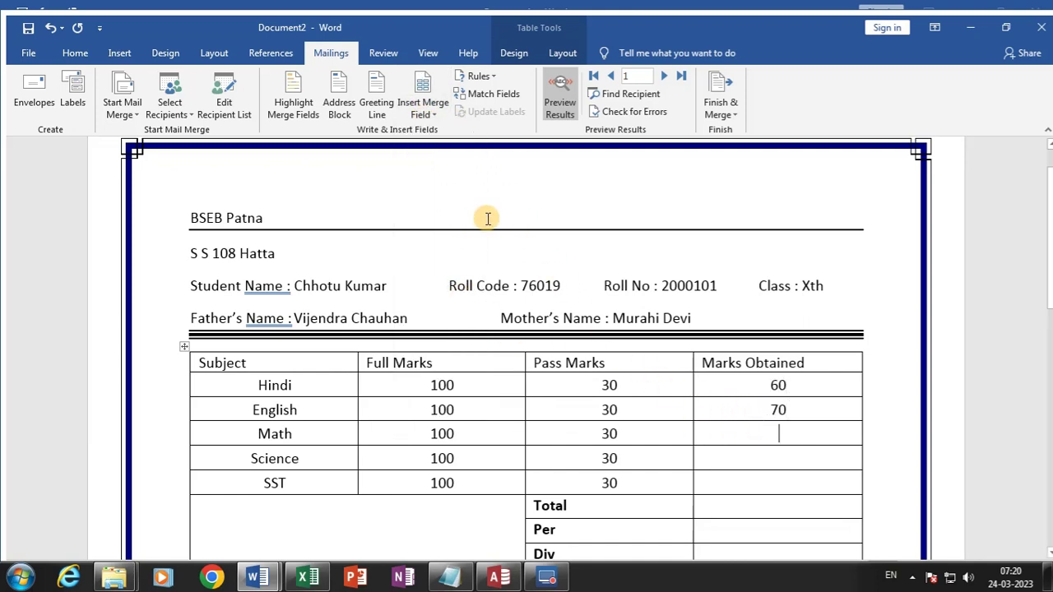
left_click(429, 113)
left_click(453, 297)
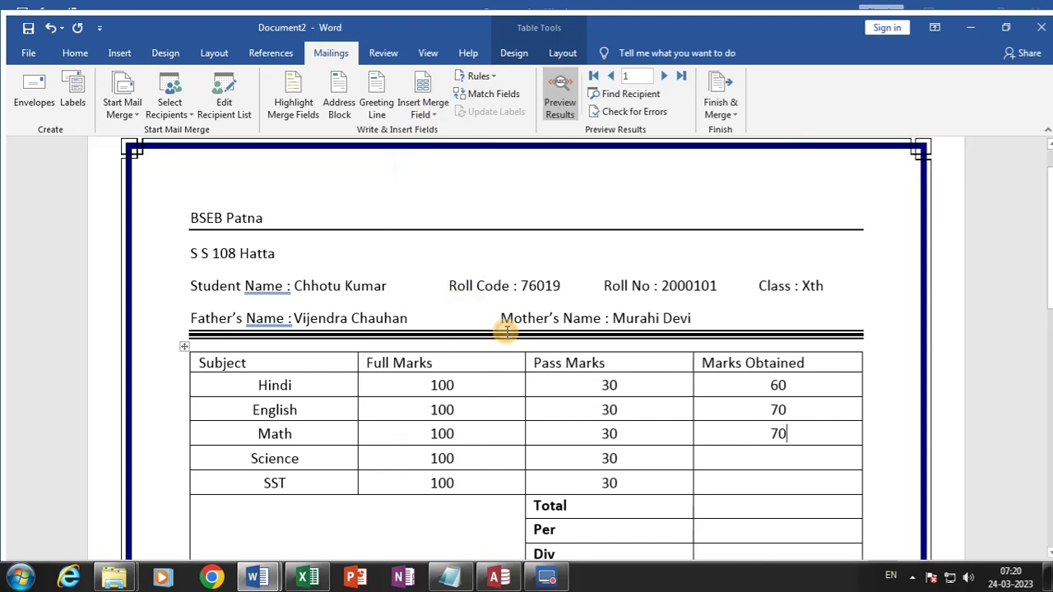
Step: Insert the Science, SST and Total merge fields into their cells
left_click(758, 461)
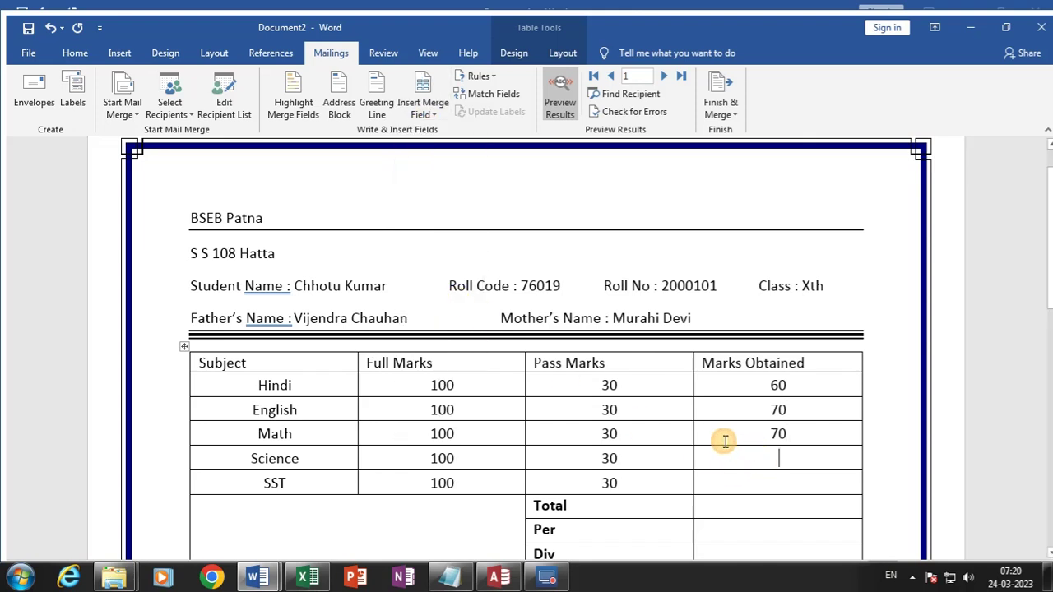
left_click(425, 116)
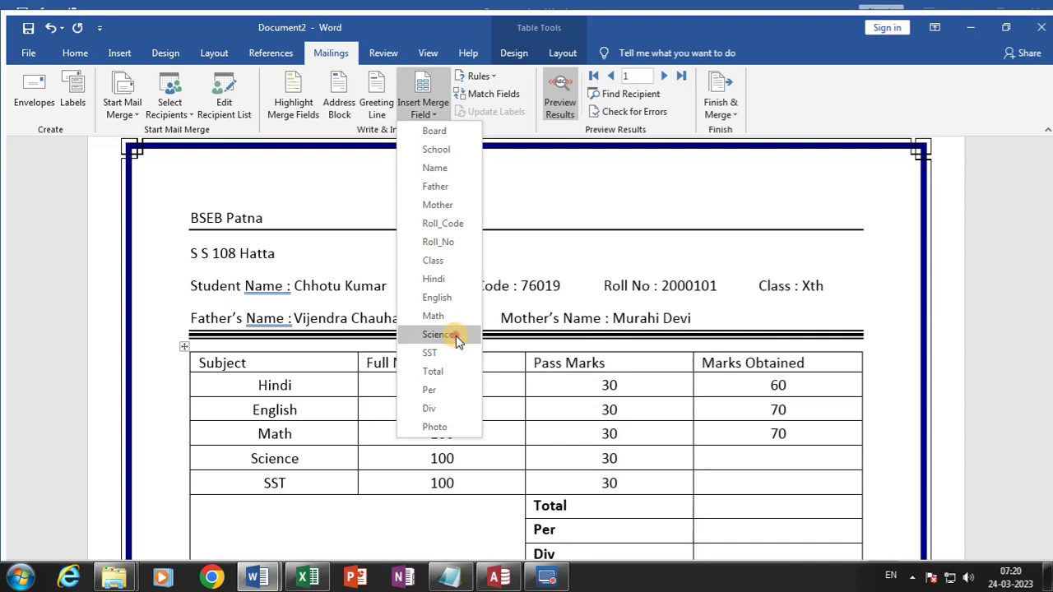
left_click(457, 336)
left_click(778, 483)
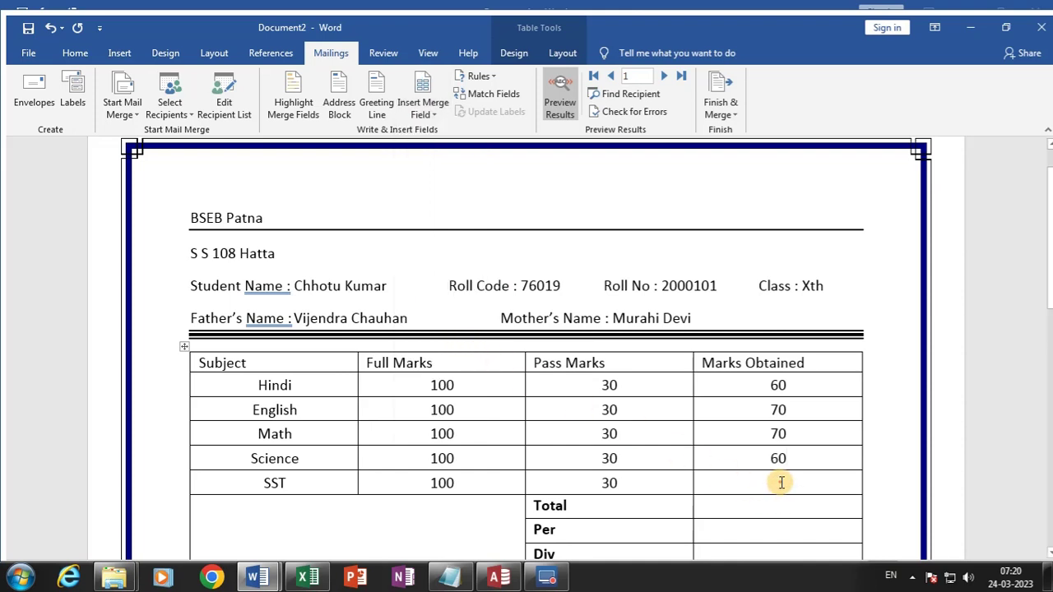
left_click(427, 112)
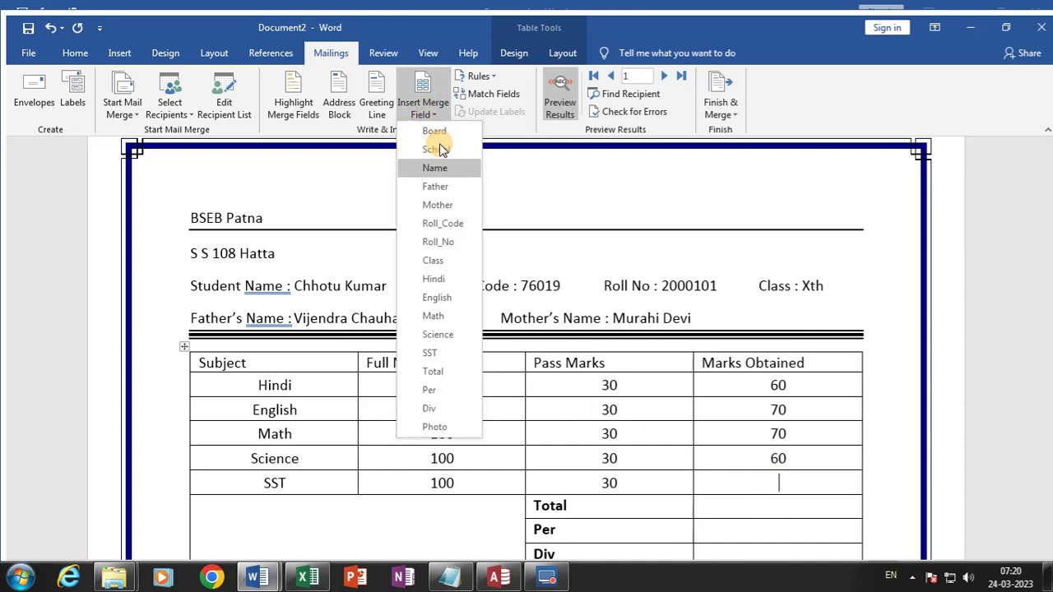
left_click(459, 353)
left_click(747, 503)
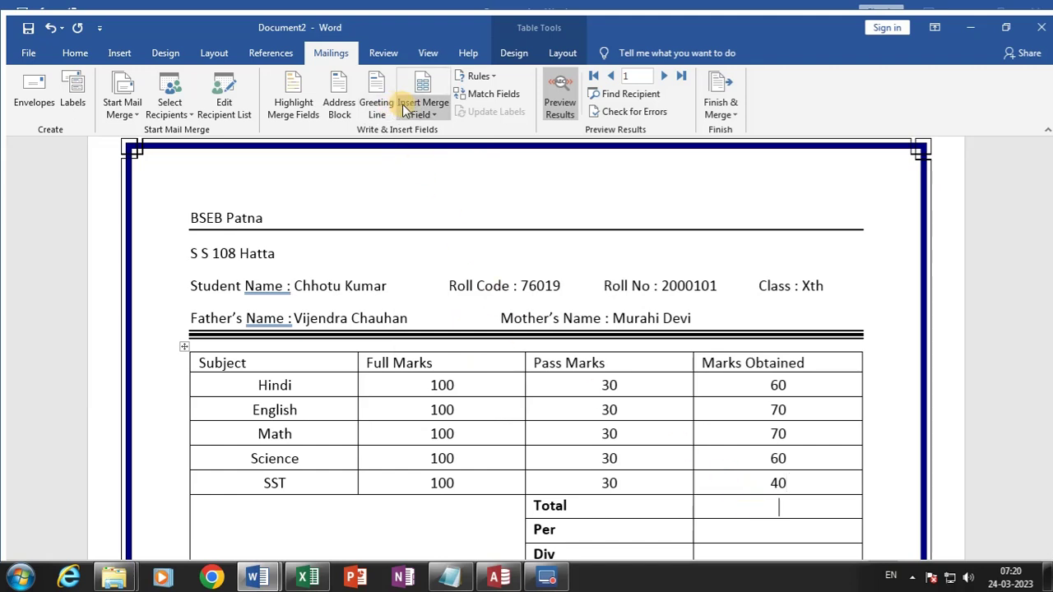
left_click(425, 112)
left_click(452, 376)
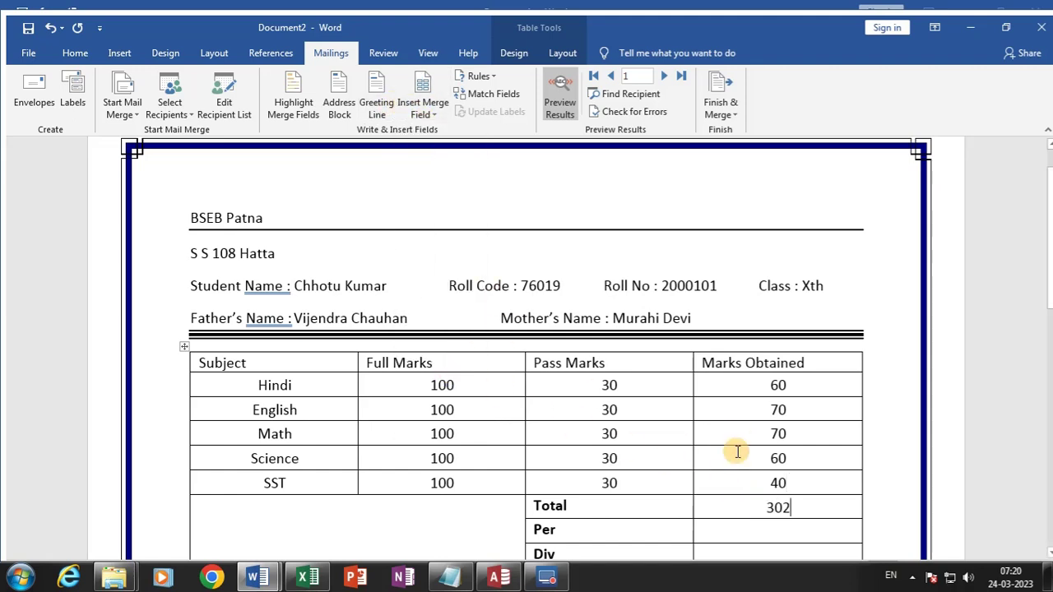
Step: Insert the Per and Div merge fields into their result cells
scroll(736, 447, "down", 3)
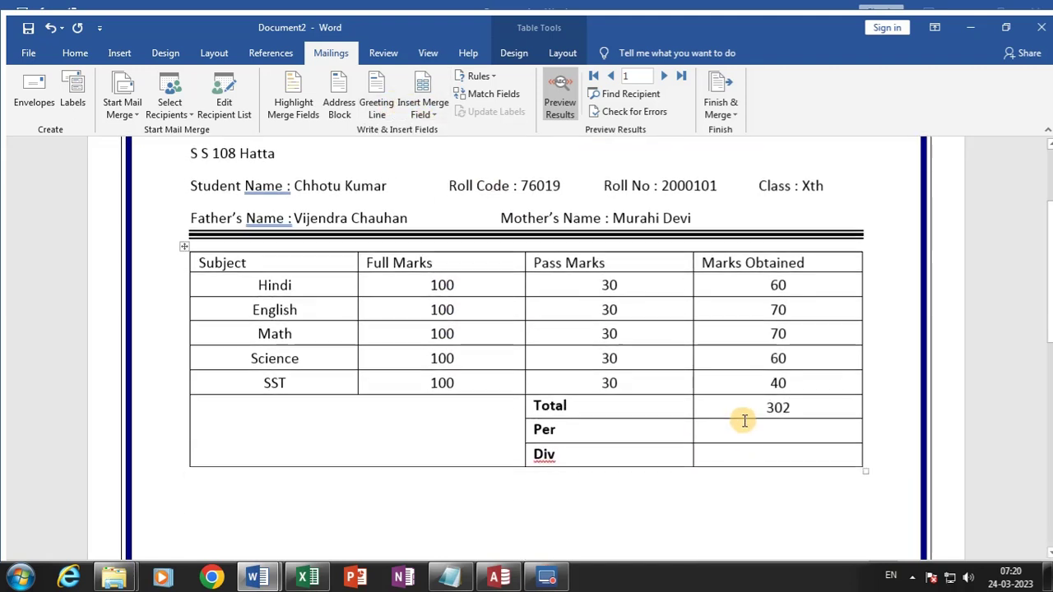
left_click(422, 115)
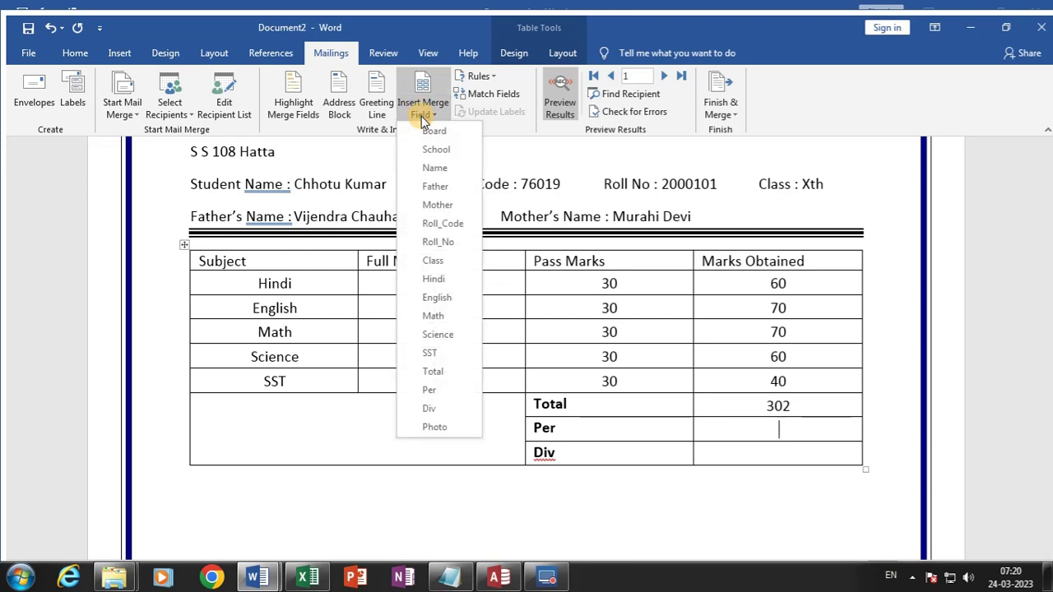
left_click(429, 390)
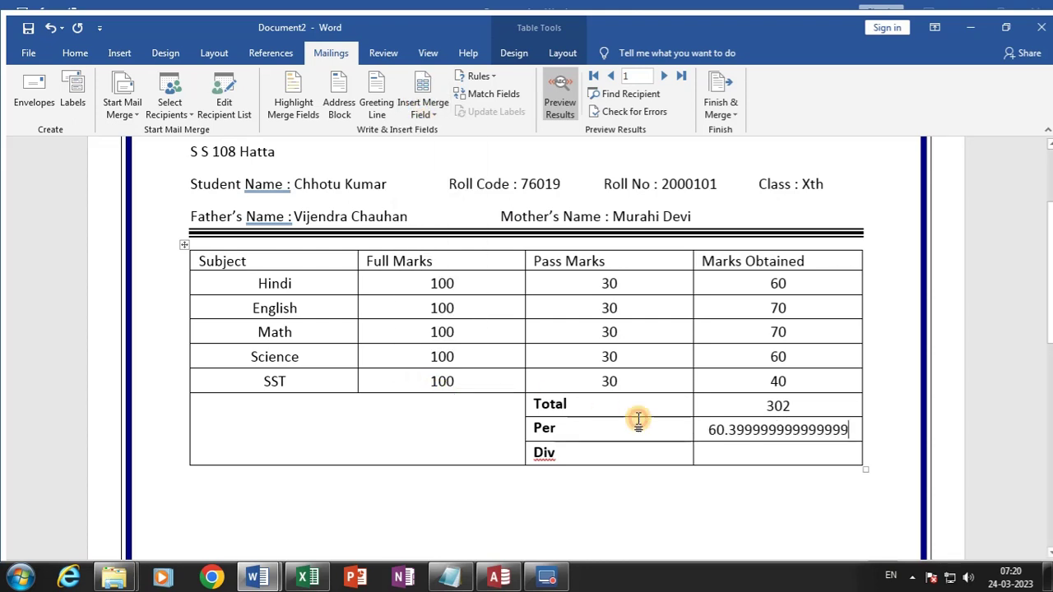
left_click(753, 450)
left_click(423, 108)
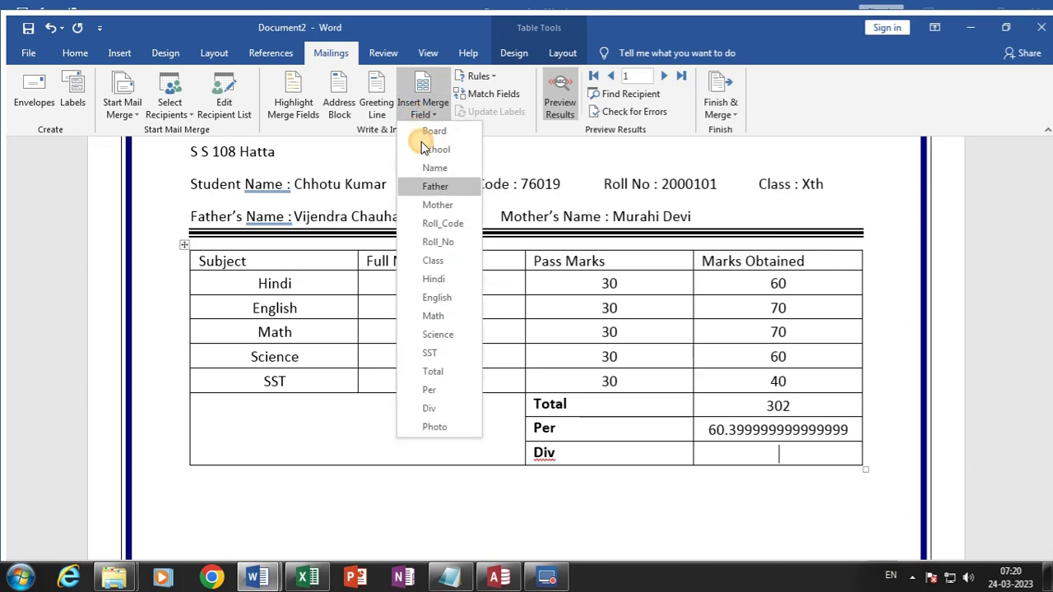
left_click(441, 409)
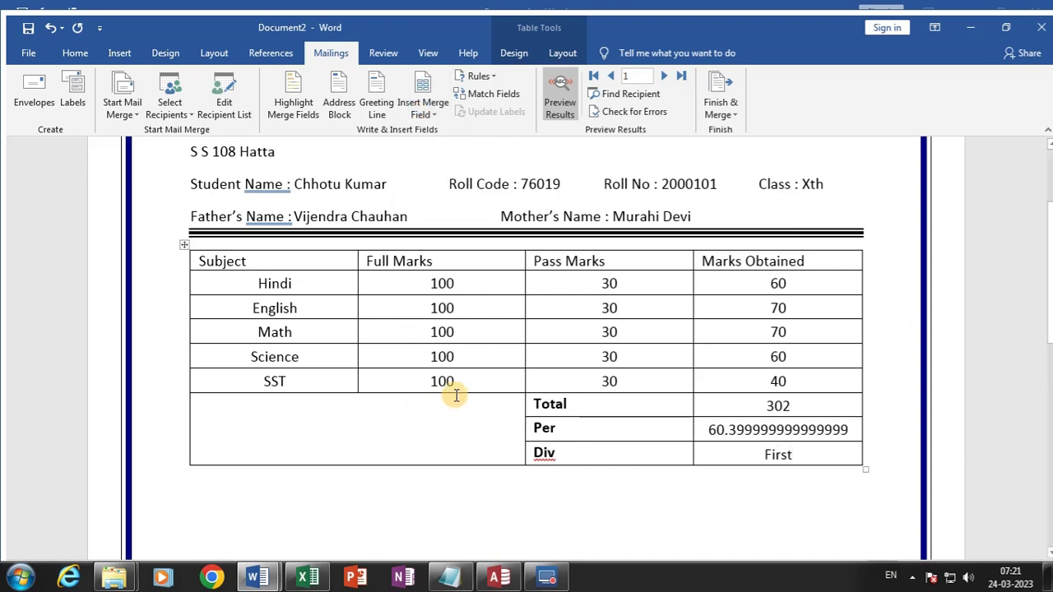
Step: Centre the BSEB Patna heading and enlarge its font to 18 pt
scroll(466, 387, "up", 1)
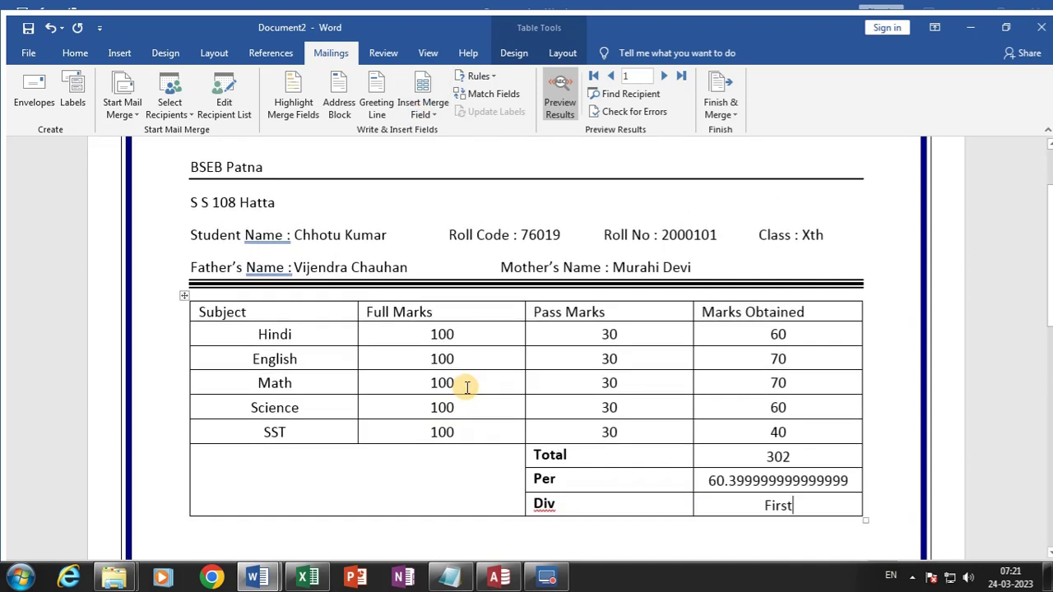
scroll(467, 383, "up", 1)
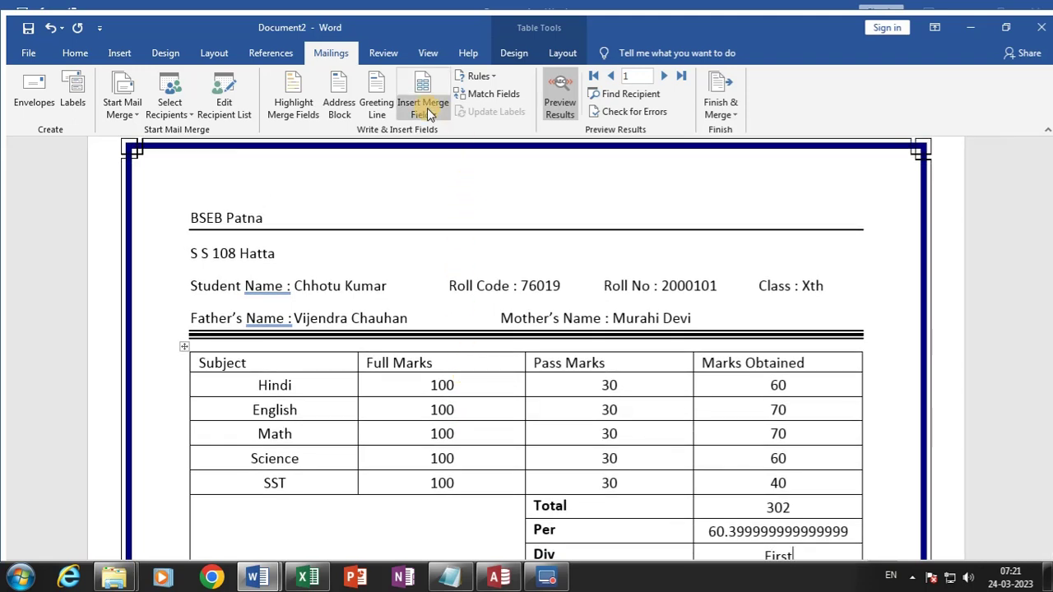
left_click_drag(270, 220, 188, 218)
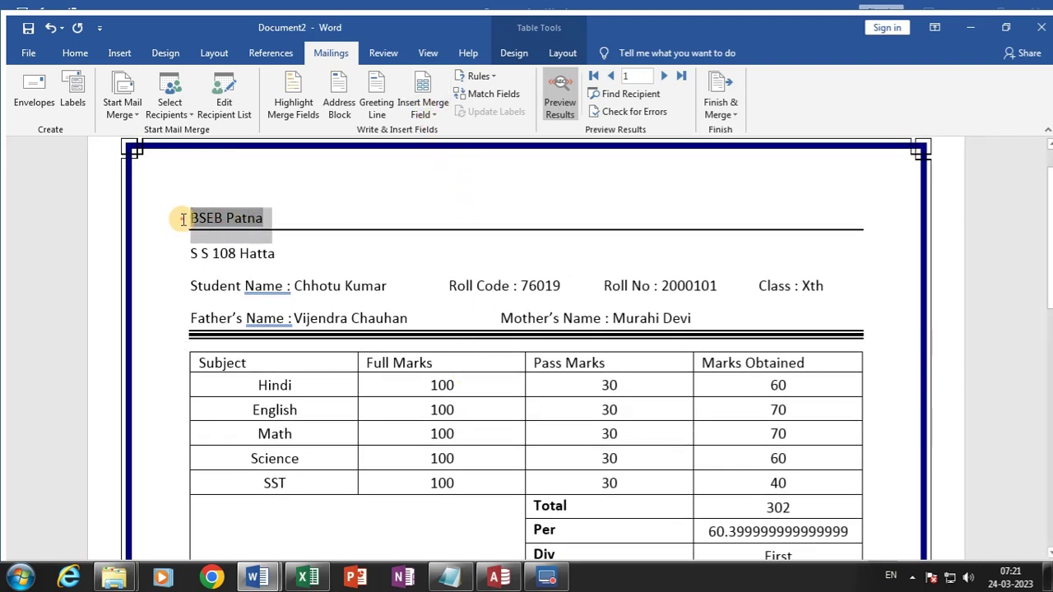
left_click(74, 58)
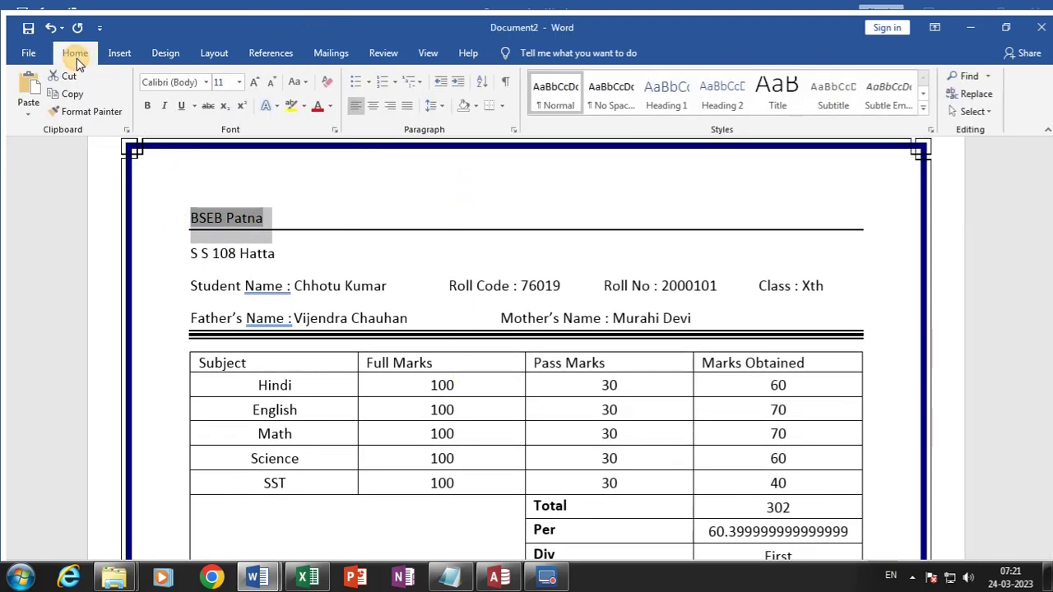
left_click(373, 107)
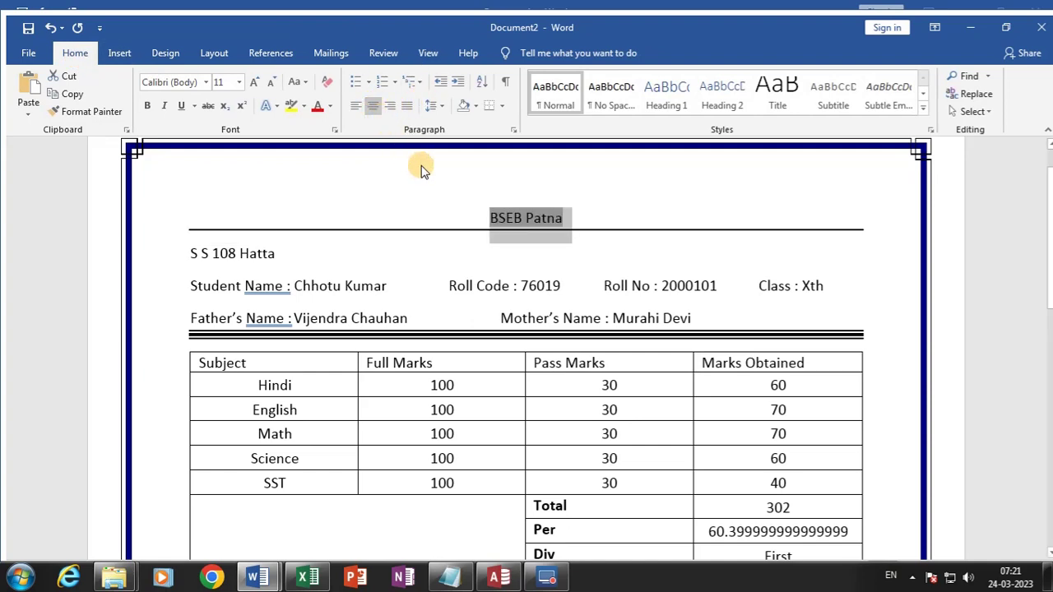
key("ctrl+shift+period")
key("ctrl+shift+period")
Step: Enlarge BSEB Patna to 22 pt and apply the gold text effect
key("ctrl+shift+period")
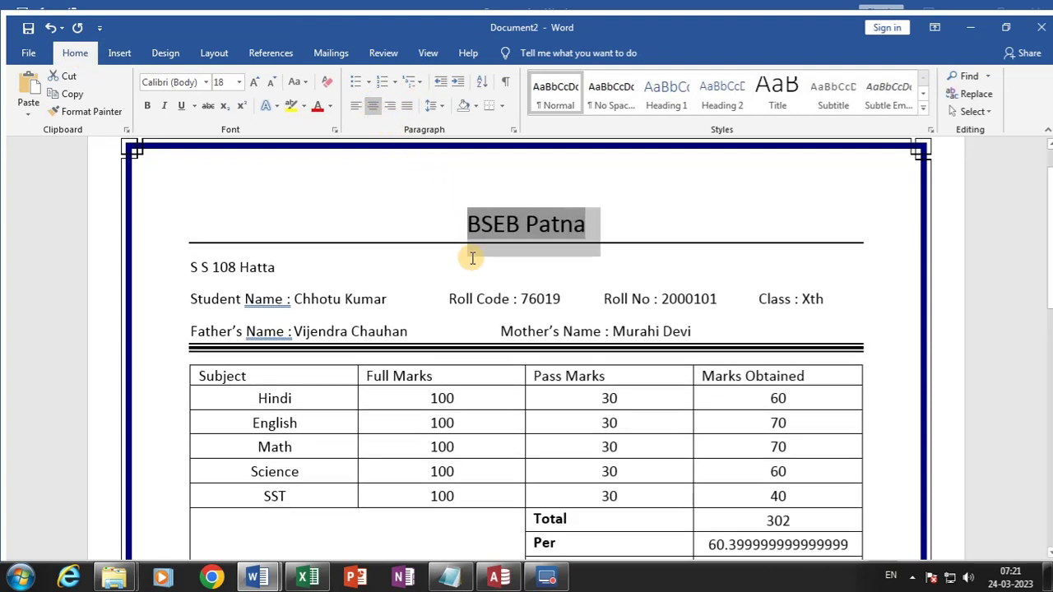
key("ctrl+shift+period")
key("ctrl+shift+period")
key("ctrl+shift+period")
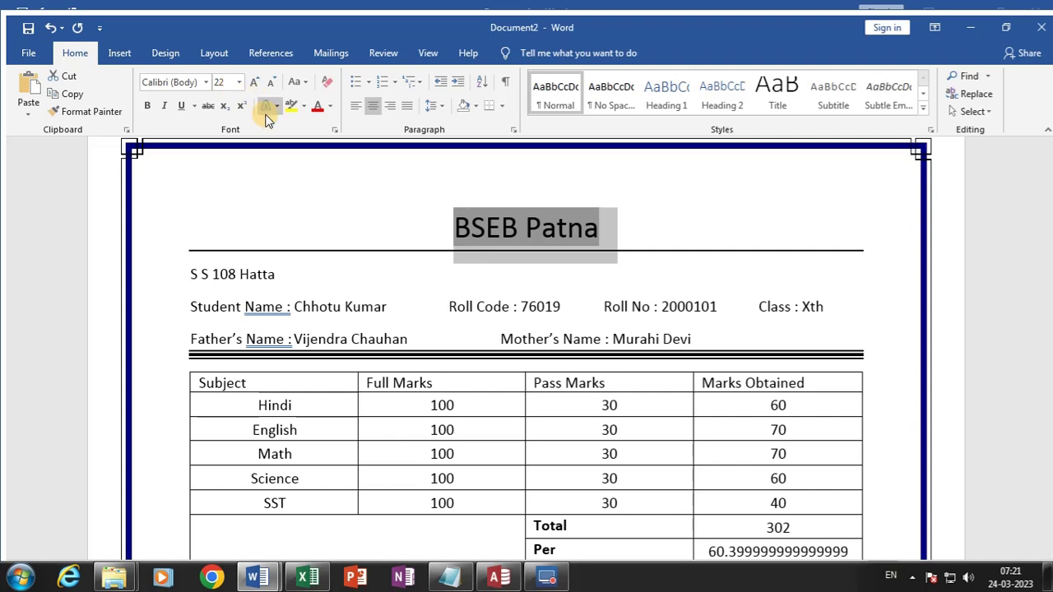
left_click(267, 105)
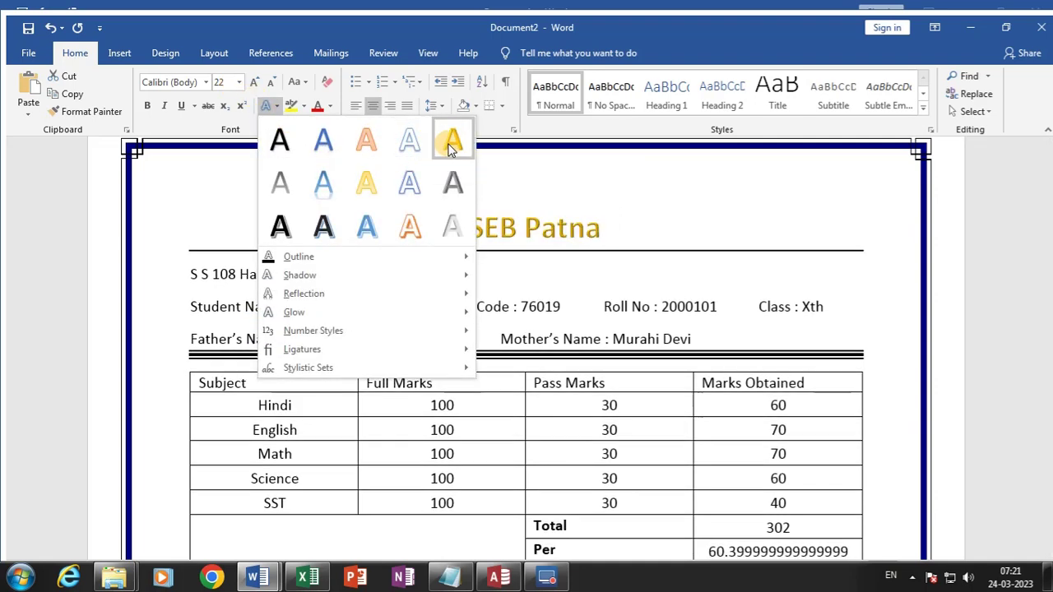
left_click(454, 141)
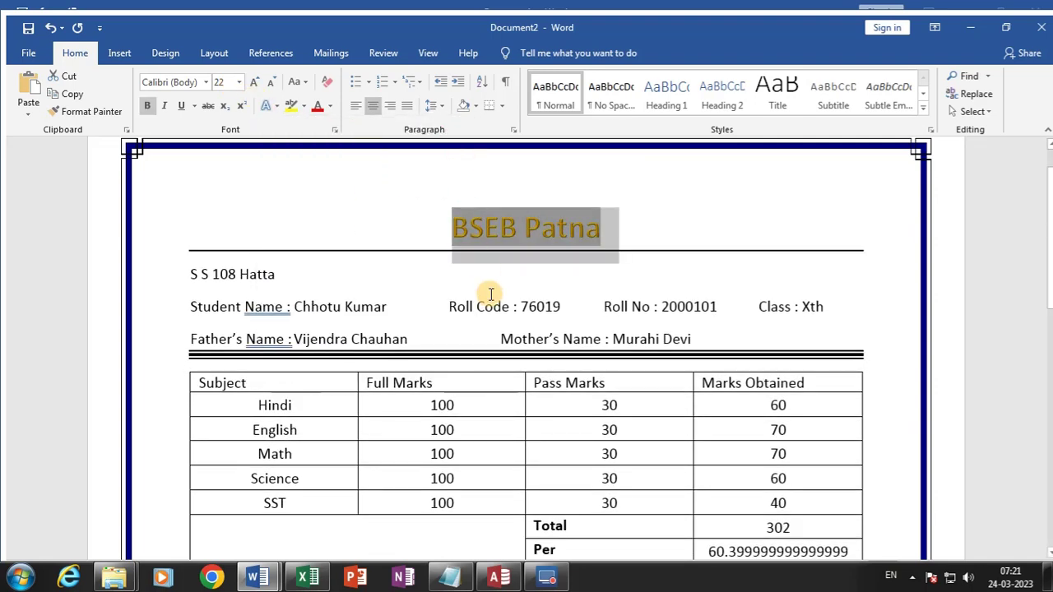
Step: Centre the S S 108 Hatta line, grow it to 18 pt, and apply the blue outlined text effect
left_click(279, 276)
left_click(162, 275)
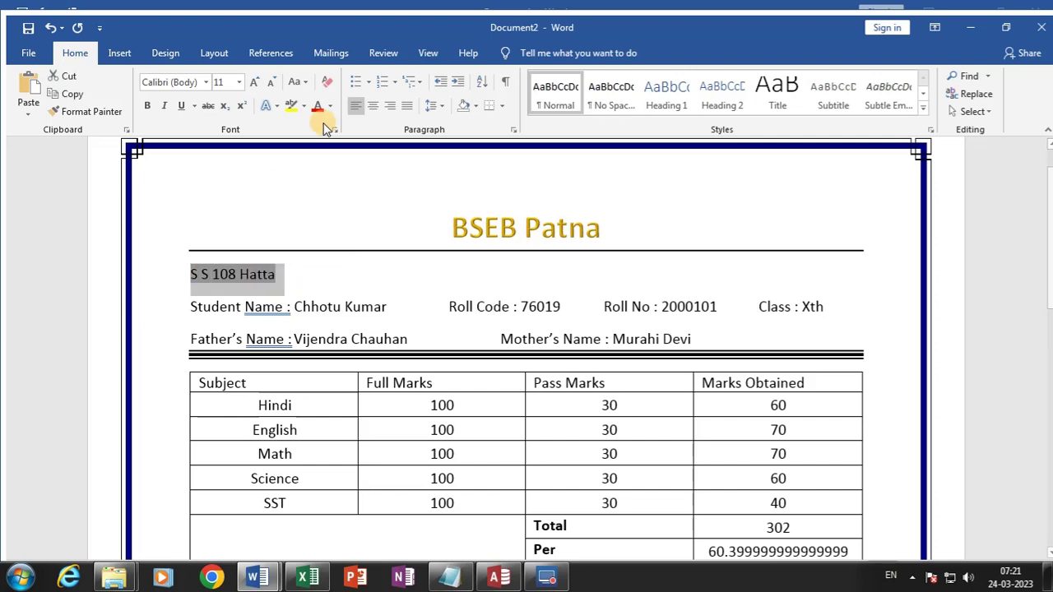
left_click(374, 107)
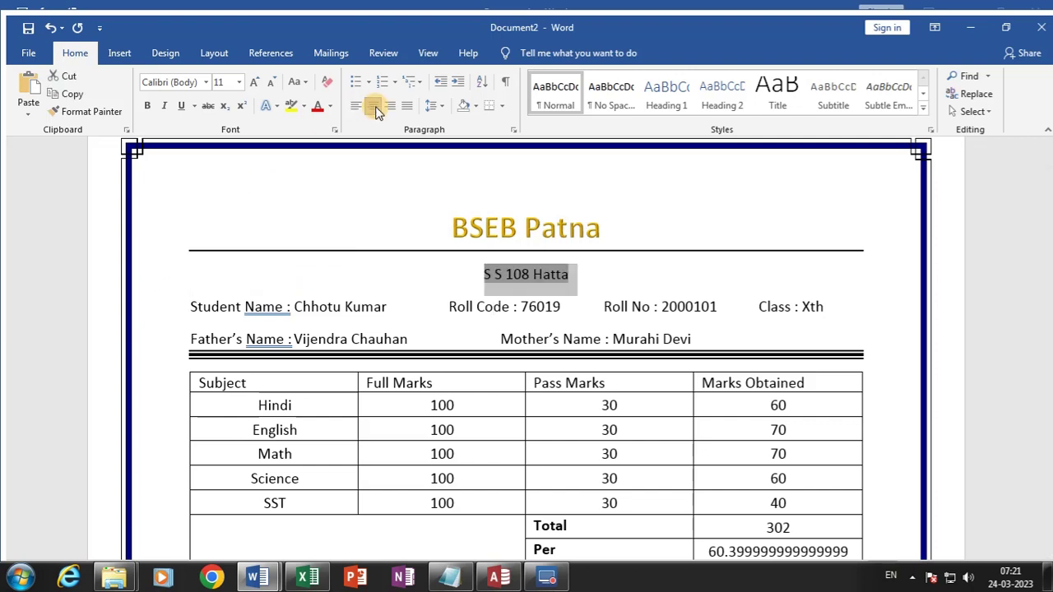
left_click(257, 82)
left_click(257, 82)
left_click(258, 82)
left_click(257, 82)
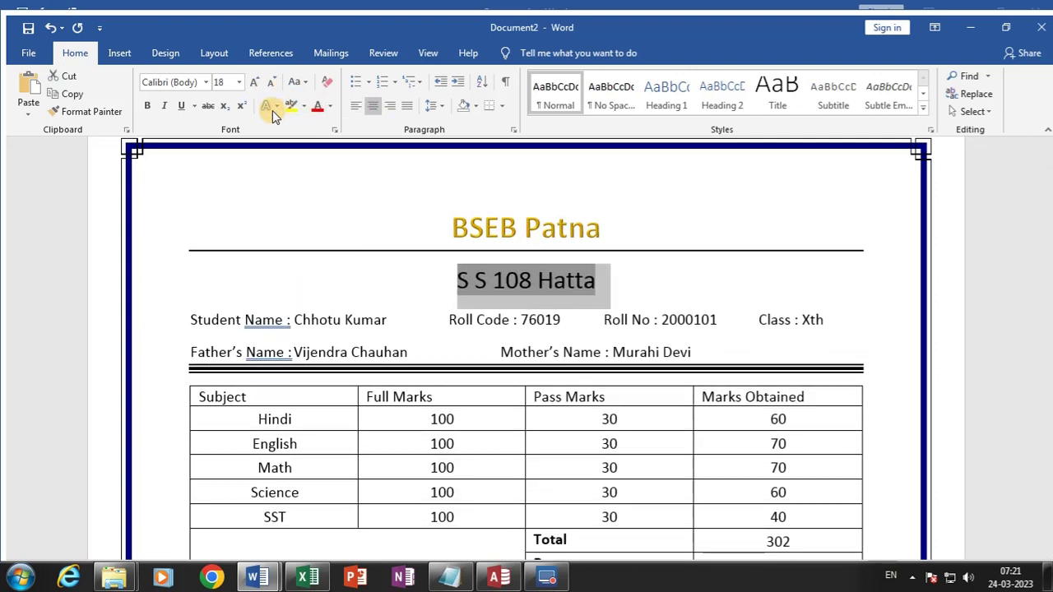
left_click(269, 107)
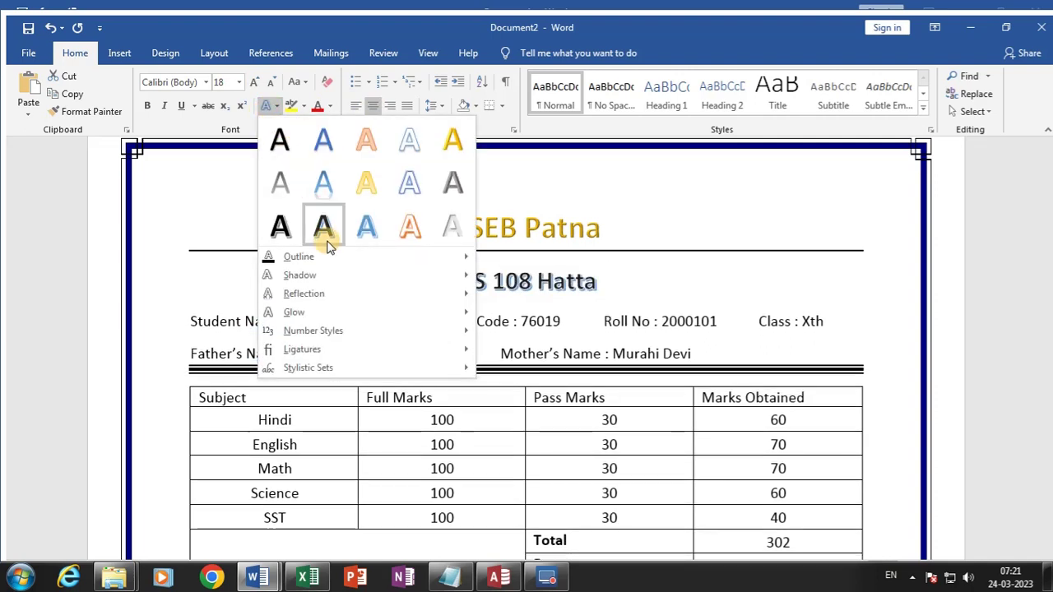
left_click(366, 223)
left_click(505, 323)
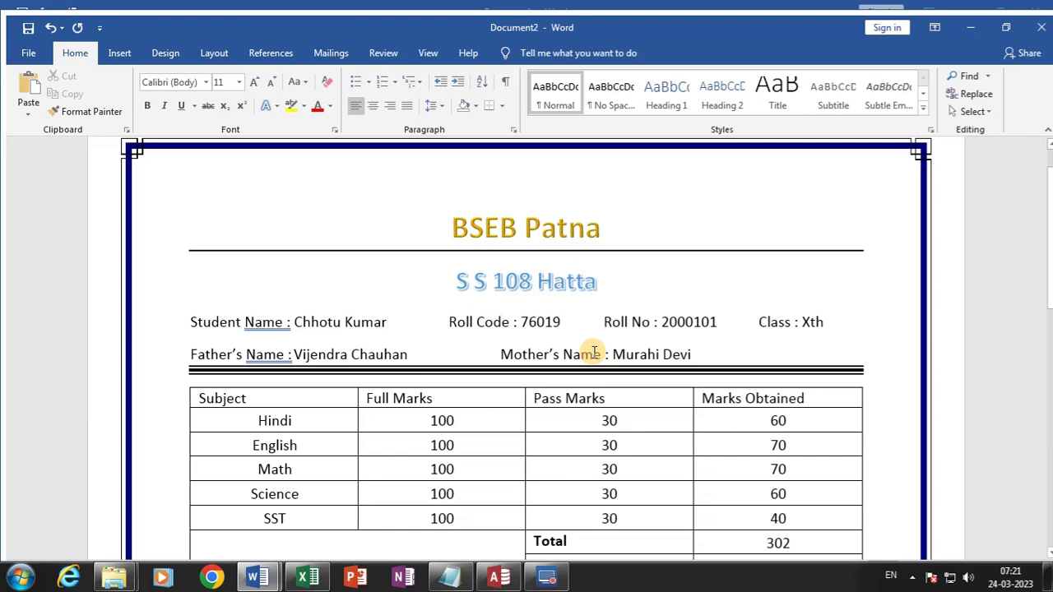
scroll(594, 352, "down", 1)
left_click_drag(294, 273, 382, 277)
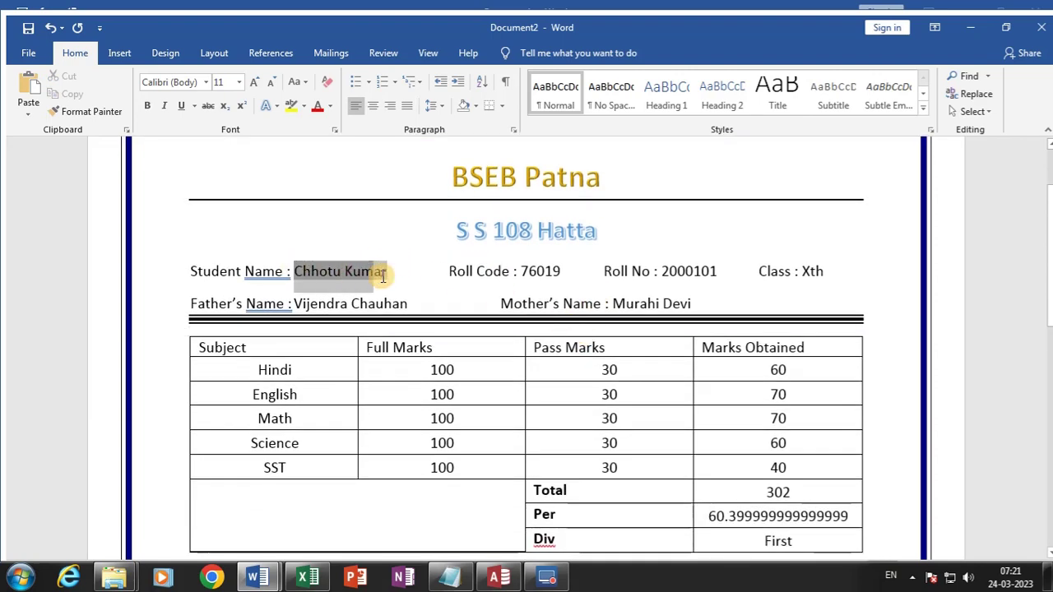
left_click(147, 105)
left_click(436, 436)
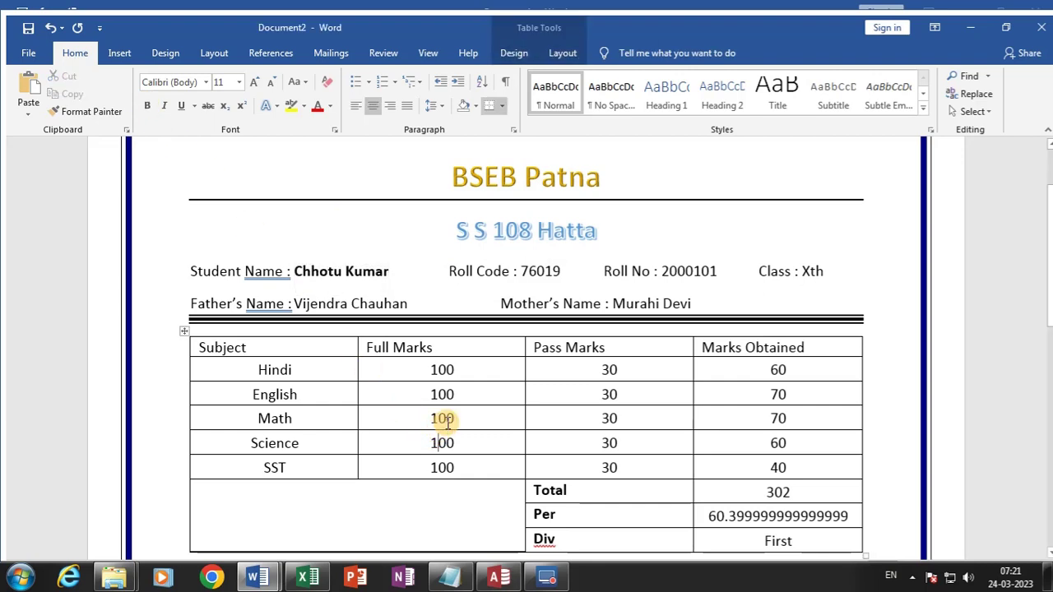
left_click(489, 303)
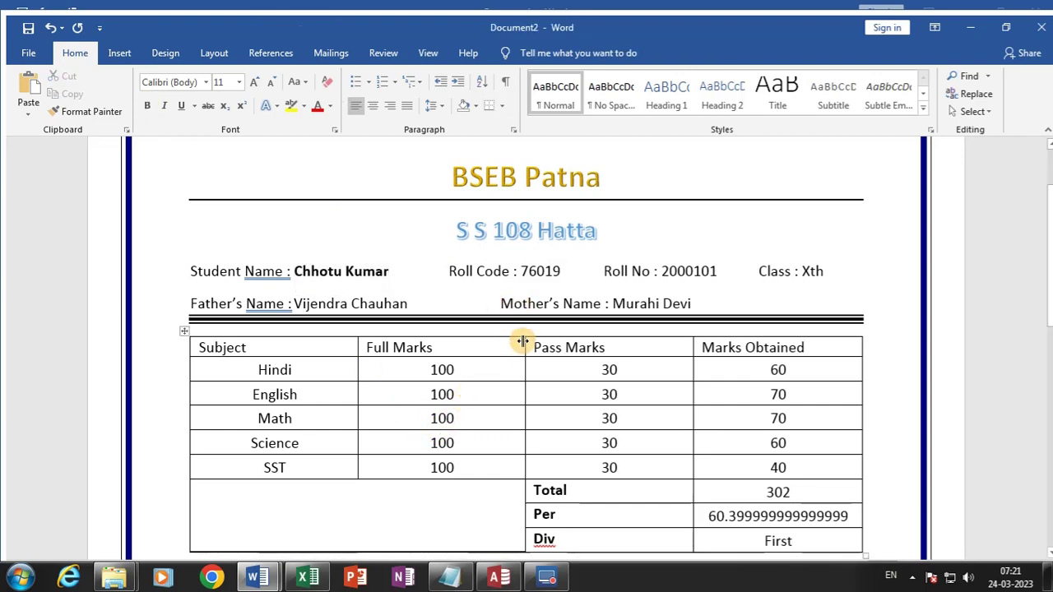
key("BackSpace")
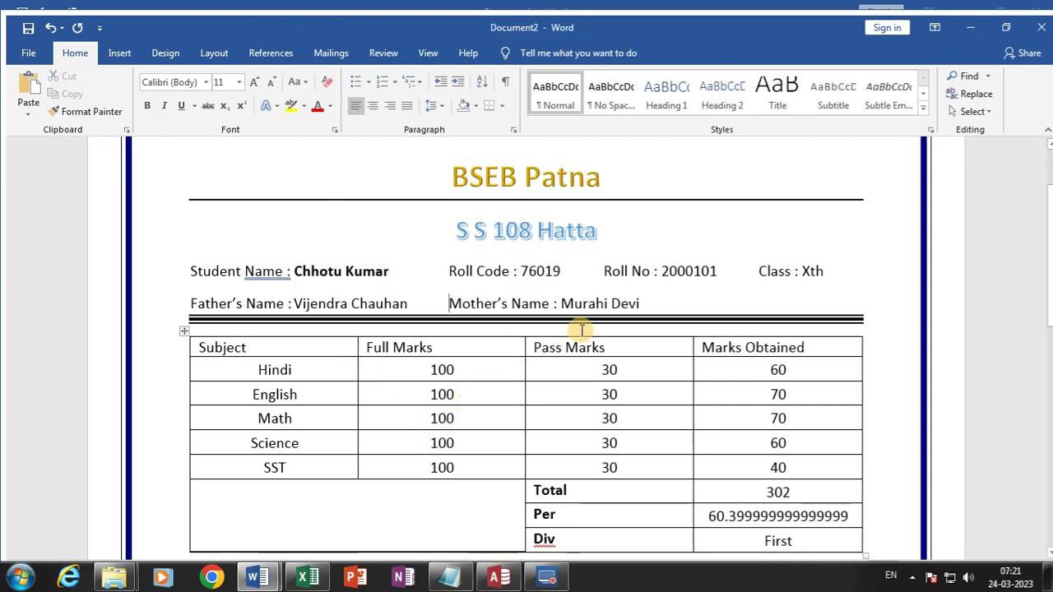
scroll(621, 399, "down", 3)
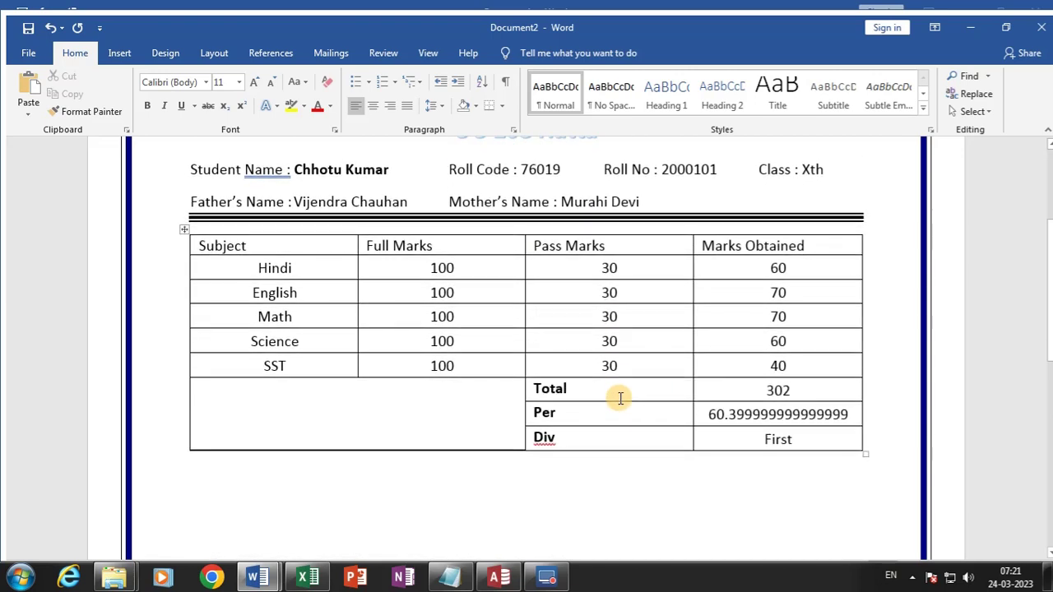
double_click(764, 414)
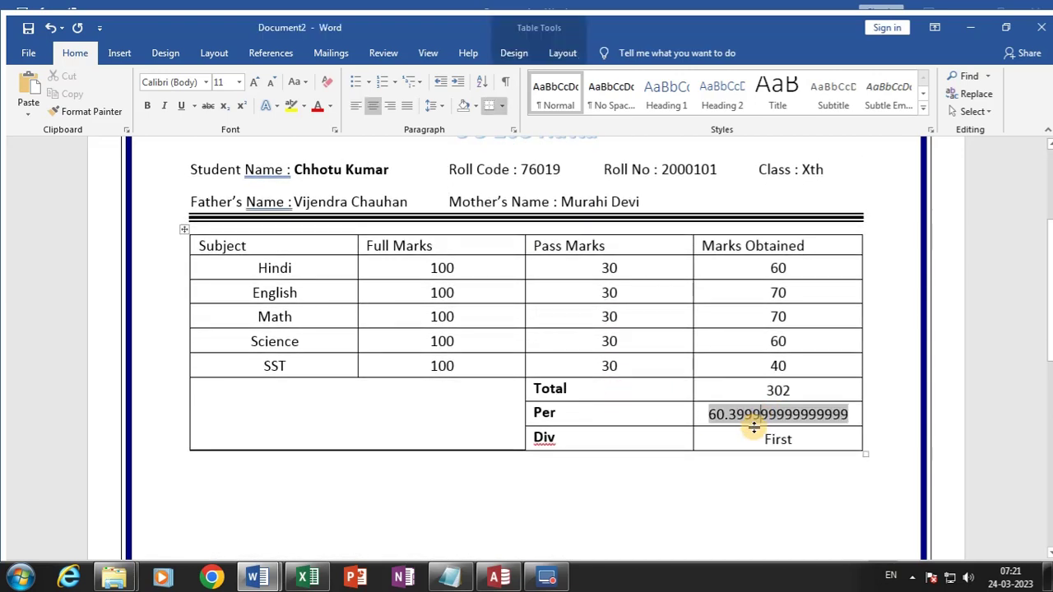
scroll(630, 482, "down", 3)
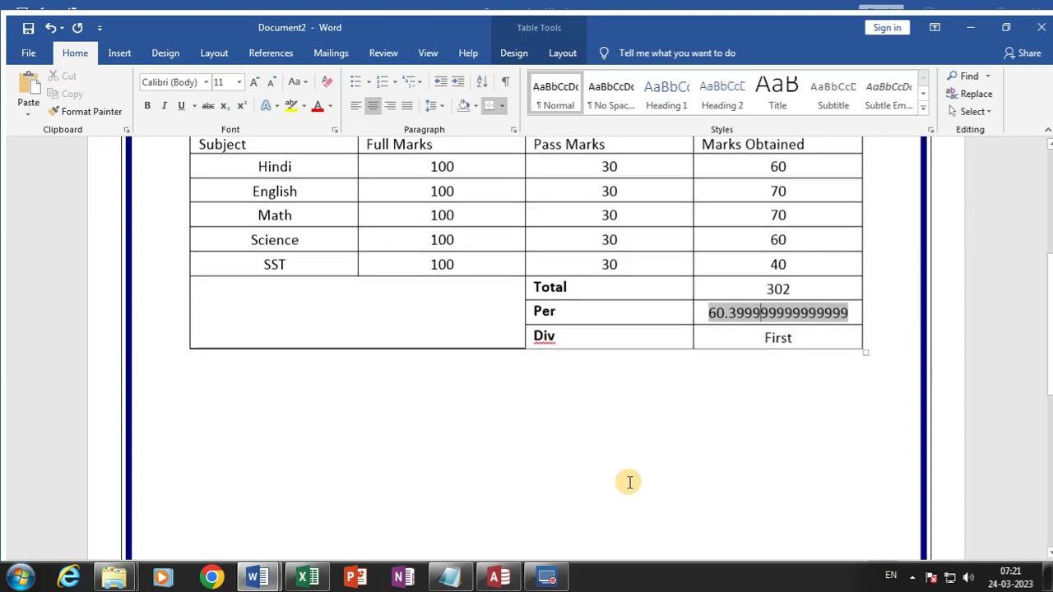
scroll(630, 482, "up", 6)
scroll(627, 469, "up", 3)
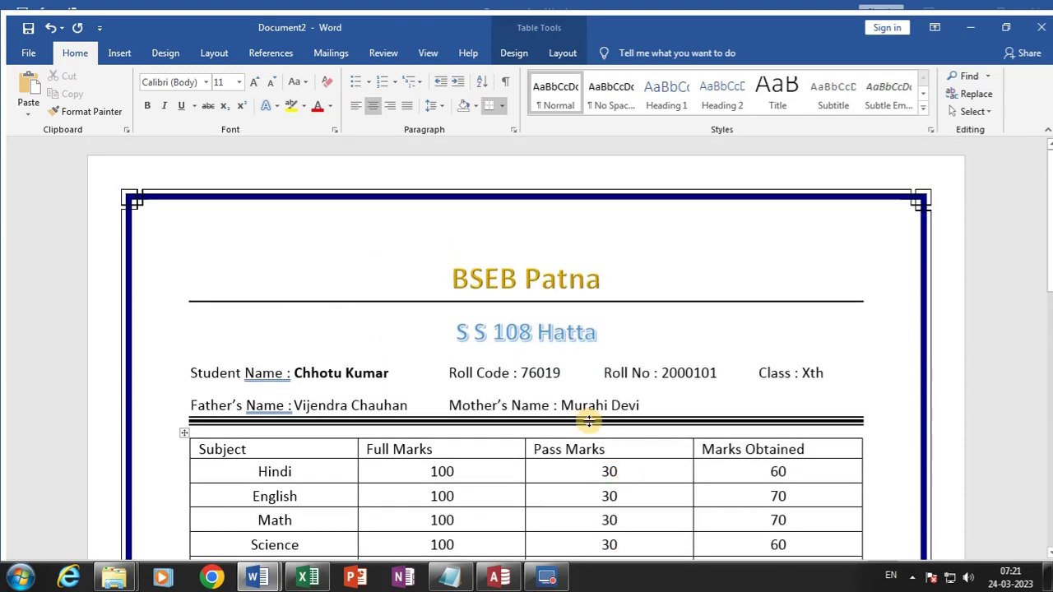
scroll(589, 421, "down", 2, "ctrl")
scroll(717, 520, "down", 3)
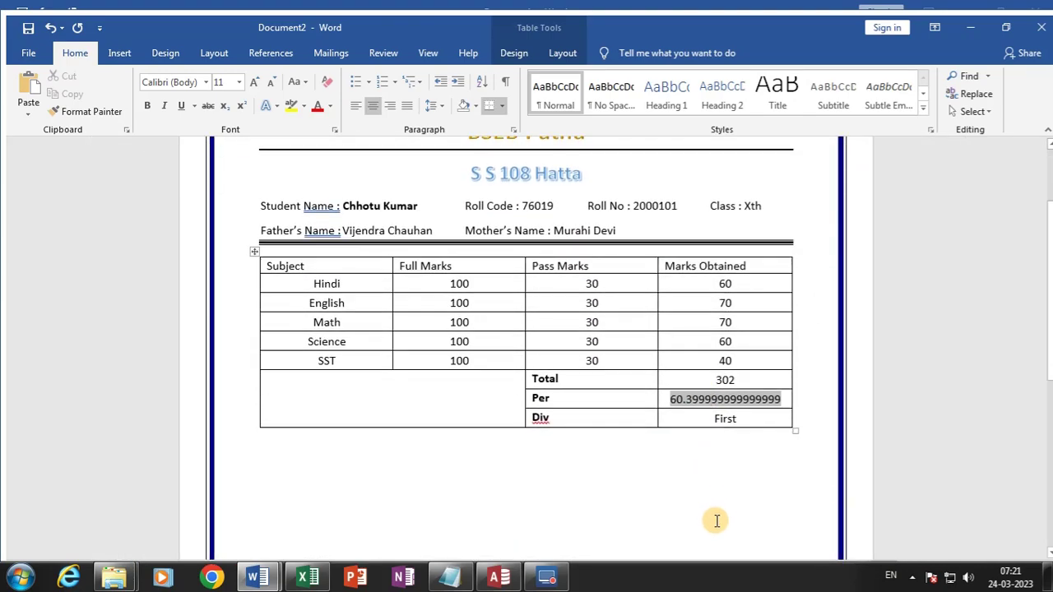
left_click(644, 491)
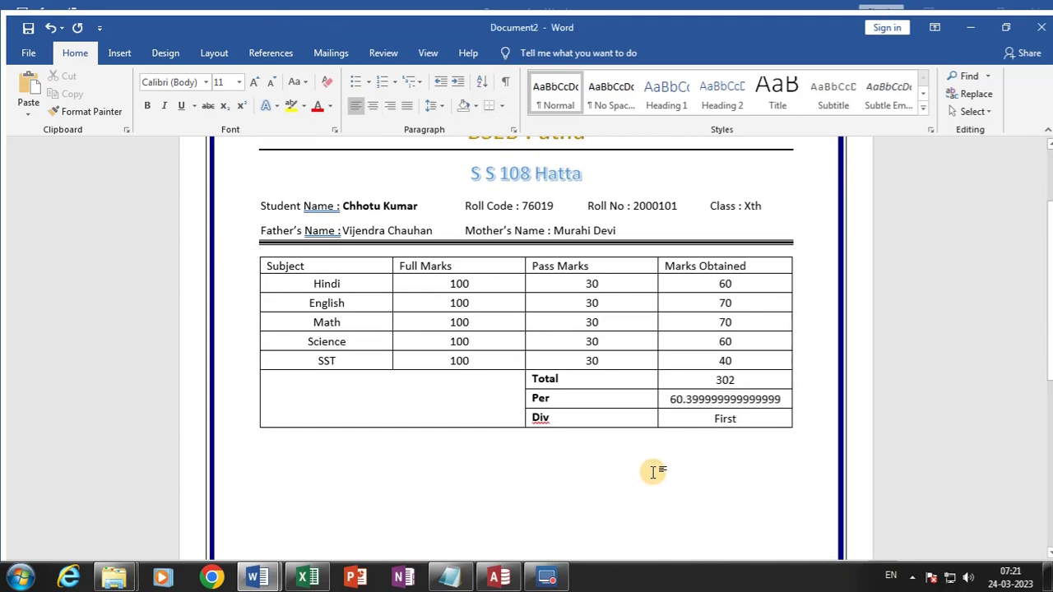
scroll(652, 471, "up", 3)
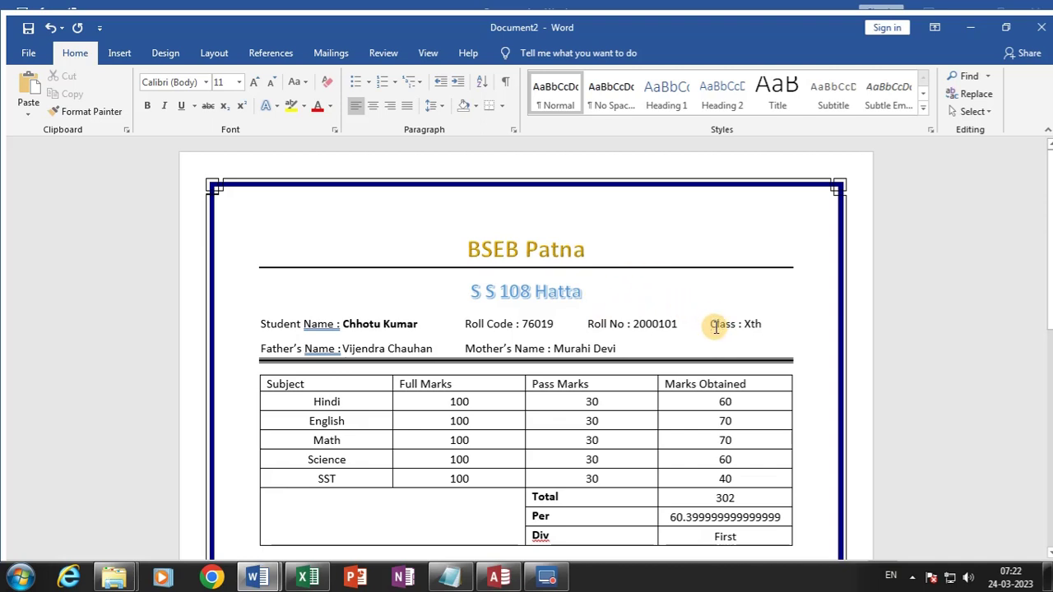
left_click_drag(711, 322, 753, 326)
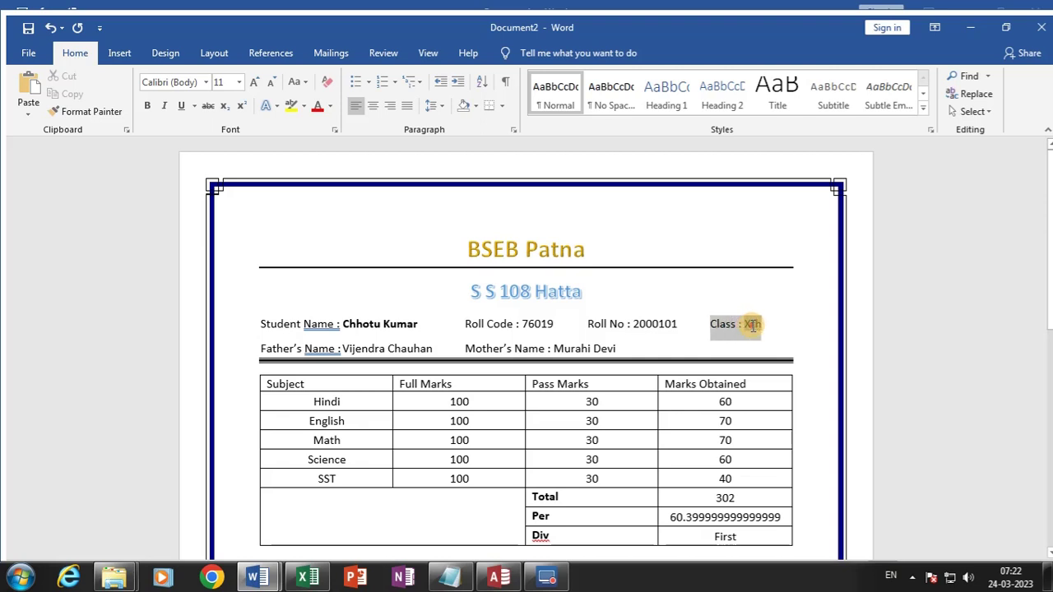
left_click(609, 324)
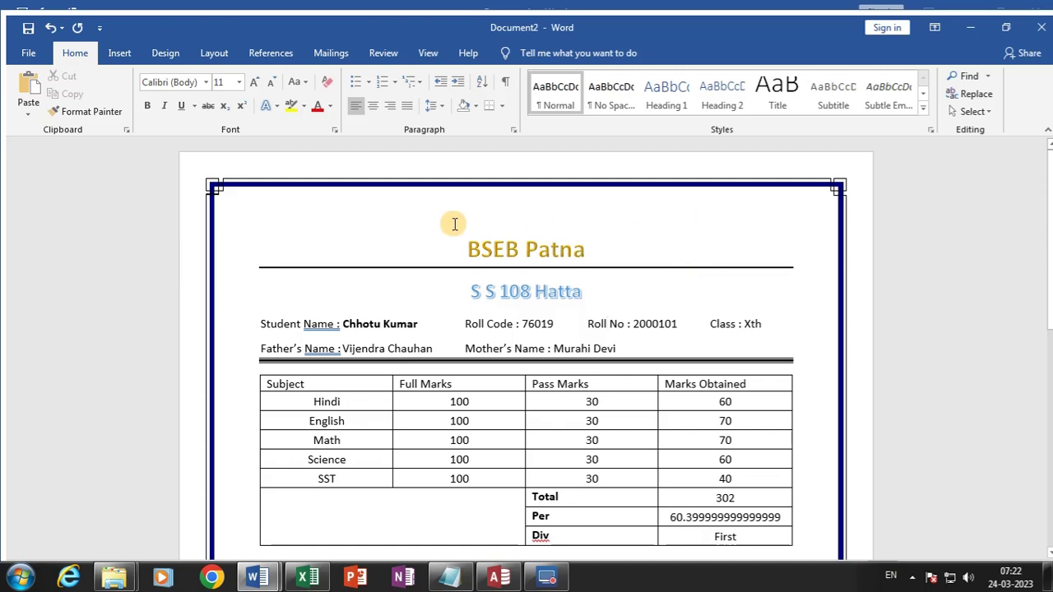
Step: Draw a 3.16 cm by 2.76 cm text box at the page's top-right beside the BSEB Patna heading
left_click(130, 54)
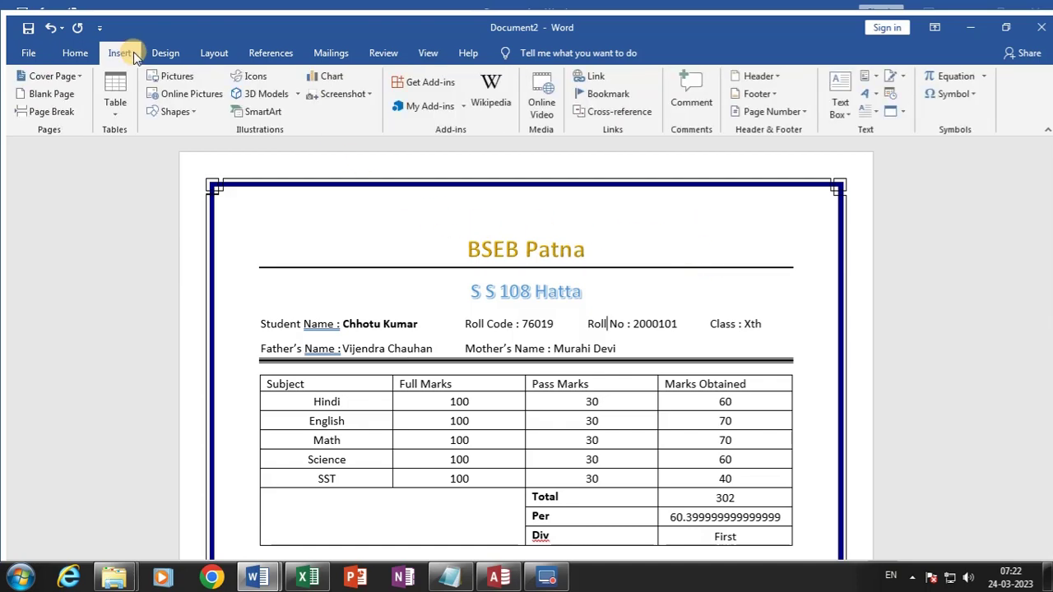
left_click(173, 111)
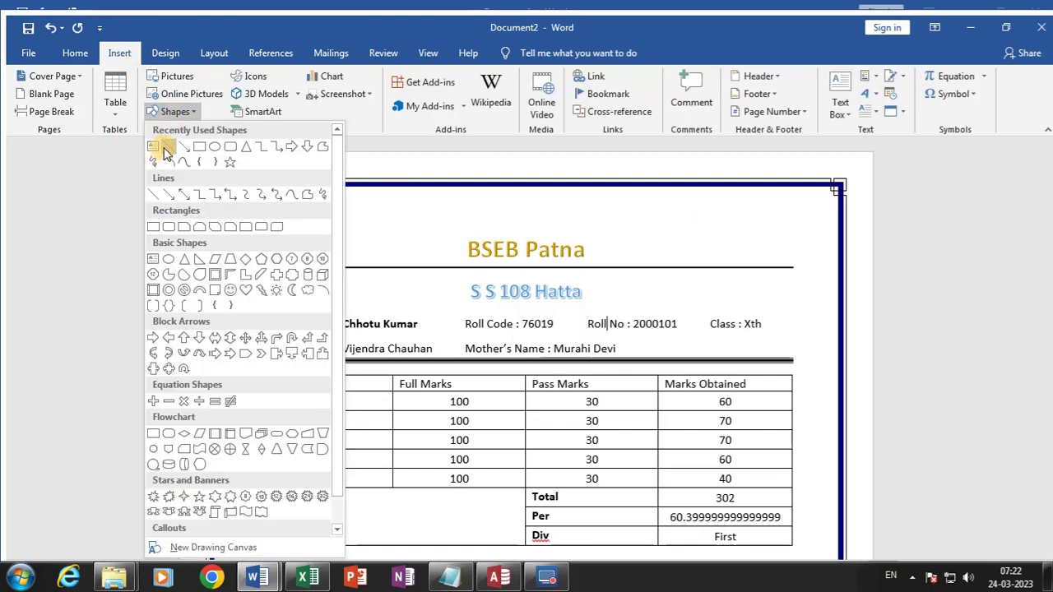
left_click(157, 147)
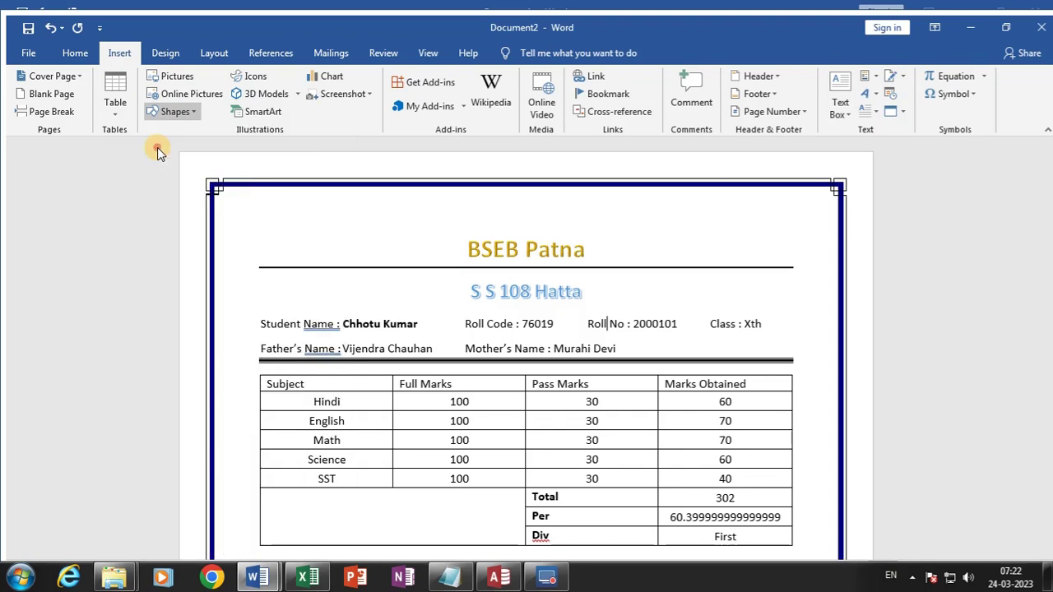
left_click_drag(734, 210, 822, 311)
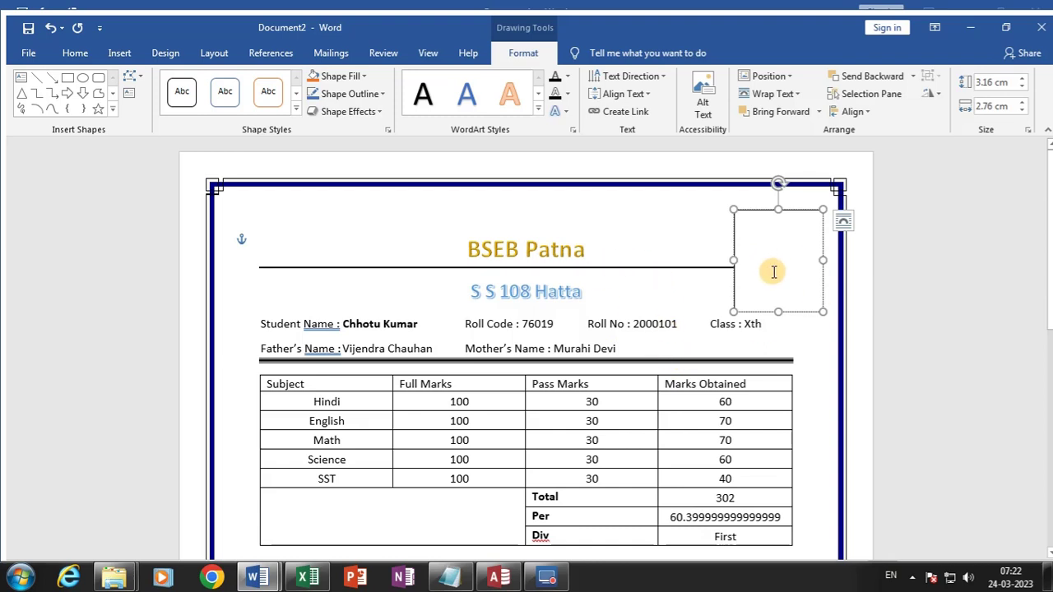
Step: Nest the Photo merge field inside an INCLUDEPICTURE field in the text box, then hide field codes
key("alt")
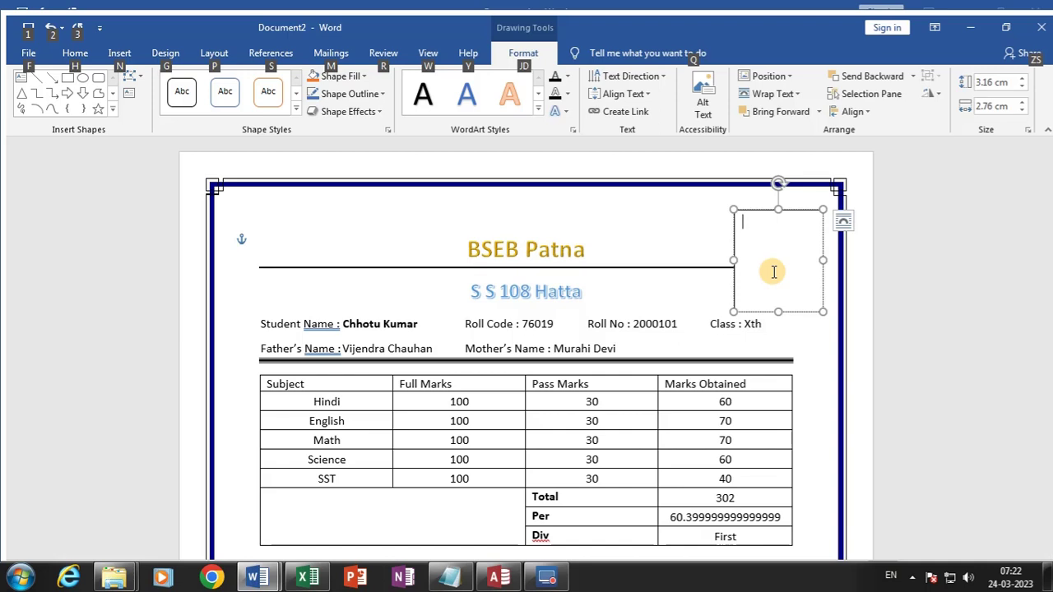
key("alt+F9")
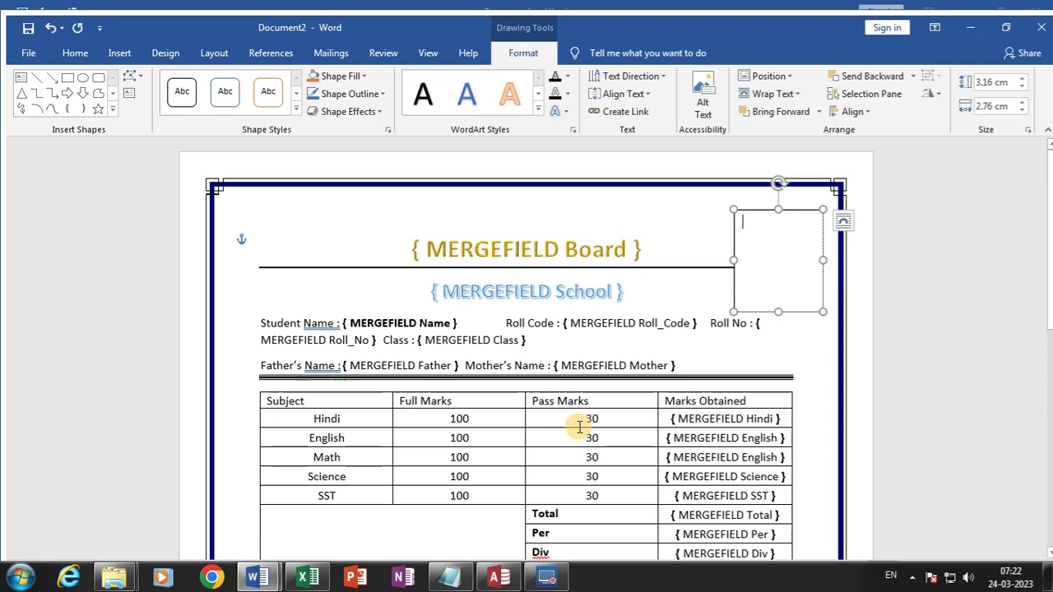
key("ctrl+F9")
type("incl")
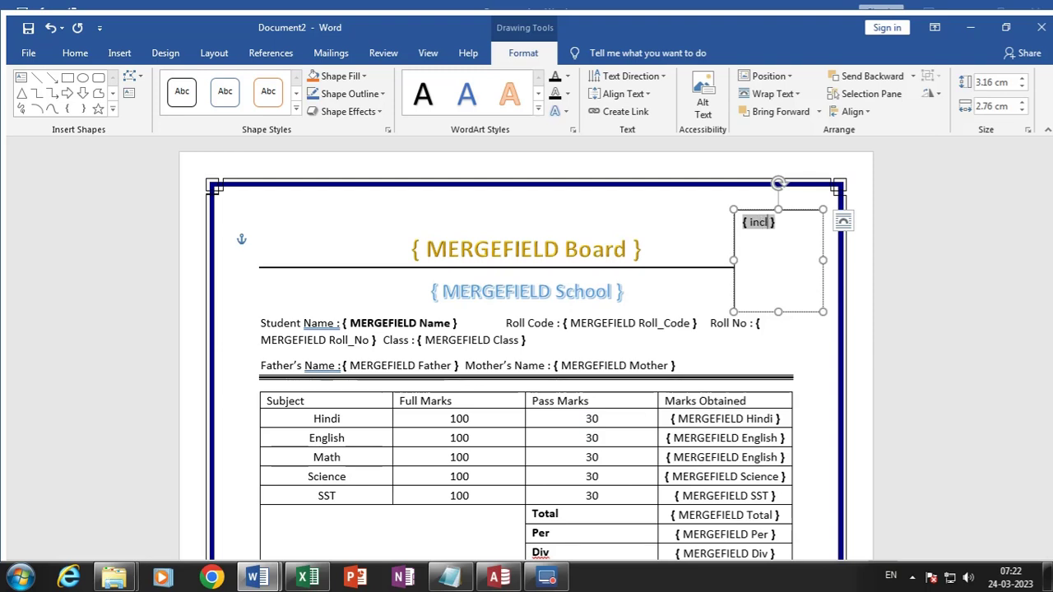
type("udepictu")
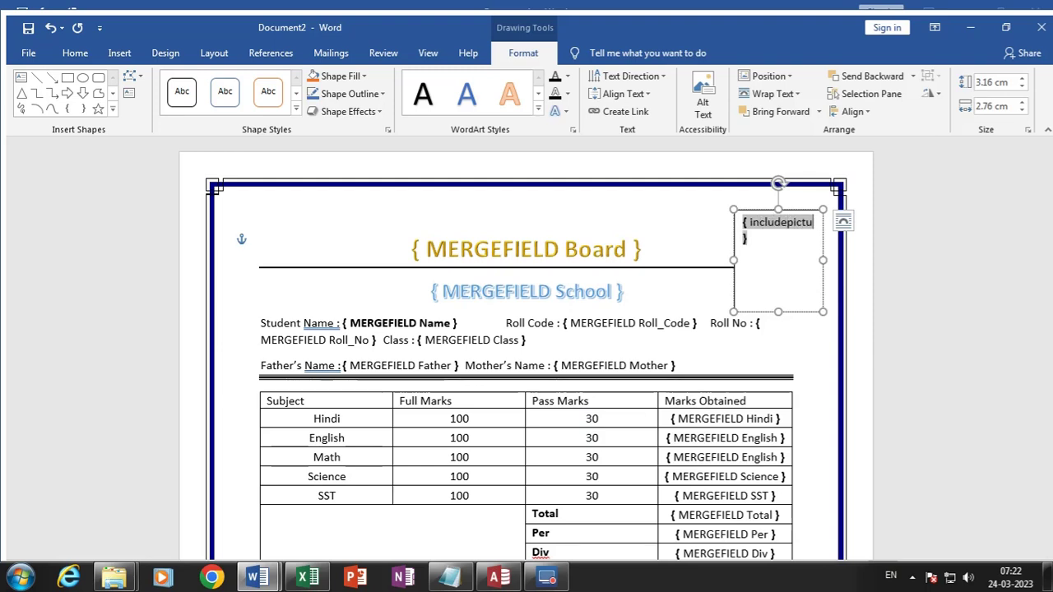
type("re\"")
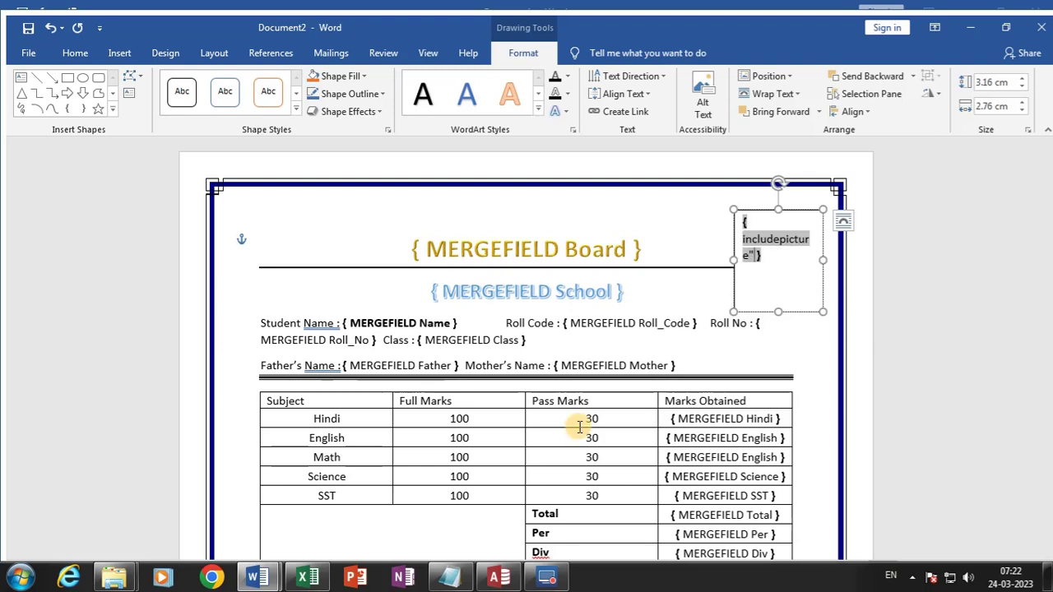
left_click(331, 53)
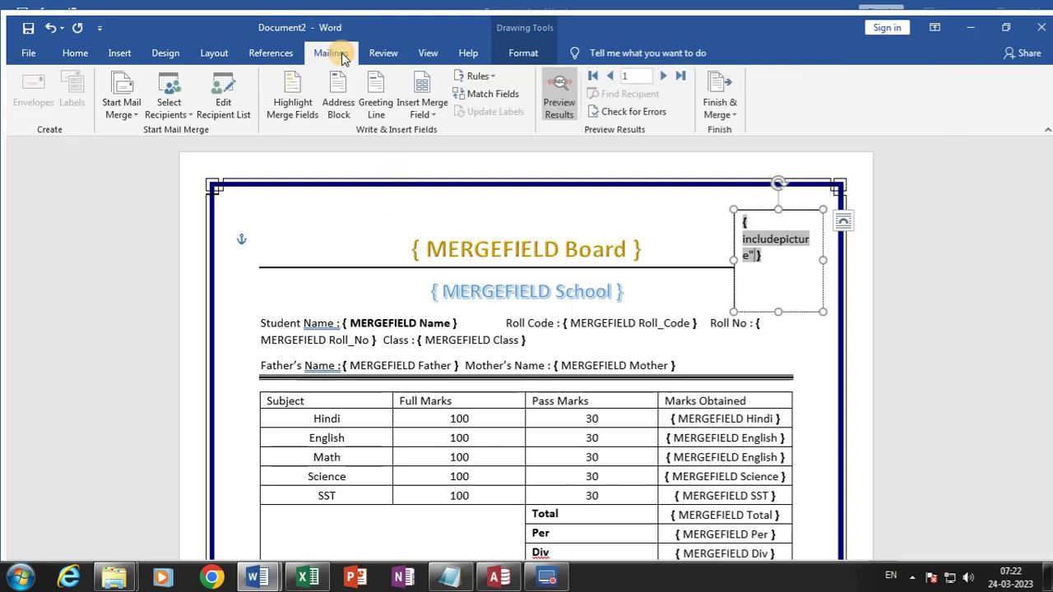
left_click(405, 111)
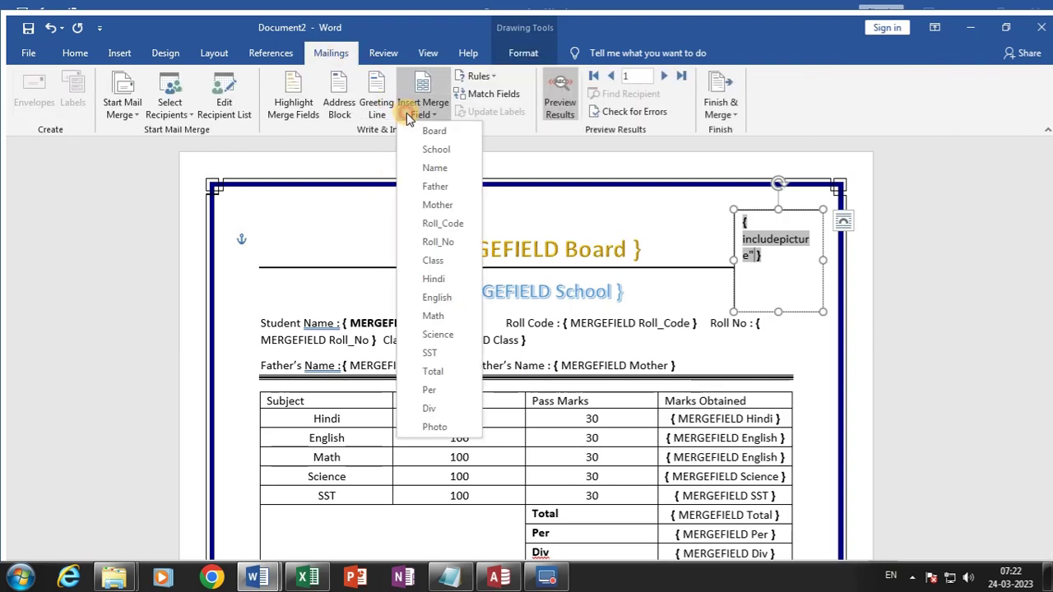
left_click(436, 427)
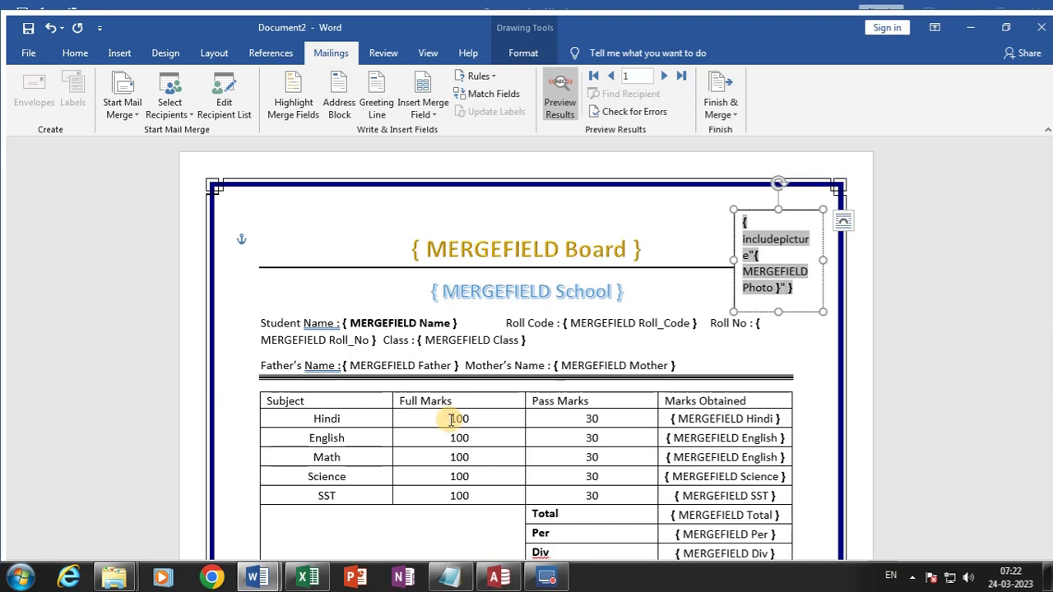
type("\"")
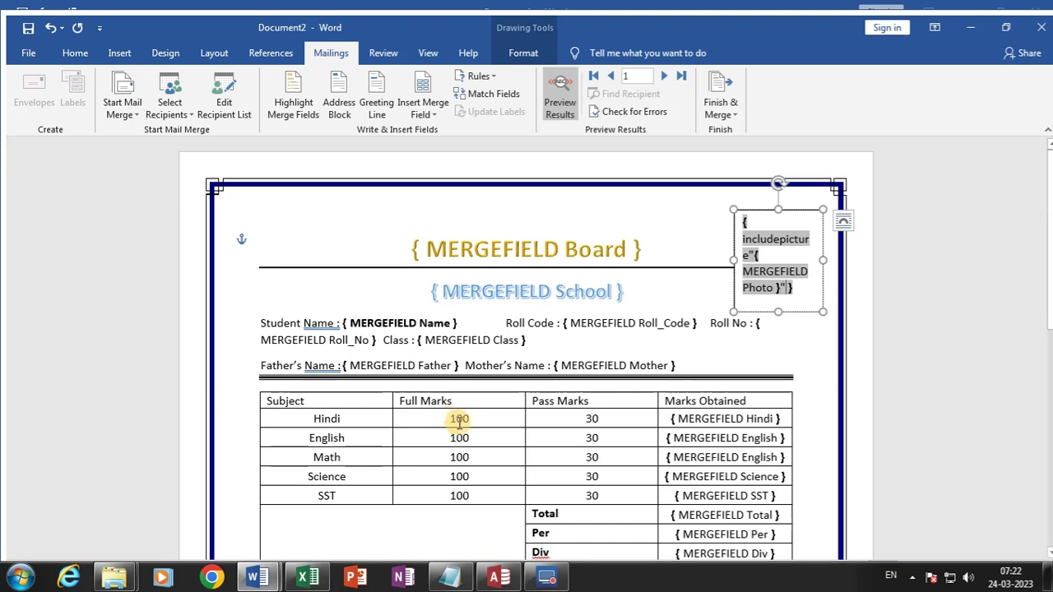
key("alt")
key("alt+F9")
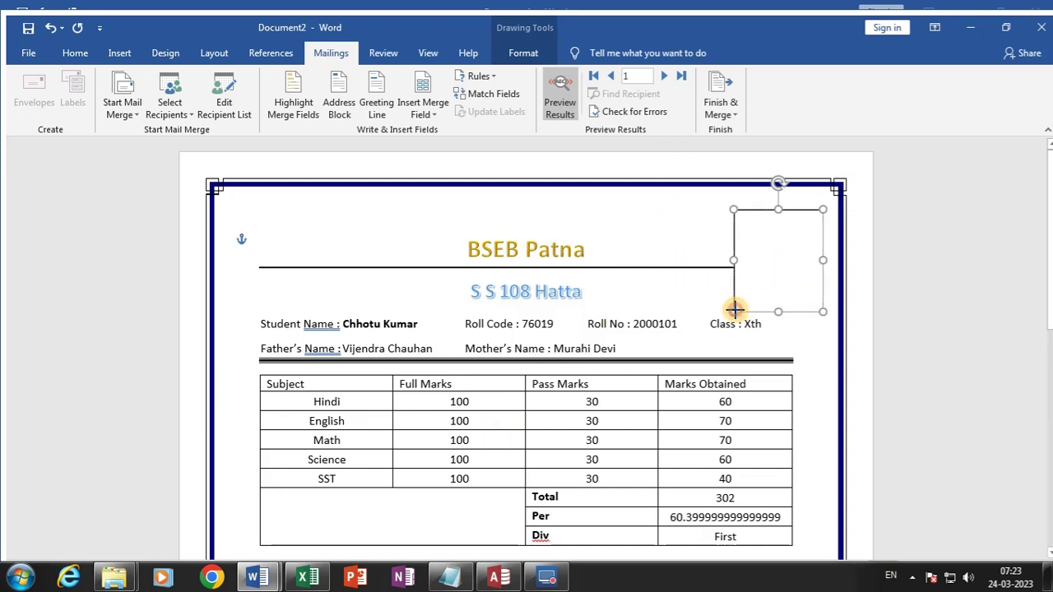
Step: Widen the photo text box leftward and shift it slightly left, clear of the right border
left_click_drag(733, 312, 723, 310)
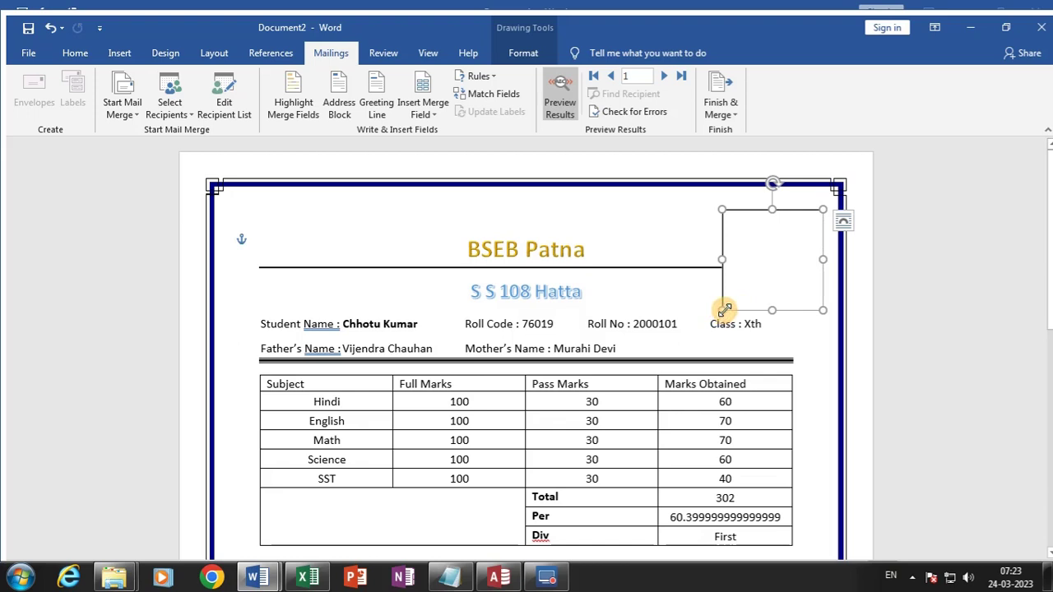
left_click(705, 344)
left_click(772, 244)
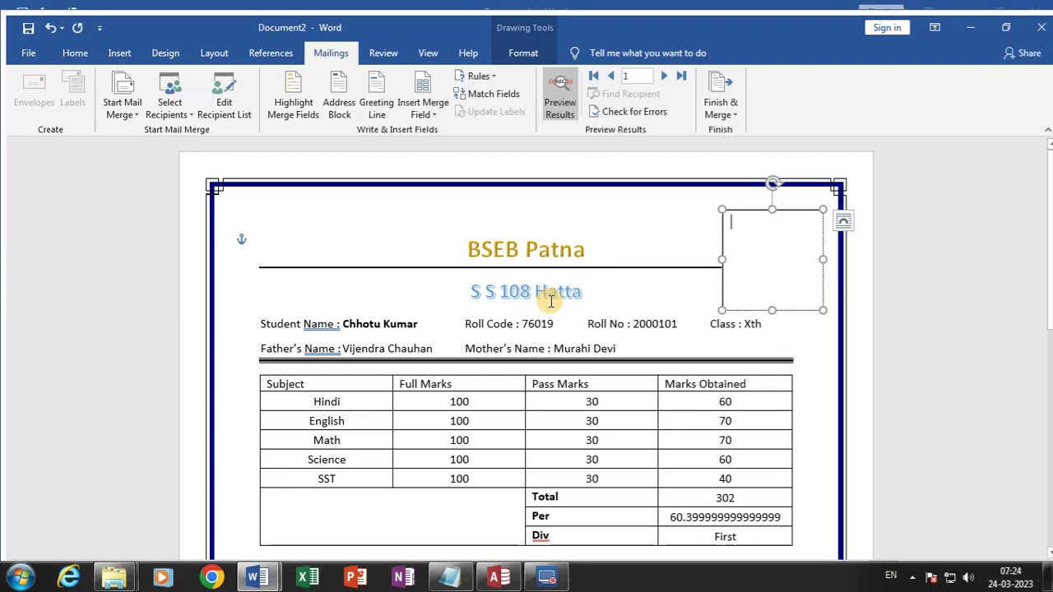
key("ctrl+z")
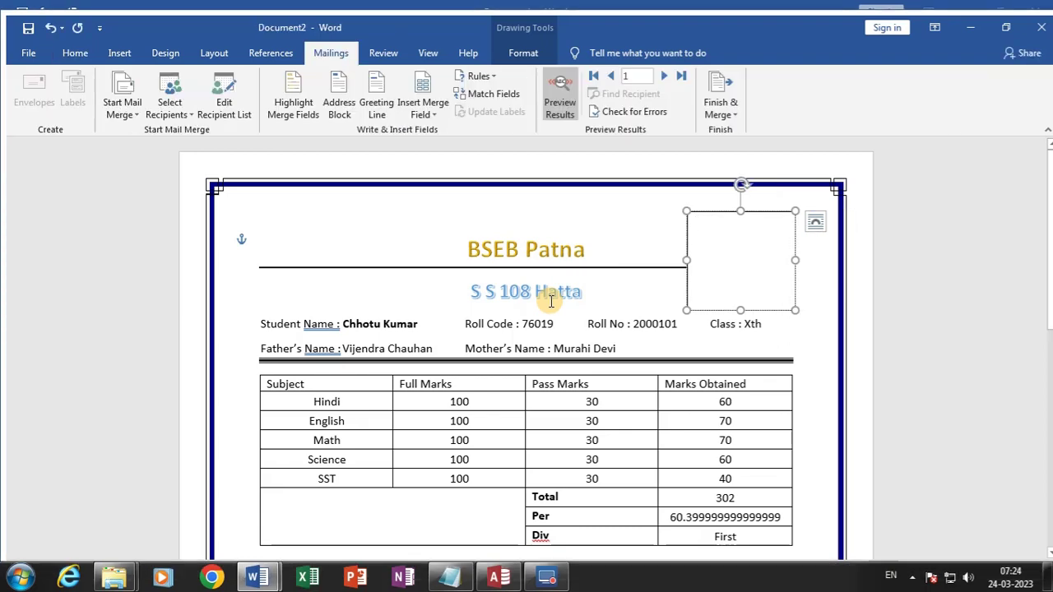